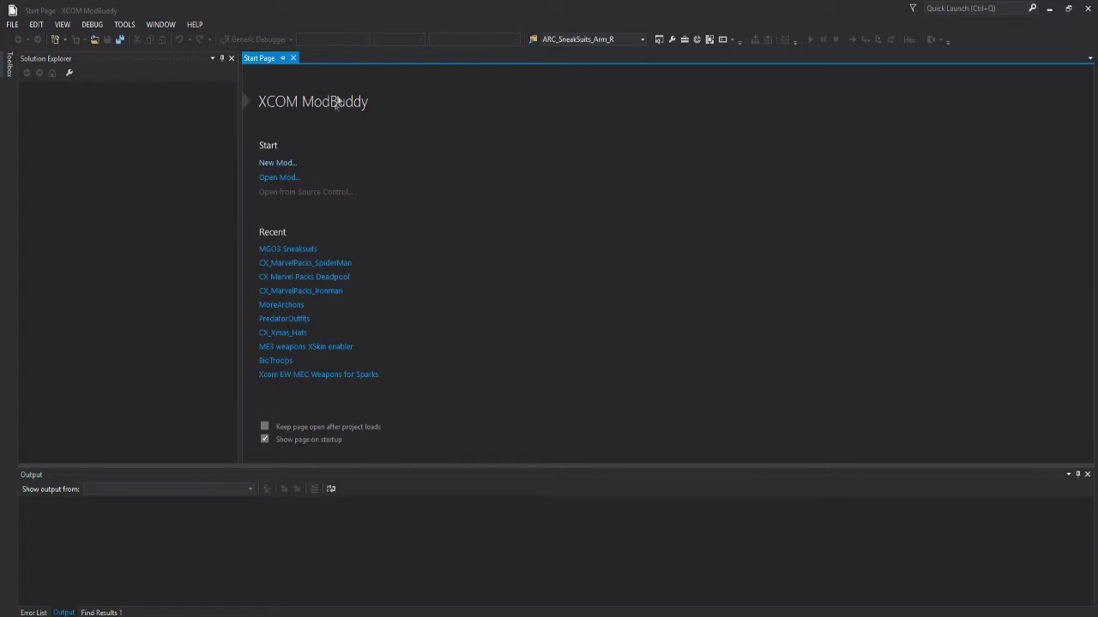
Create a new mod project from the DefaultMod template, named "Name your mod here"
{"action": "left_click", "coordinate": [277, 163]}
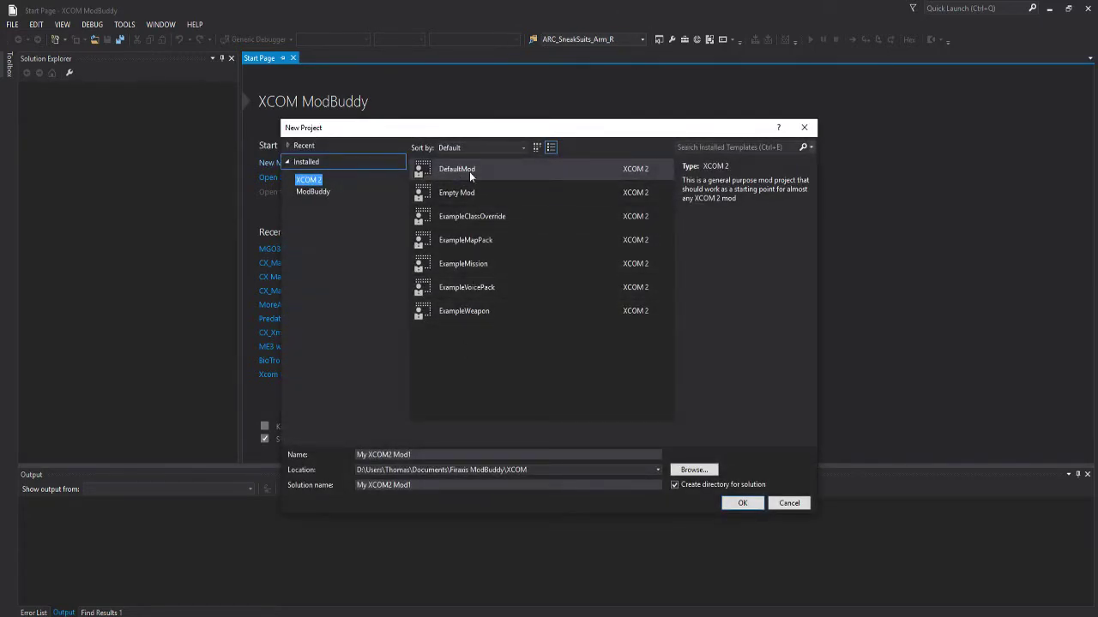
{"action": "left_click", "coordinate": [470, 170]}
{"action": "left_click", "coordinate": [384, 450]}
{"action": "key", "text": "ctrl+a"}
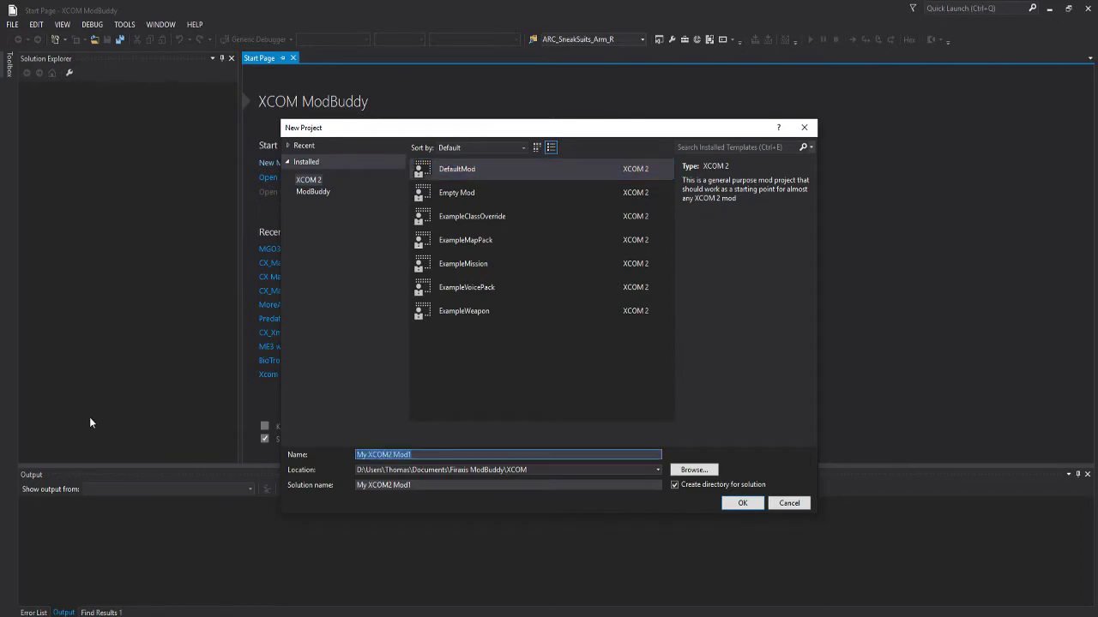
{"action": "type", "text": "Name your mode her"}
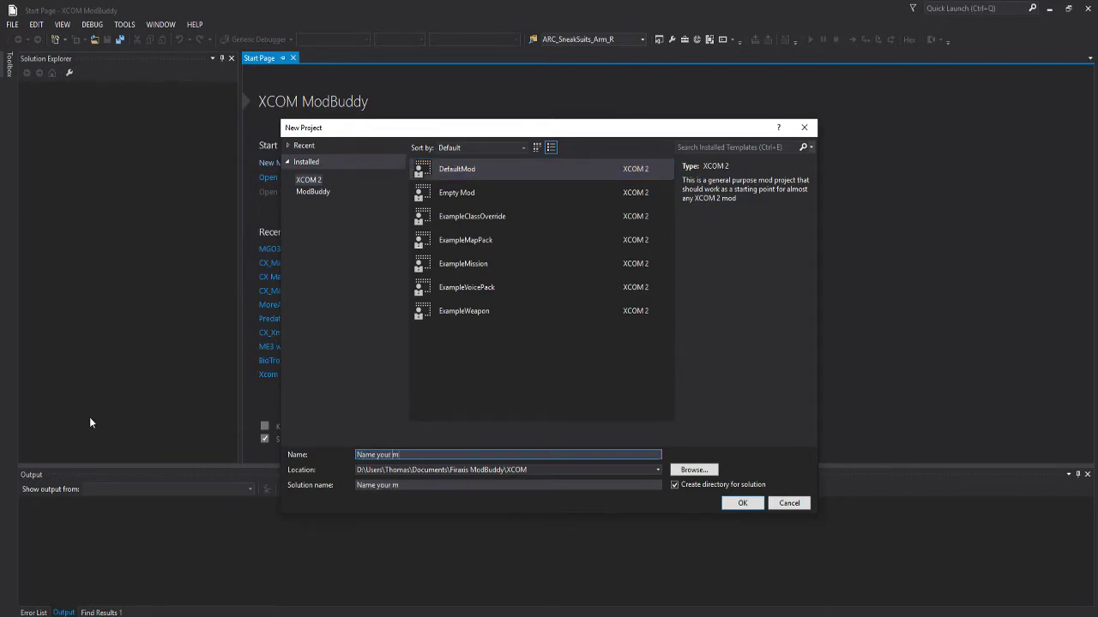
{"action": "key", "text": "BackSpace"}
{"action": "key", "text": "BackSpace"}
{"action": "type", "text": "he"}
{"action": "left_click", "coordinate": [743, 504]}
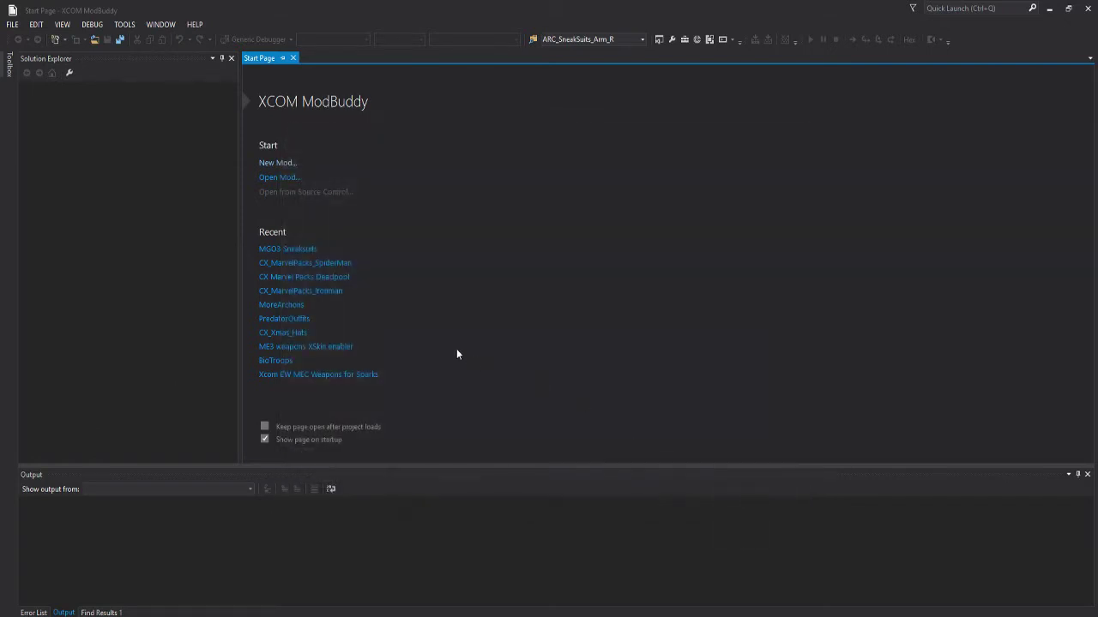
Title the mod "Name your mod here", describe it as "What ever you want", and finish creating it
{"action": "type", "text": "Name your mod here"}
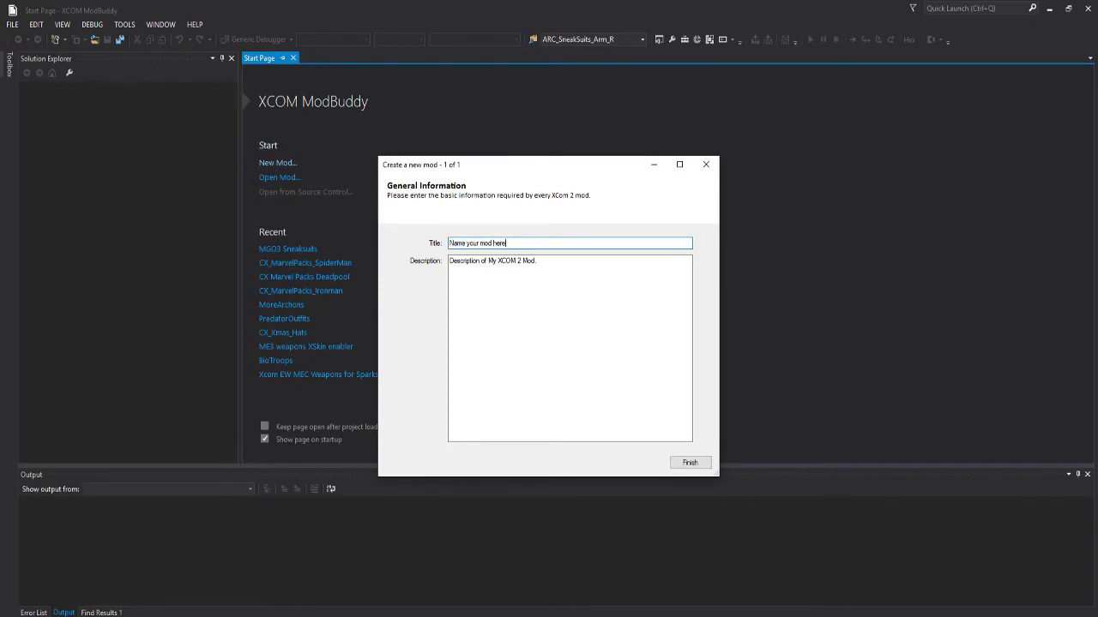
{"action": "key", "text": "Tab"}
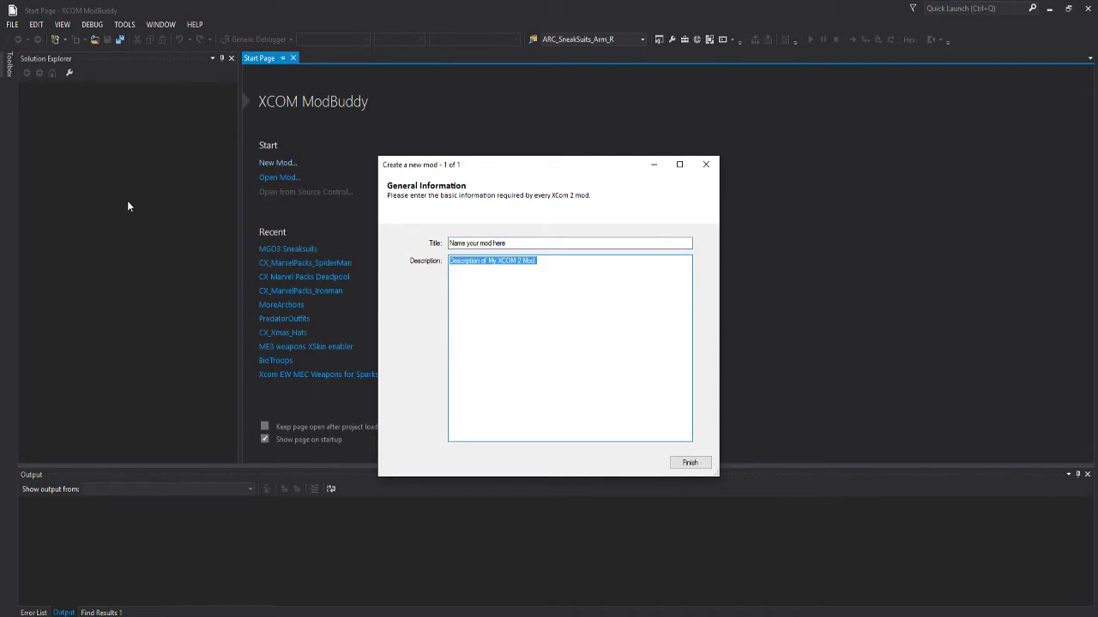
{"action": "type", "text": "What ever you want"}
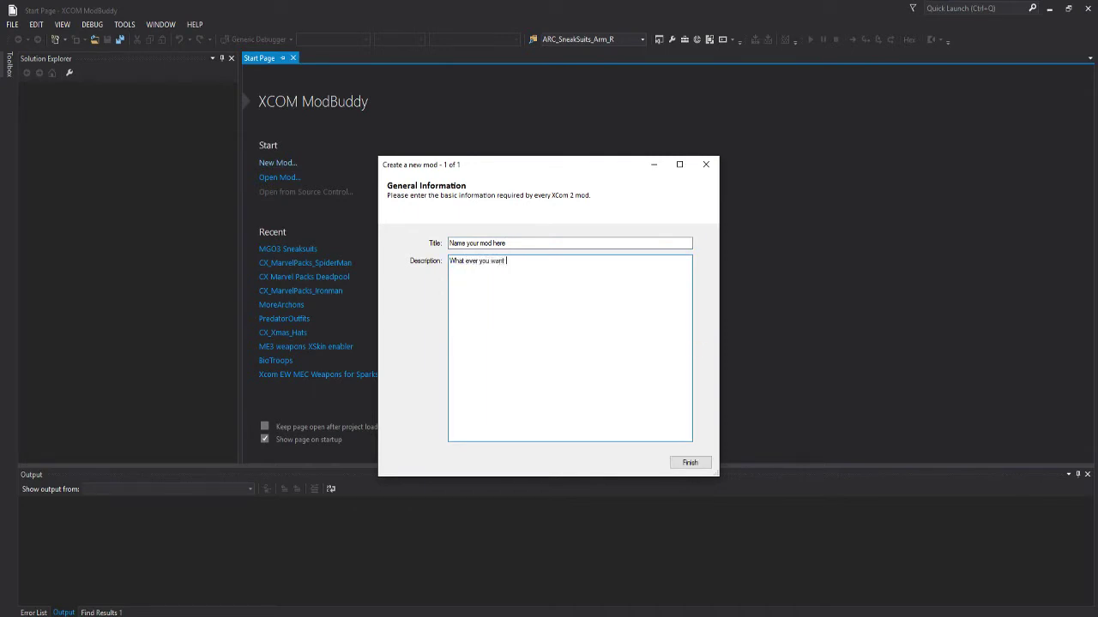
{"action": "left_click", "coordinate": [689, 462]}
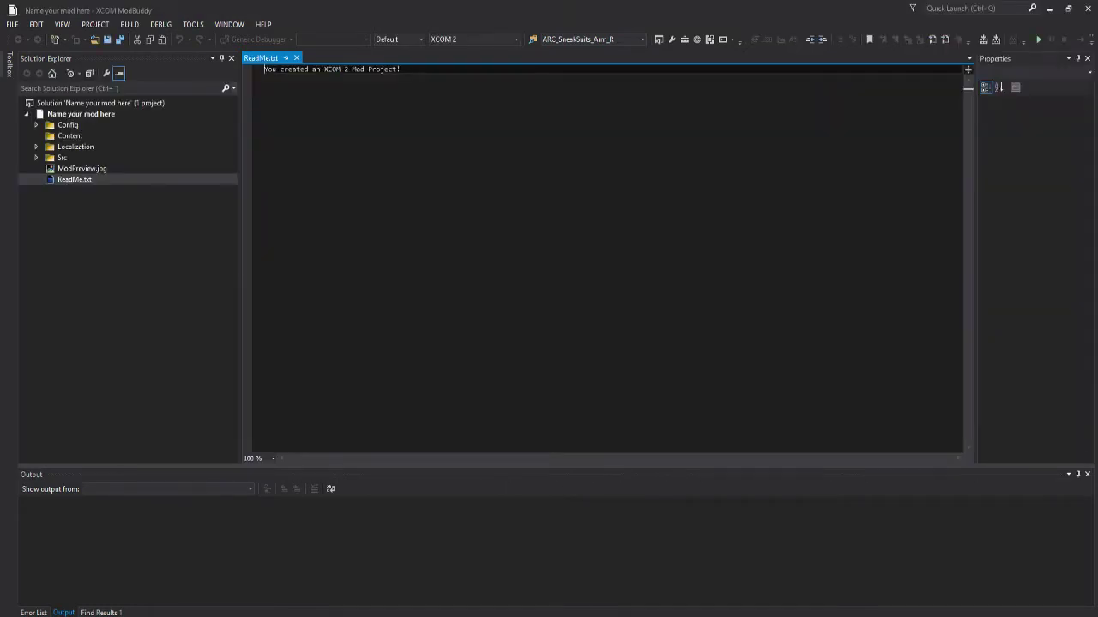
Delete the default Content folder from the project permanently
{"action": "left_click", "coordinate": [76, 135]}
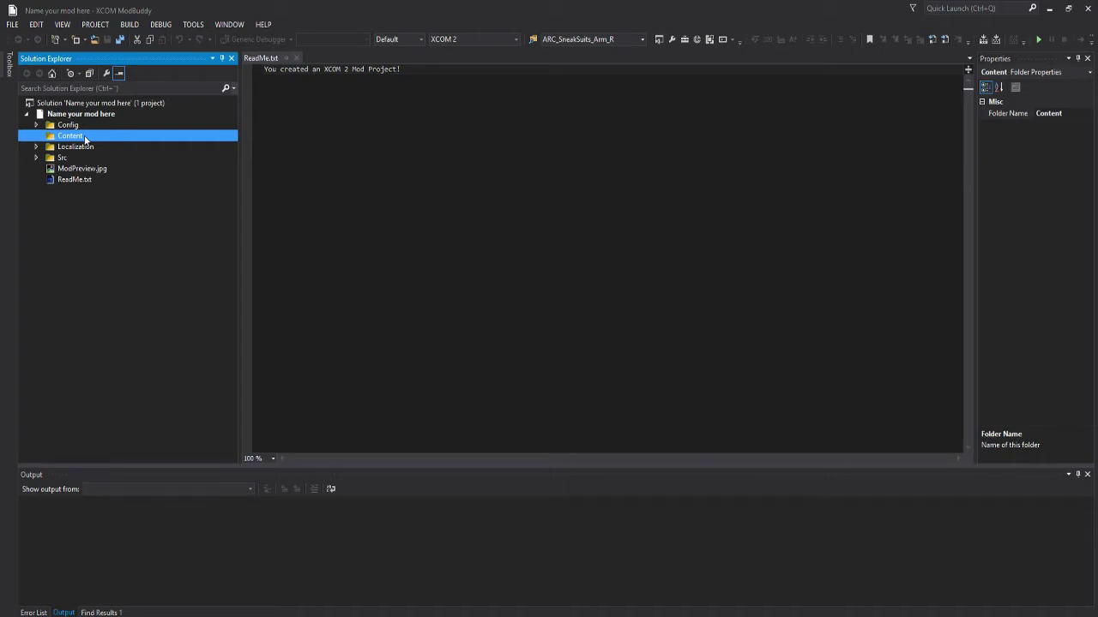
{"action": "right_click", "coordinate": [85, 139]}
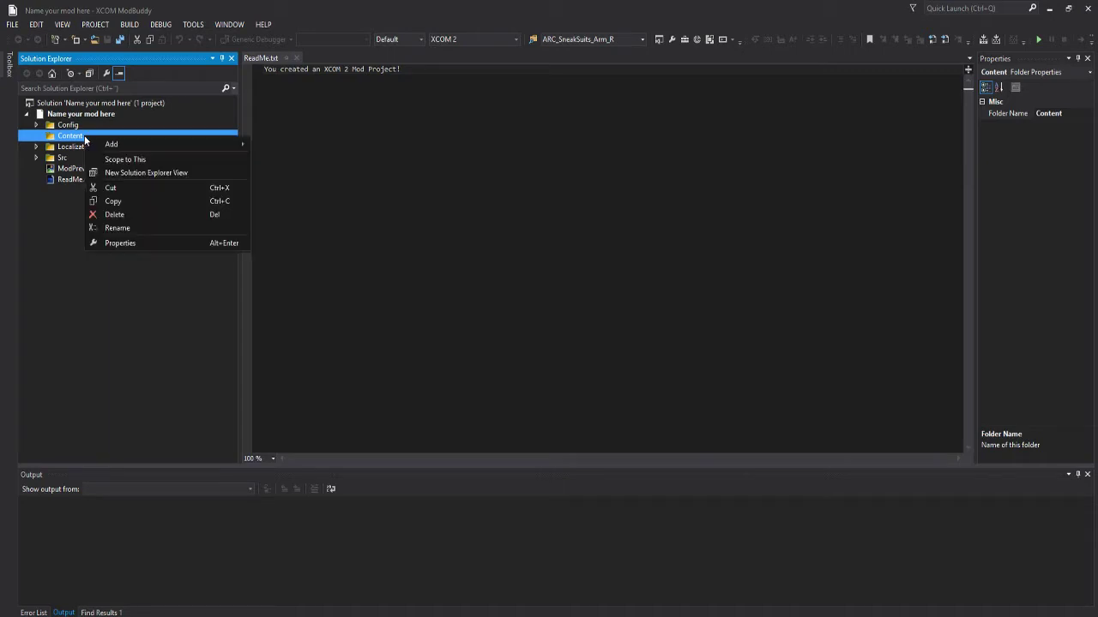
{"action": "left_click", "coordinate": [144, 215]}
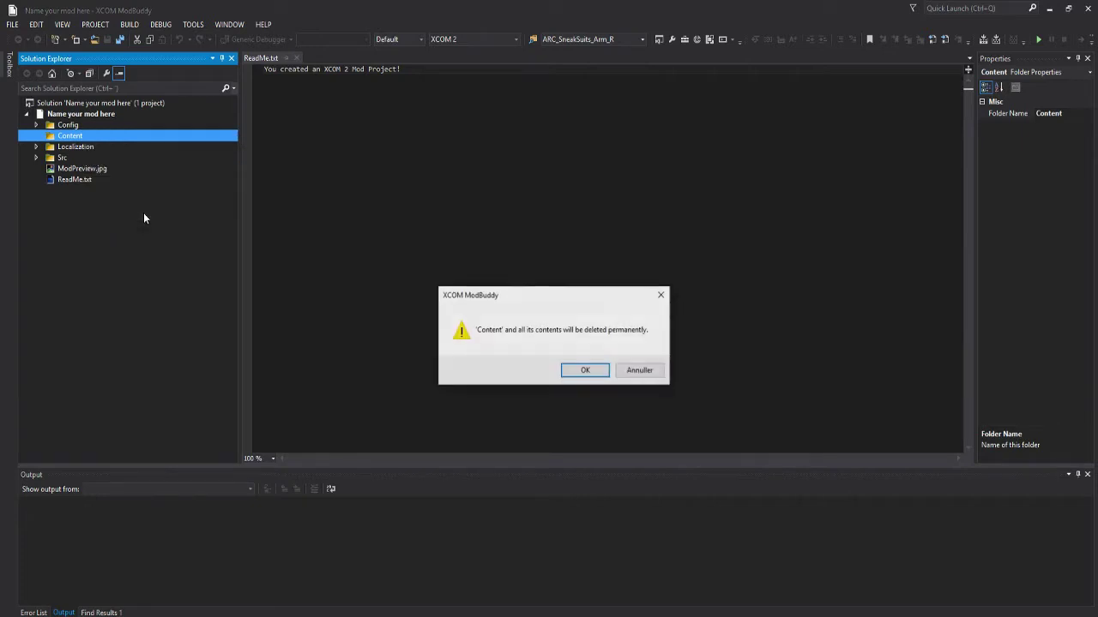
{"action": "left_click", "coordinate": [582, 372]}
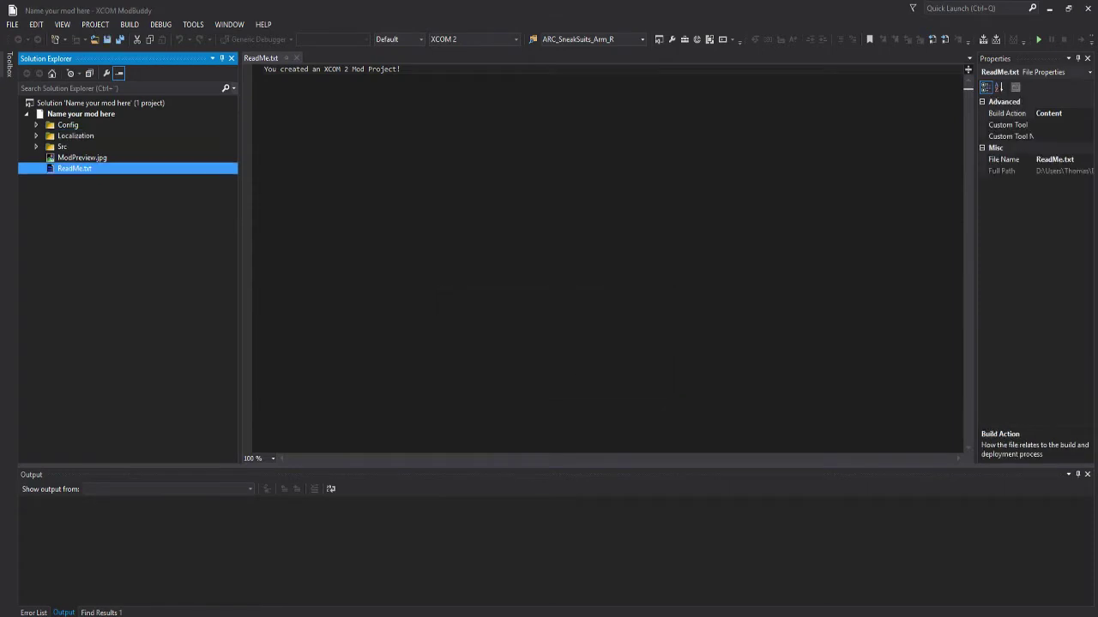
Add a new folder named Content directly under the mod project
{"action": "left_click", "coordinate": [73, 115]}
{"action": "right_click", "coordinate": [74, 117]}
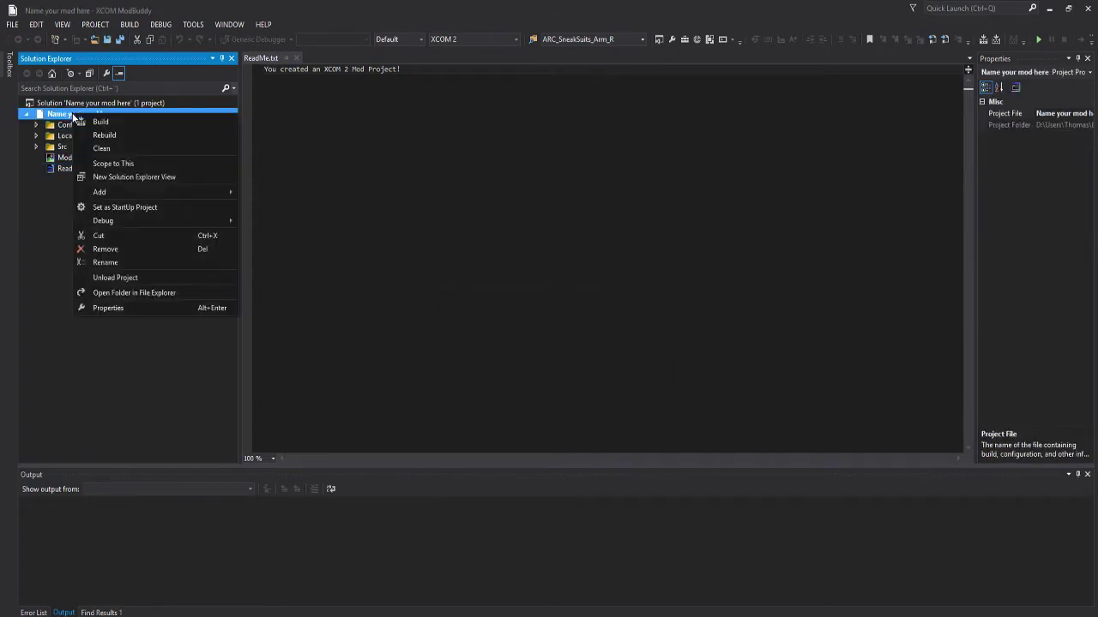
{"action": "right_click", "coordinate": [60, 115]}
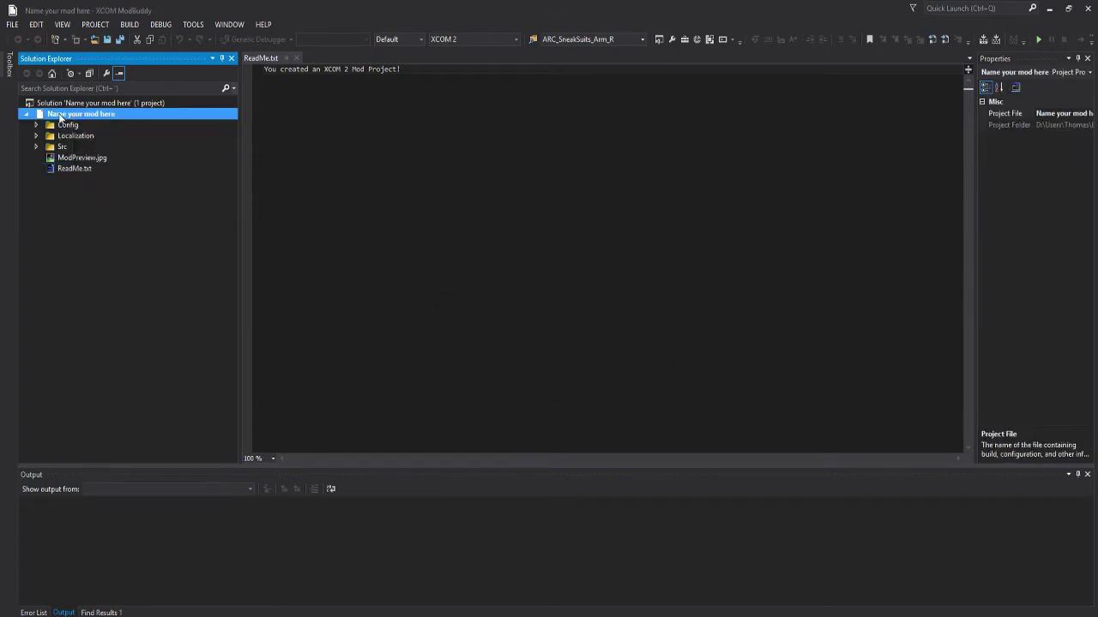
{"action": "mouse_move", "coordinate": [135, 195]}
{"action": "left_click", "coordinate": [271, 223]}
{"action": "type", "text": "Content"}
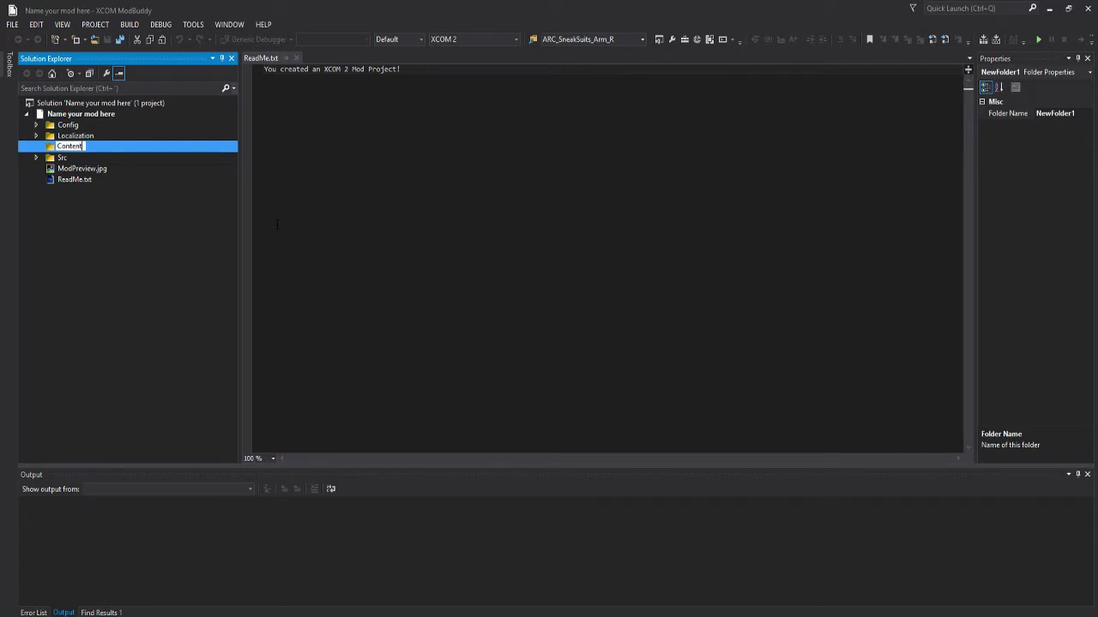
{"action": "key", "text": "Return"}
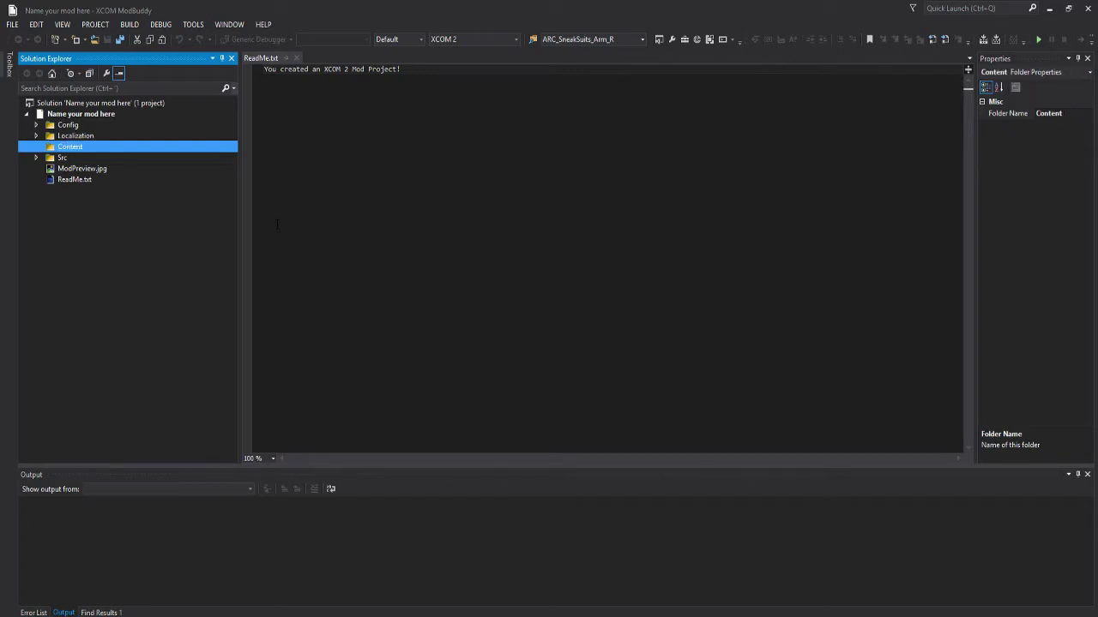
Delete the XComGame folder inside the Src folder permanently
{"action": "left_click", "coordinate": [35, 158]}
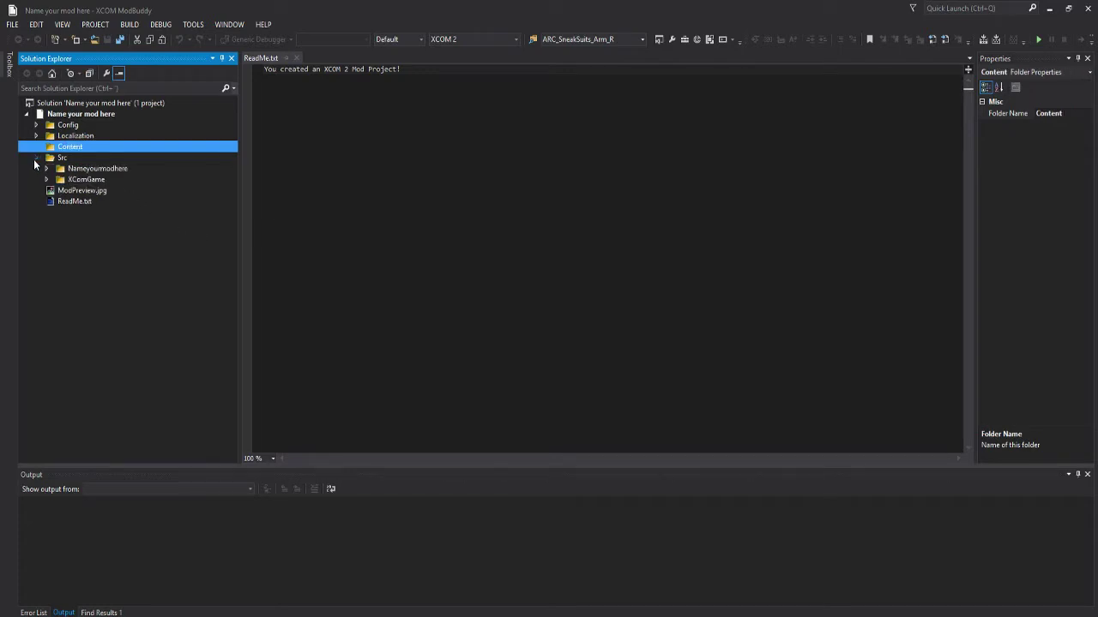
{"action": "left_click", "coordinate": [79, 180]}
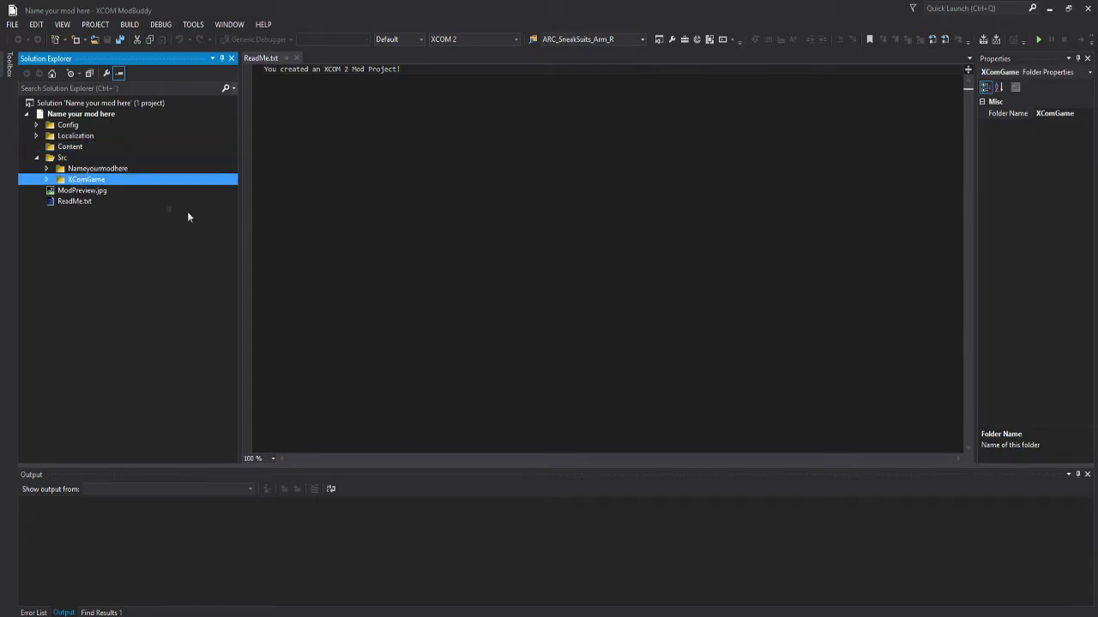
{"action": "right_click", "coordinate": [112, 185]}
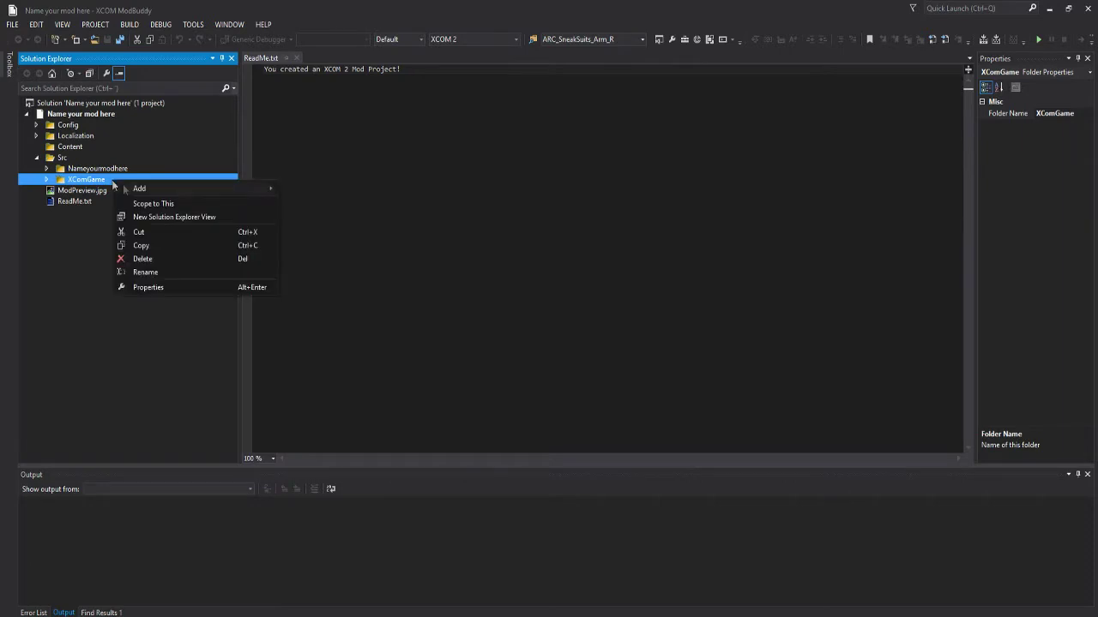
{"action": "left_click", "coordinate": [173, 270]}
{"action": "left_click", "coordinate": [580, 372]}
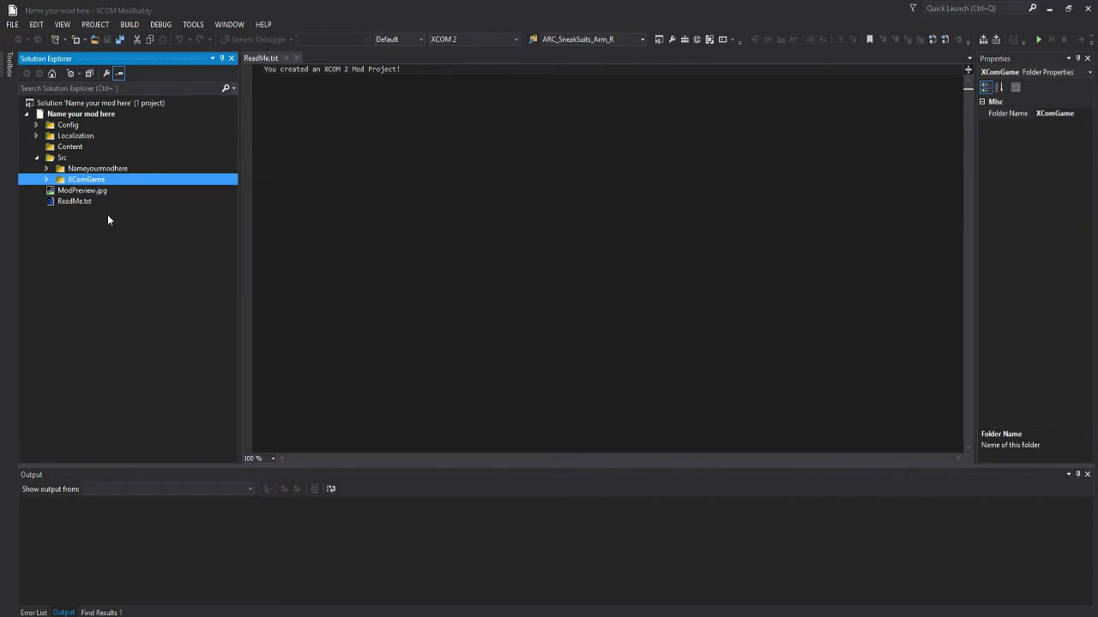
Add a new configuration file named XComConten.ini to the Config folder
{"action": "left_click", "coordinate": [36, 126]}
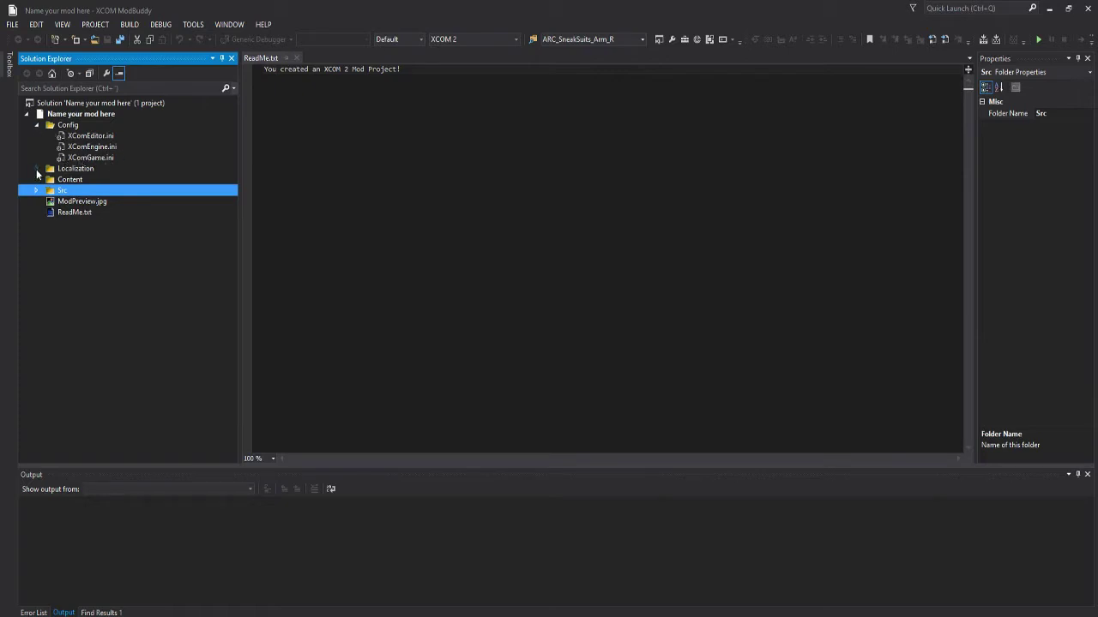
{"action": "left_click", "coordinate": [71, 125]}
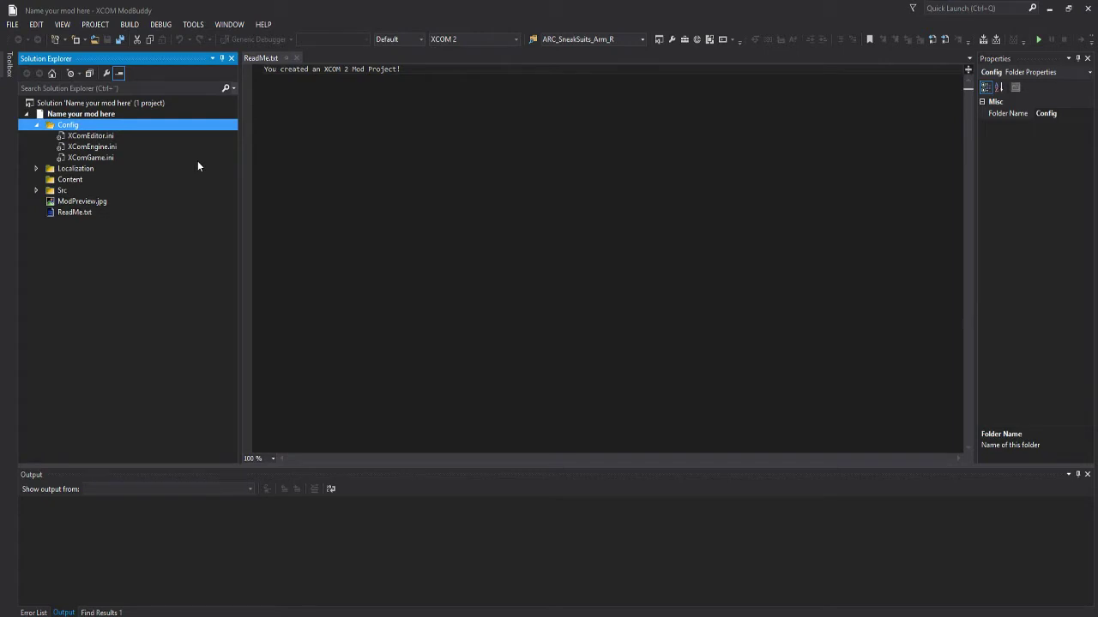
{"action": "left_click", "coordinate": [67, 181]}
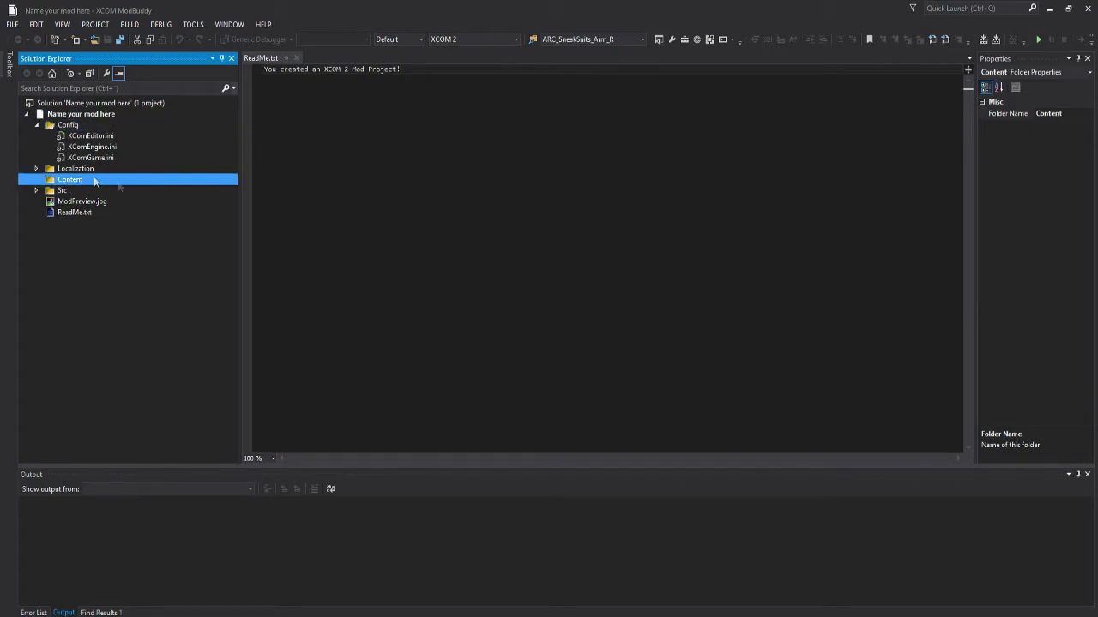
{"action": "left_click", "coordinate": [65, 126]}
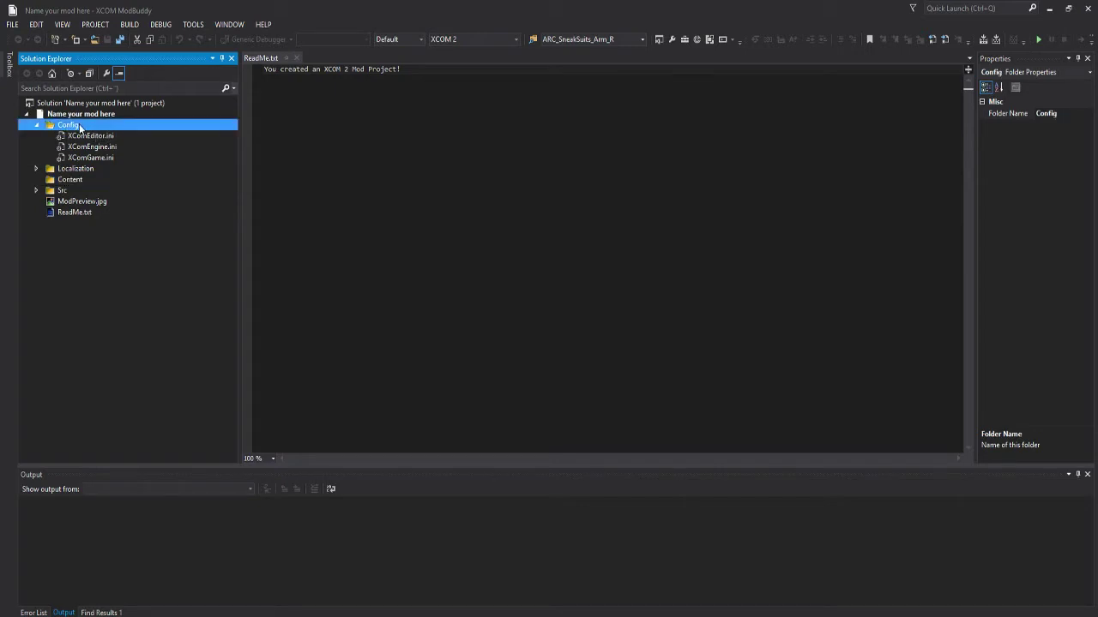
{"action": "right_click", "coordinate": [82, 126]}
{"action": "mouse_move", "coordinate": [110, 133]}
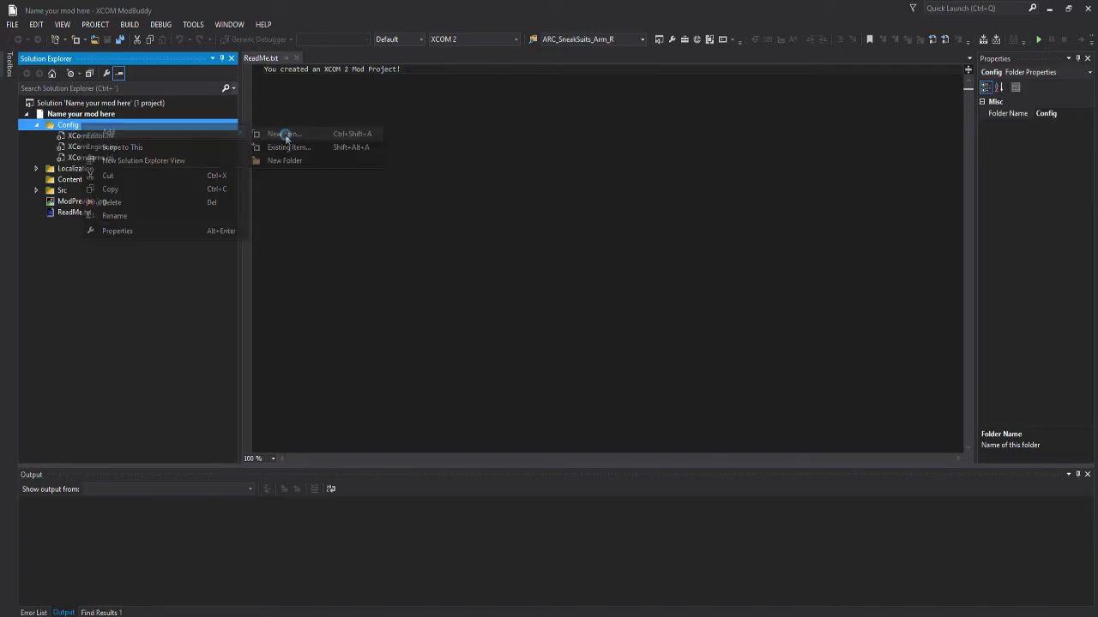
{"action": "left_click", "coordinate": [281, 133]}
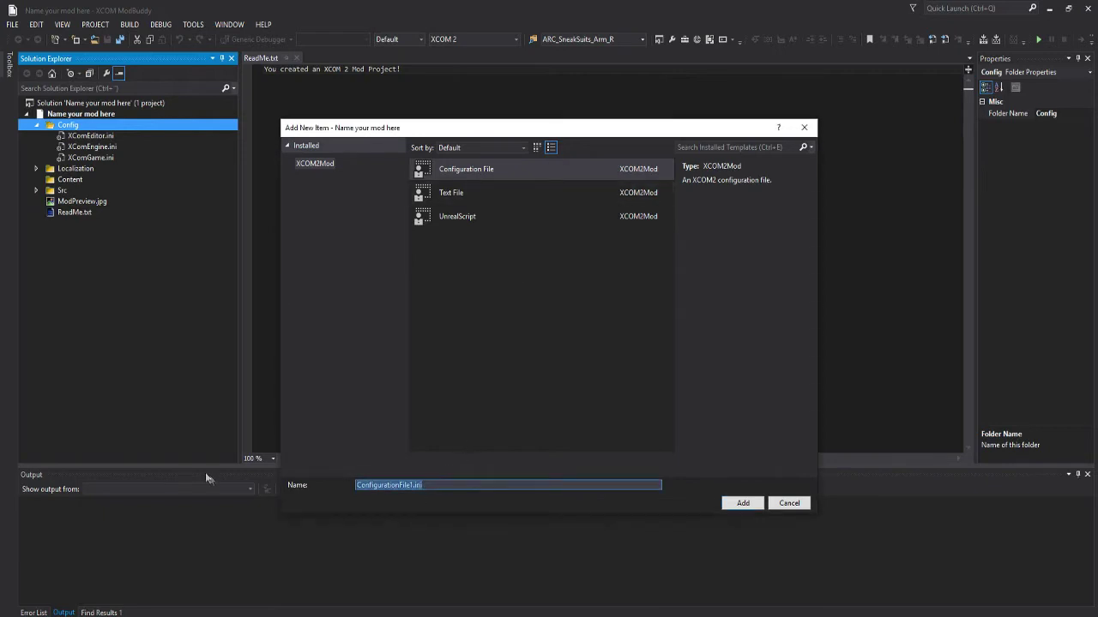
{"action": "type", "text": "X"}
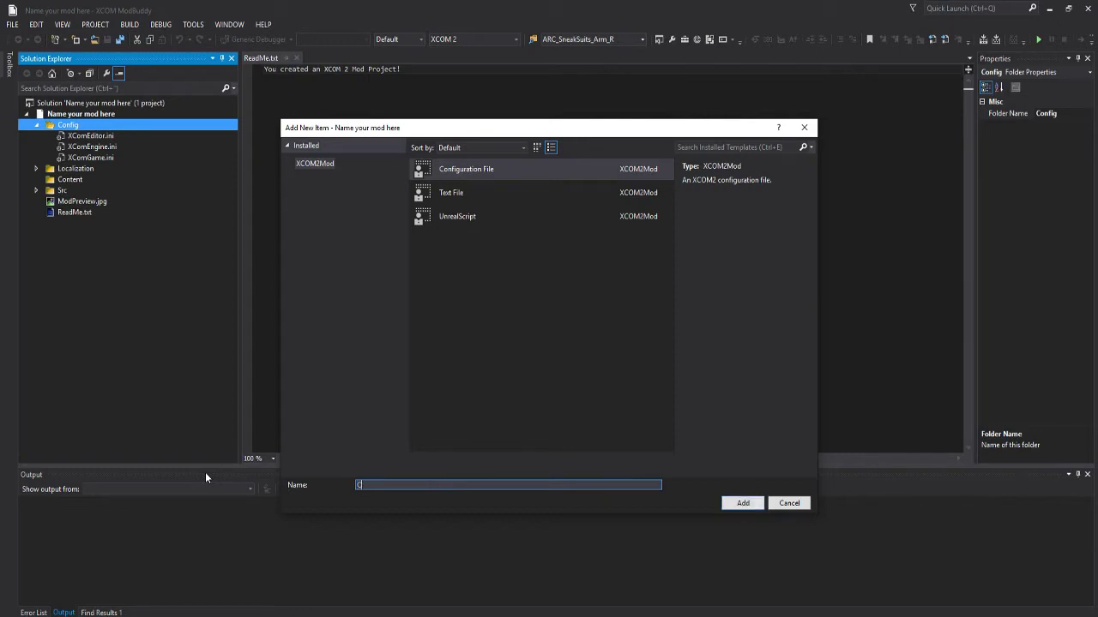
{"action": "type", "text": "ComConten.ini"}
{"action": "key", "text": "Return"}
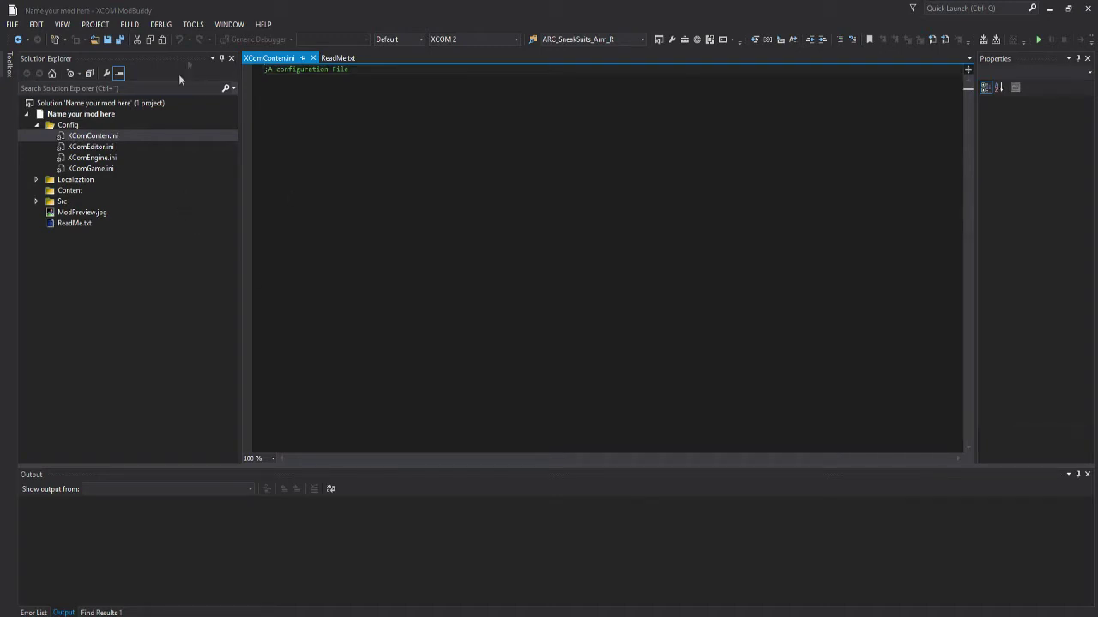
Expand the Localization and Src folders down to Classes and open the X2DownloadableContentInfo_Nameyourmodhere script for review
{"action": "left_click", "coordinate": [36, 181]}
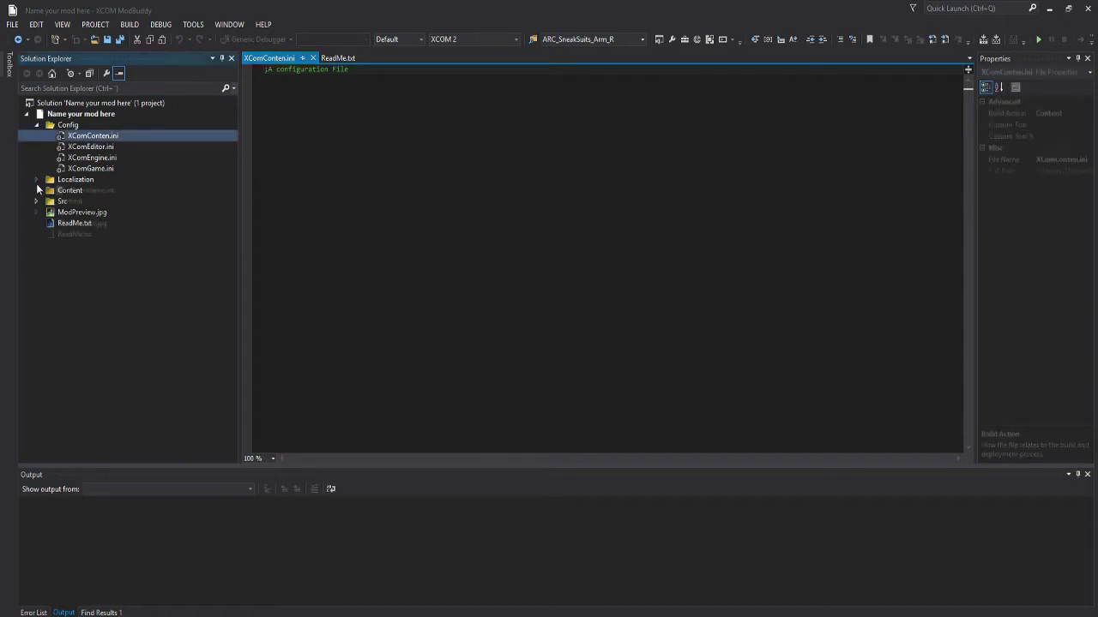
{"action": "left_click", "coordinate": [36, 212]}
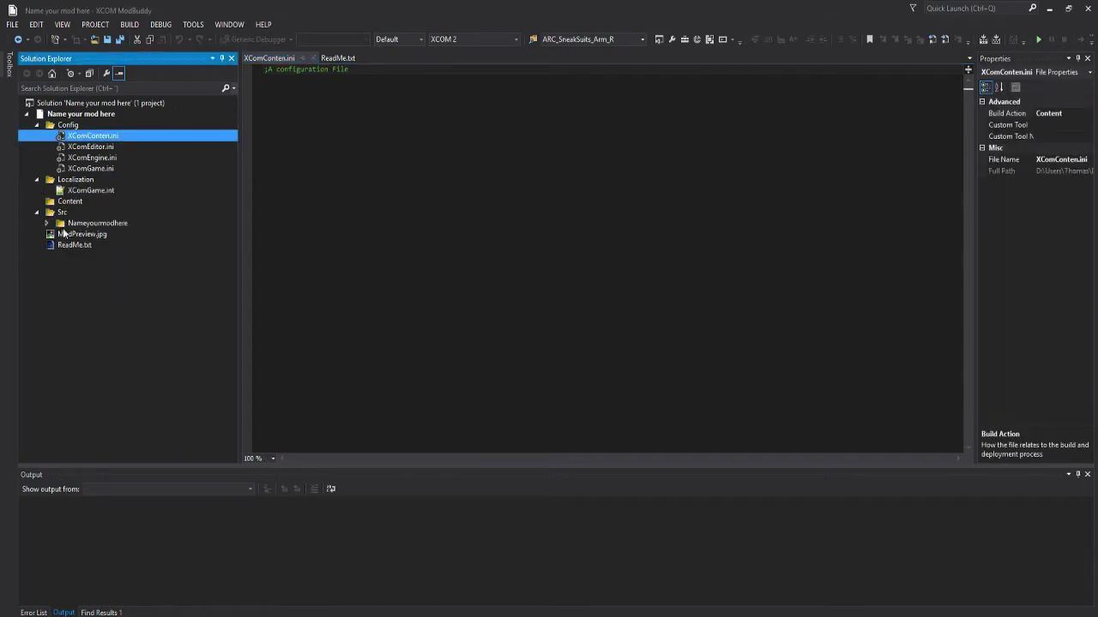
{"action": "left_click", "coordinate": [47, 223]}
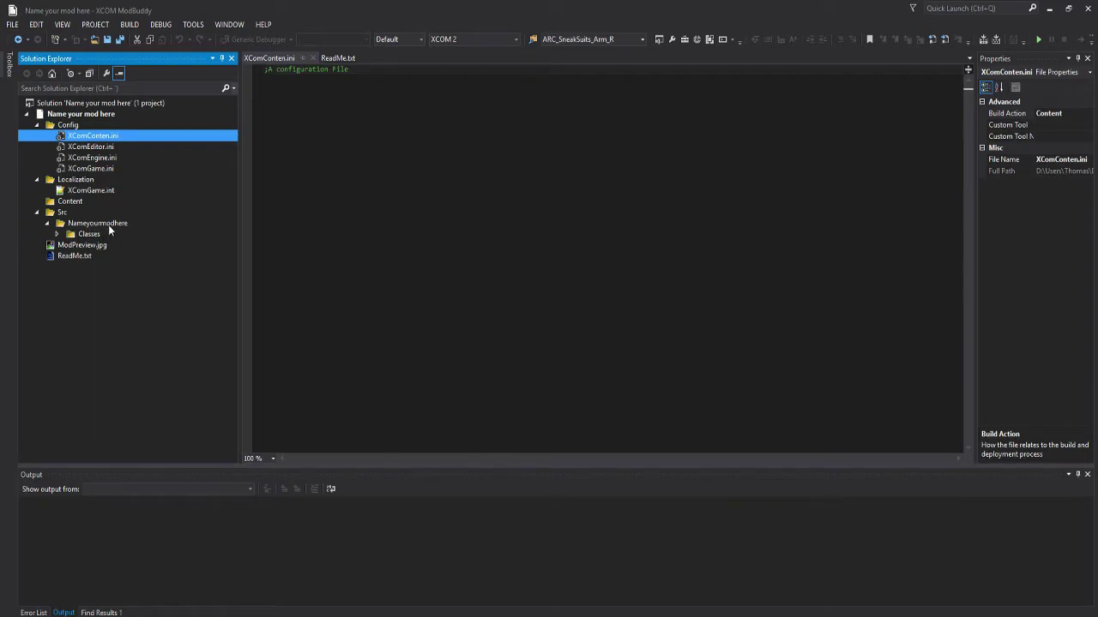
{"action": "left_click", "coordinate": [108, 224]}
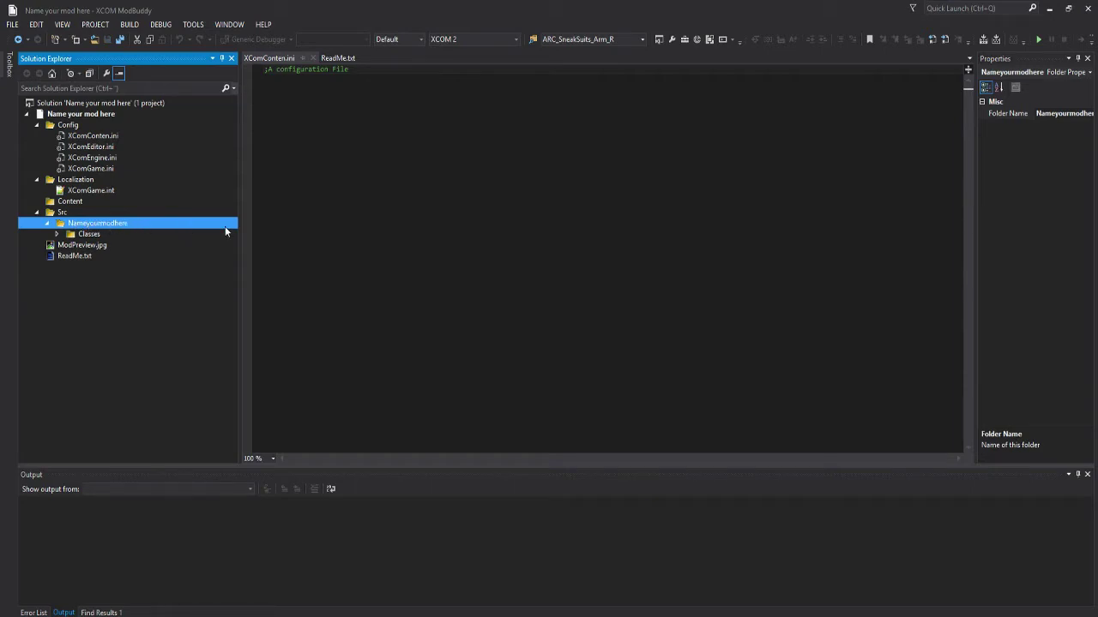
{"action": "left_click", "coordinate": [57, 234]}
{"action": "left_click", "coordinate": [128, 255]}
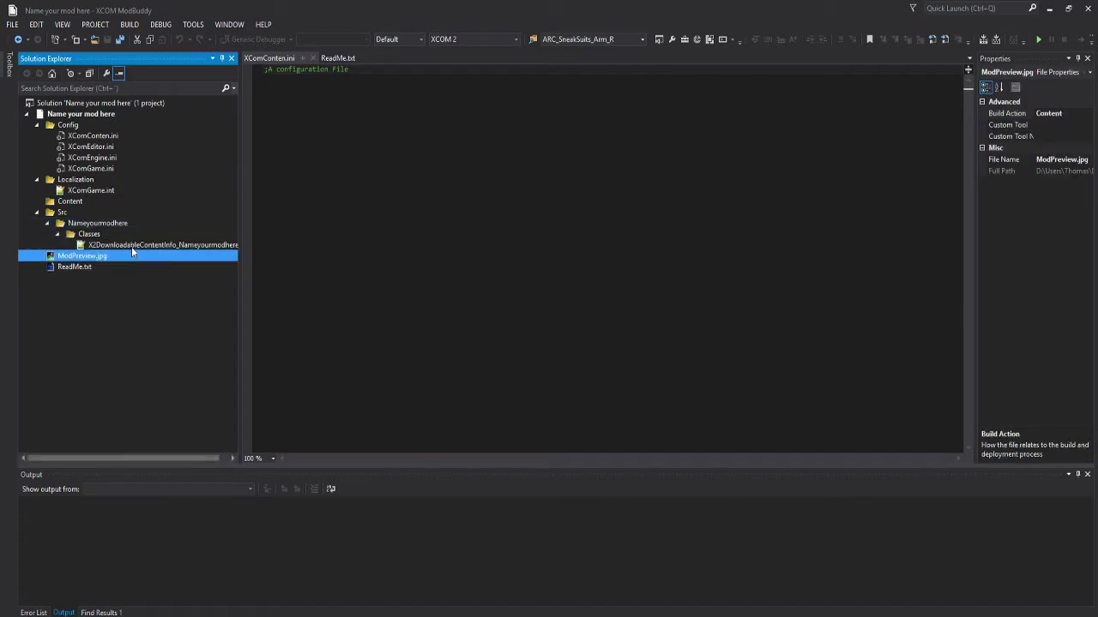
{"action": "left_click", "coordinate": [131, 245]}
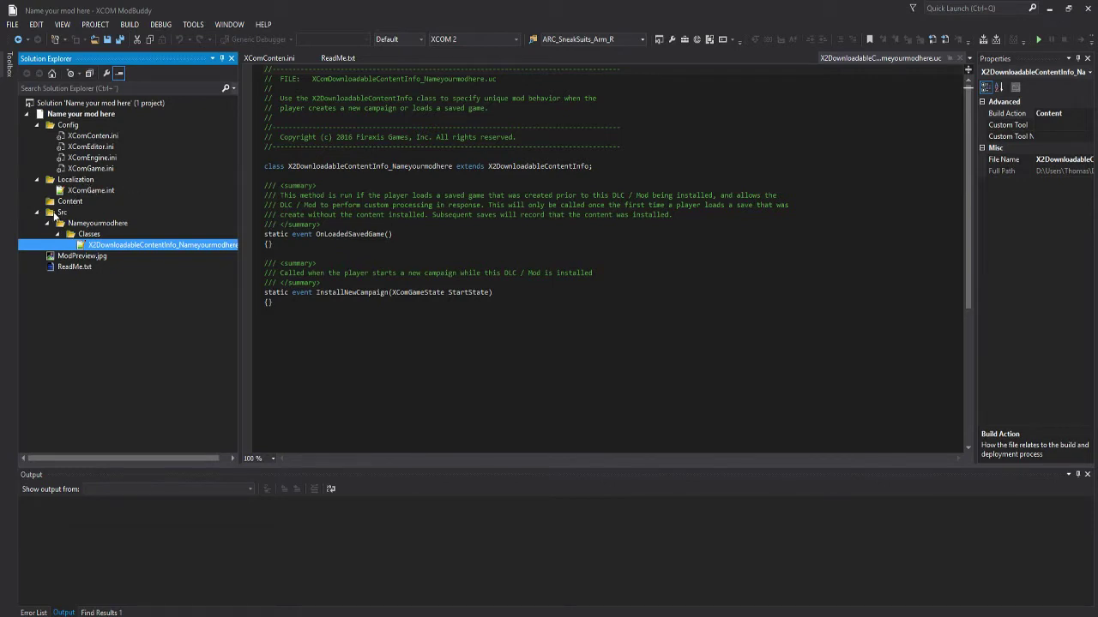
Launch the XCOM 2 Editor from ModBuddy and dismiss its asset database warning and startup load errors
{"action": "left_click", "coordinate": [189, 26]}
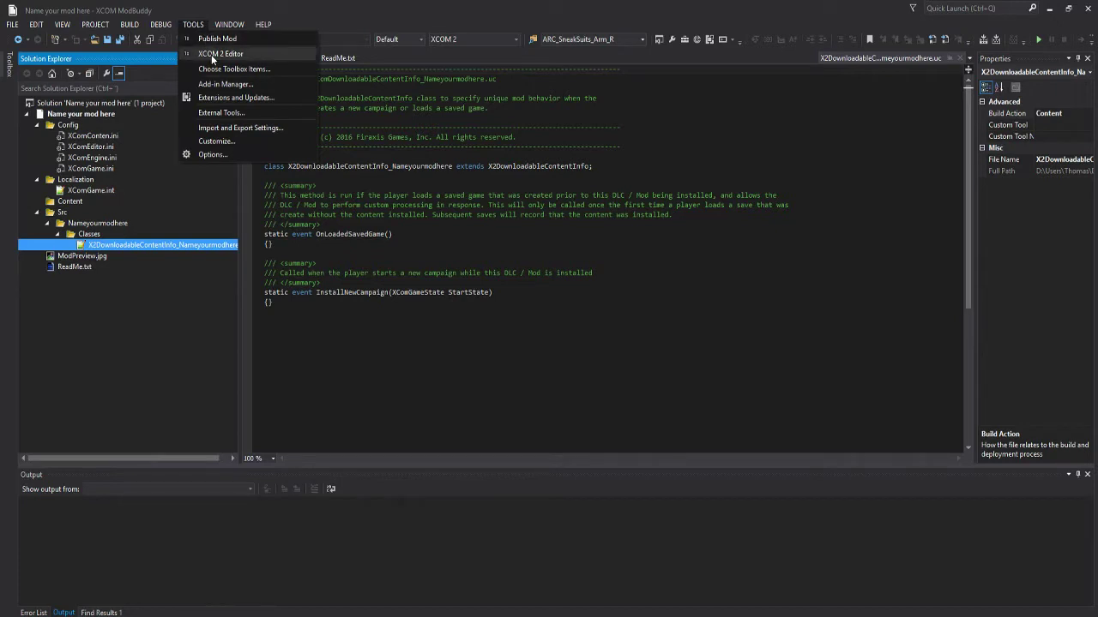
{"action": "left_click", "coordinate": [211, 54]}
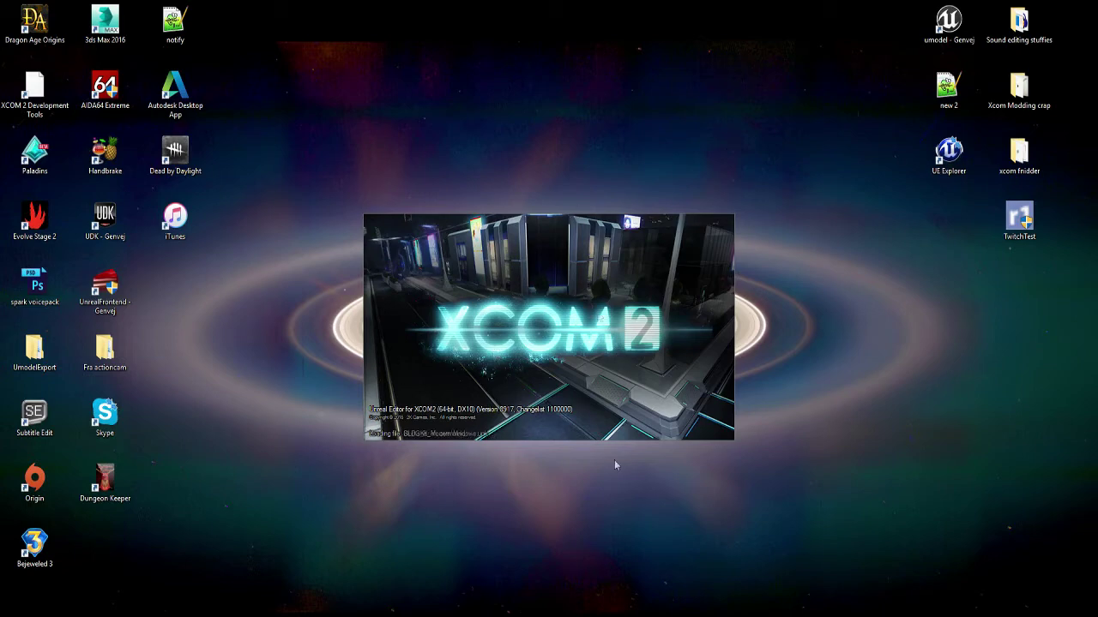
{"action": "mouse_move", "coordinate": [201, 587]}
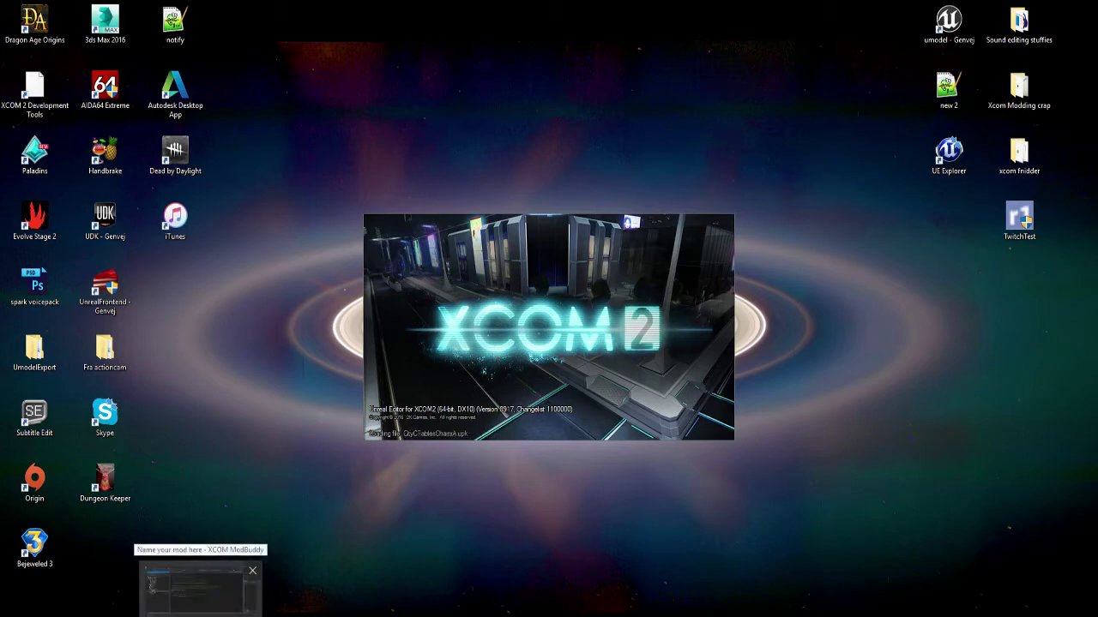
{"action": "left_click", "coordinate": [201, 588]}
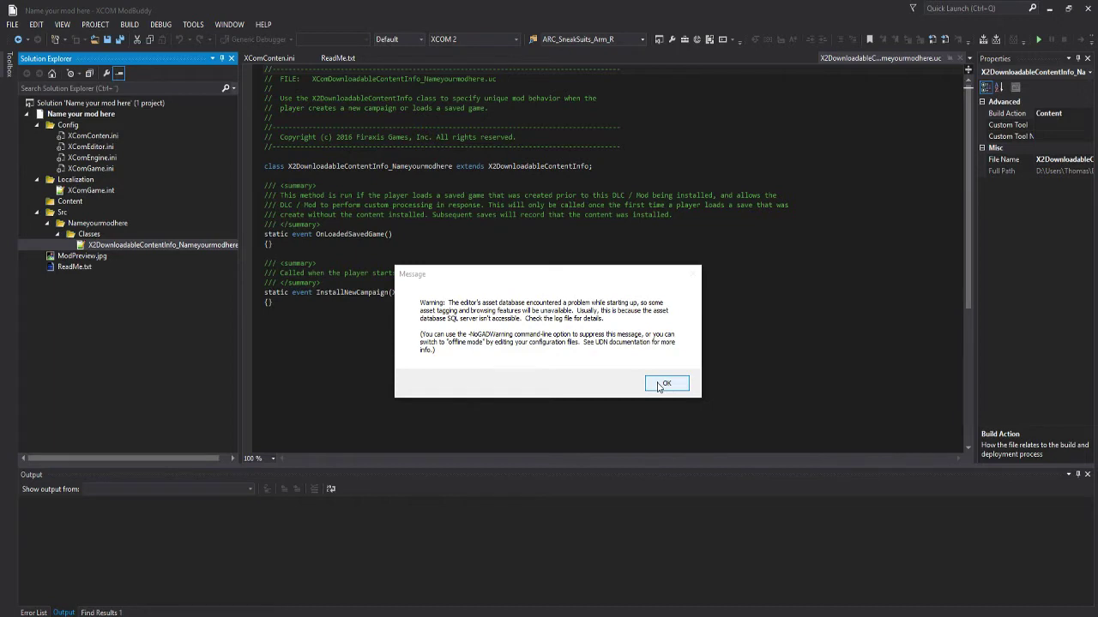
{"action": "left_click", "coordinate": [665, 384]}
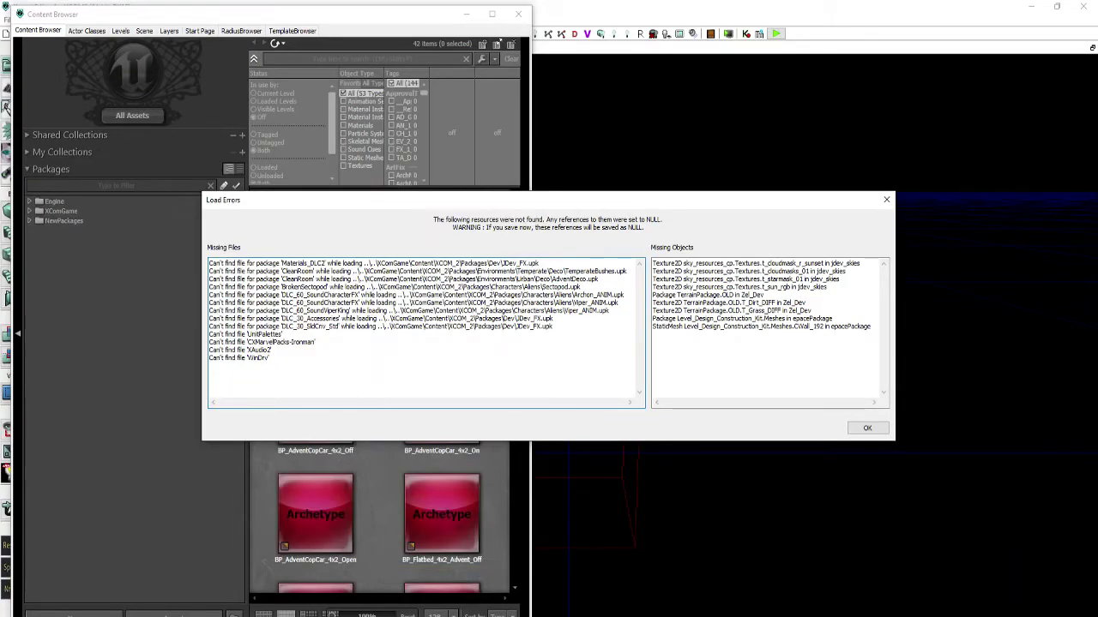
{"action": "left_click", "coordinate": [857, 427]}
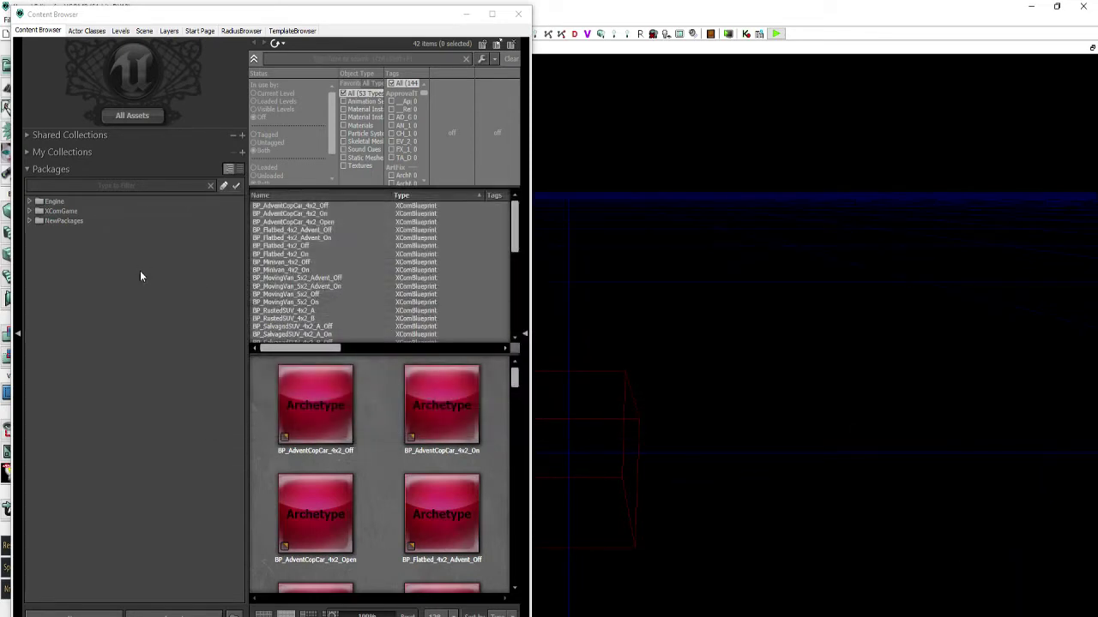
{"action": "left_click_drag", "start_coordinate": [130, 17], "coordinate": [123, 17]}
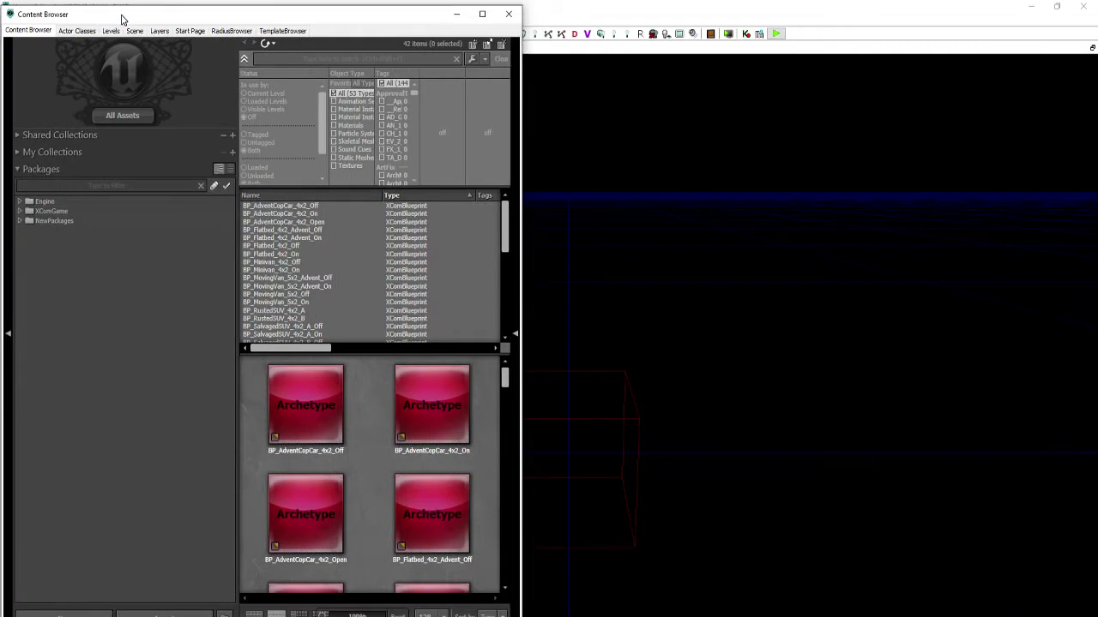
{"action": "left_click_drag", "start_coordinate": [189, 159], "coordinate": [190, 159]}
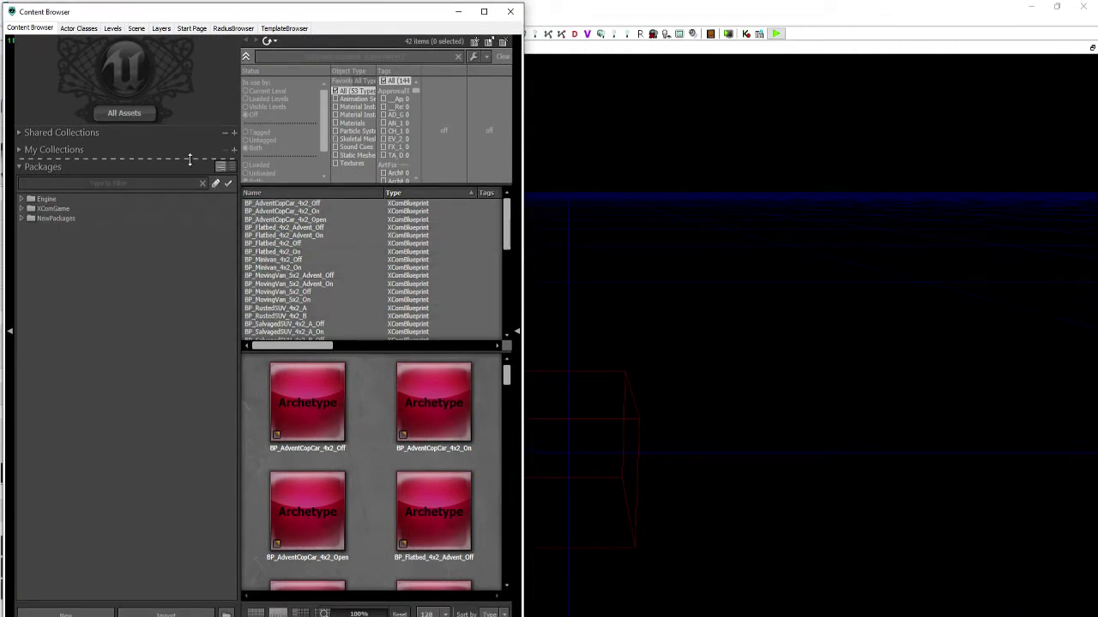
{"action": "left_click_drag", "start_coordinate": [189, 160], "coordinate": [190, 159]}
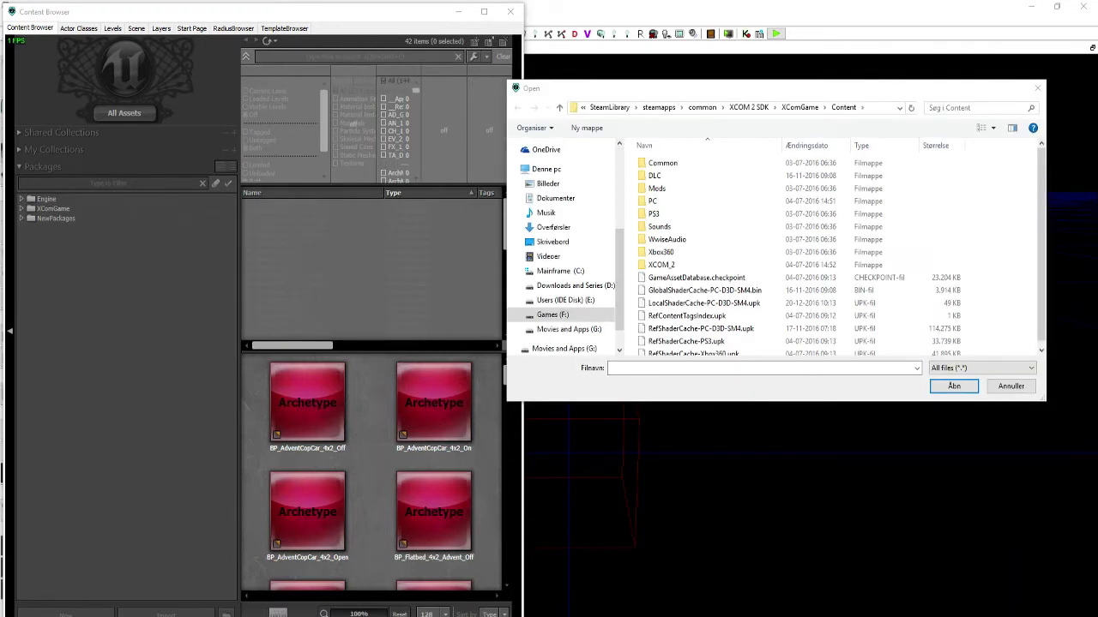
Open the ObelixDk_SoldierCreation_Template.upk package from the Content folder of the soldier creation template in Xcom editing files, and dismiss the load errors
{"action": "left_click", "coordinate": [784, 368]}
{"action": "right_click", "coordinate": [718, 368]}
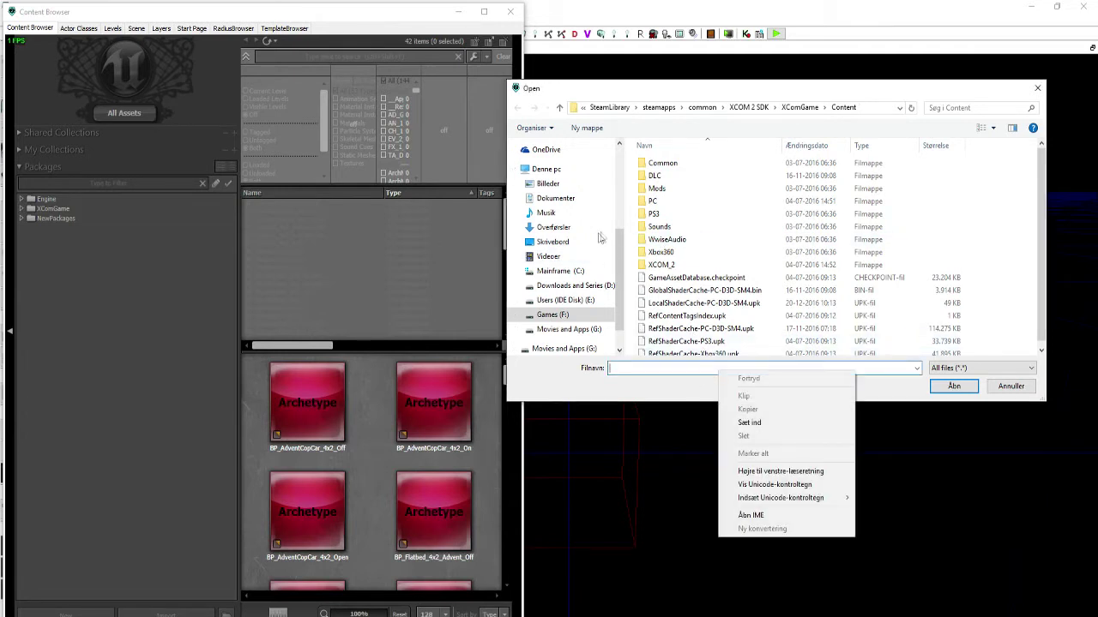
{"action": "left_click_drag", "start_coordinate": [619, 245], "coordinate": [626, 190]}
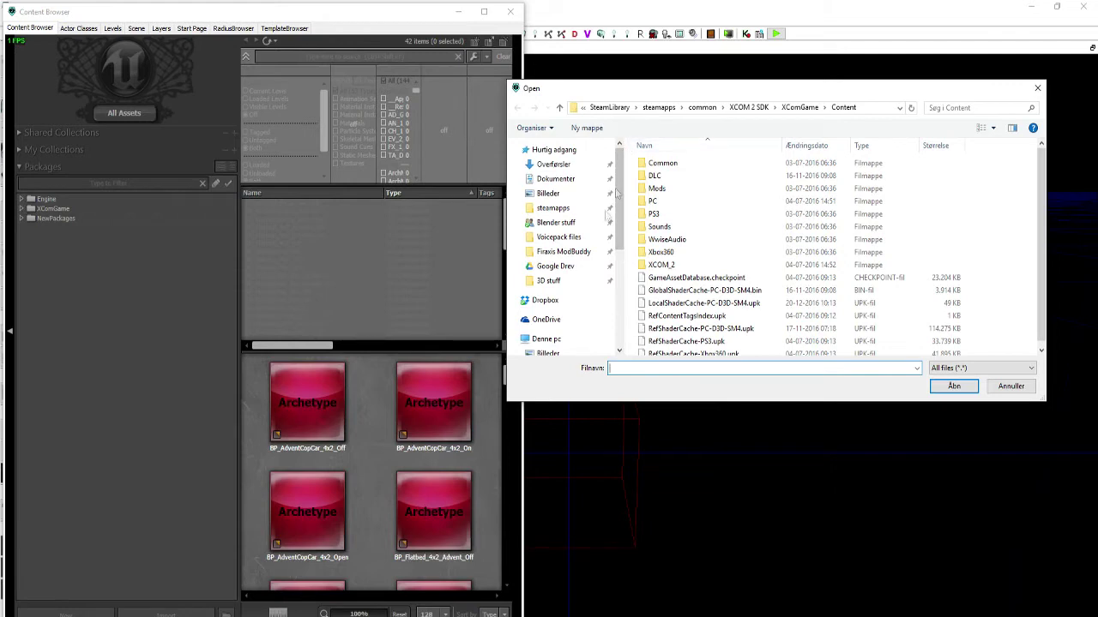
{"action": "left_click", "coordinate": [548, 280]}
{"action": "left_click", "coordinate": [729, 107]}
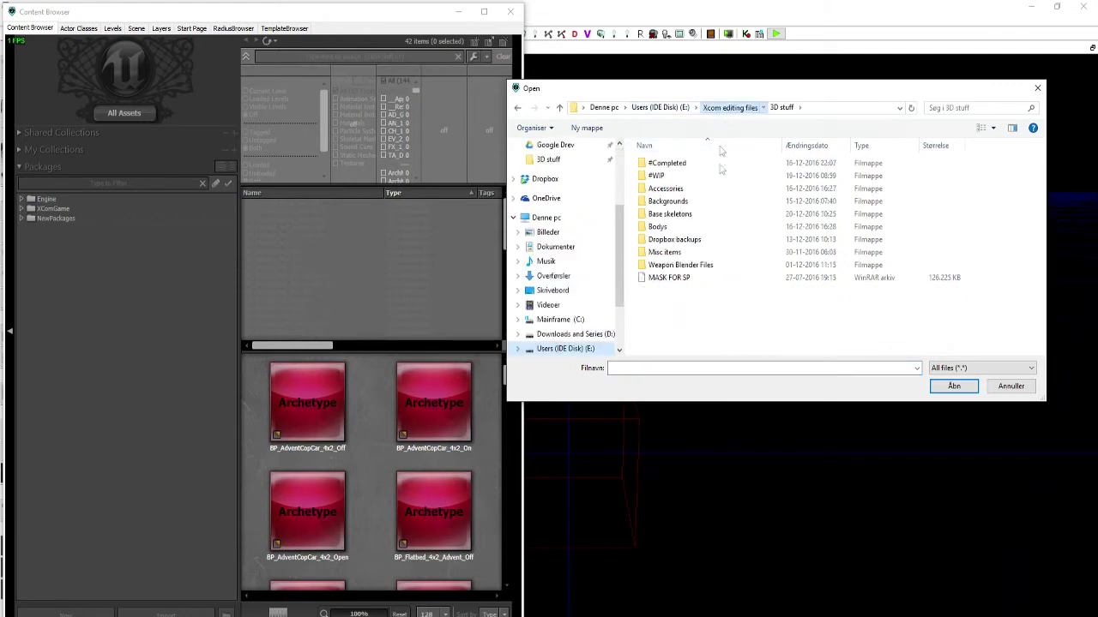
{"action": "double_click", "coordinate": [697, 188]}
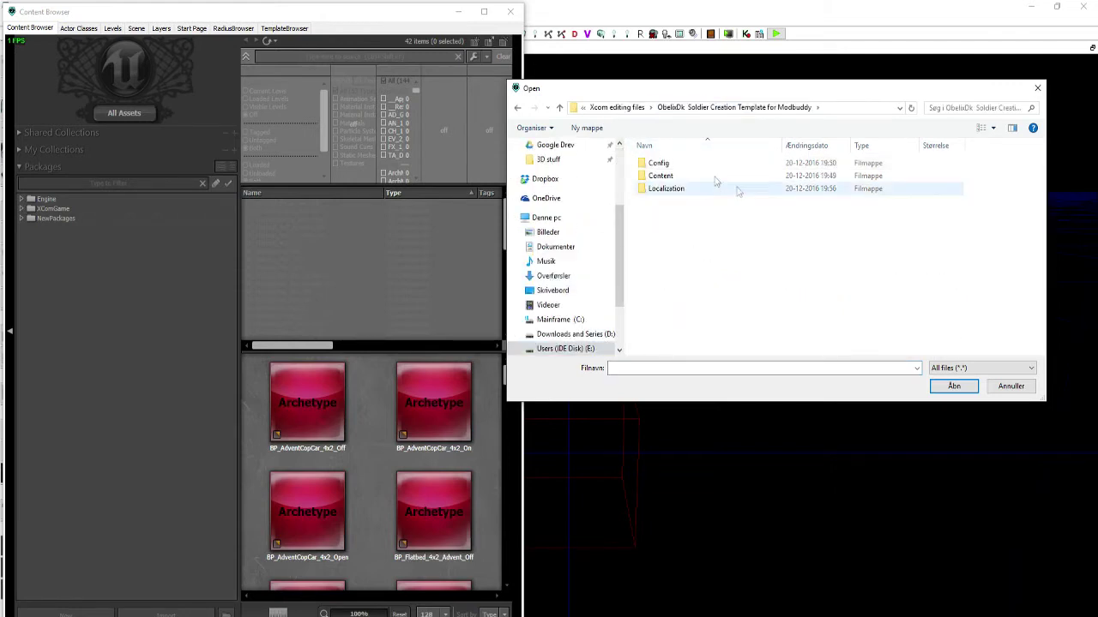
{"action": "left_click", "coordinate": [697, 176]}
{"action": "double_click", "coordinate": [697, 176]}
{"action": "double_click", "coordinate": [696, 163]}
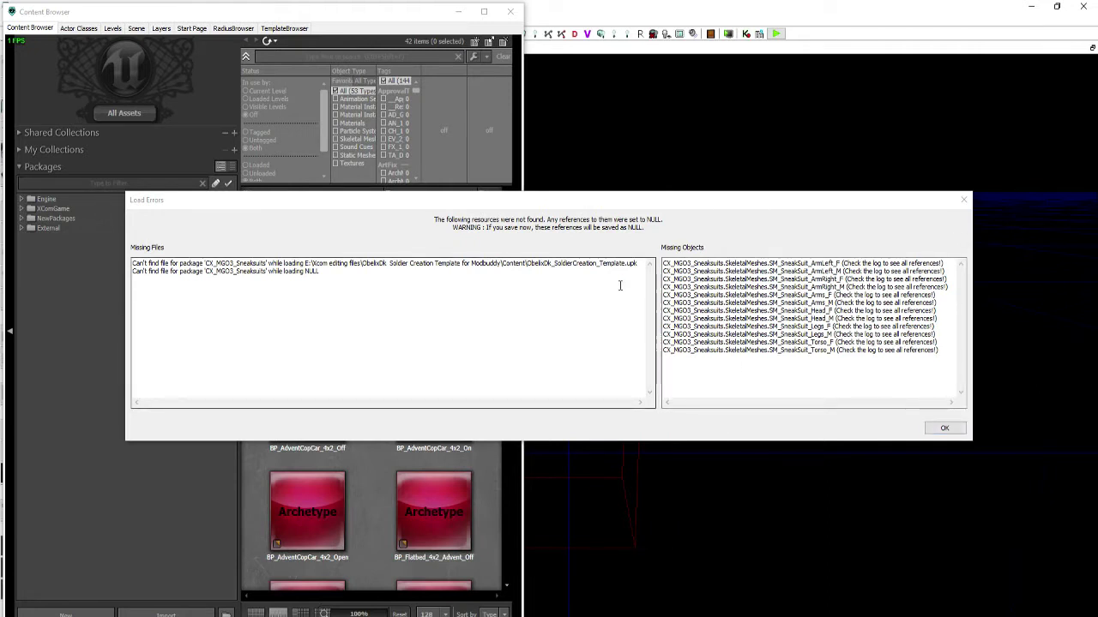
{"action": "left_click", "coordinate": [943, 429]}
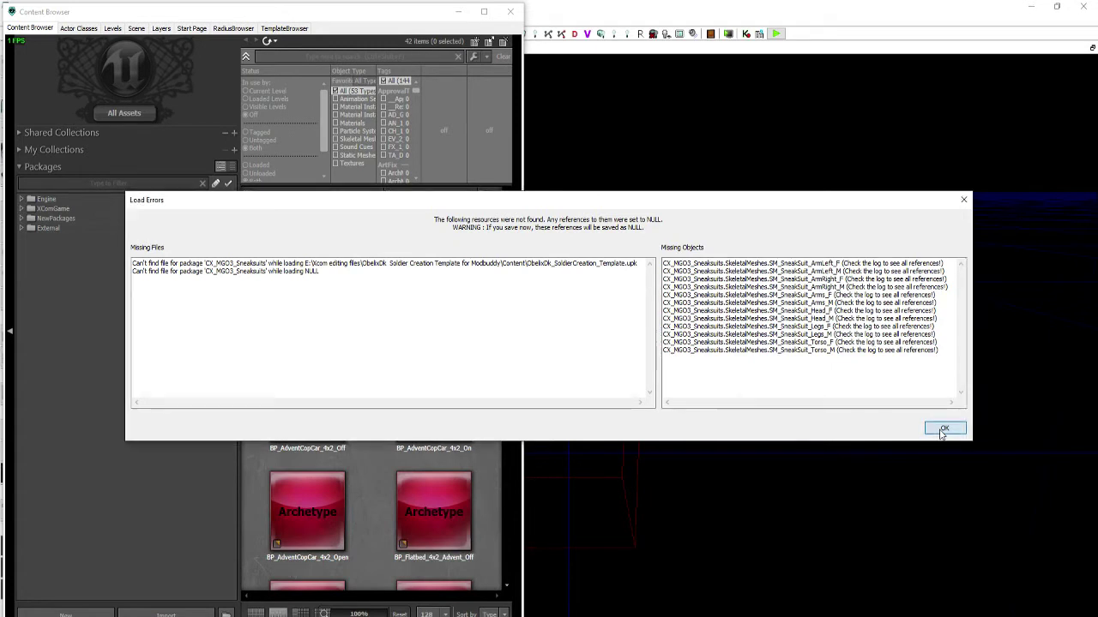
Expand the External group and the ObelixDk_SoldierCreation_Template package, and look through all the assets it contains
{"action": "left_click", "coordinate": [21, 228]}
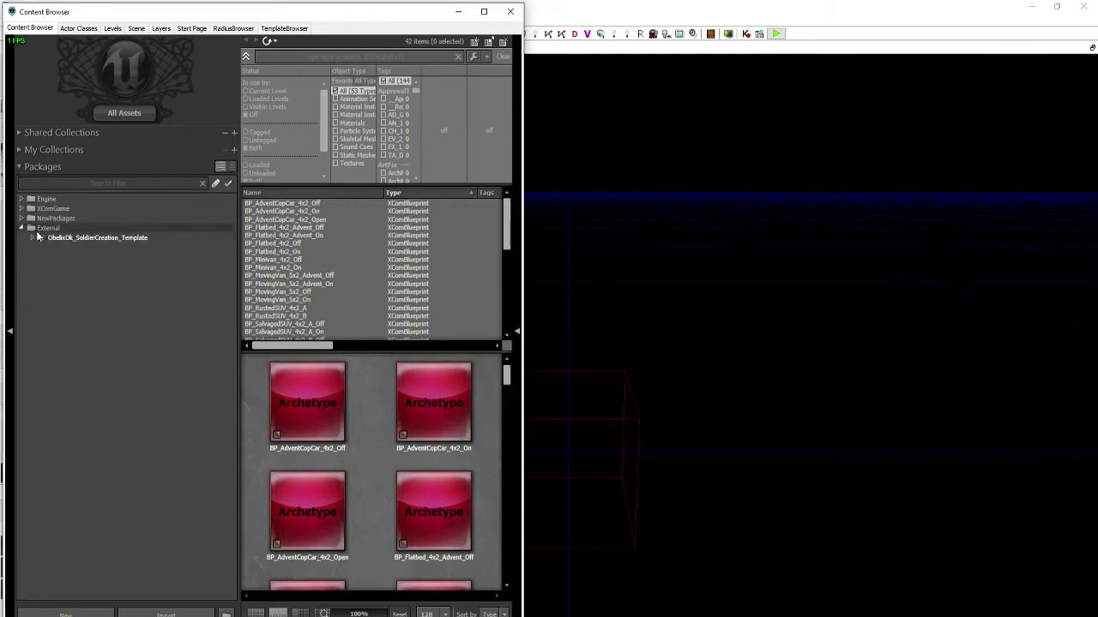
{"action": "left_click", "coordinate": [33, 239]}
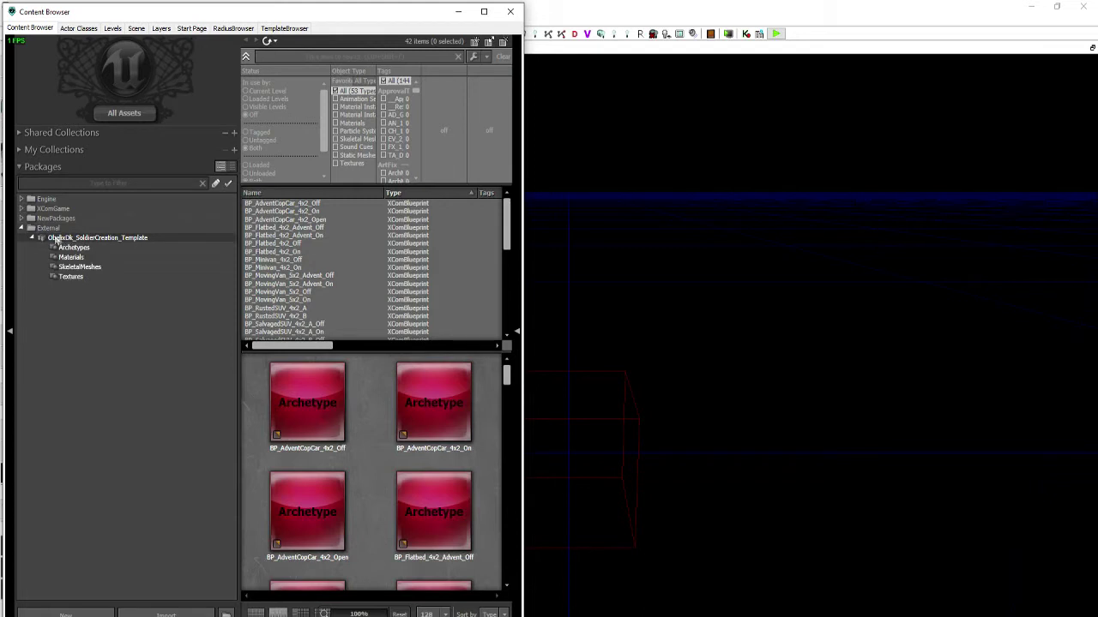
{"action": "left_click", "coordinate": [112, 237]}
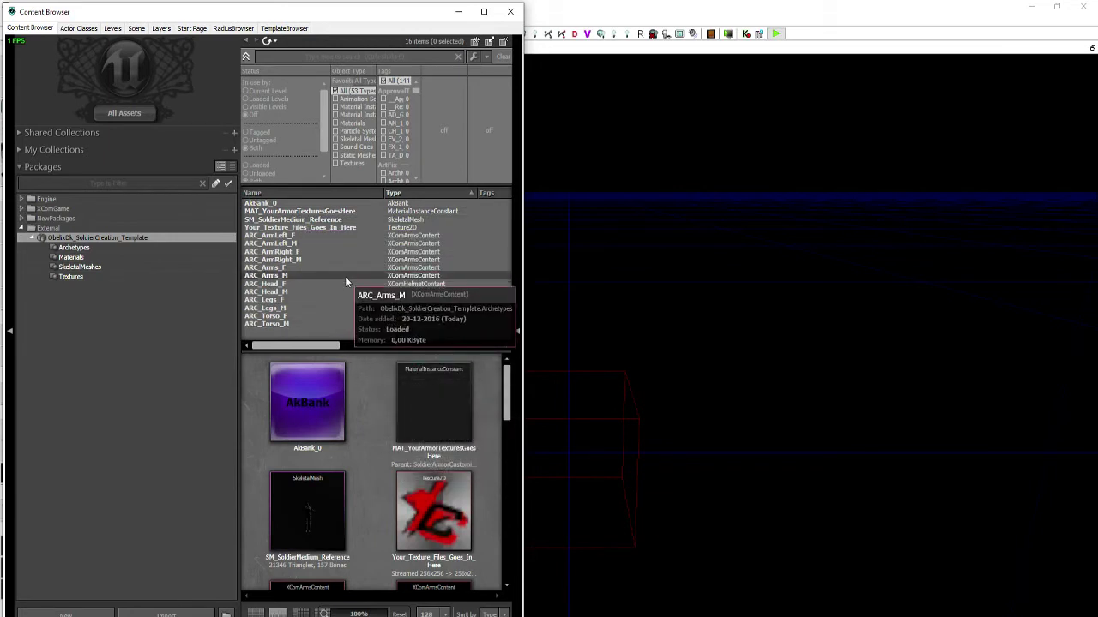
{"action": "scroll", "coordinate": [362, 411], "scroll_direction": "down", "scroll_amount": 6}
{"action": "scroll", "coordinate": [367, 449], "scroll_direction": "up", "scroll_amount": 3}
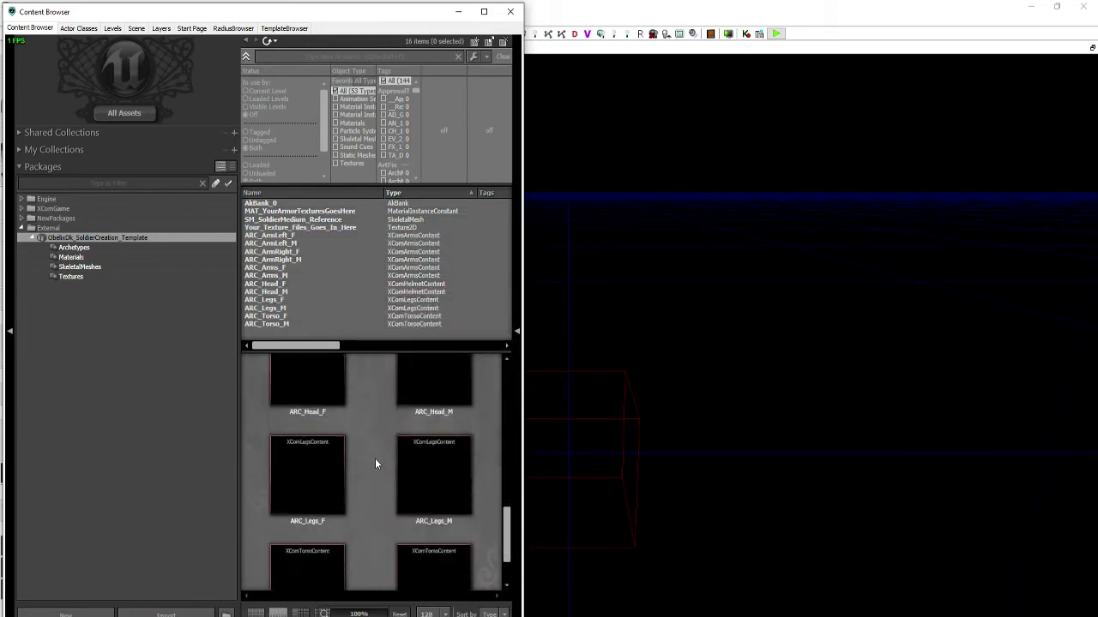
{"action": "scroll", "coordinate": [383, 447], "scroll_direction": "up", "scroll_amount": 5}
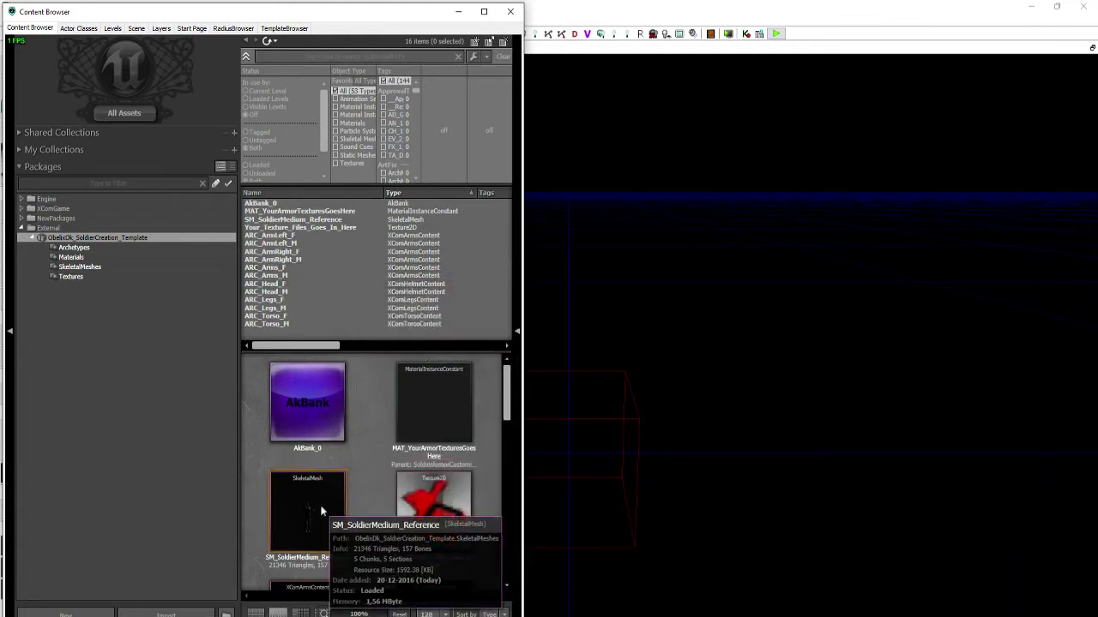
{"action": "left_click", "coordinate": [329, 234]}
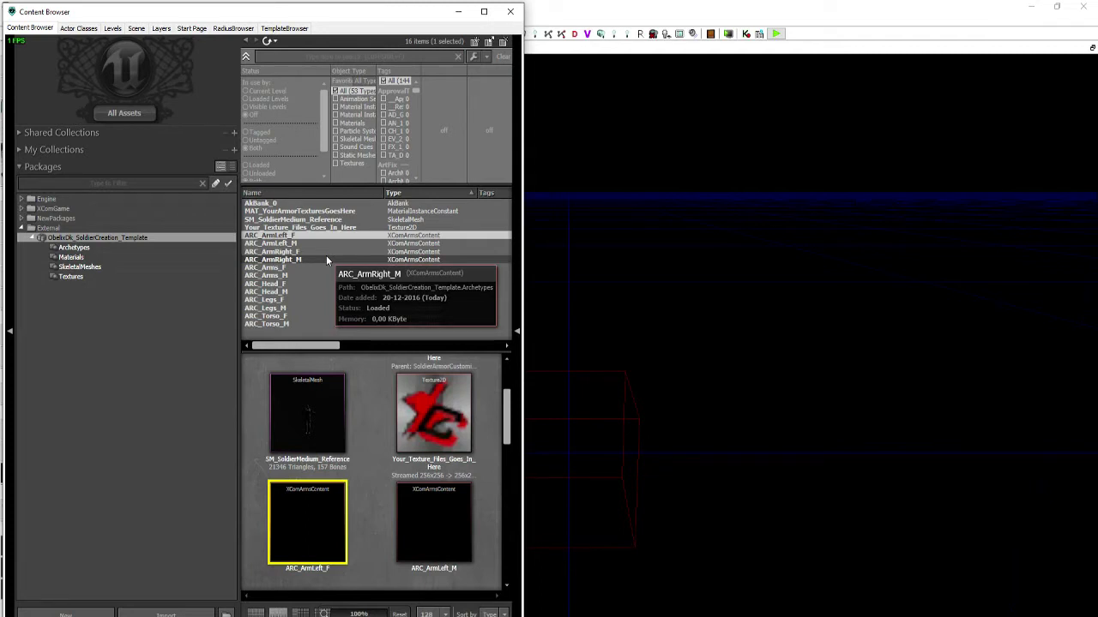
Examine the arm, leg and torso entries in the Archetypes group and review the properties of ARC_Torso_F
{"action": "left_click", "coordinate": [92, 245]}
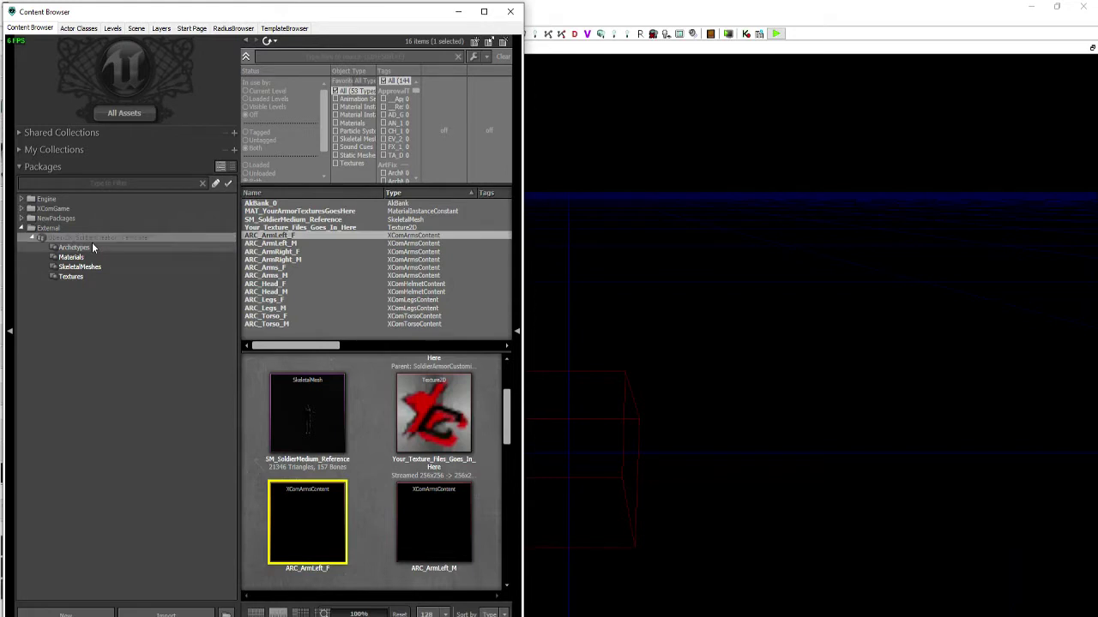
{"action": "left_click", "coordinate": [320, 203]}
{"action": "left_click", "coordinate": [330, 211]}
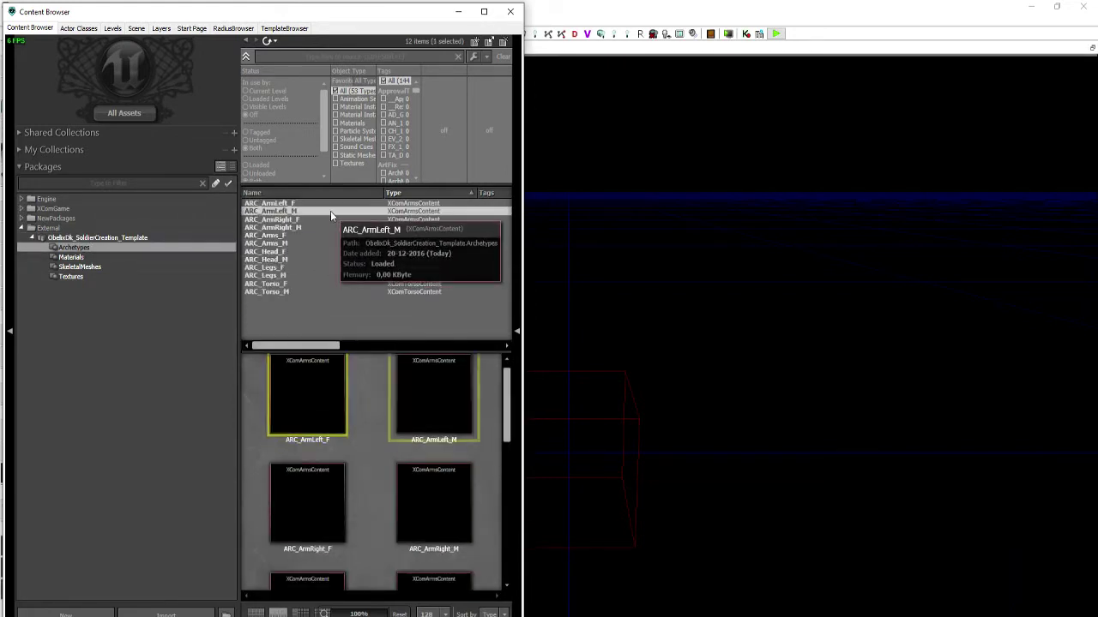
{"action": "left_click", "coordinate": [329, 227]}
{"action": "left_click", "coordinate": [314, 283]}
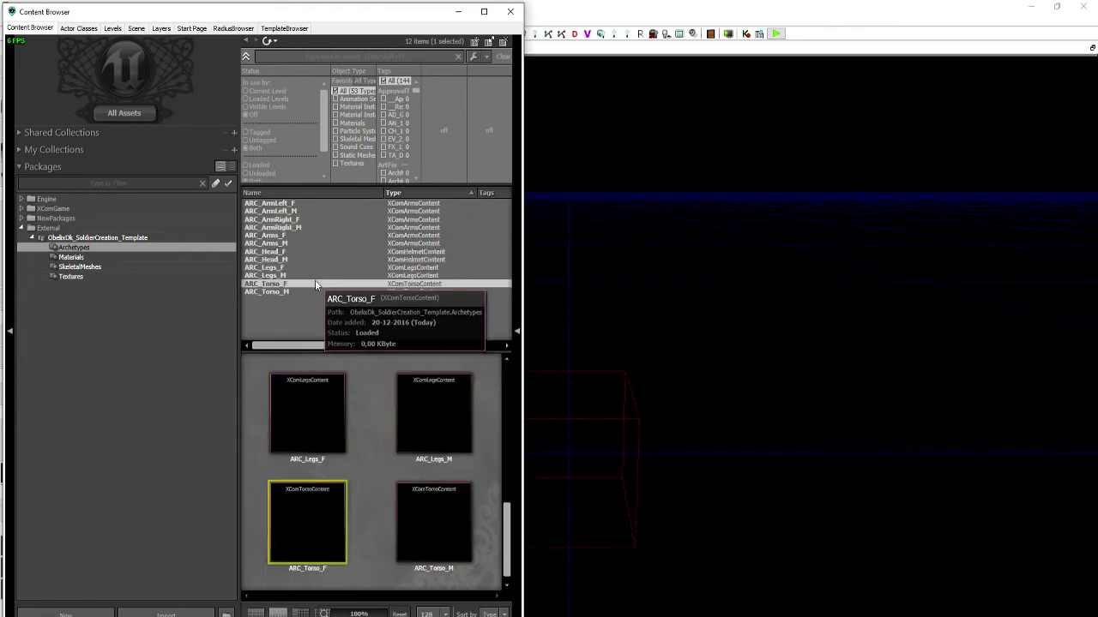
{"action": "double_click", "coordinate": [319, 284]}
{"action": "left_click", "coordinate": [319, 267]}
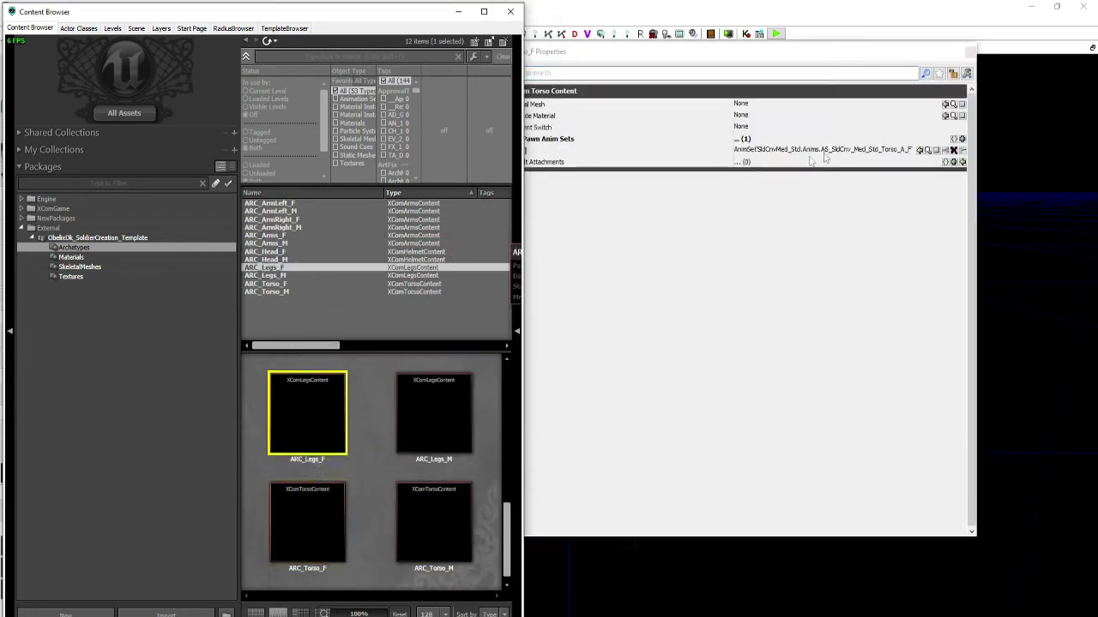
{"action": "left_click", "coordinate": [970, 54]}
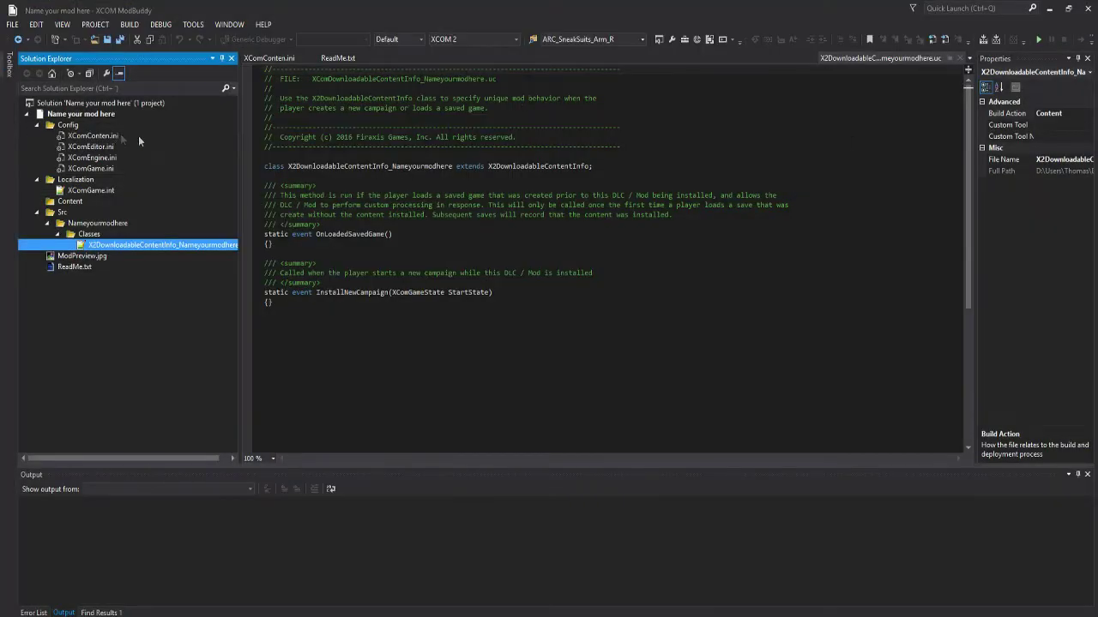
Switch to ModBuddy and rename XComConten.ini in the Config folder to XcomContent.ini
{"action": "left_click", "coordinate": [94, 136]}
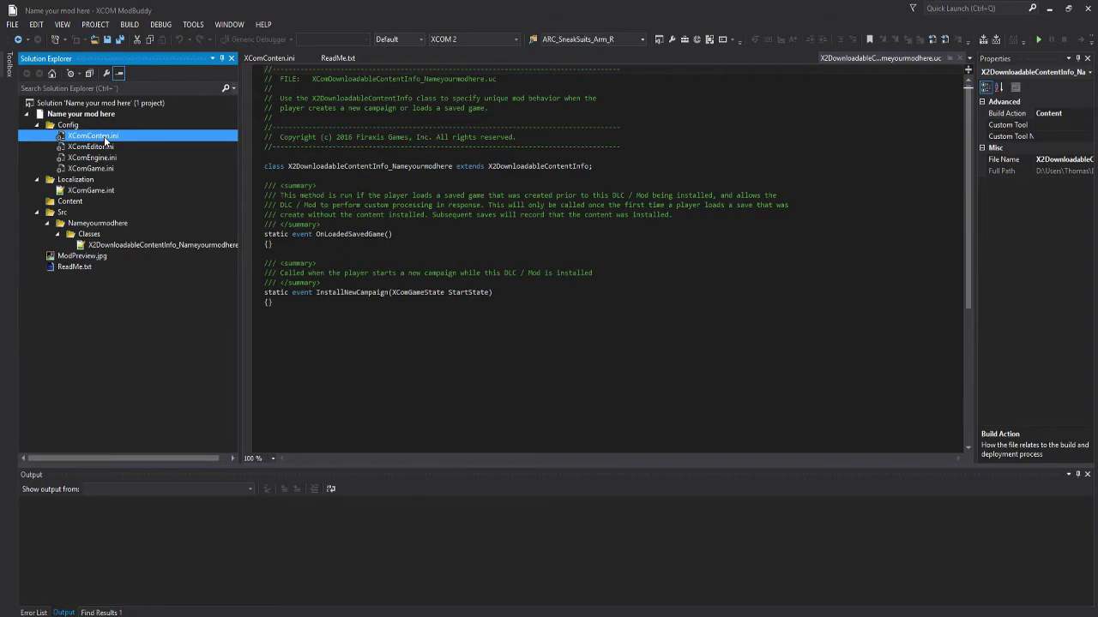
{"action": "double_click", "coordinate": [107, 137]}
{"action": "left_click", "coordinate": [109, 138]}
{"action": "type", "text": "XcomCo"}
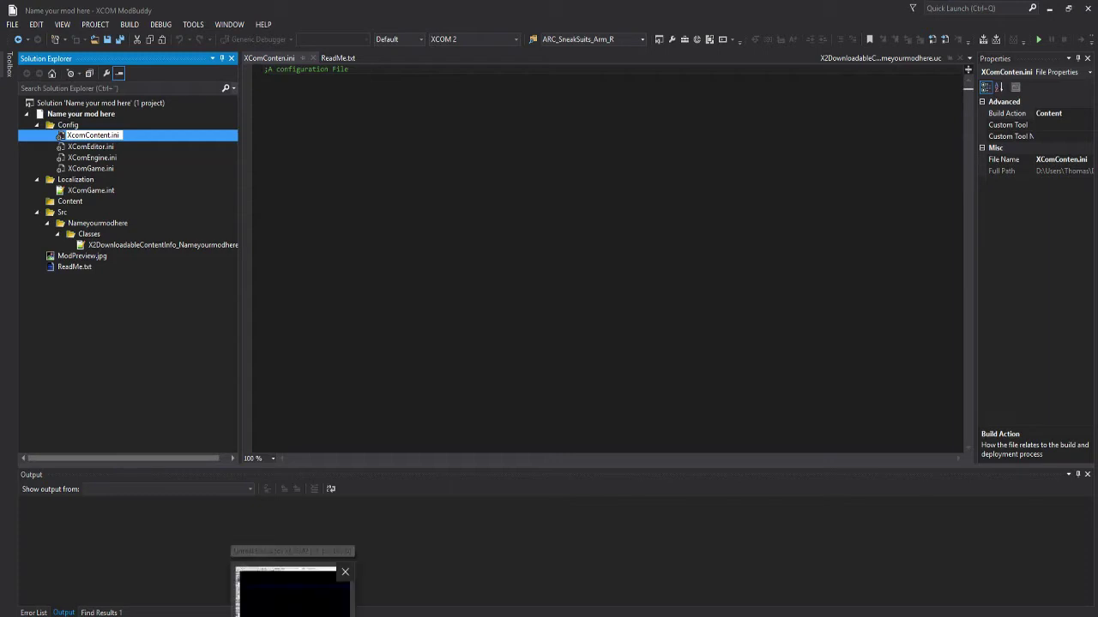
{"action": "key", "text": "Return"}
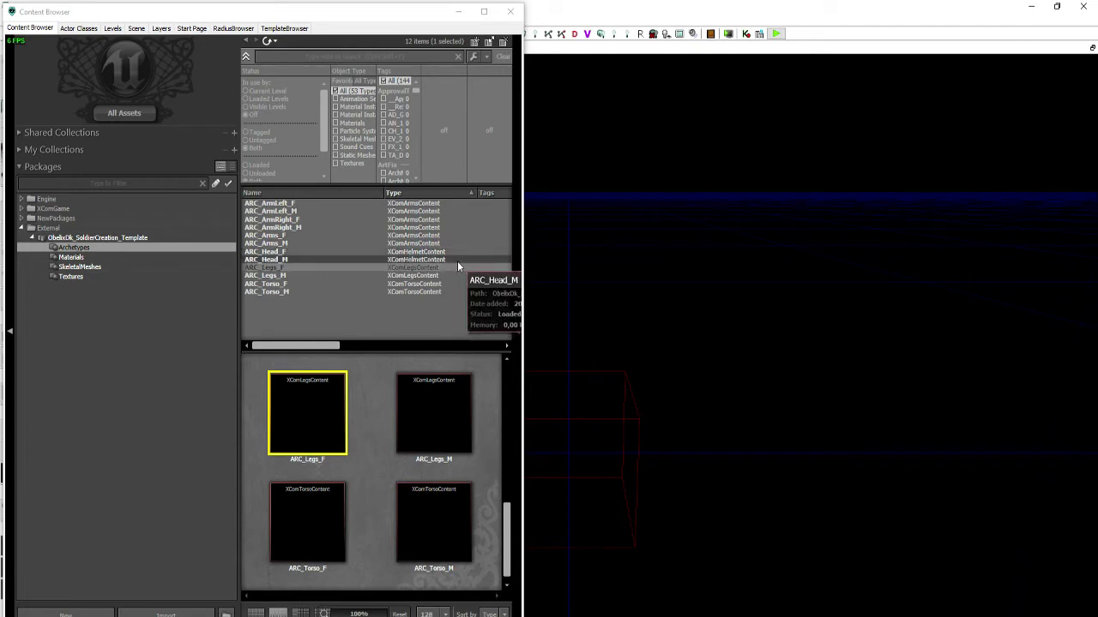
Switch back to the XCOM 2 Editor and examine the template package's Materials, SkeletalMeshes and Textures groups
{"action": "left_click", "coordinate": [451, 267]}
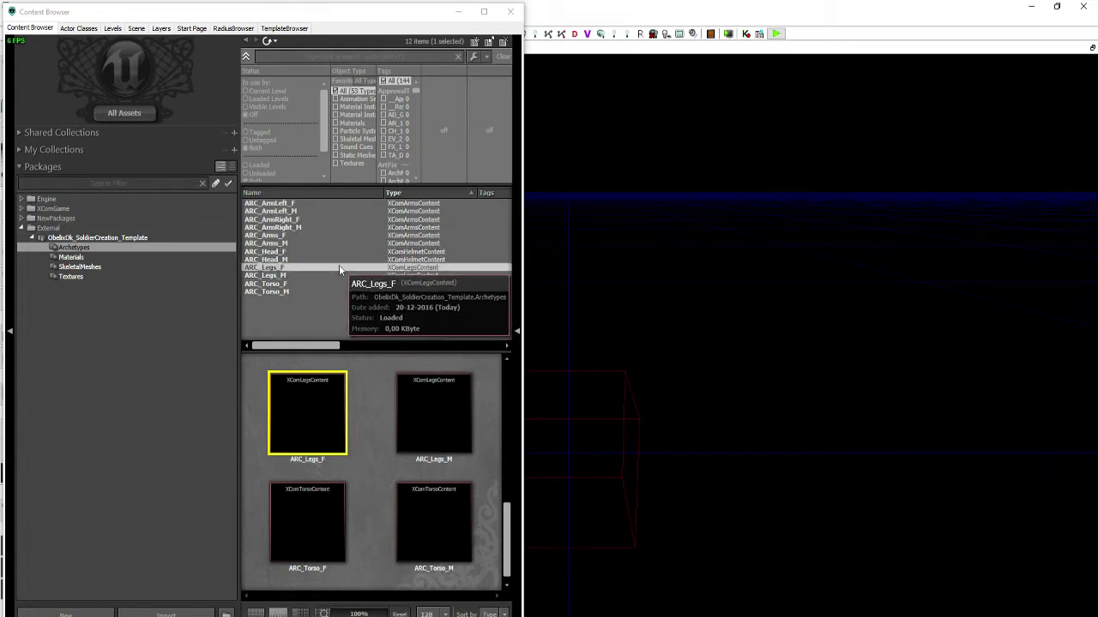
{"action": "left_click", "coordinate": [84, 267]}
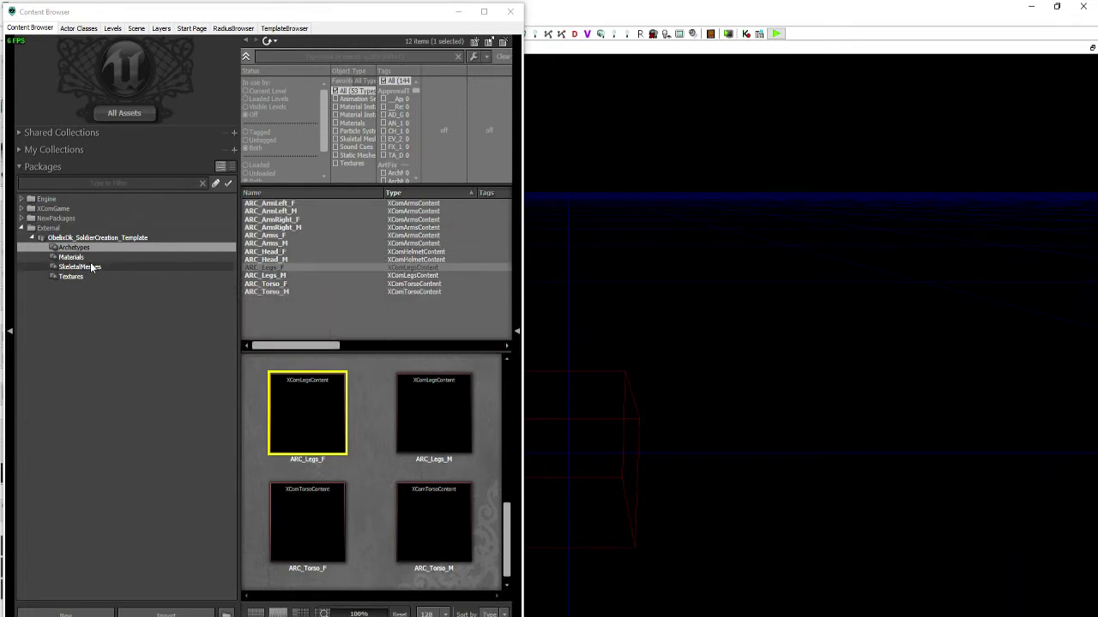
{"action": "left_click", "coordinate": [86, 257]}
{"action": "left_click", "coordinate": [317, 204]}
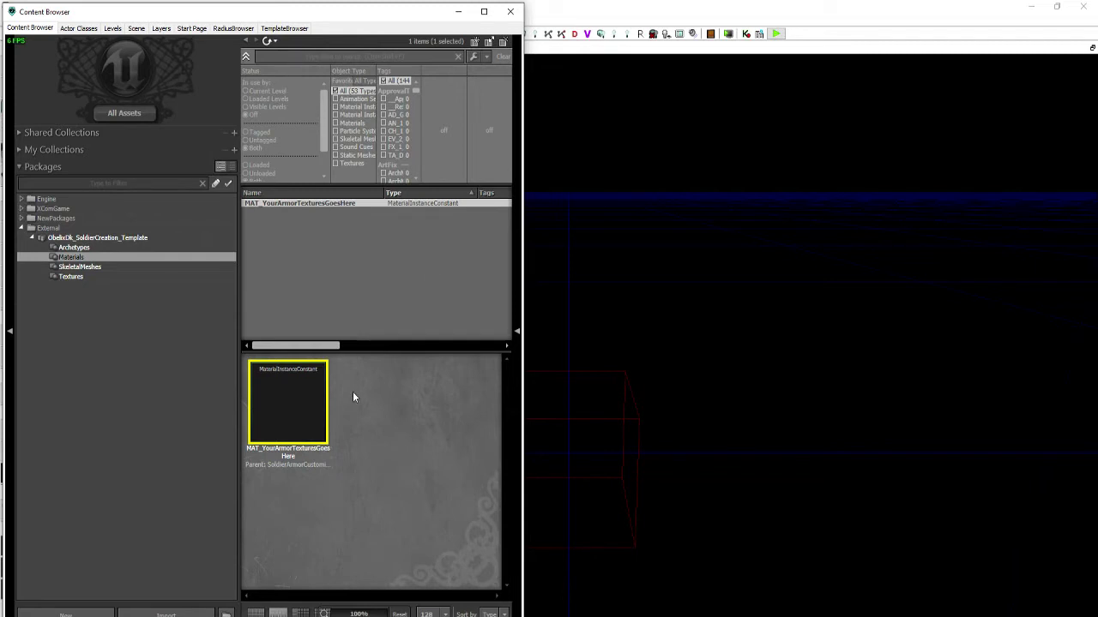
{"action": "left_click", "coordinate": [96, 266]}
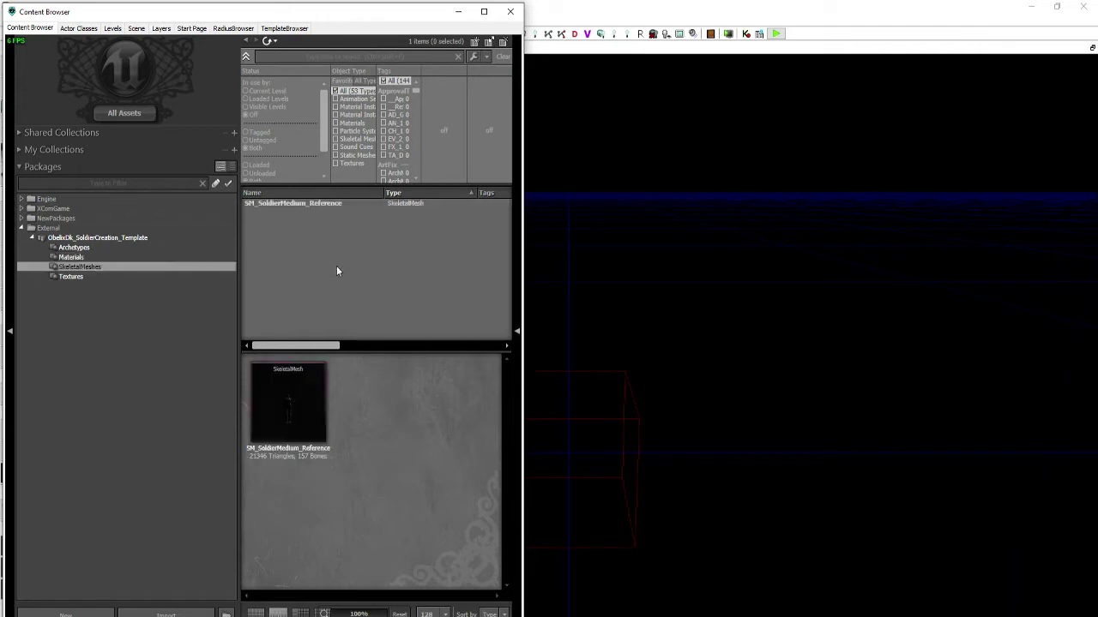
{"action": "left_click", "coordinate": [283, 370]}
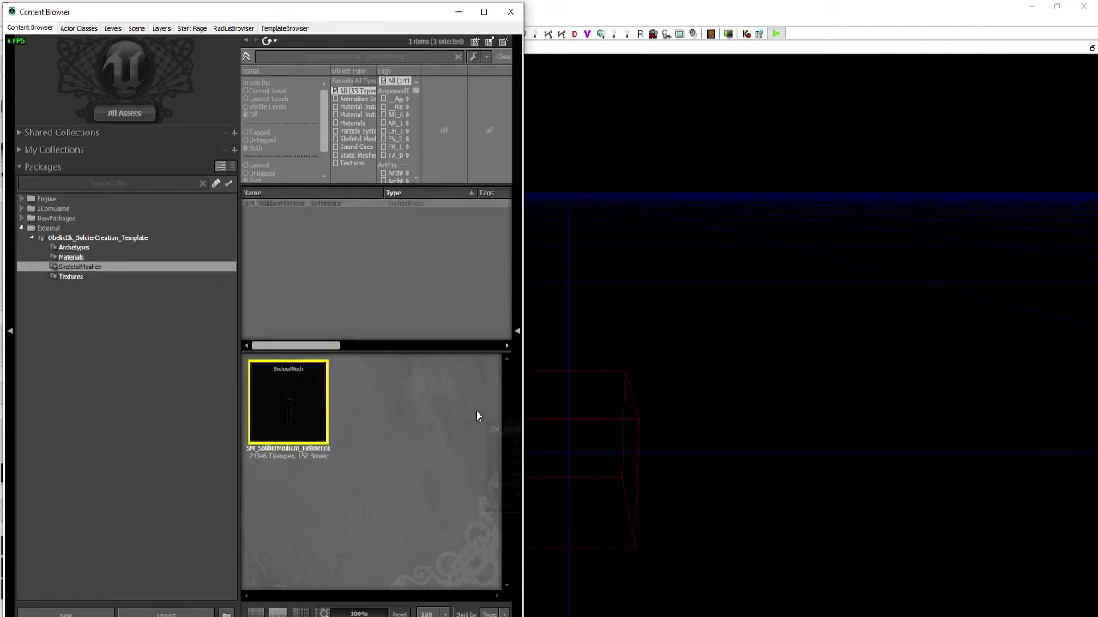
{"action": "left_click", "coordinate": [72, 276]}
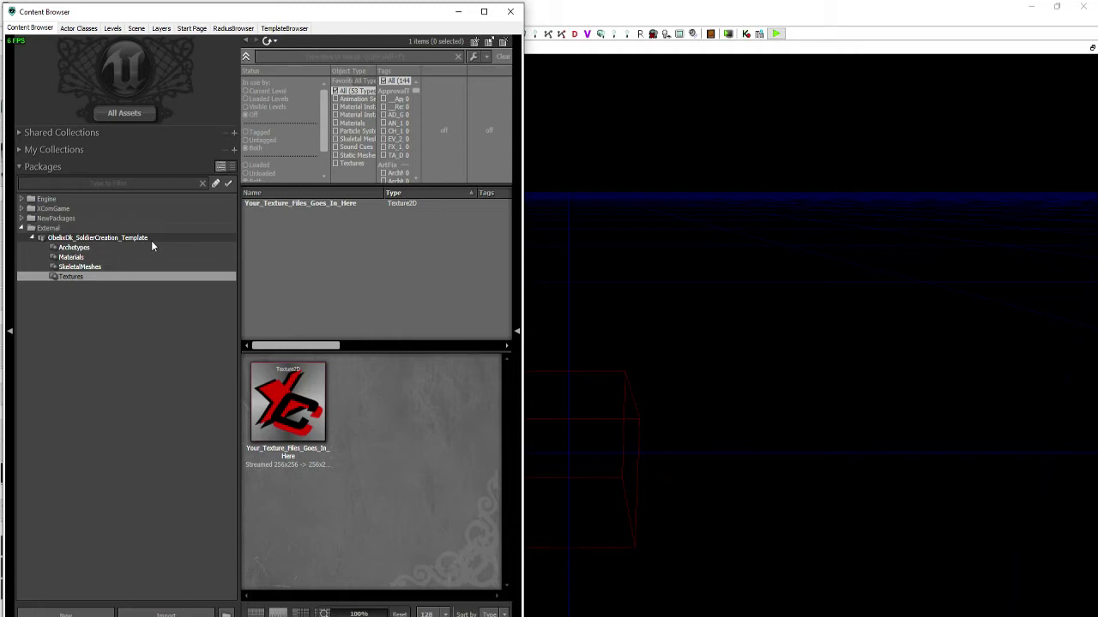
Review the soldier creation template package's full contents and its Archetypes group
{"action": "left_click", "coordinate": [151, 240]}
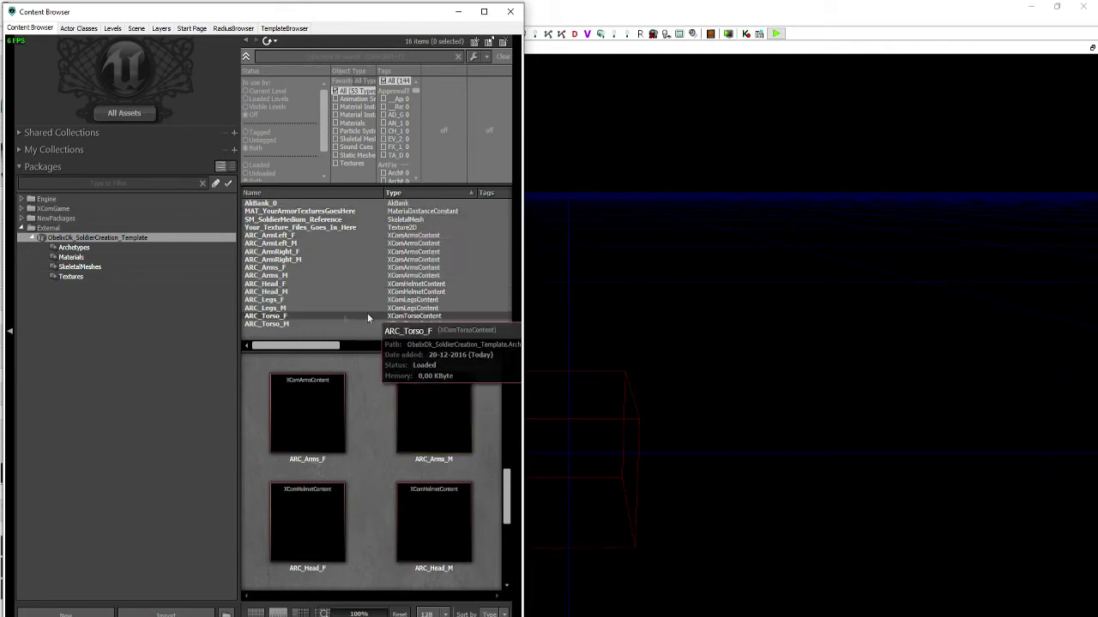
{"action": "left_click", "coordinate": [127, 251]}
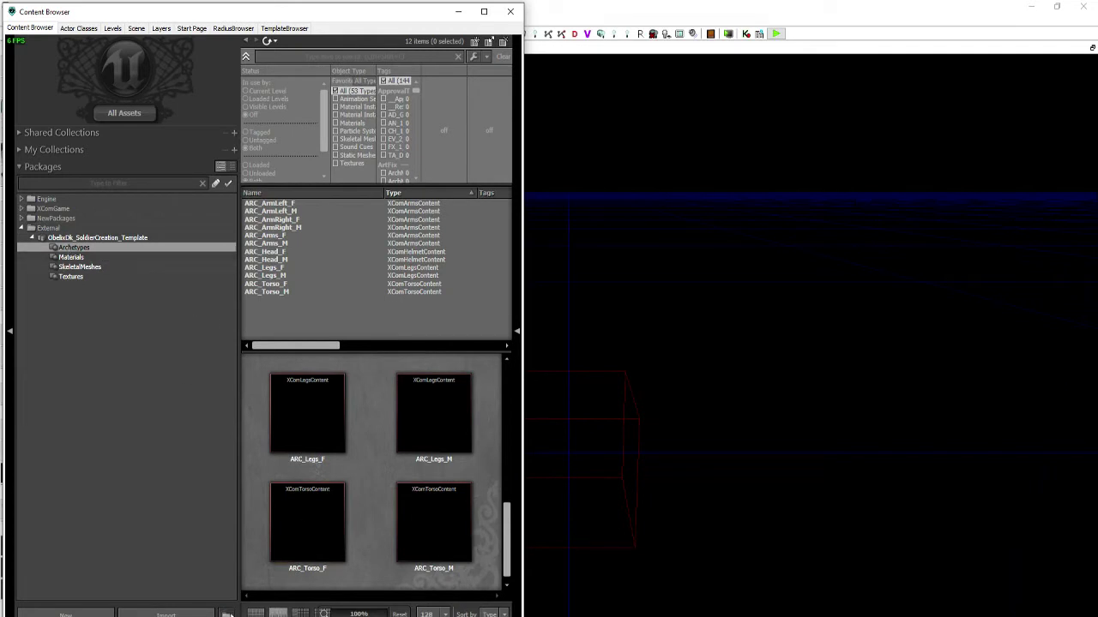
{"action": "left_click", "coordinate": [277, 610]}
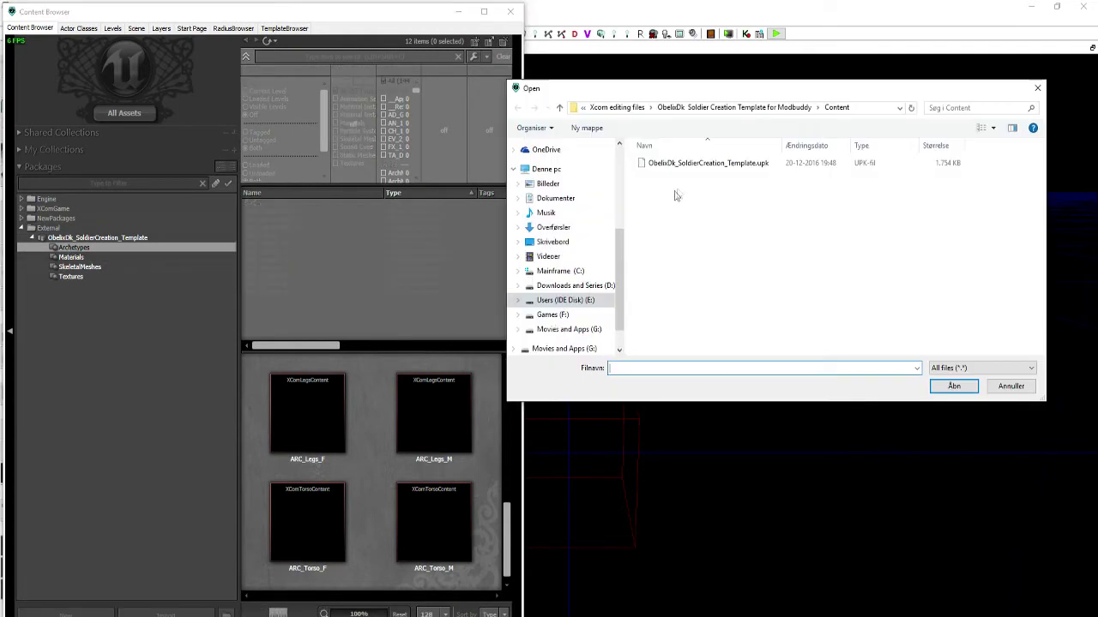
{"action": "left_click", "coordinate": [1011, 385]}
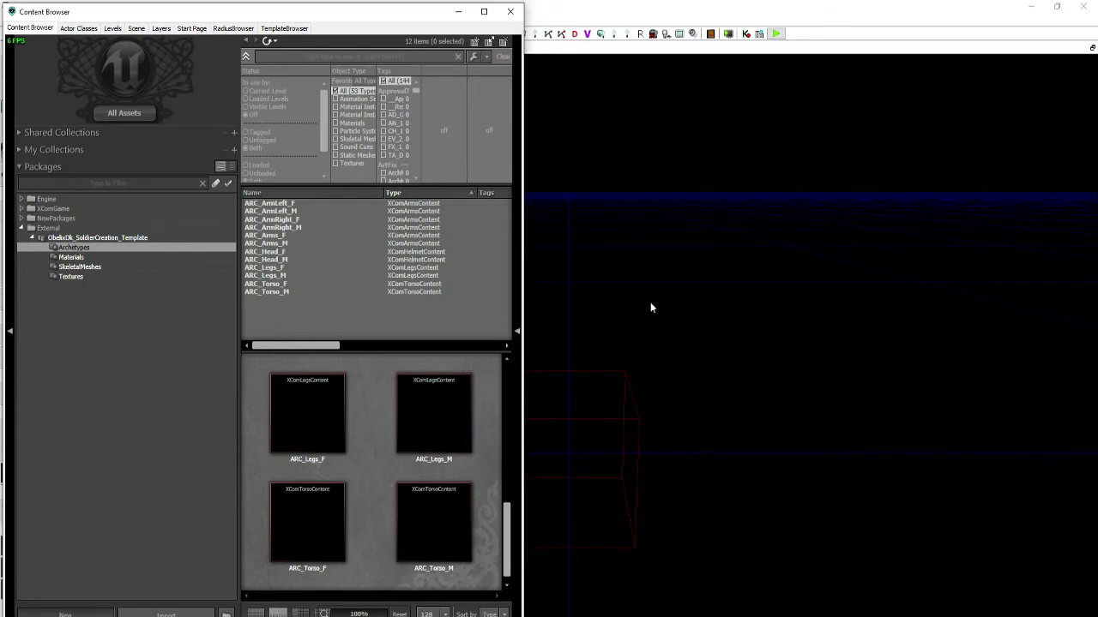
Start a new asset and set its package name to YouModNameHere
{"action": "key", "text": "ctrl+n"}
{"action": "left_click", "coordinate": [603, 298]}
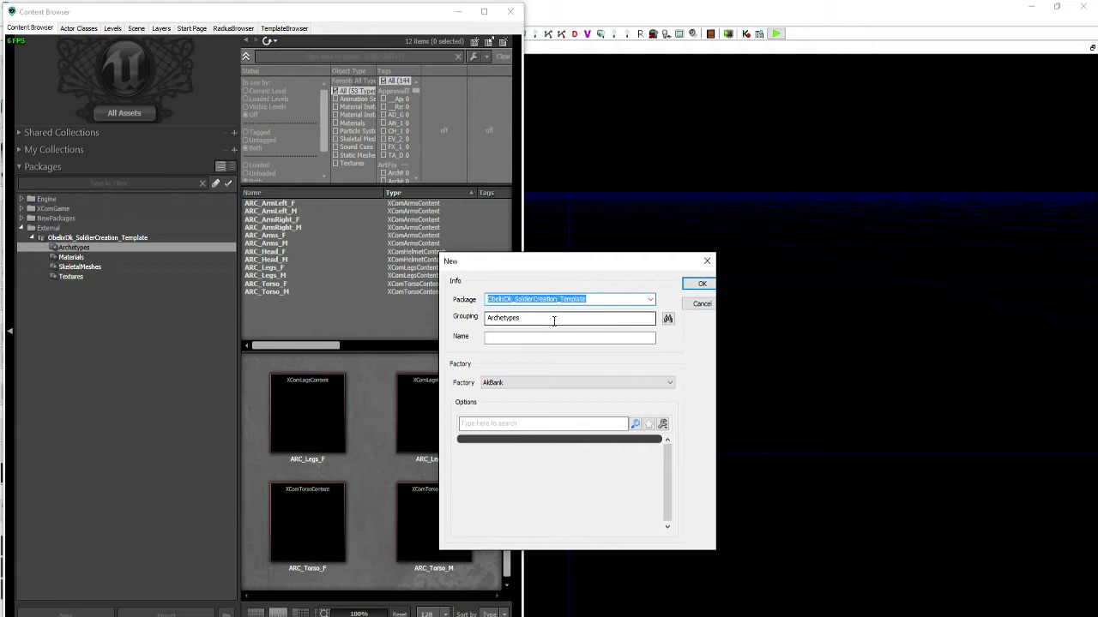
{"action": "type", "text": "YU"}
{"action": "key", "text": "BackSpace"}
{"action": "key", "text": "BackSpace"}
{"action": "type", "text": "You"}
{"action": "type", "text": "U"}
{"action": "type", "text": "Tu"}
{"action": "key", "text": "BackSpace"}
{"action": "key", "text": "BackSpace"}
{"action": "key", "text": "BackSpace"}
{"action": "key", "text": "BackSpace"}
{"action": "key", "text": "BackSpace"}
{"action": "type", "text": "ModNameHere"}
{"action": "type", "text": "_"}
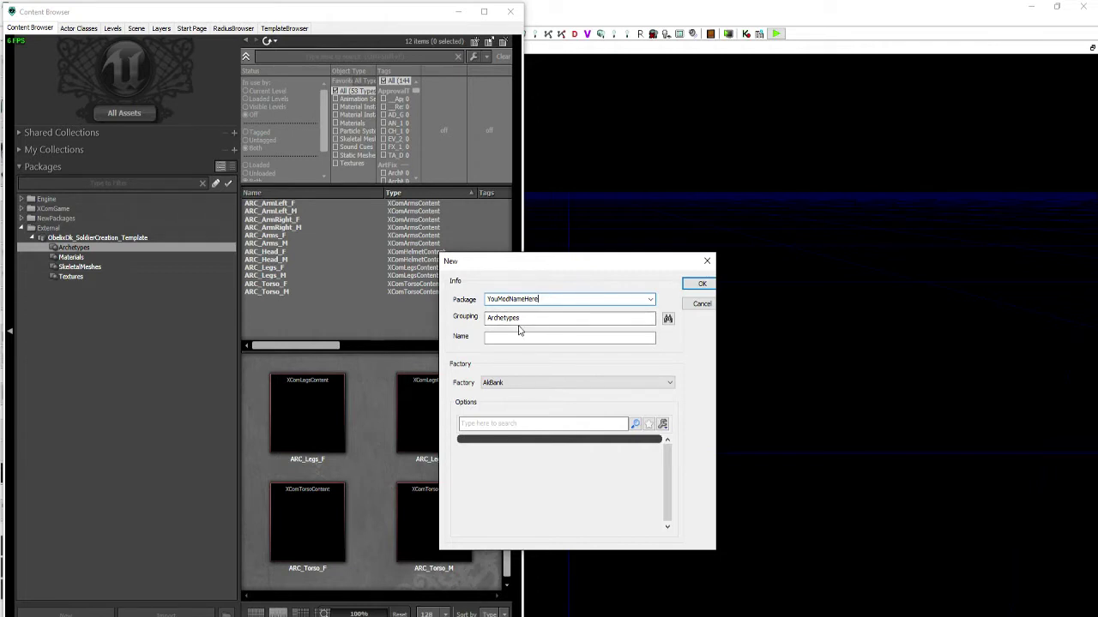
Clear the grouping, create the asset with the AkBank factory, and close its properties
{"action": "key", "text": "Tab"}
{"action": "key", "text": "BackSpace"}
{"action": "left_click", "coordinate": [702, 285]}
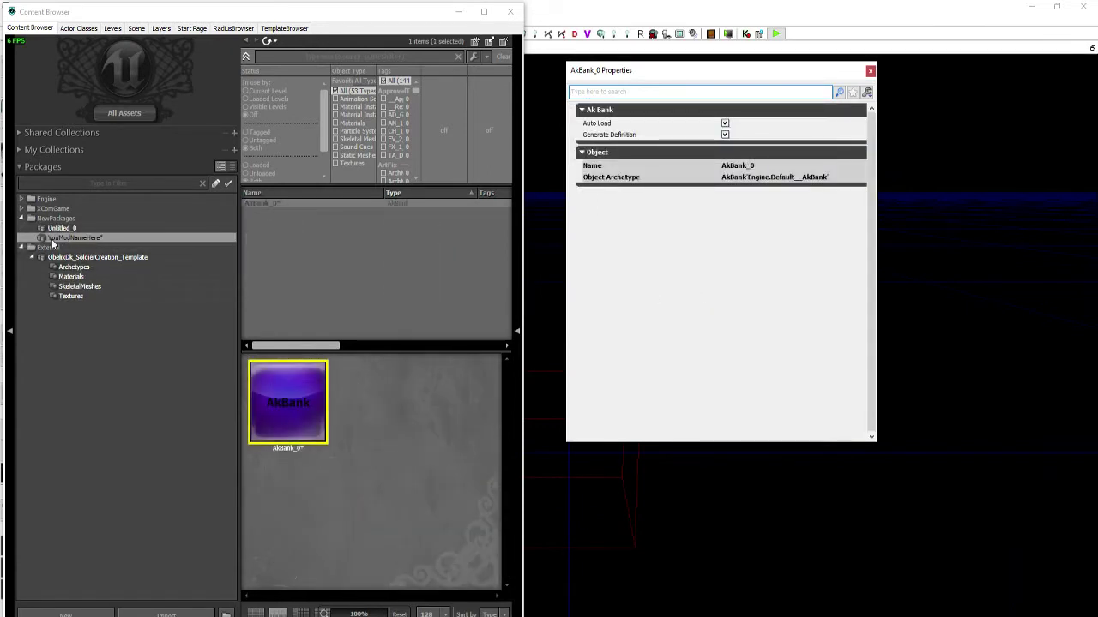
{"action": "left_click", "coordinate": [870, 71]}
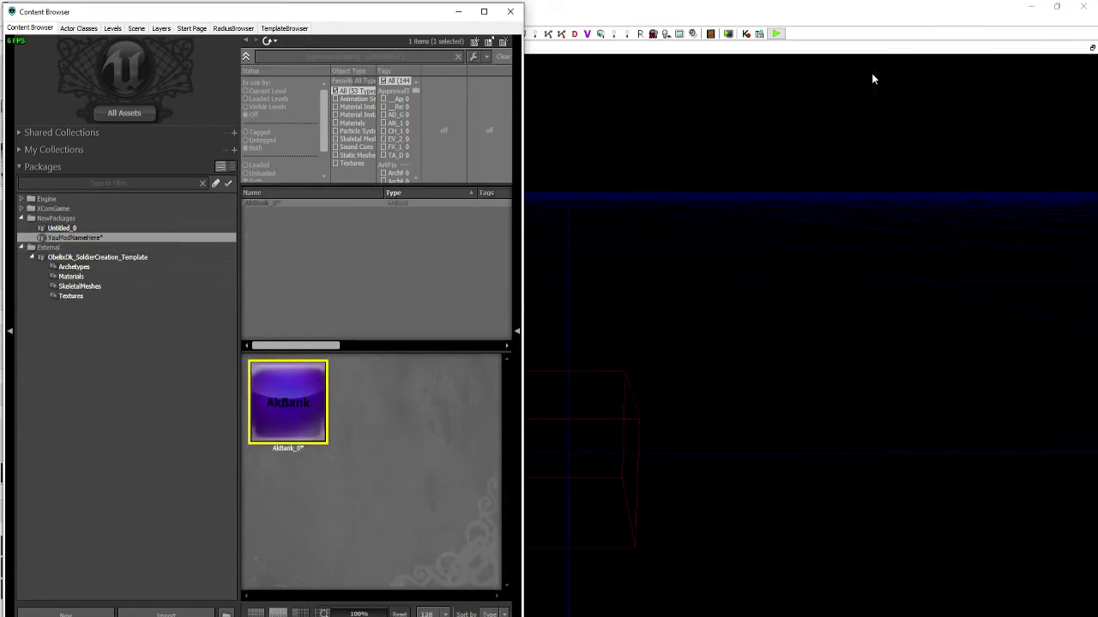
{"action": "mouse_move", "coordinate": [289, 413]}
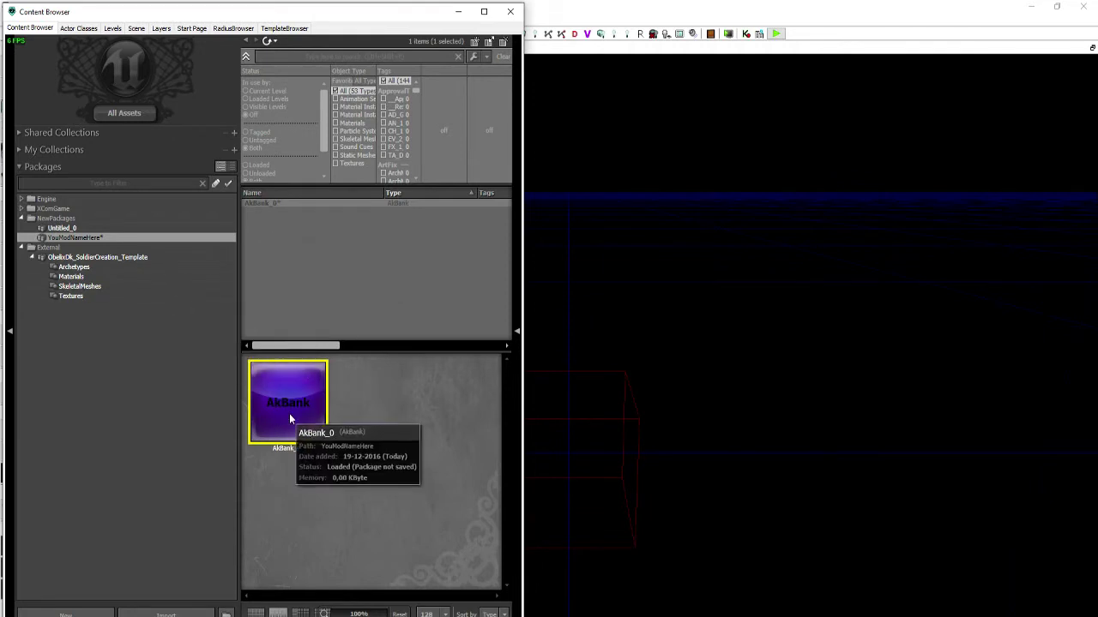
{"action": "left_click", "coordinate": [112, 266]}
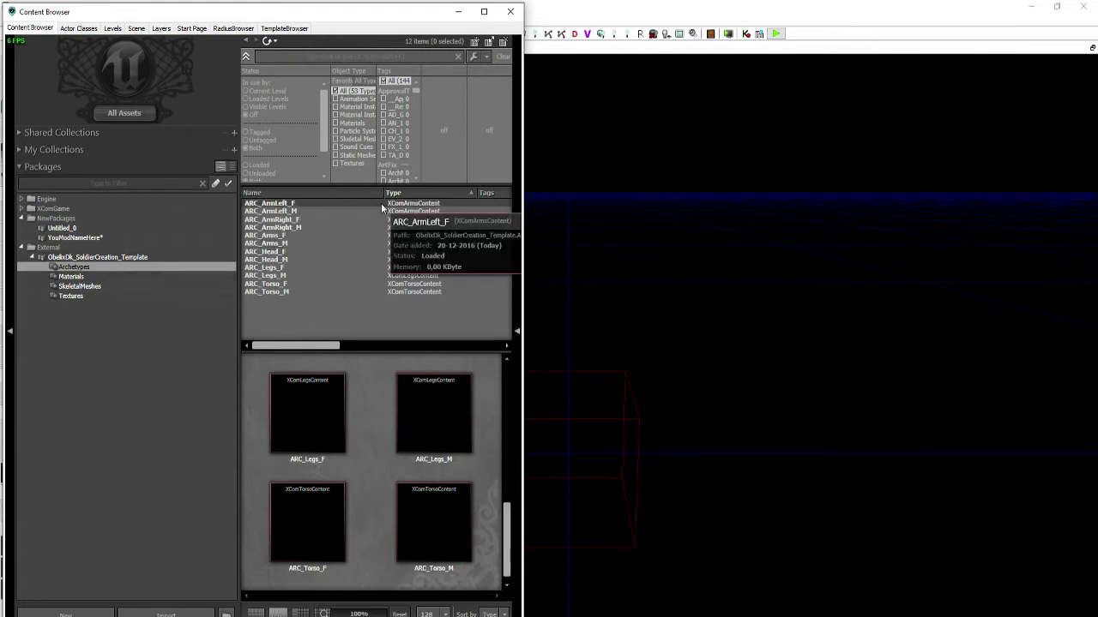
{"action": "left_click", "coordinate": [343, 204]}
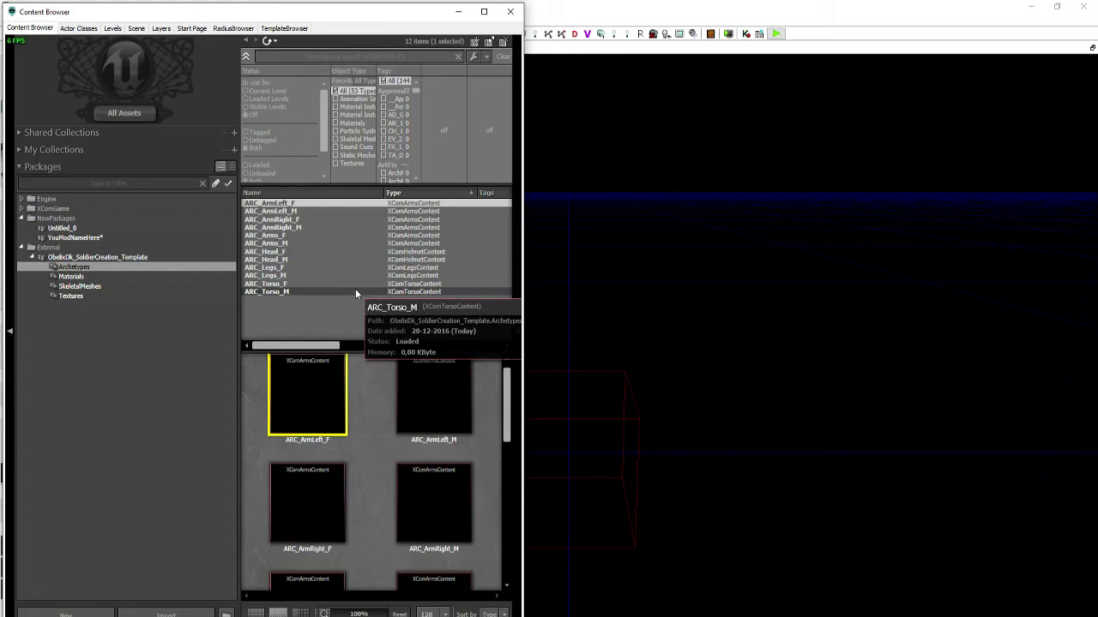
{"action": "left_click", "coordinate": [355, 290], "text": "shift"}
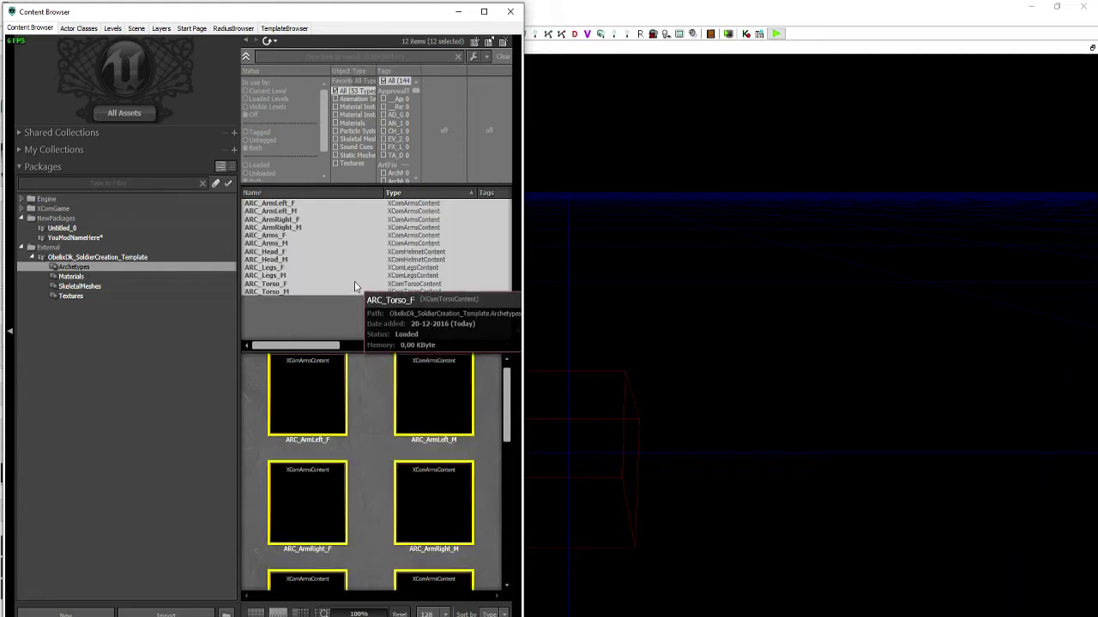
Save the new YouModNameHere package to the desktop (Skrivebord) under the same name
{"action": "left_click", "coordinate": [77, 239]}
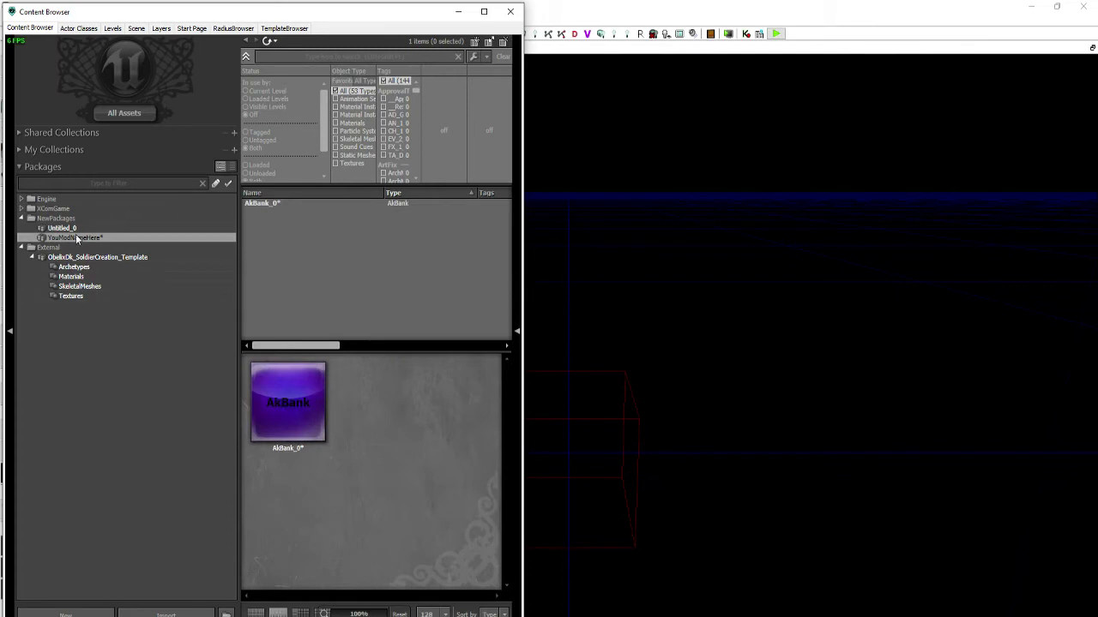
{"action": "right_click", "coordinate": [78, 239]}
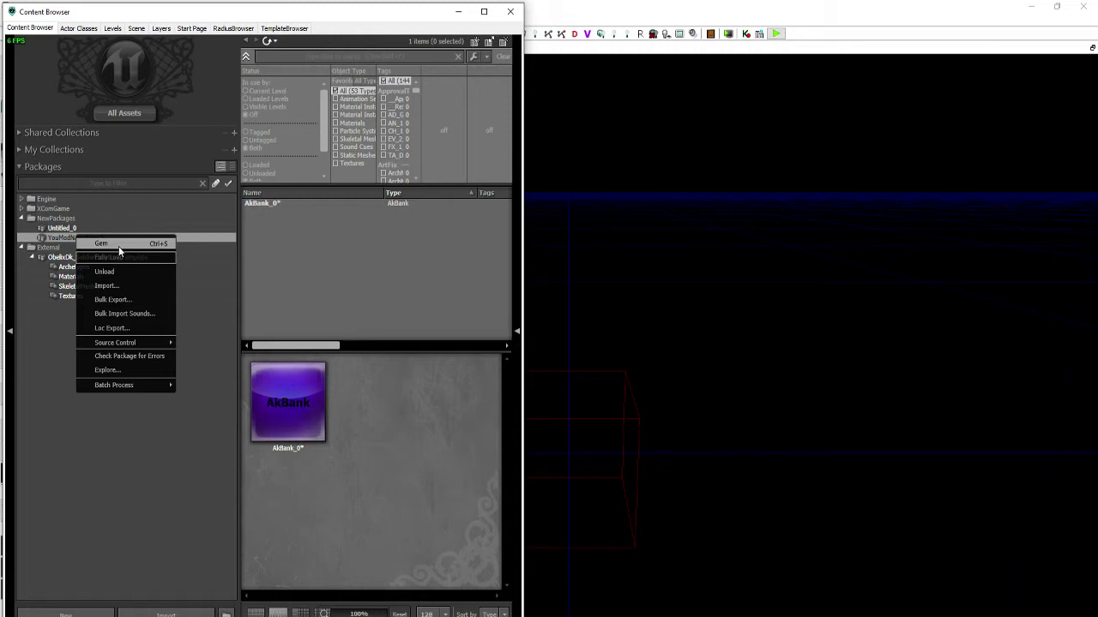
{"action": "left_click", "coordinate": [119, 246]}
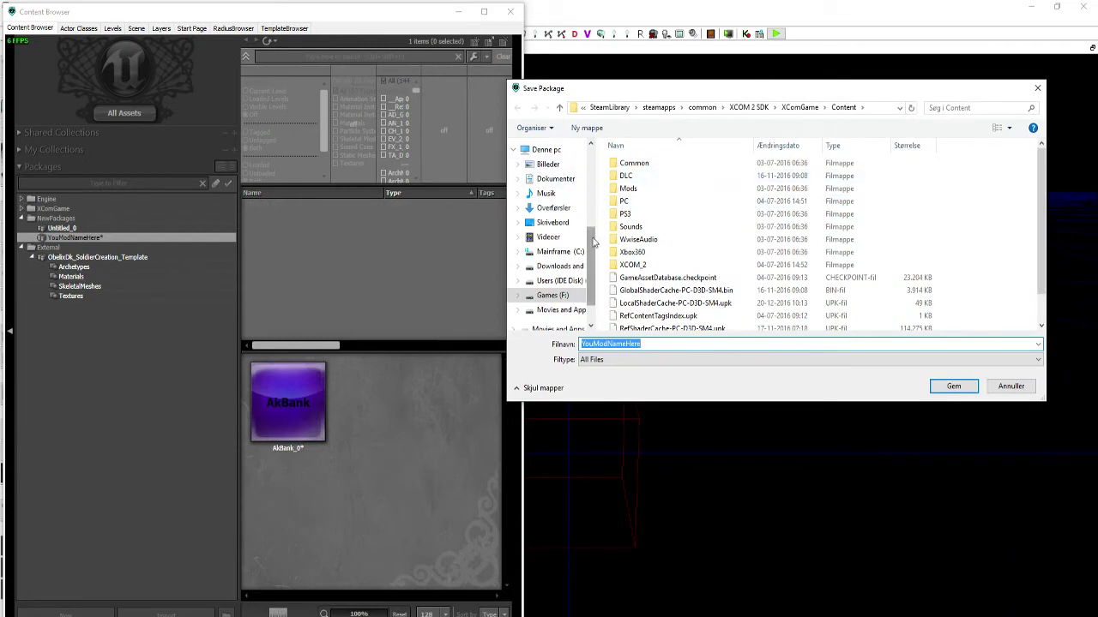
{"action": "left_click", "coordinate": [552, 222]}
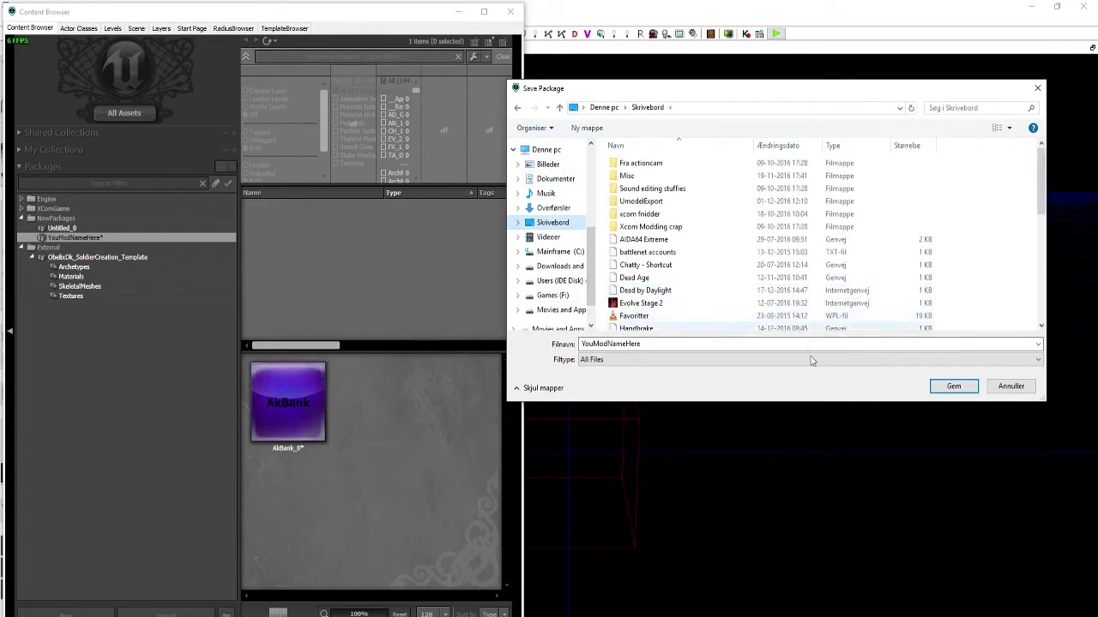
{"action": "double_click", "coordinate": [854, 344]}
{"action": "left_click", "coordinate": [854, 344]}
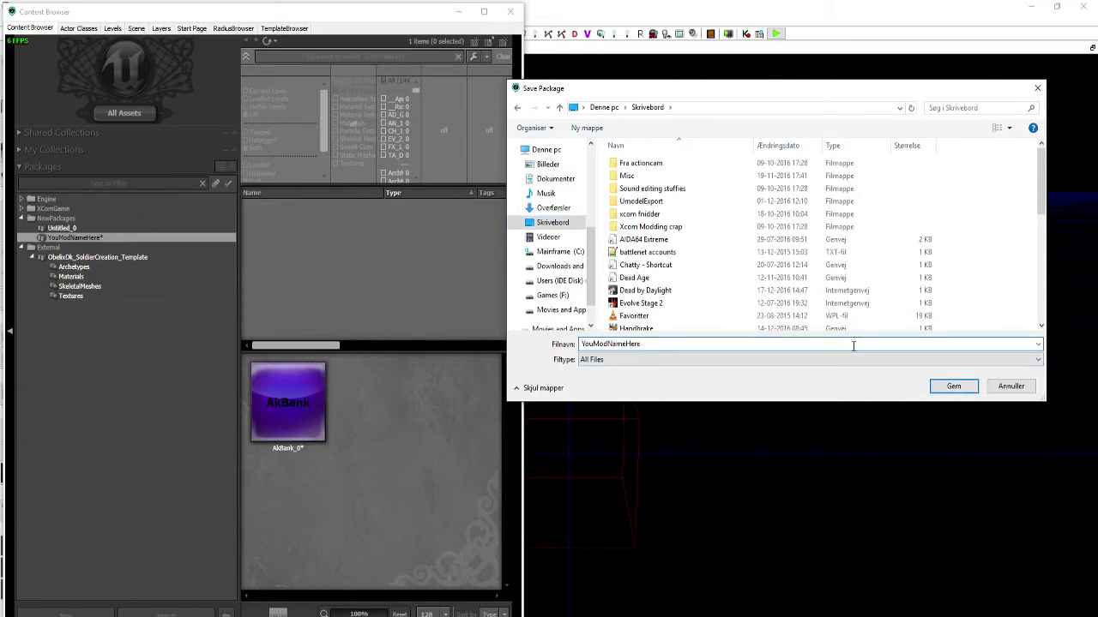
{"action": "left_click", "coordinate": [955, 390]}
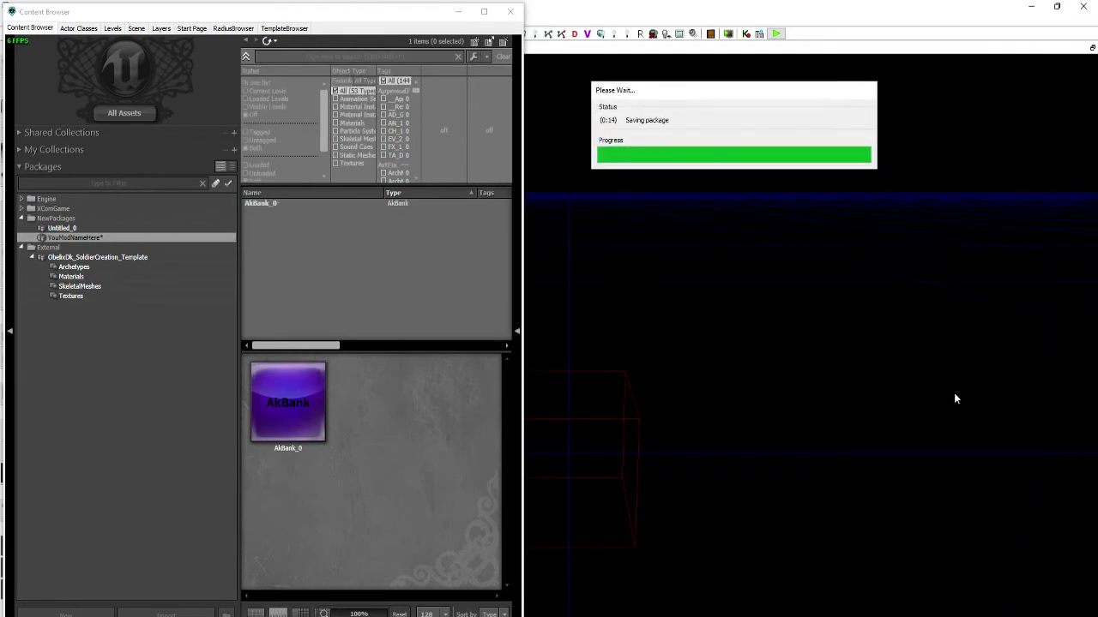
Switch to the desktop and locate the saved YouModNameHere package file
{"action": "left_click", "coordinate": [1032, 6]}
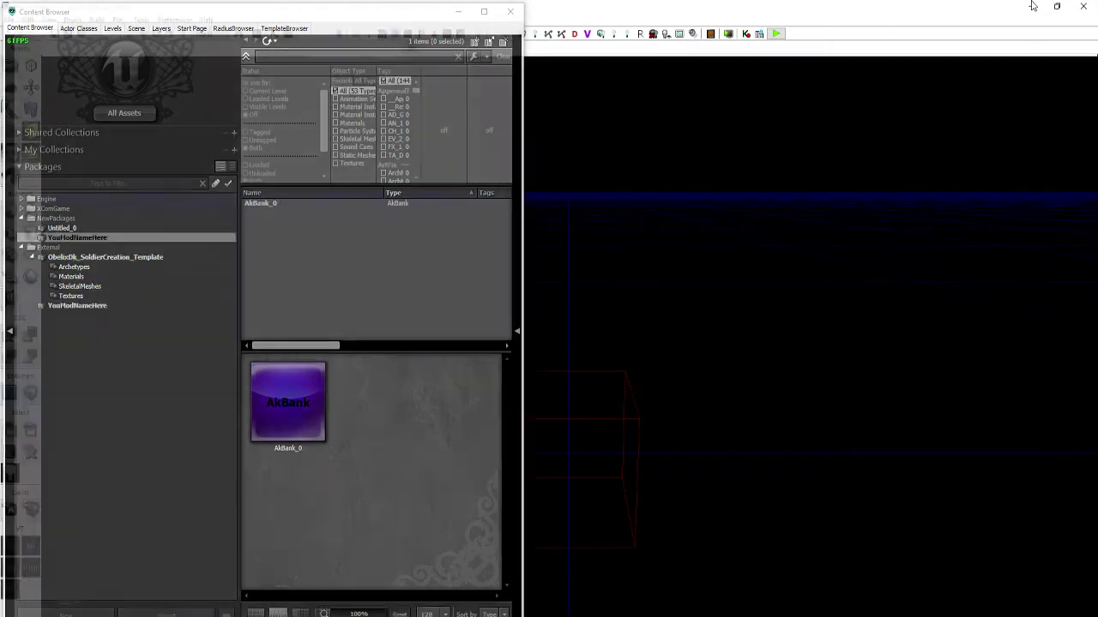
{"action": "left_click", "coordinate": [1050, 10]}
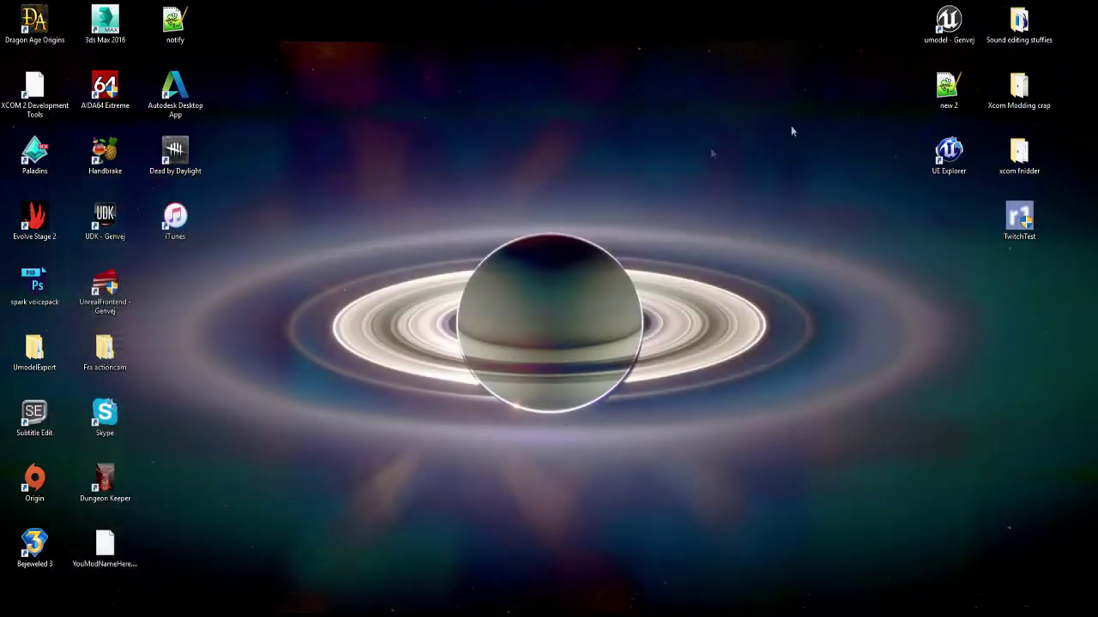
{"action": "mouse_move", "coordinate": [117, 577]}
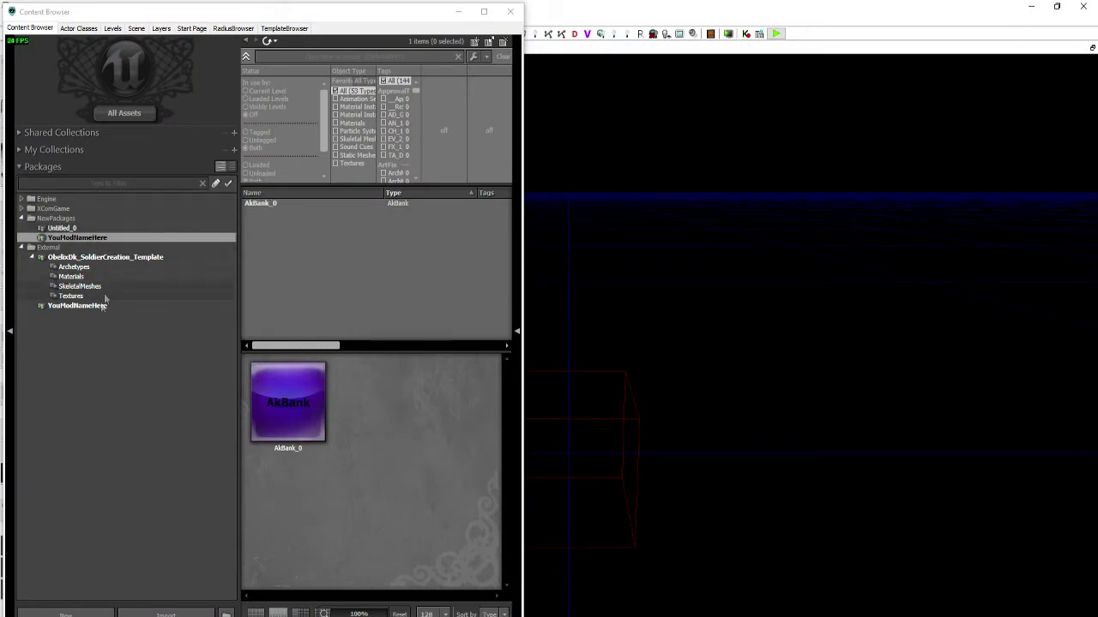
Switch back to the XCOM 2 Editor, open the template package's Archetypes group, and try range and individual selections of its entries
{"action": "left_click", "coordinate": [74, 267]}
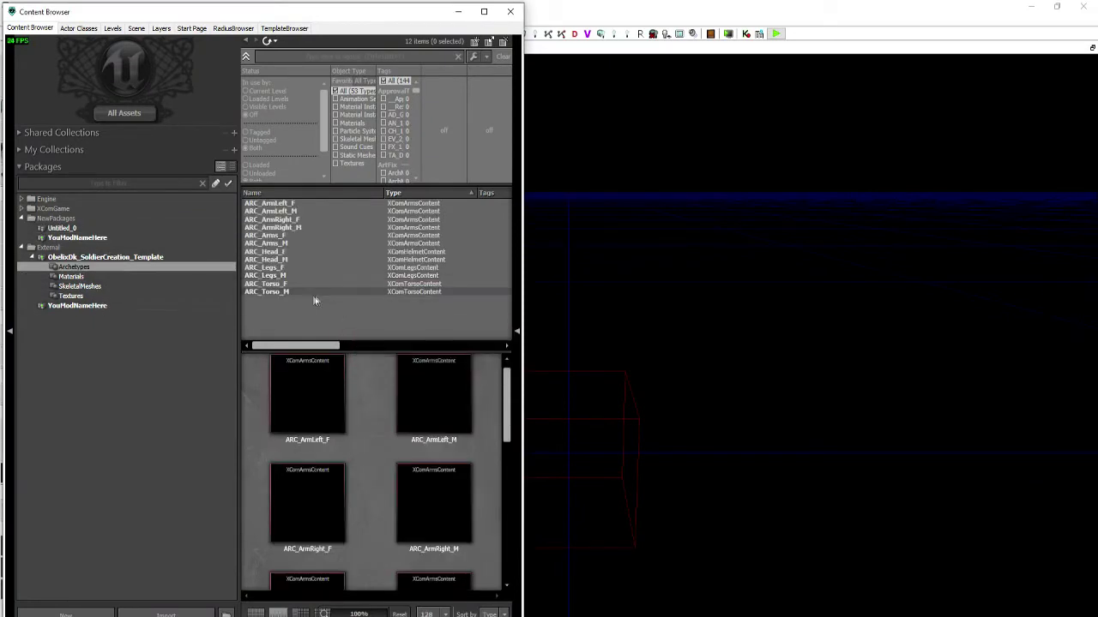
{"action": "left_click", "coordinate": [315, 292]}
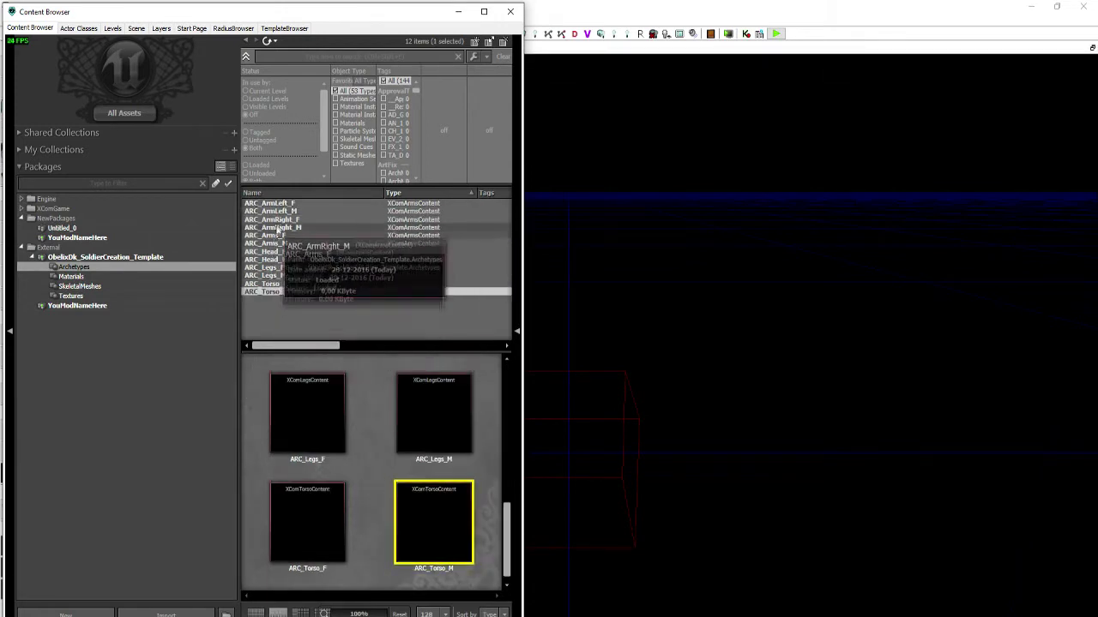
{"action": "left_click", "coordinate": [283, 204]}
{"action": "left_click", "coordinate": [299, 293], "text": "shift"}
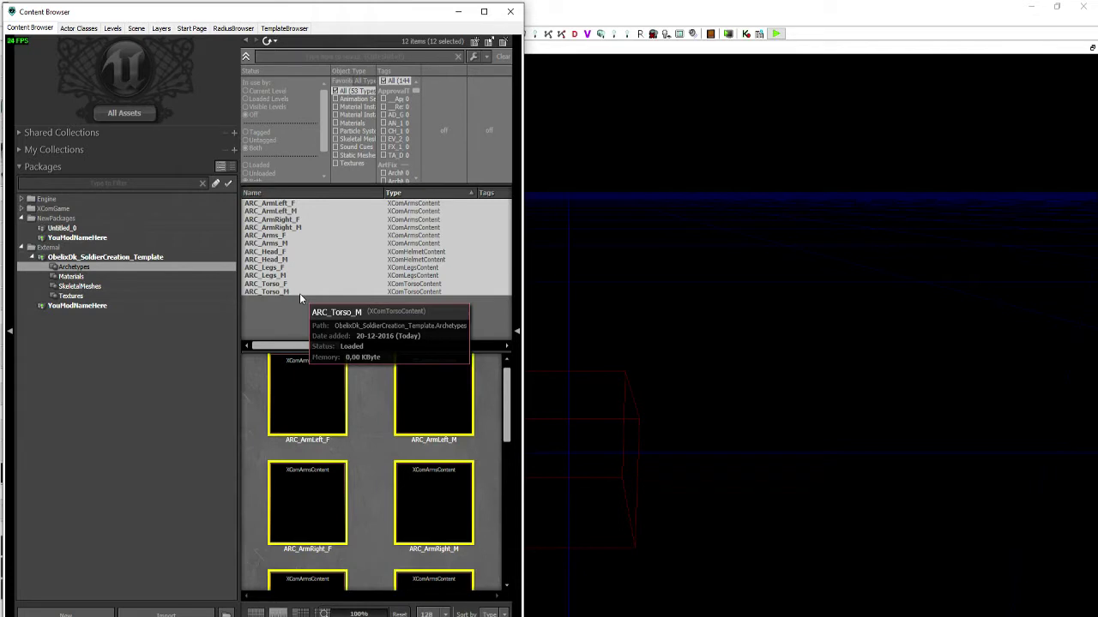
{"action": "left_click", "coordinate": [303, 212]}
{"action": "left_click", "coordinate": [310, 227], "text": "ctrl"}
{"action": "left_click", "coordinate": [311, 214]}
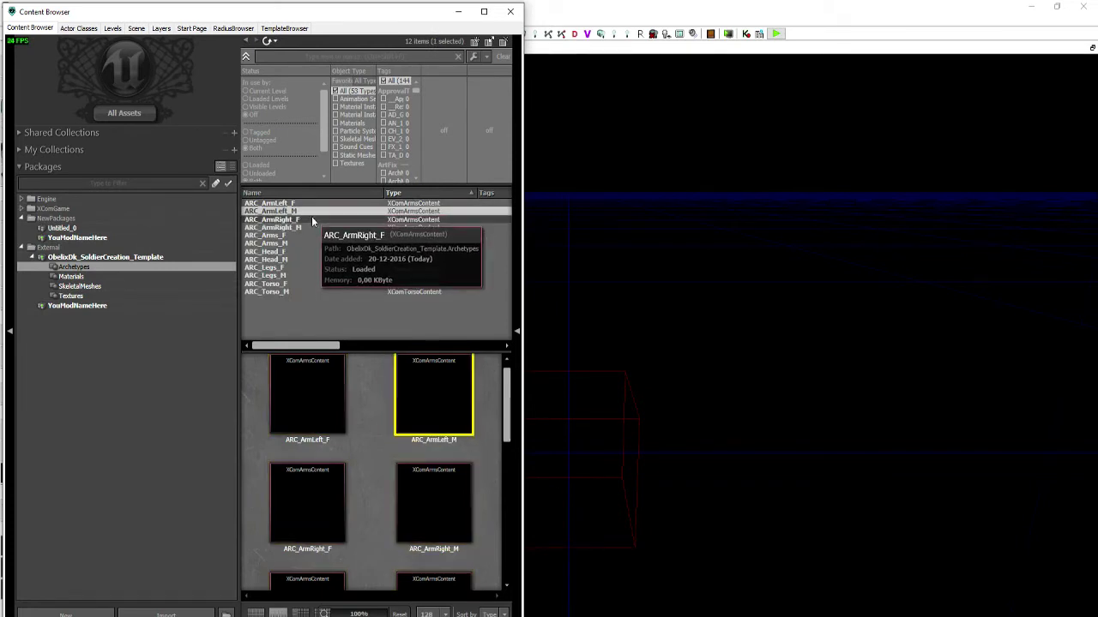
{"action": "left_click", "coordinate": [310, 220]}
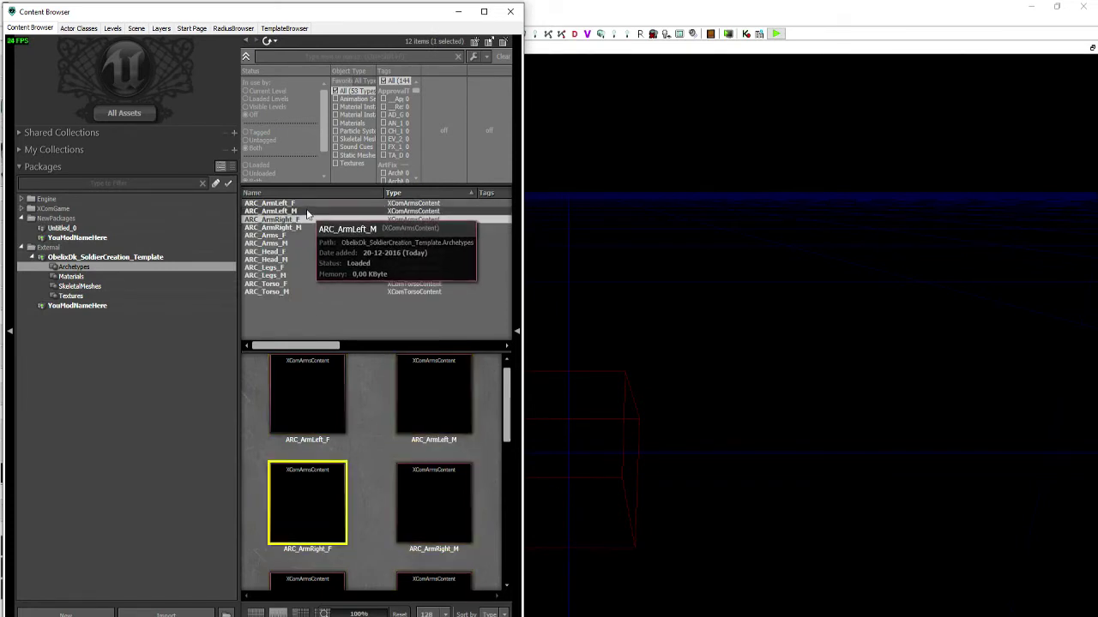
{"action": "left_click", "coordinate": [308, 203]}
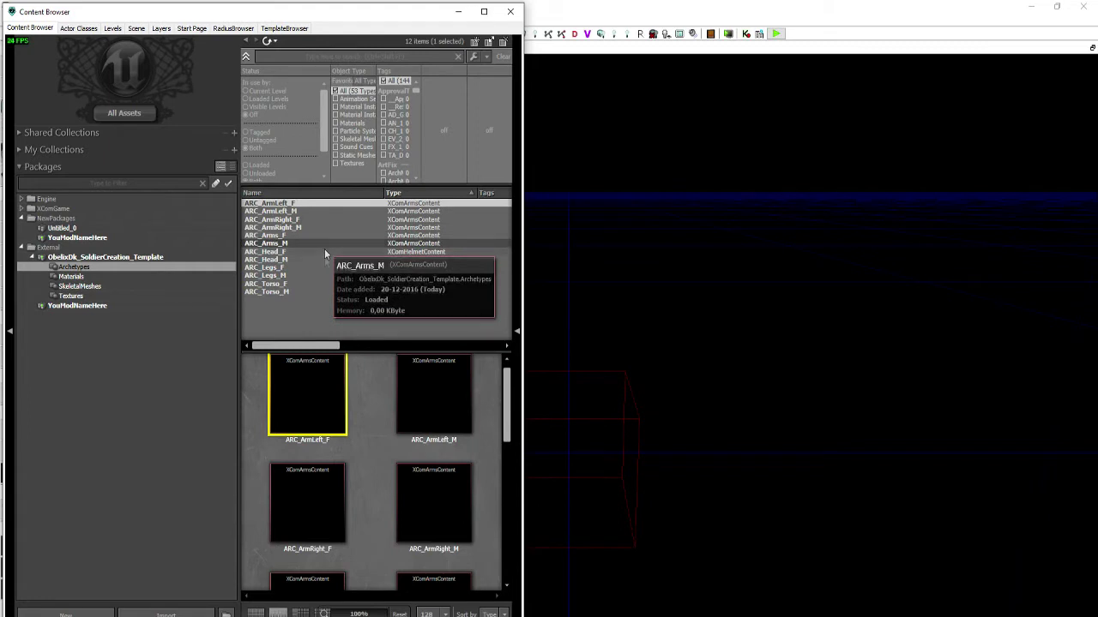
Copy all archetypes of the template package into the YouModNameHere package, keeping the Archetypes grouping and applying it to every object
{"action": "key", "text": "ctrl+a"}
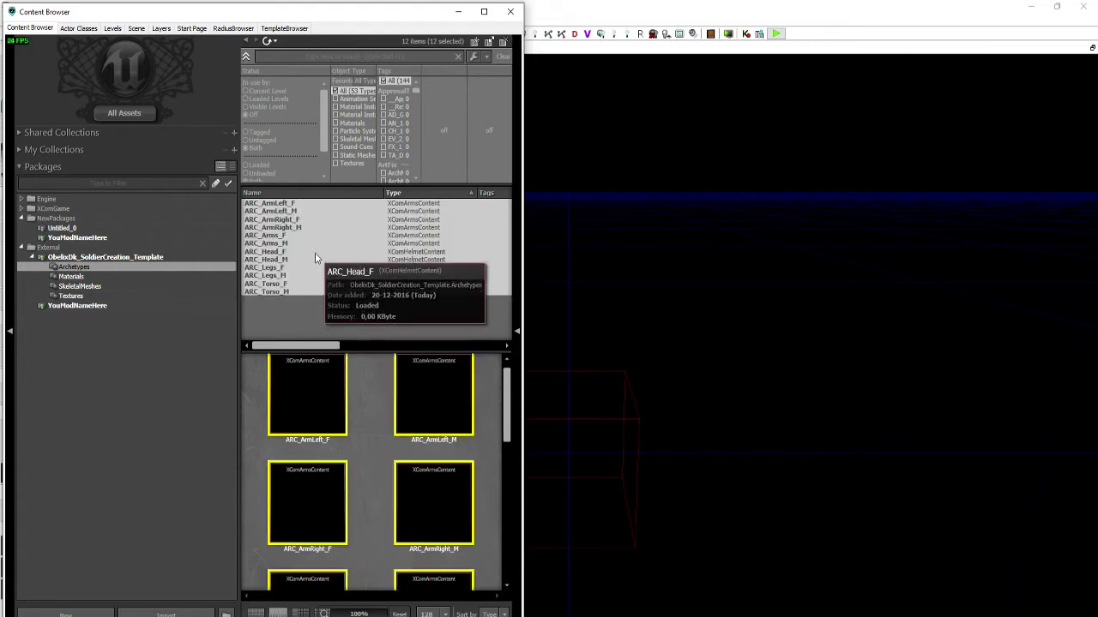
{"action": "right_click", "coordinate": [315, 254]}
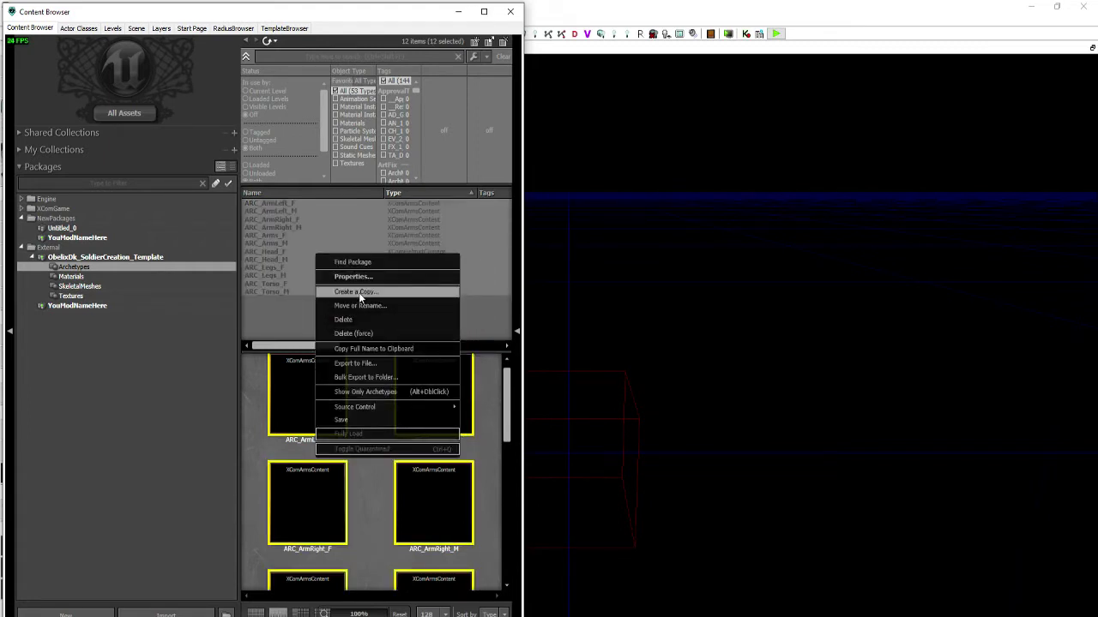
{"action": "left_click", "coordinate": [358, 292]}
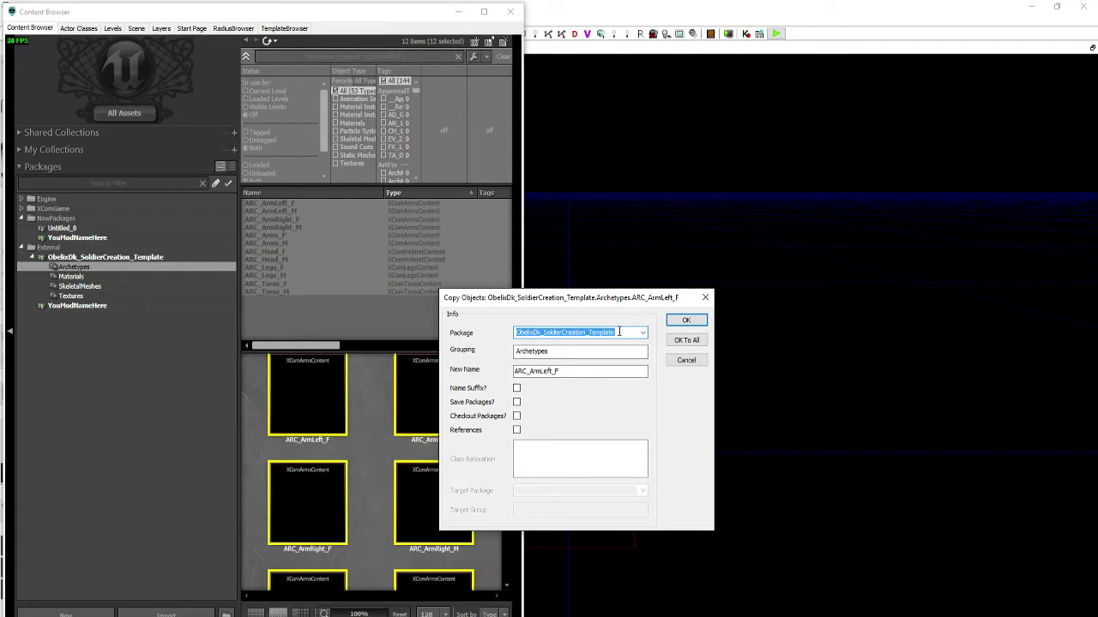
{"action": "type", "text": "Yp"}
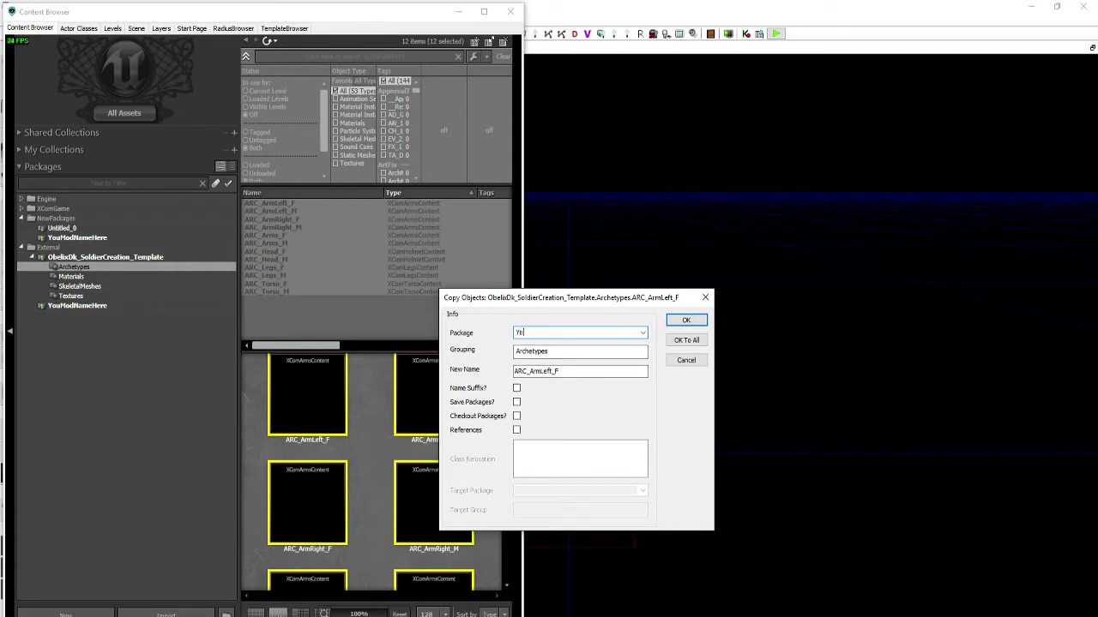
{"action": "double_click", "coordinate": [619, 331]}
{"action": "type", "text": "Y"}
{"action": "type", "text": "ouModNameHere"}
{"action": "left_click", "coordinate": [686, 322]}
{"action": "left_click", "coordinate": [697, 341]}
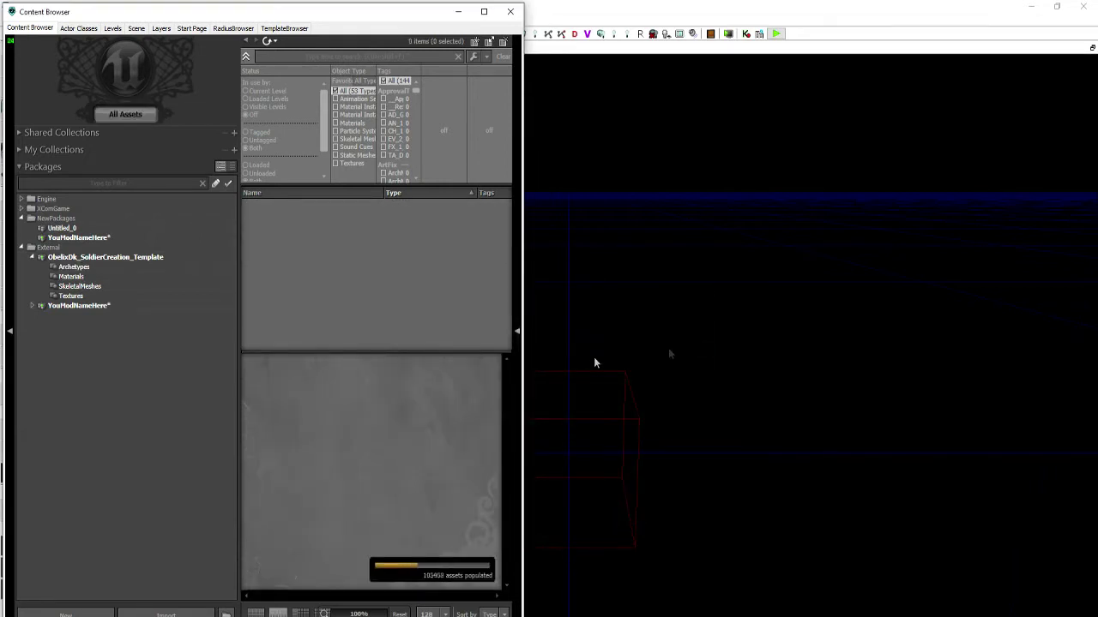
Expand the YouModNameHere package under External and check the copied entries in its Archetypes group
{"action": "left_click", "coordinate": [32, 307]}
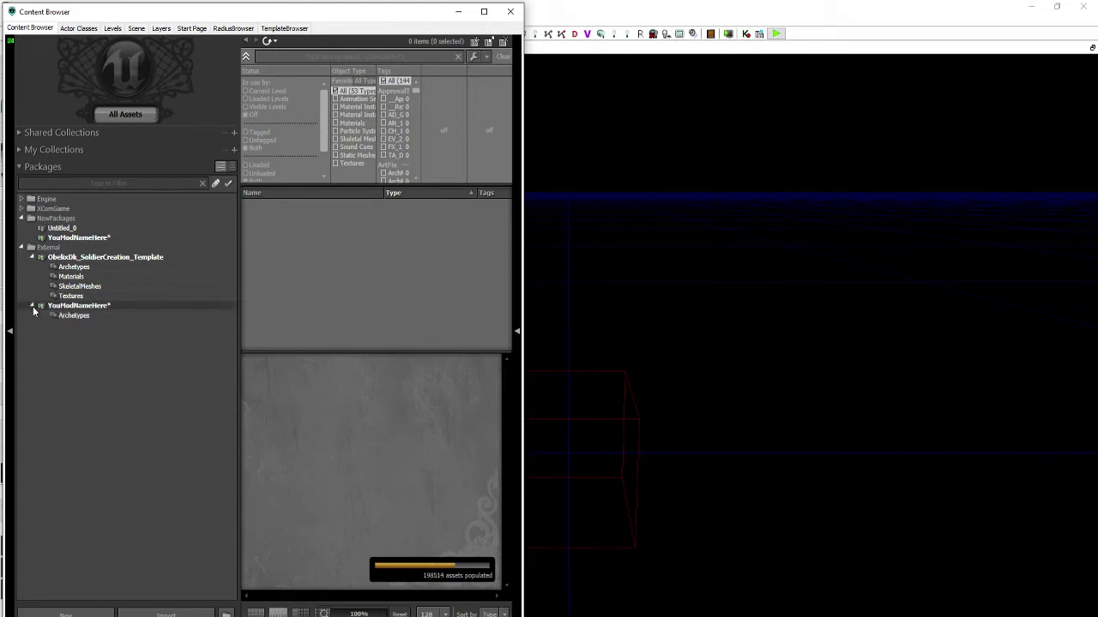
{"action": "left_click", "coordinate": [71, 315]}
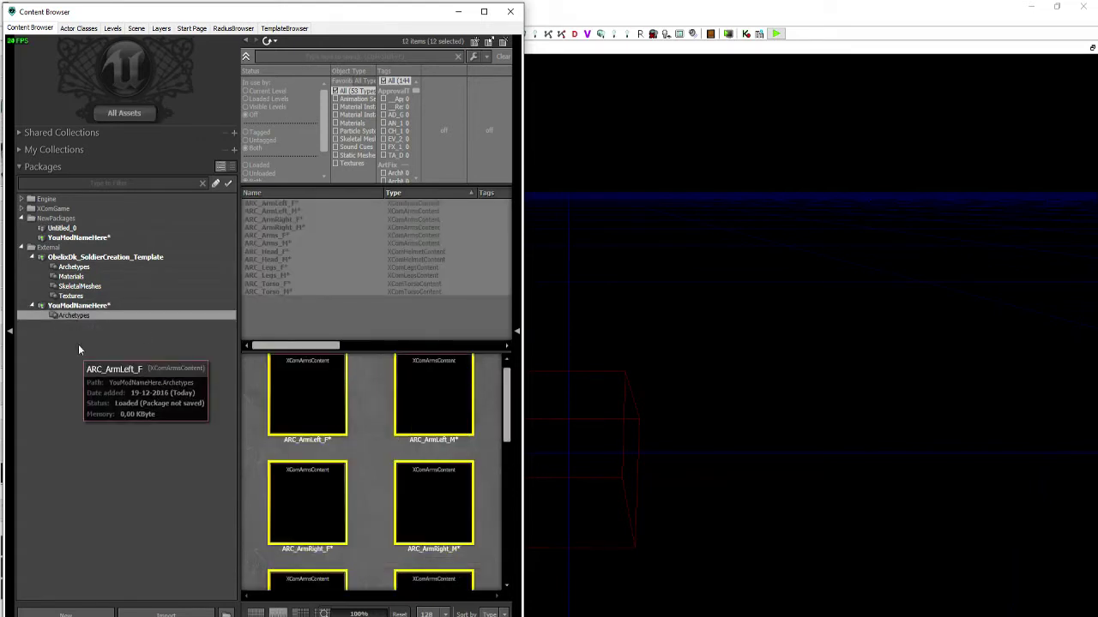
{"action": "left_click", "coordinate": [106, 306]}
{"action": "left_click", "coordinate": [106, 315]}
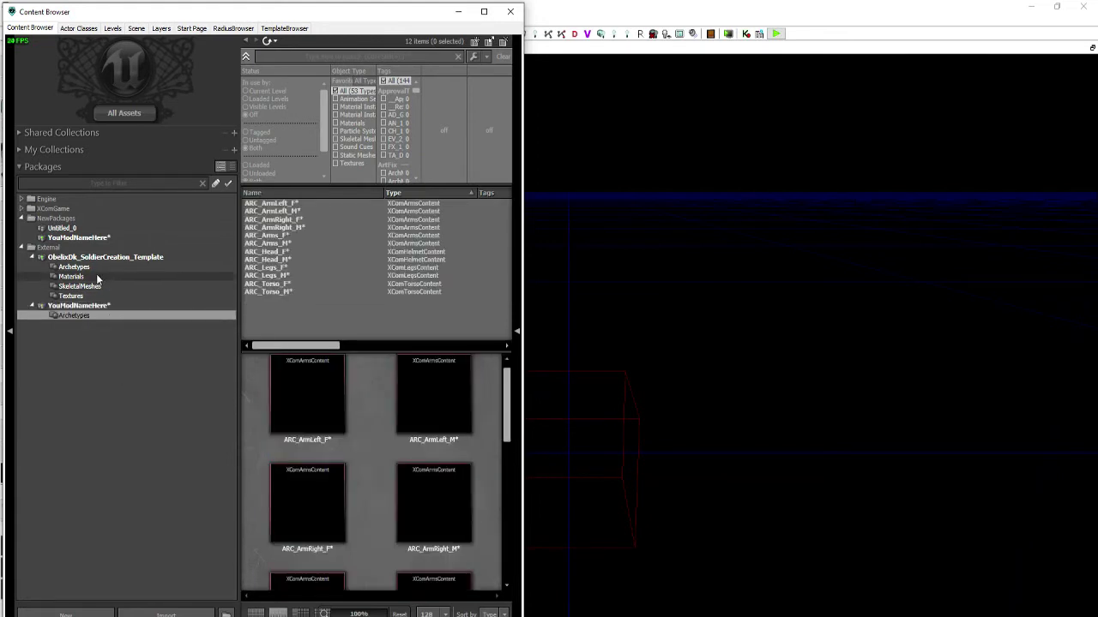
Open MAT_YourArmorTexturesGoesHere from the template package's Materials group, examine its Parent material, and close the material editor
{"action": "left_click", "coordinate": [96, 276]}
{"action": "left_click", "coordinate": [320, 204]}
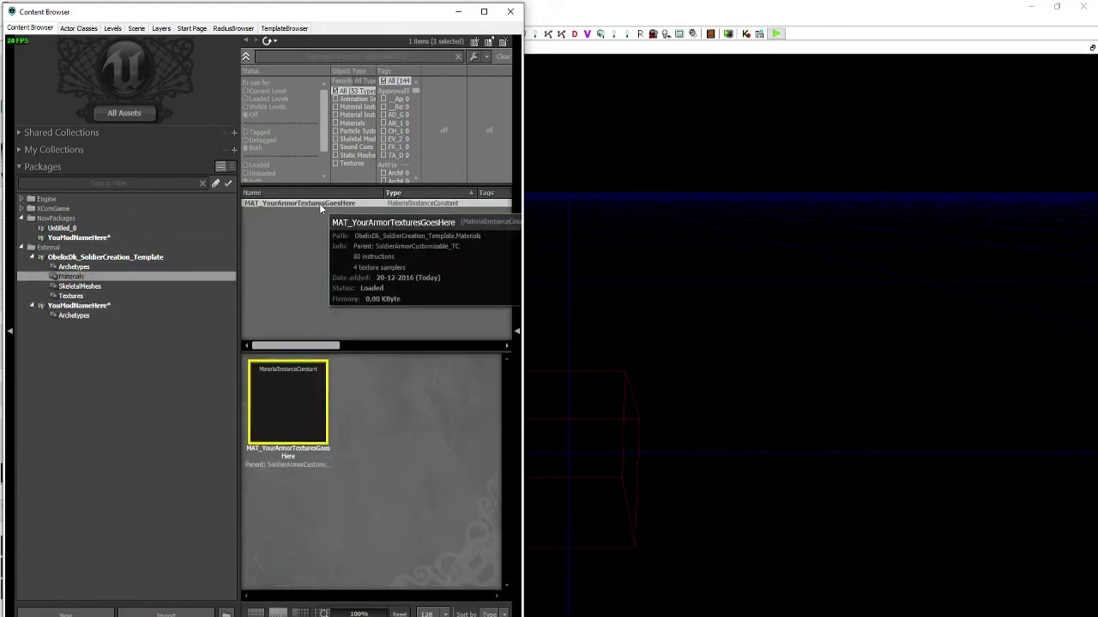
{"action": "double_click", "coordinate": [319, 204]}
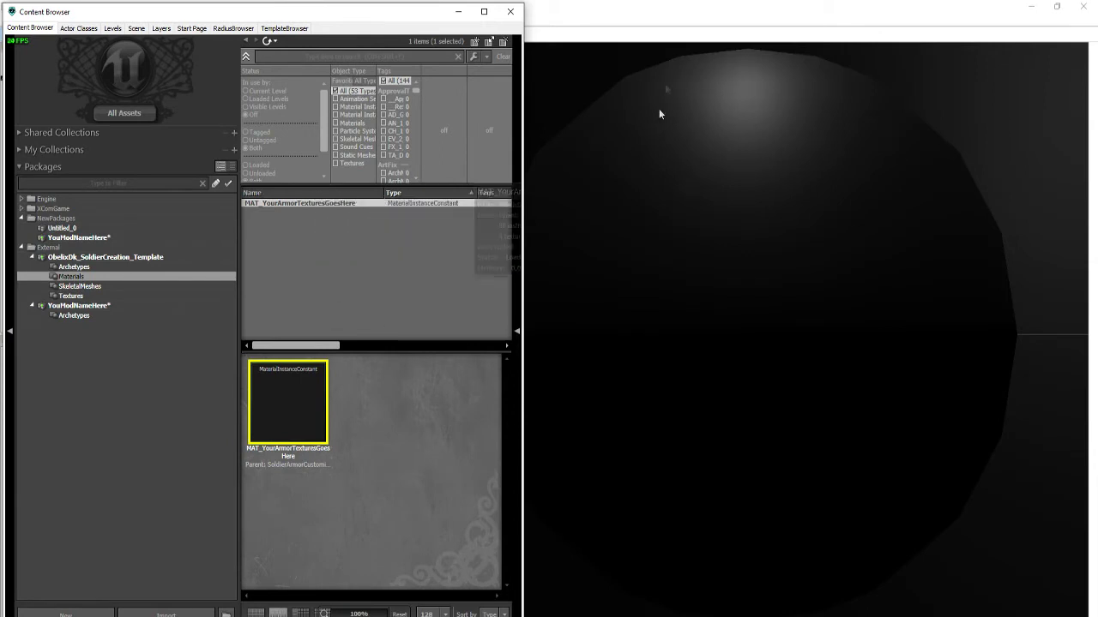
{"action": "left_click", "coordinate": [675, 10]}
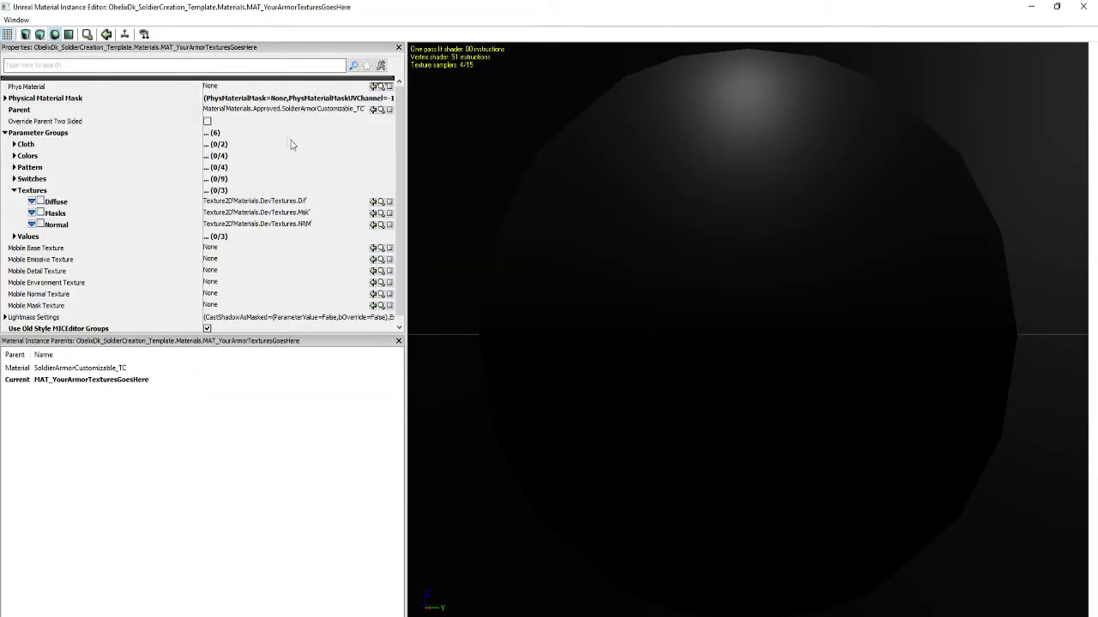
{"action": "left_click", "coordinate": [305, 109]}
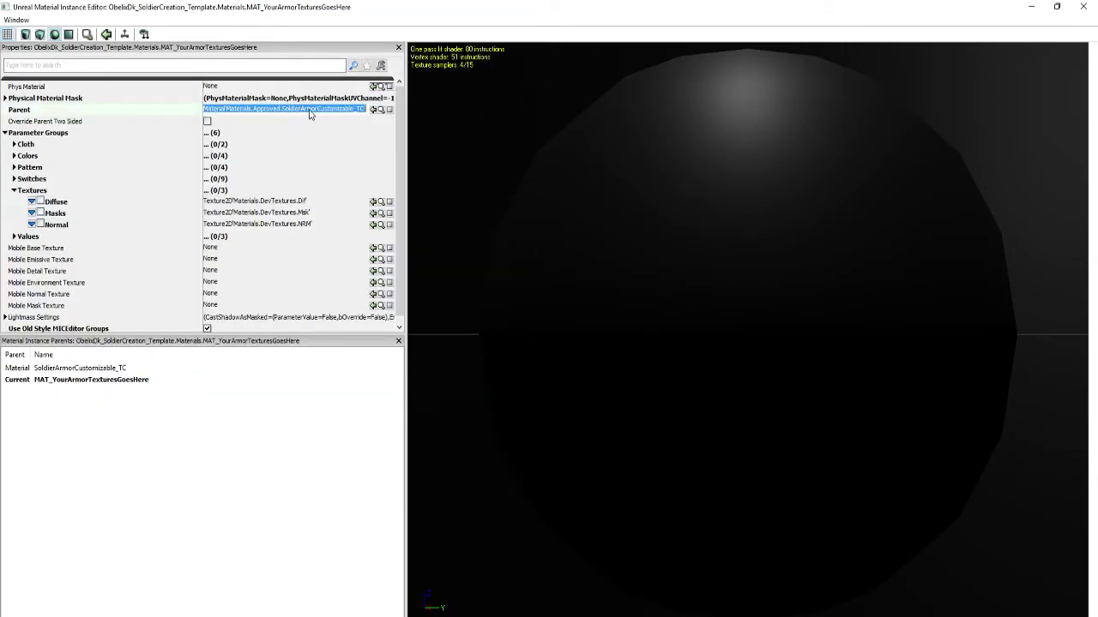
{"action": "left_click", "coordinate": [1083, 7]}
Look through the new-asset options for MaterialInstanceConstant in the template's Materials group and dismiss them without creating anything
{"action": "right_click", "coordinate": [333, 455]}
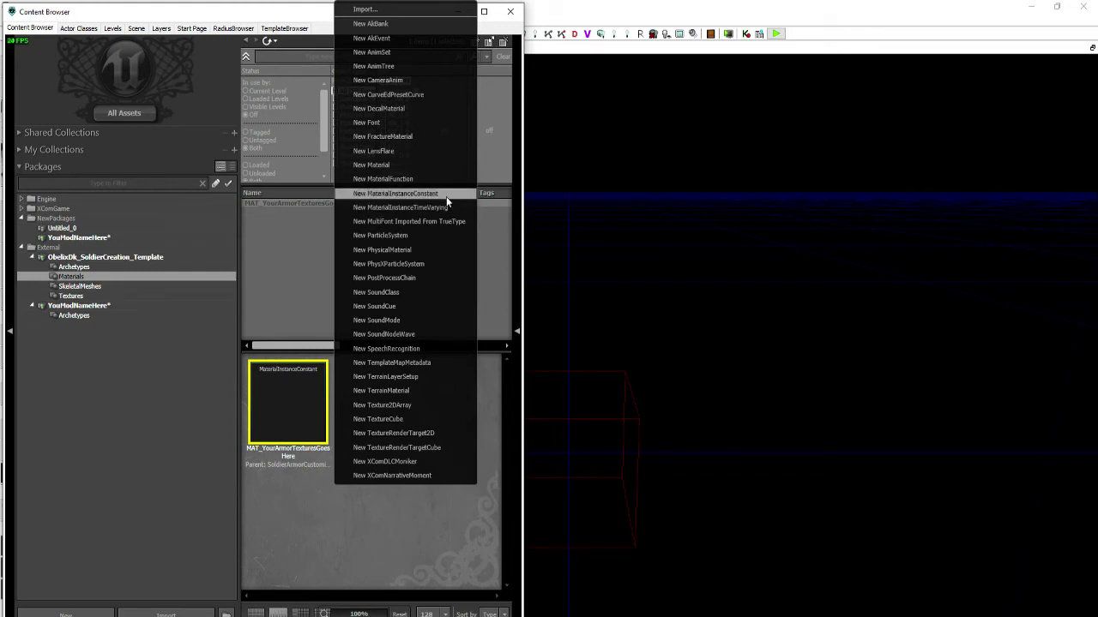
{"action": "left_click", "coordinate": [315, 519]}
{"action": "left_click", "coordinate": [301, 446]}
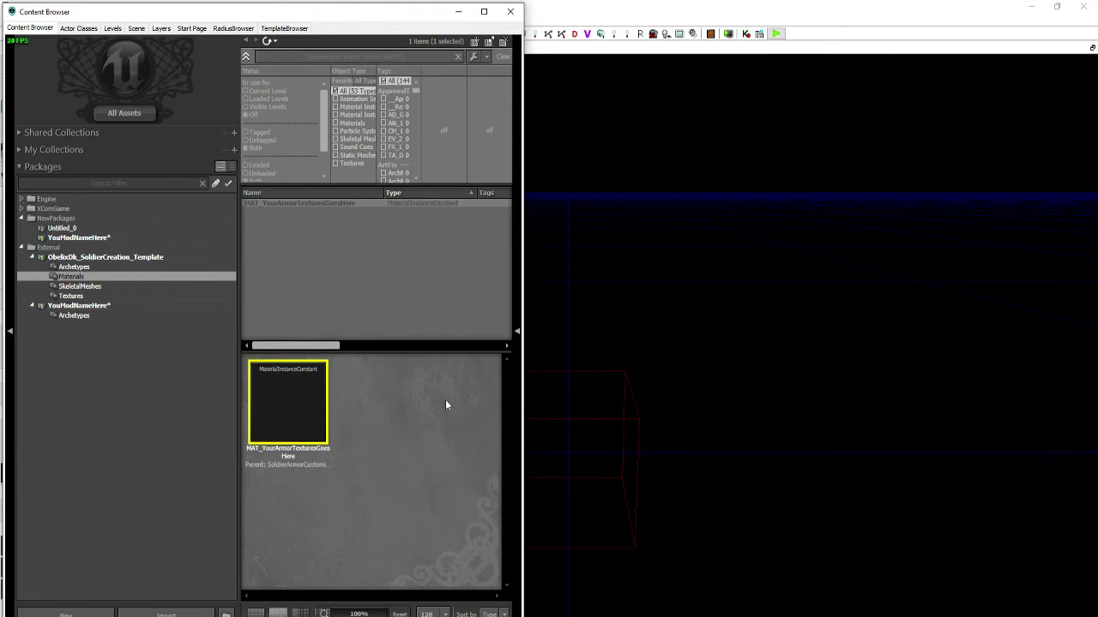
Reopen MAT_YourArmorTexturesGoesHere, examine its Parent and the Cloth, Colors and Textures parameter groups, and close the editor
{"action": "mouse_move", "coordinate": [304, 423]}
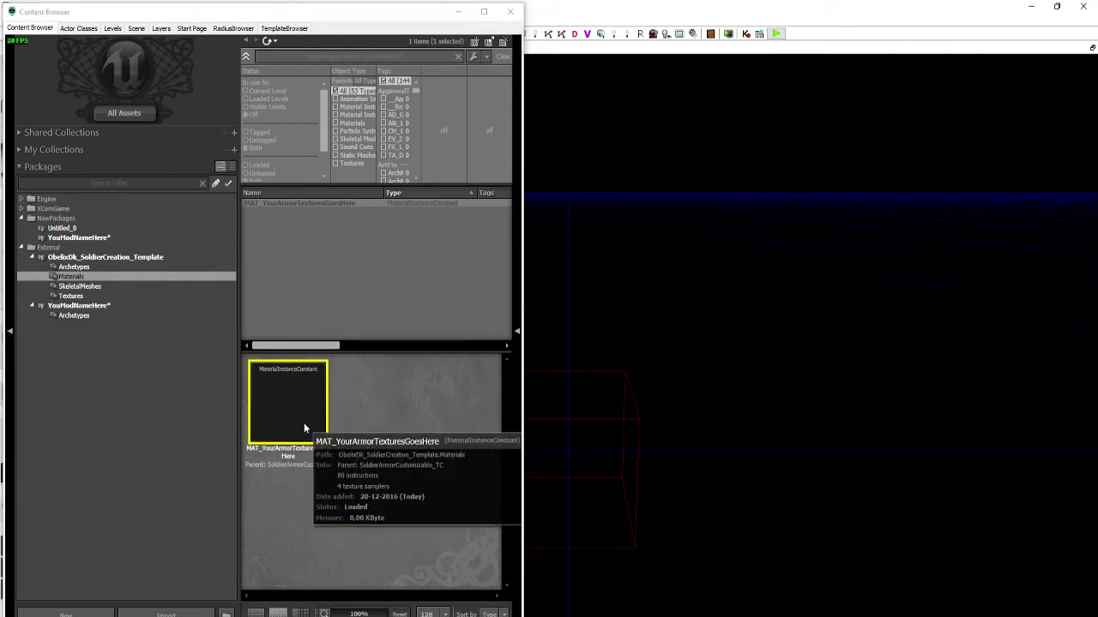
{"action": "double_click", "coordinate": [304, 423]}
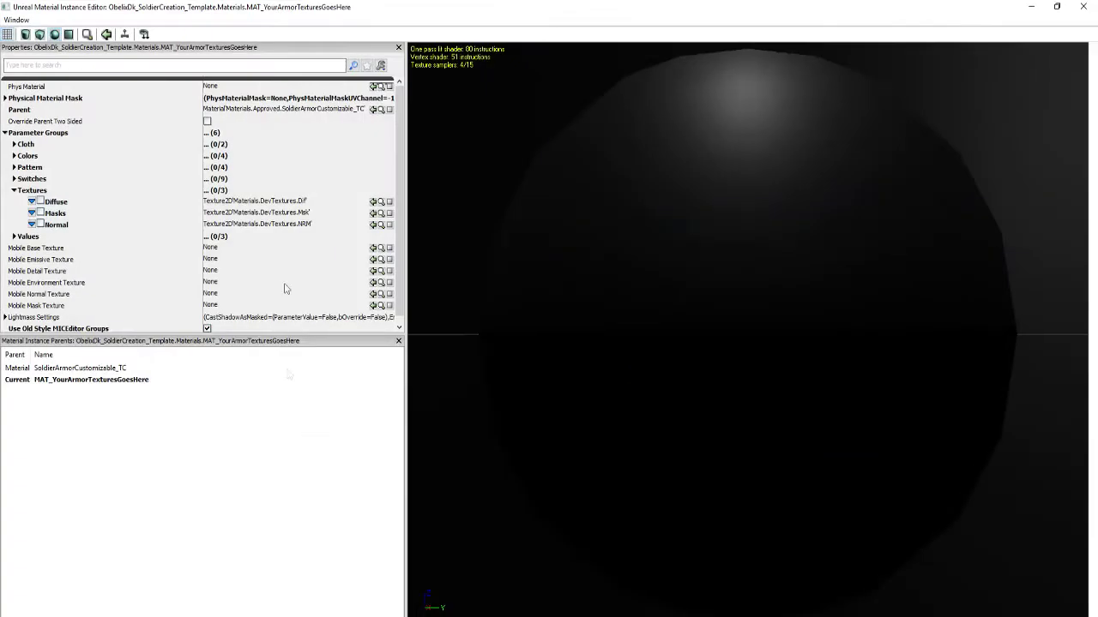
{"action": "left_click", "coordinate": [257, 112]}
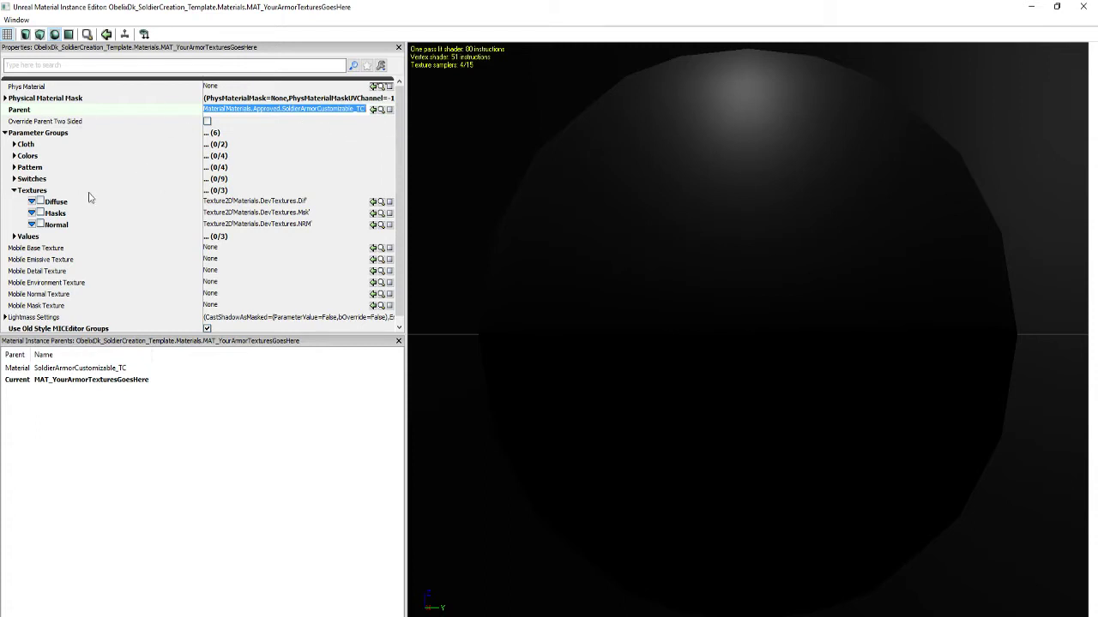
{"action": "left_click", "coordinate": [14, 145]}
{"action": "left_click", "coordinate": [14, 145]}
{"action": "left_click", "coordinate": [15, 156]}
{"action": "left_click", "coordinate": [14, 156]}
{"action": "left_click", "coordinate": [14, 192]}
{"action": "left_click", "coordinate": [14, 192]}
{"action": "left_click", "coordinate": [1089, 8]}
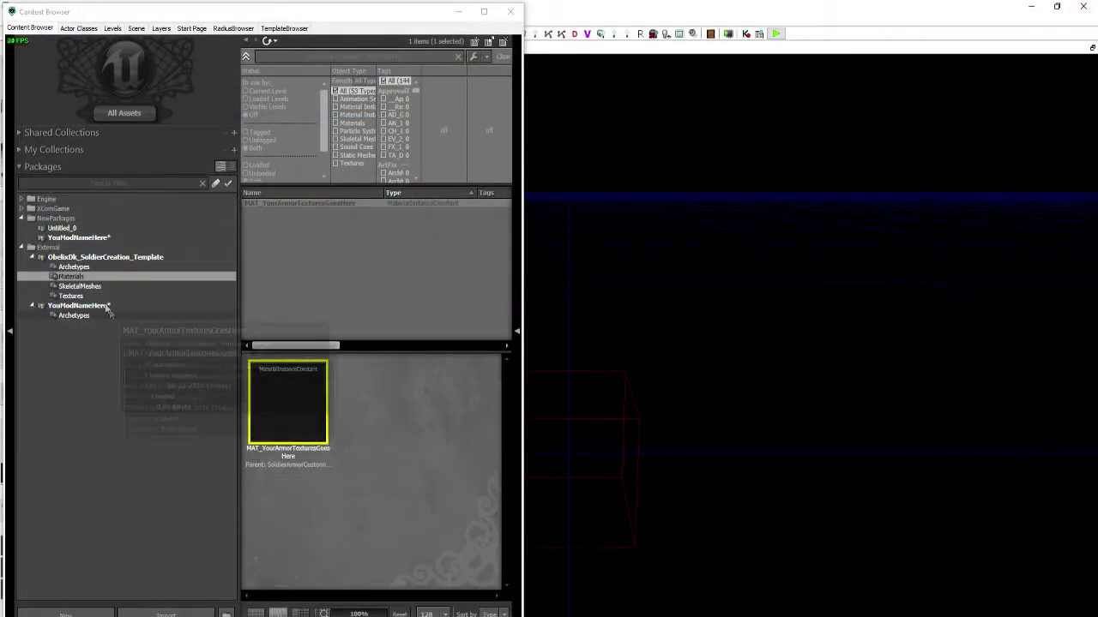
Copy MAT_YourArmorTexturesGoesHere into the YouModNameHere package, keeping the Materials grouping and its name
{"action": "right_click", "coordinate": [279, 403]}
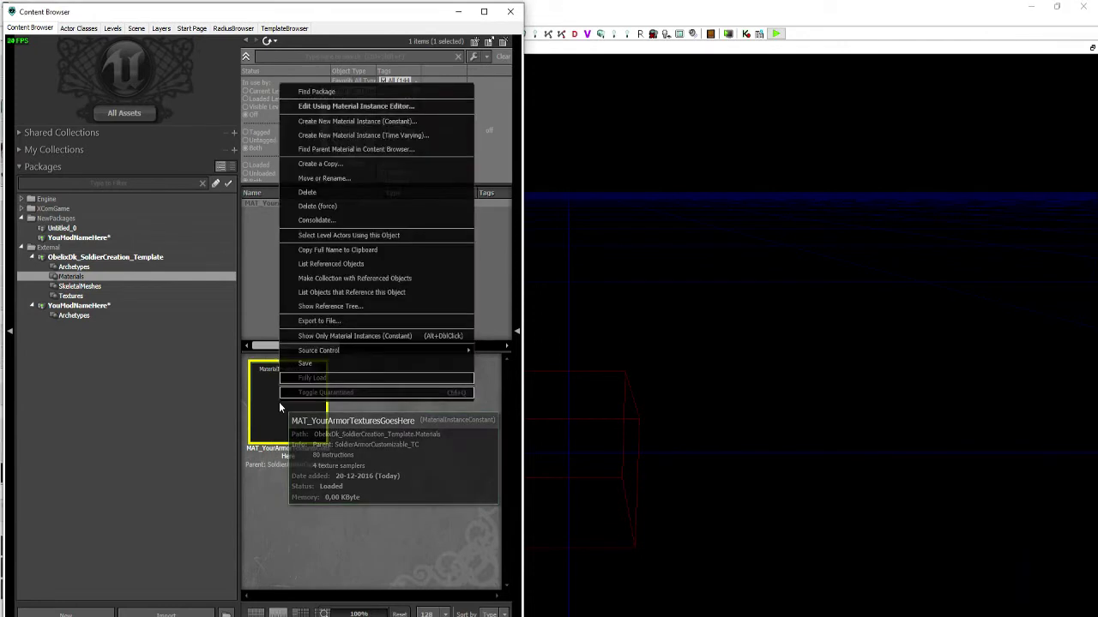
{"action": "left_click", "coordinate": [374, 164]}
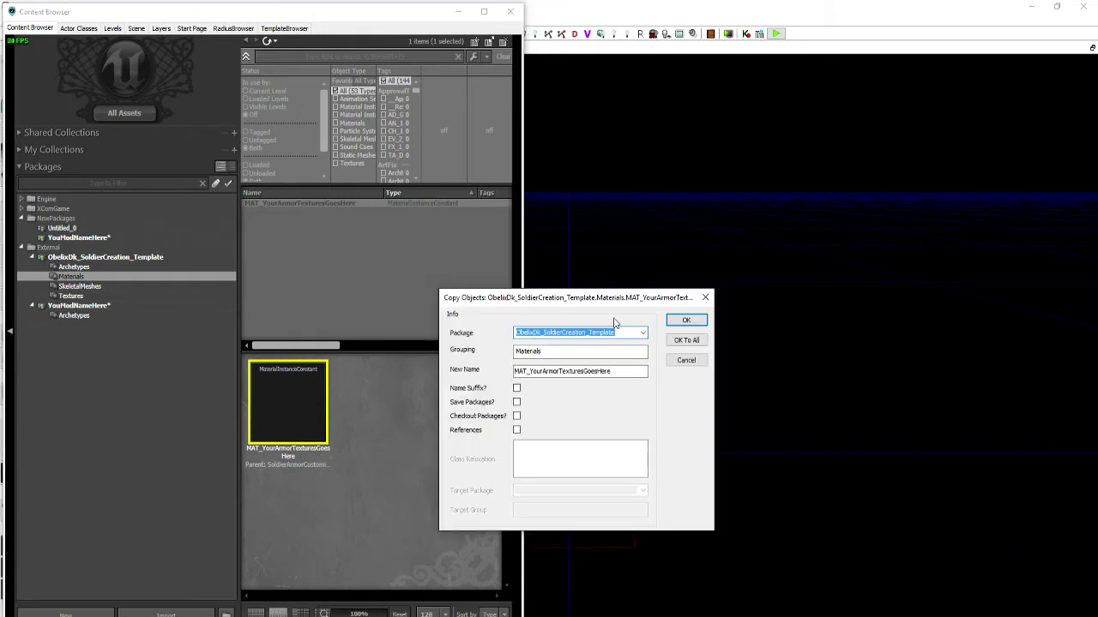
{"action": "type", "text": "Y"}
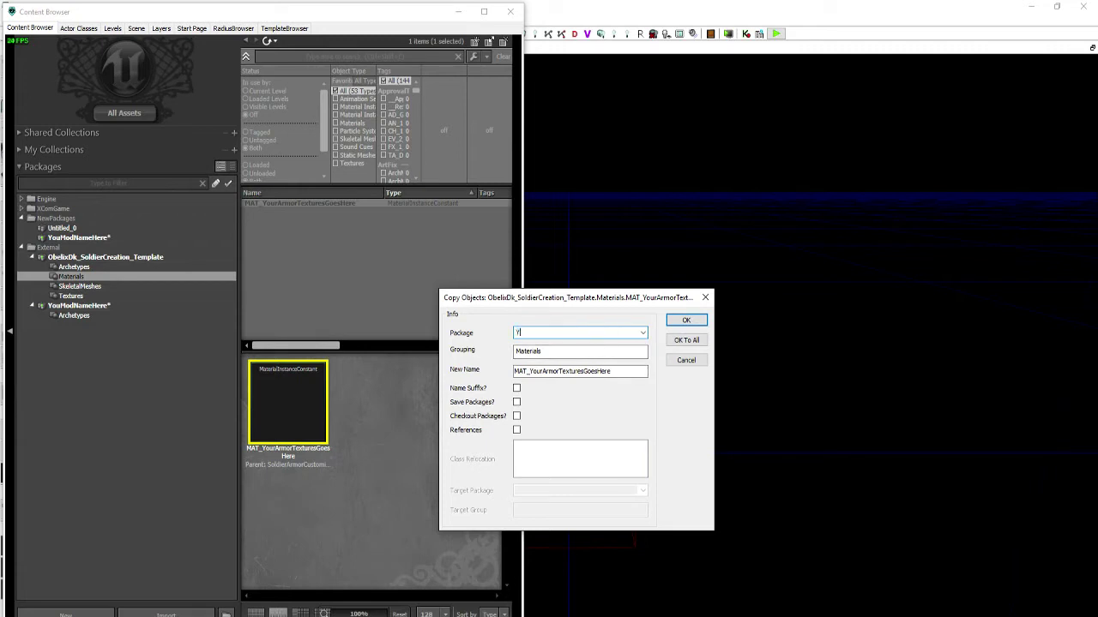
{"action": "type", "text": "ou"}
{"action": "key", "text": "Down"}
{"action": "left_click", "coordinate": [686, 320]}
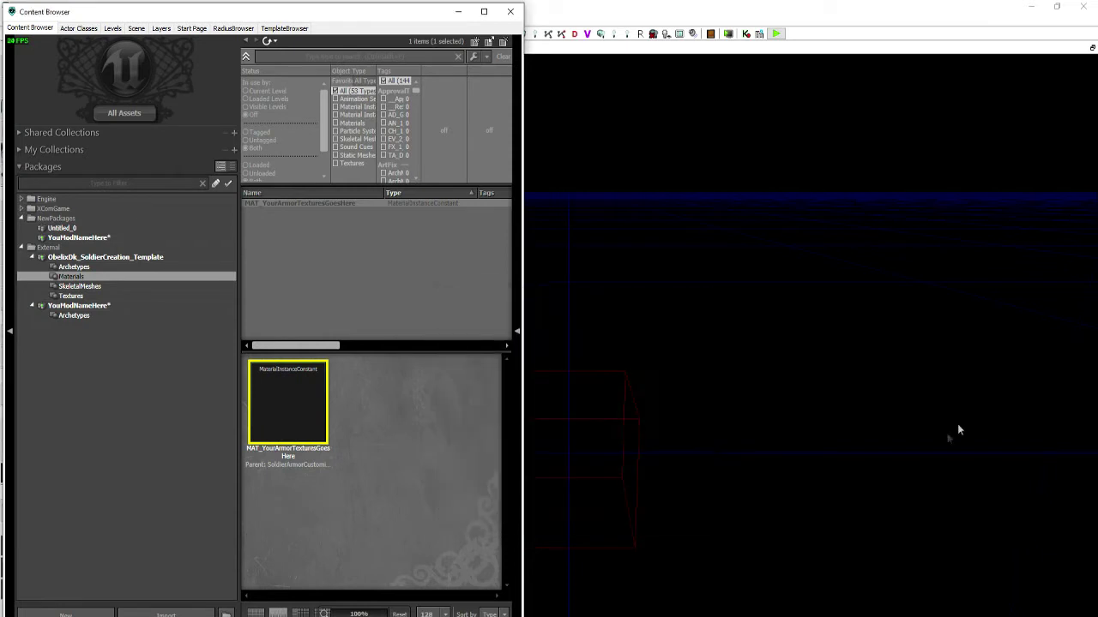
View the template's SkeletalMeshes group, switch to File Explorer, and examine the FBX files in the #WIP DeadPool project's To Import folder
{"action": "left_click", "coordinate": [91, 286]}
{"action": "left_click", "coordinate": [287, 413]}
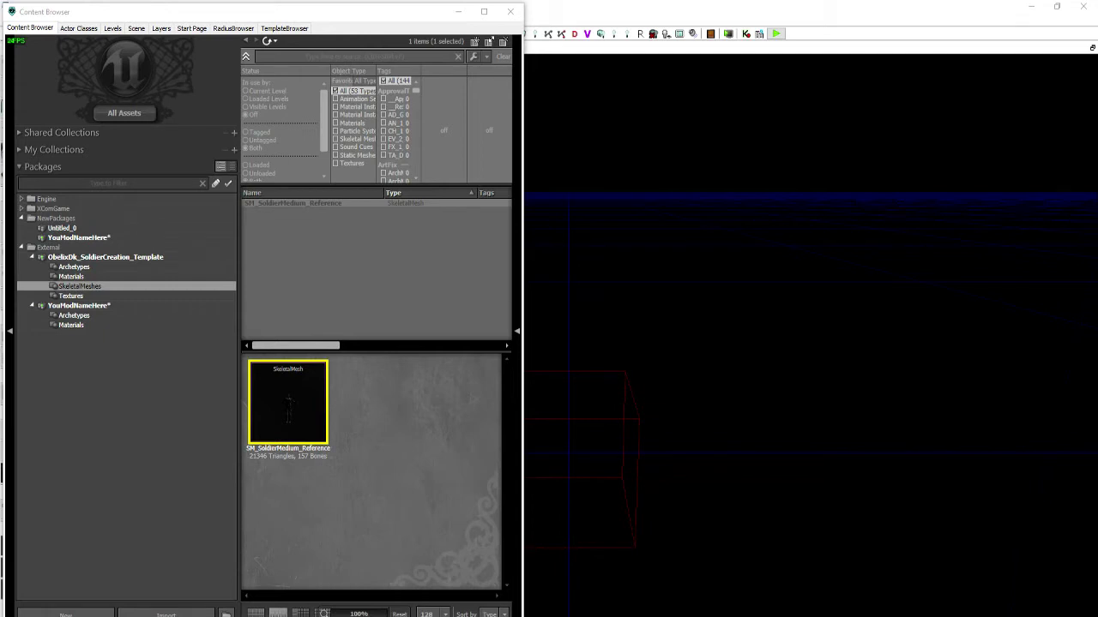
{"action": "left_click_drag", "start_coordinate": [2, 90], "coordinate": [650, 102]}
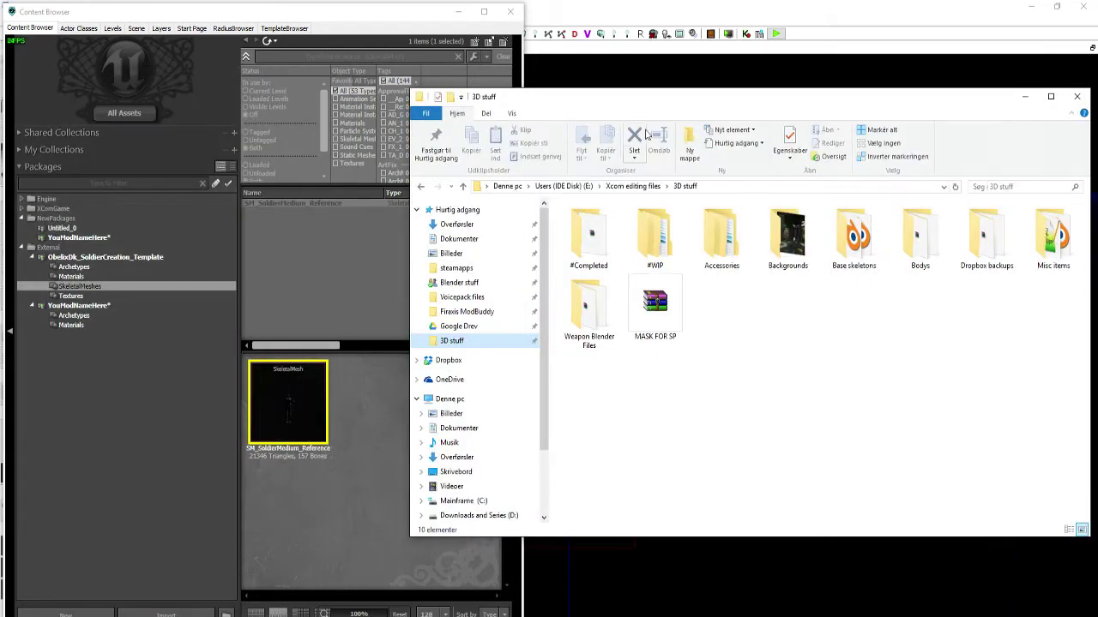
{"action": "double_click", "coordinate": [656, 231]}
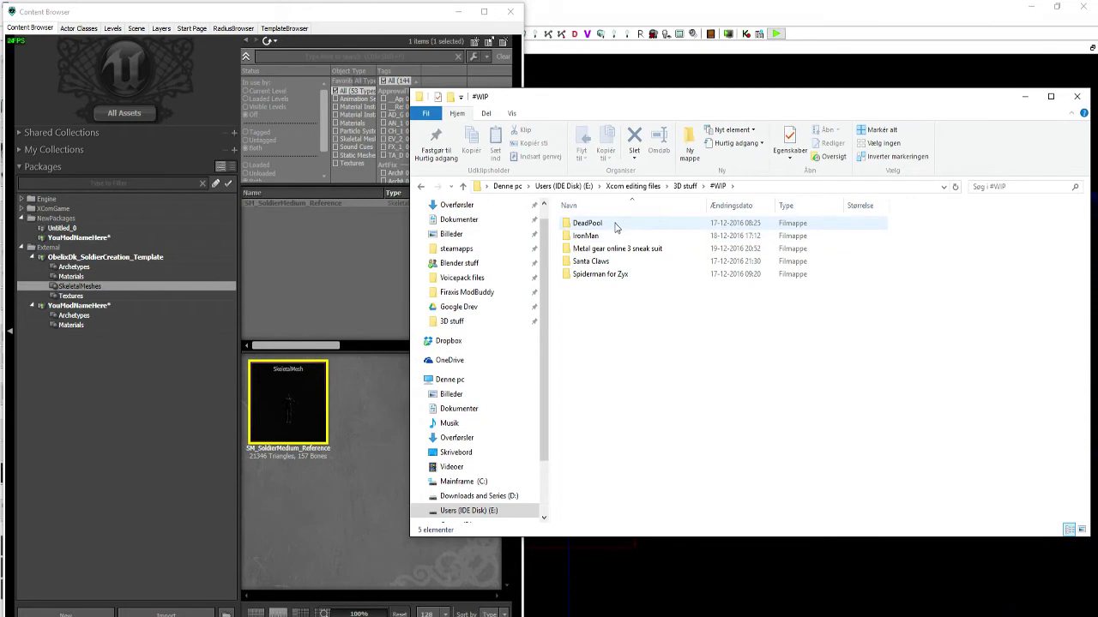
{"action": "double_click", "coordinate": [615, 225]}
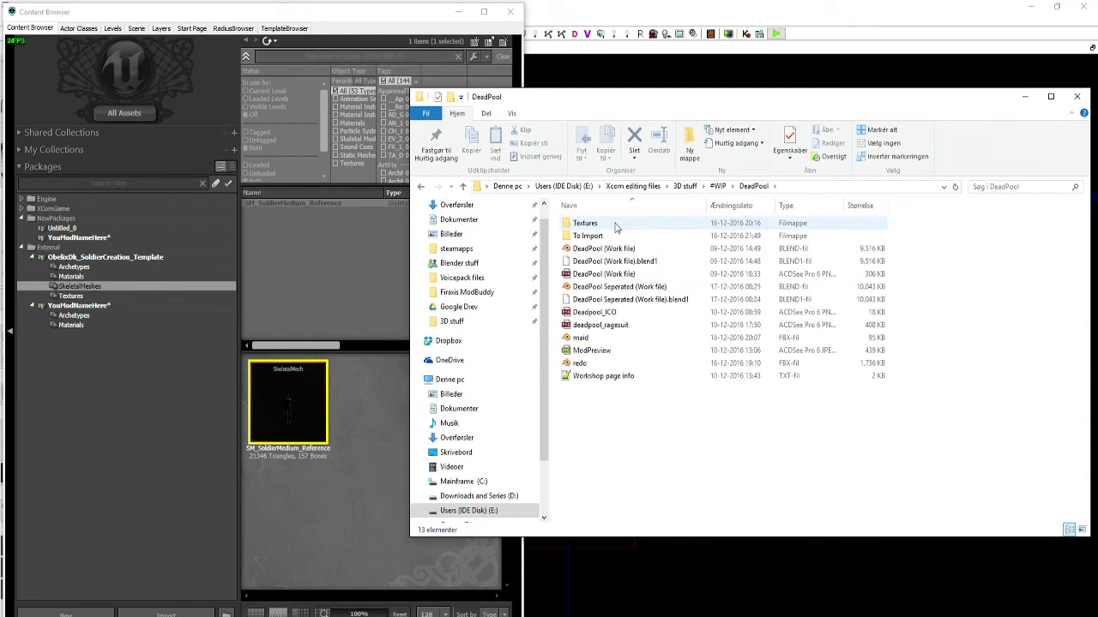
{"action": "double_click", "coordinate": [592, 236]}
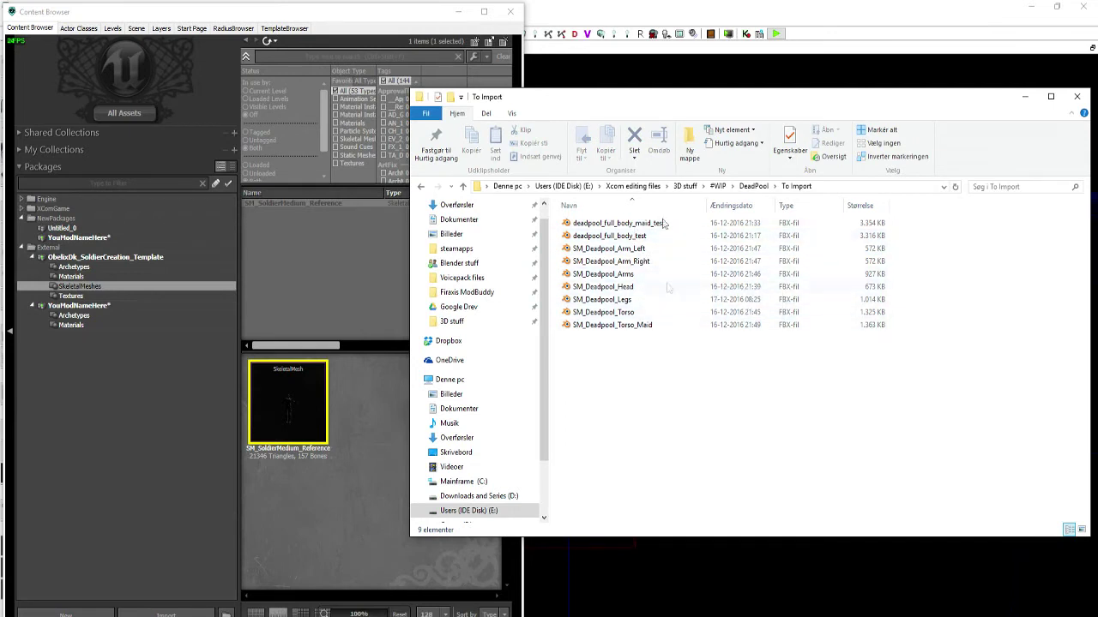
{"action": "left_click_drag", "start_coordinate": [657, 358], "coordinate": [616, 361]}
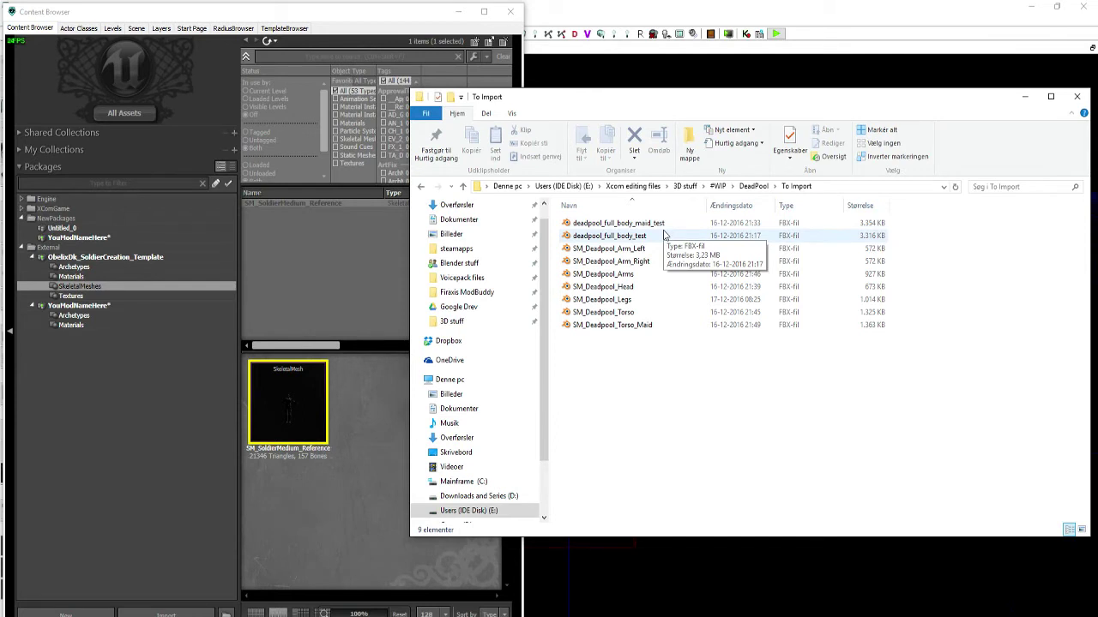
{"action": "left_click_drag", "start_coordinate": [676, 371], "coordinate": [587, 220]}
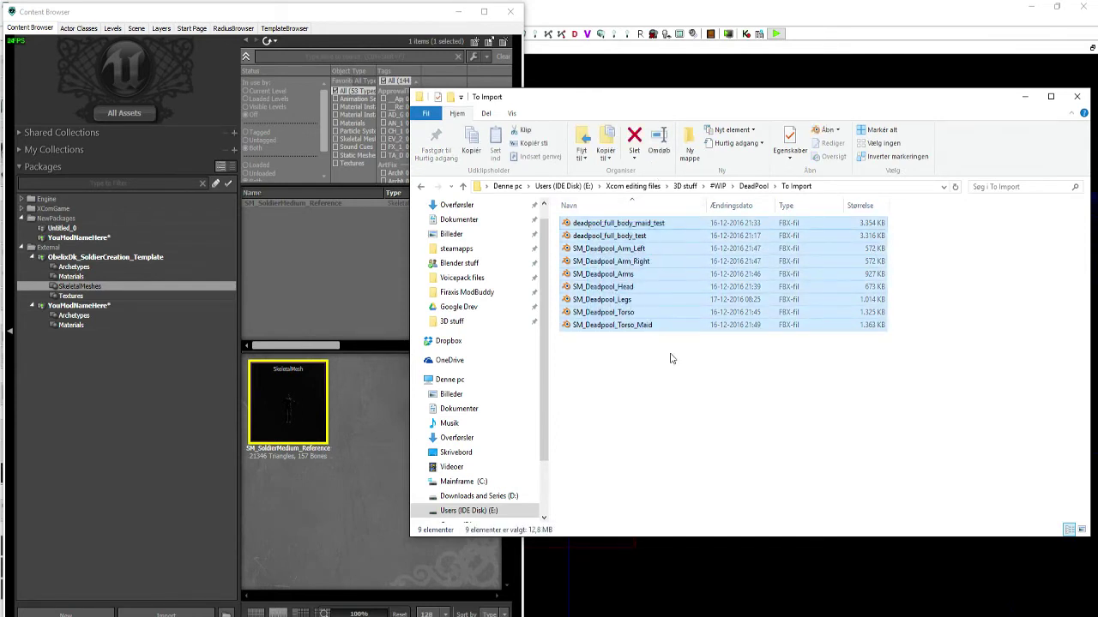
{"action": "left_click", "coordinate": [669, 397]}
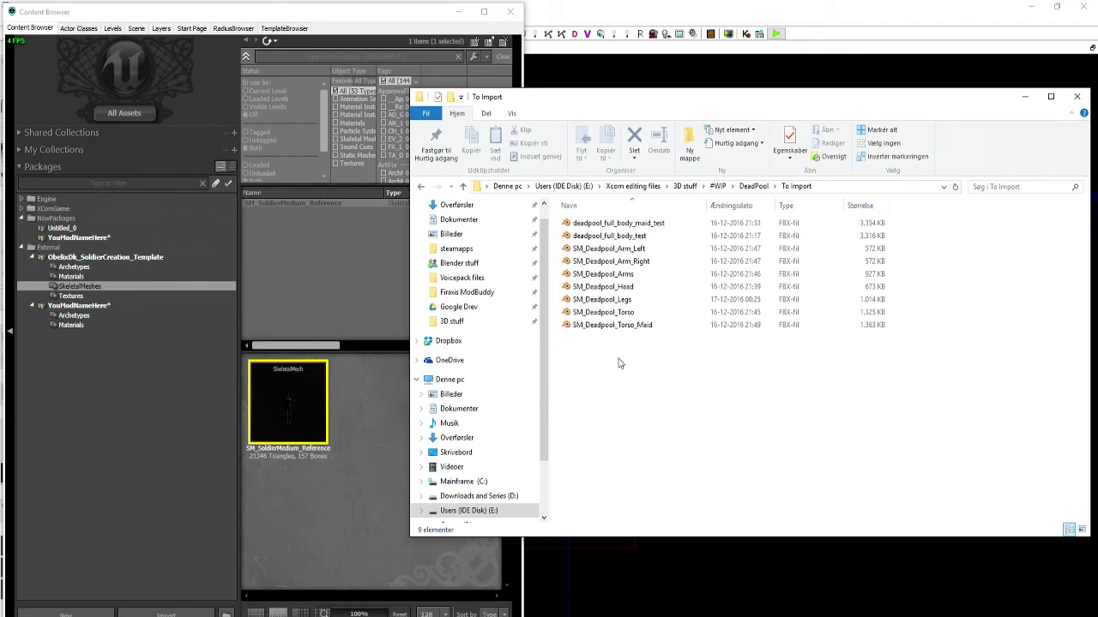
Return to the DeadPool folder, open the blend file DeadPool Seperated (Work file) in Blender, and look over the rigged model
{"action": "key", "text": "alt+Up"}
{"action": "double_click", "coordinate": [680, 289]}
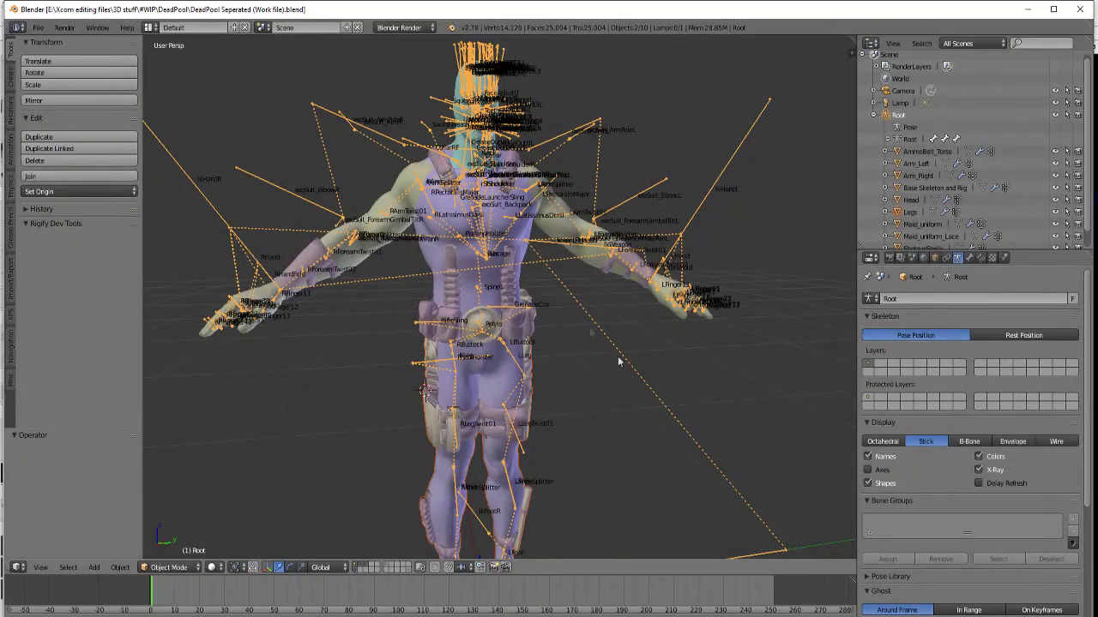
{"action": "scroll", "coordinate": [630, 355], "scroll_direction": "down", "scroll_amount": 3}
{"action": "middle_click_drag", "start_coordinate": [632, 353], "coordinate": [666, 383]}
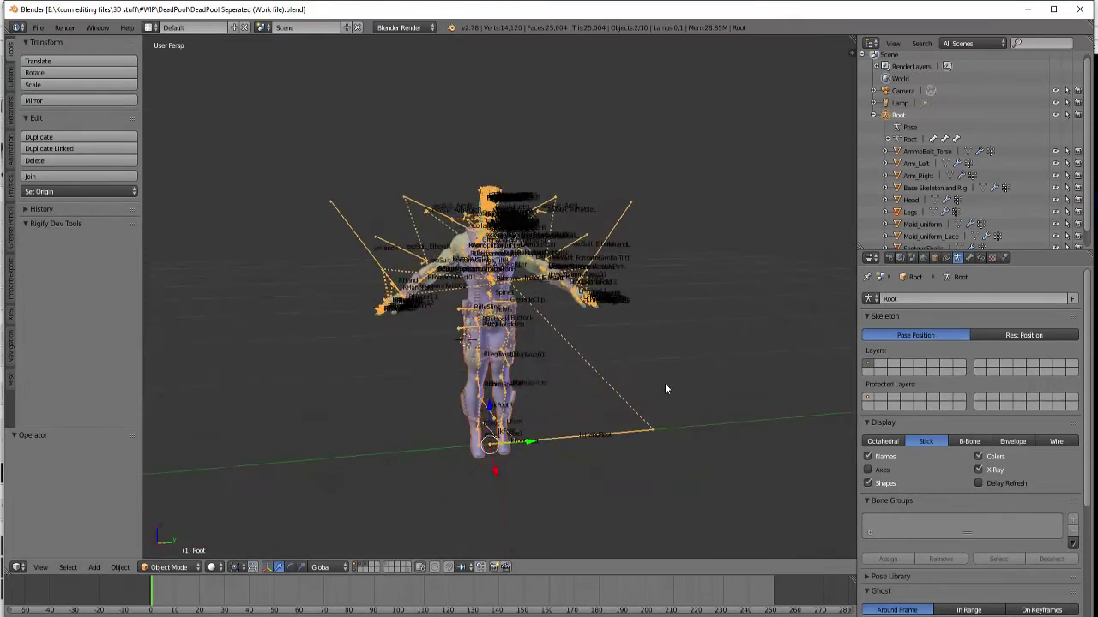
{"action": "scroll", "coordinate": [627, 348], "scroll_direction": "up", "scroll_amount": 3}
{"action": "scroll", "coordinate": [626, 346], "scroll_direction": "down", "scroll_amount": 1}
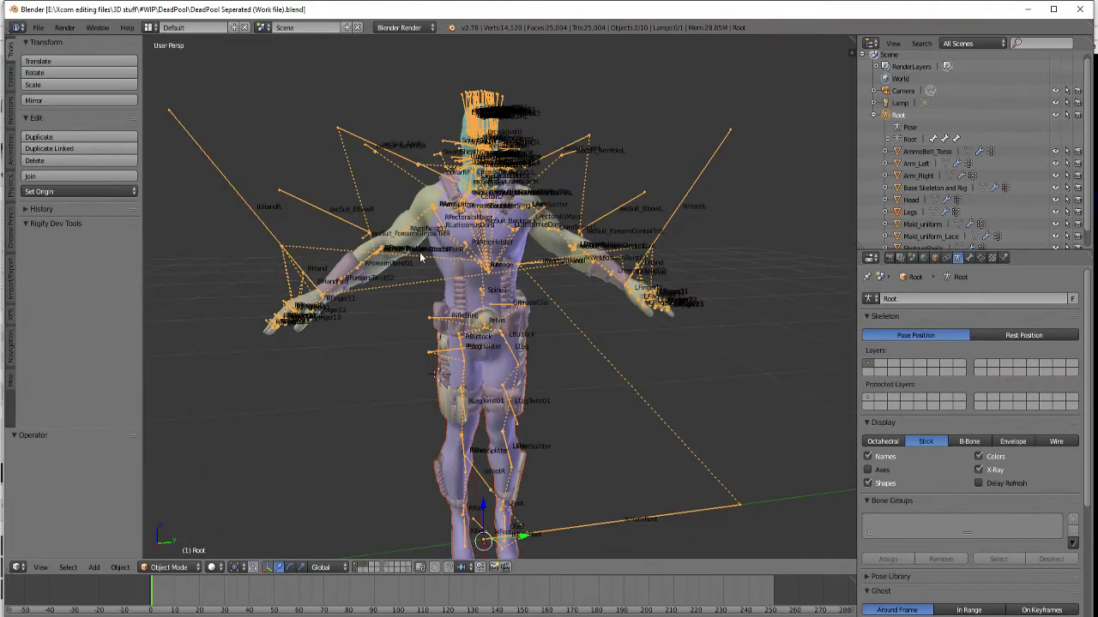
Select the right arm mesh, switch to the Legs mesh, and add the Root armature to the selection
{"action": "right_click", "coordinate": [410, 213]}
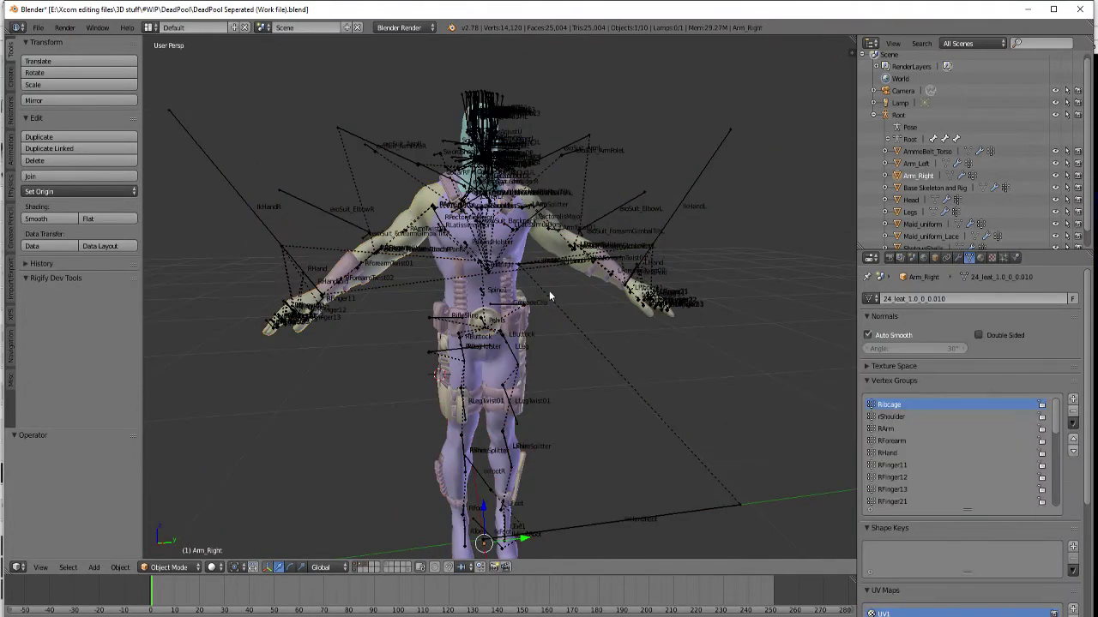
{"action": "right_click", "coordinate": [494, 369]}
{"action": "scroll", "coordinate": [600, 389], "scroll_direction": "down", "scroll_amount": 2}
{"action": "mouse_move", "coordinate": [600, 388]}
{"action": "middle_mouse_down"}
{"action": "mouse_move", "coordinate": [592, 362]}
{"action": "mouse_move", "coordinate": [585, 381]}
{"action": "middle_mouse_up"}
{"action": "scroll", "coordinate": [584, 382], "scroll_direction": "up", "scroll_amount": 2}
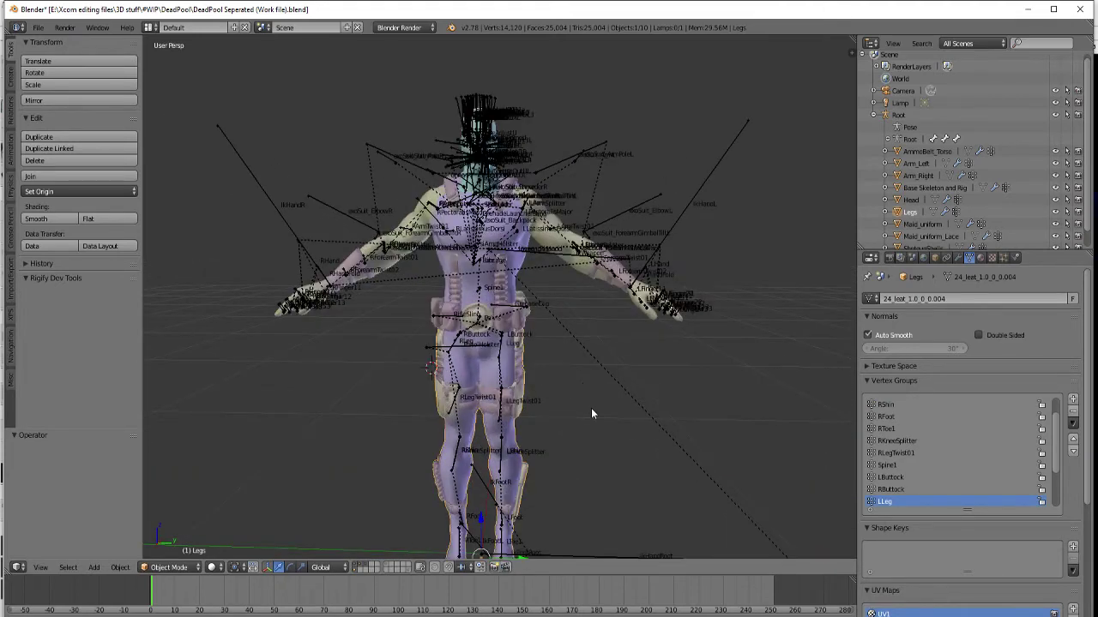
{"action": "right_click", "coordinate": [480, 118]}
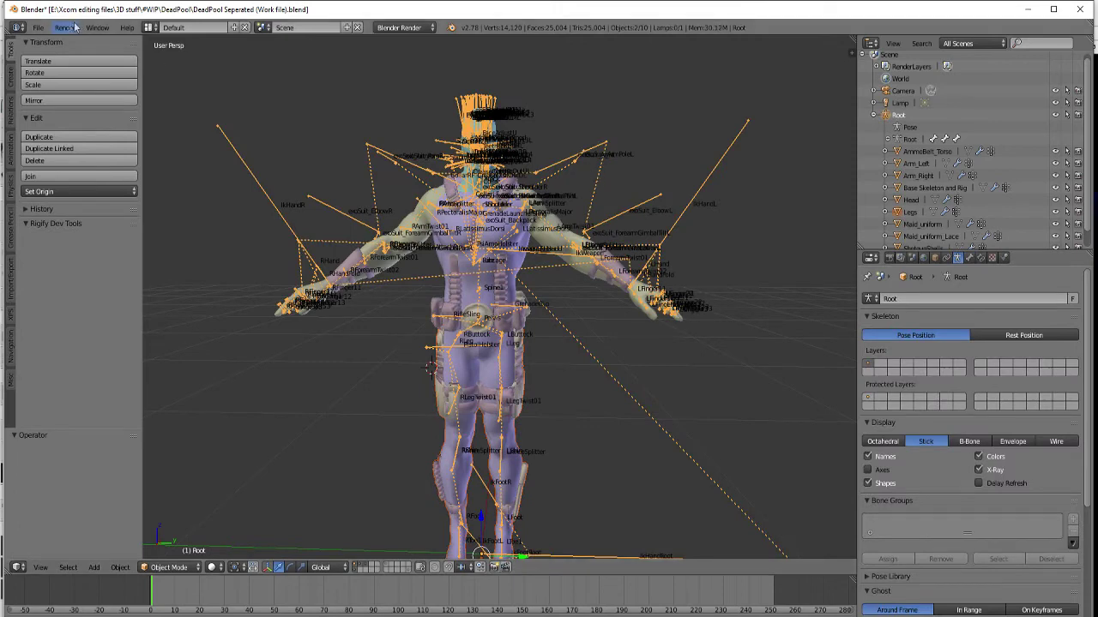
Start an FBX export of the model into the DeadPool folder with the file name import_test
{"action": "left_click", "coordinate": [38, 27]}
{"action": "mouse_move", "coordinate": [68, 259]}
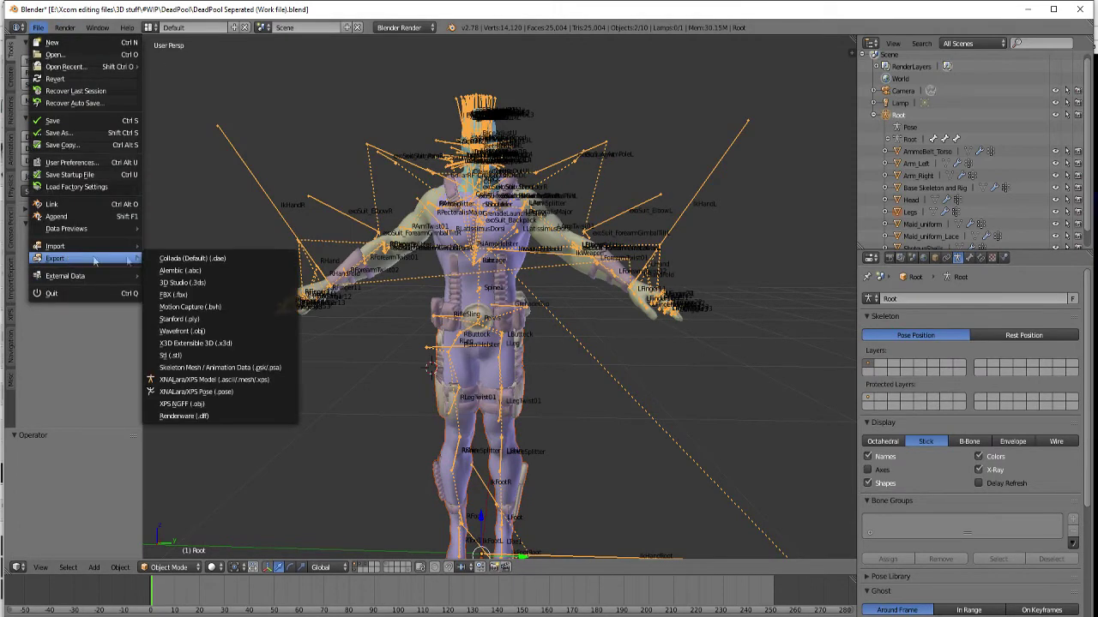
{"action": "left_click", "coordinate": [206, 296]}
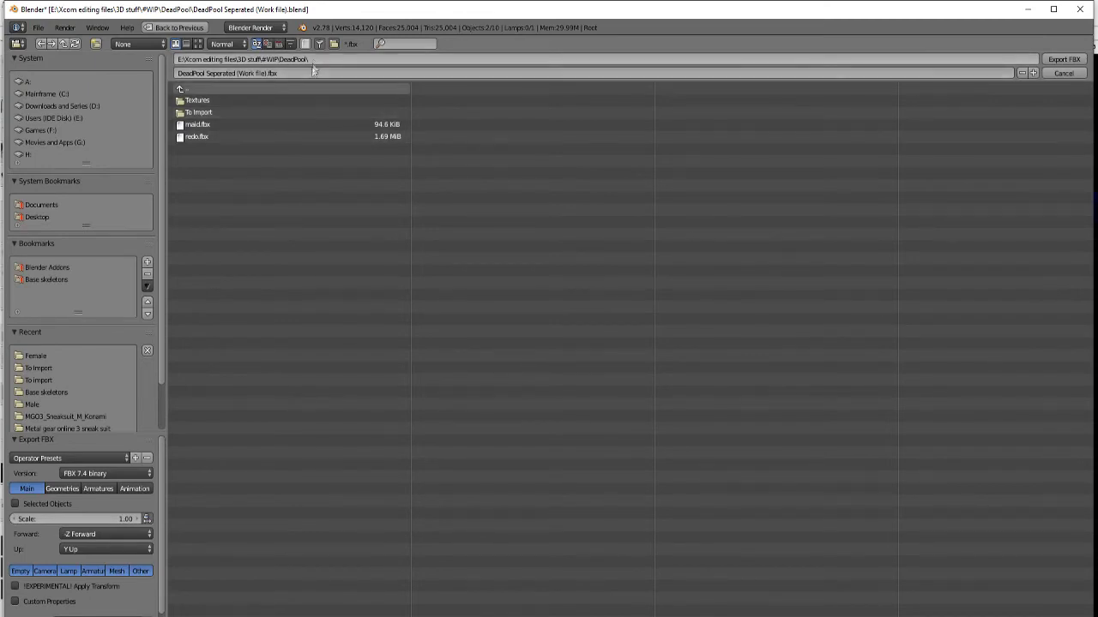
{"action": "left_click", "coordinate": [347, 73]}
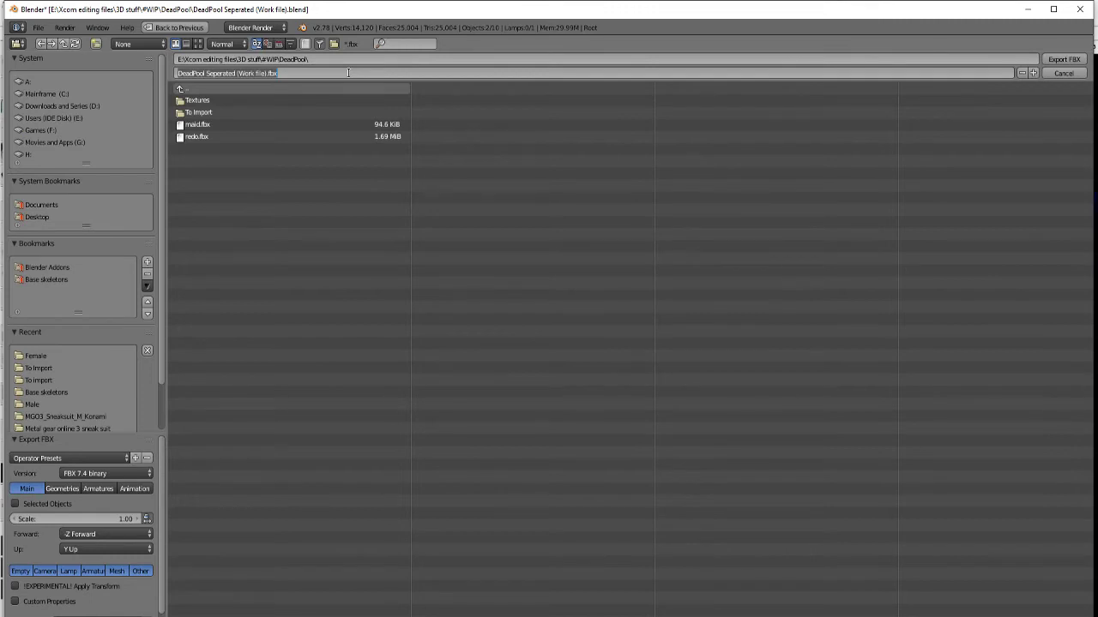
{"action": "type", "text": "lmao"}
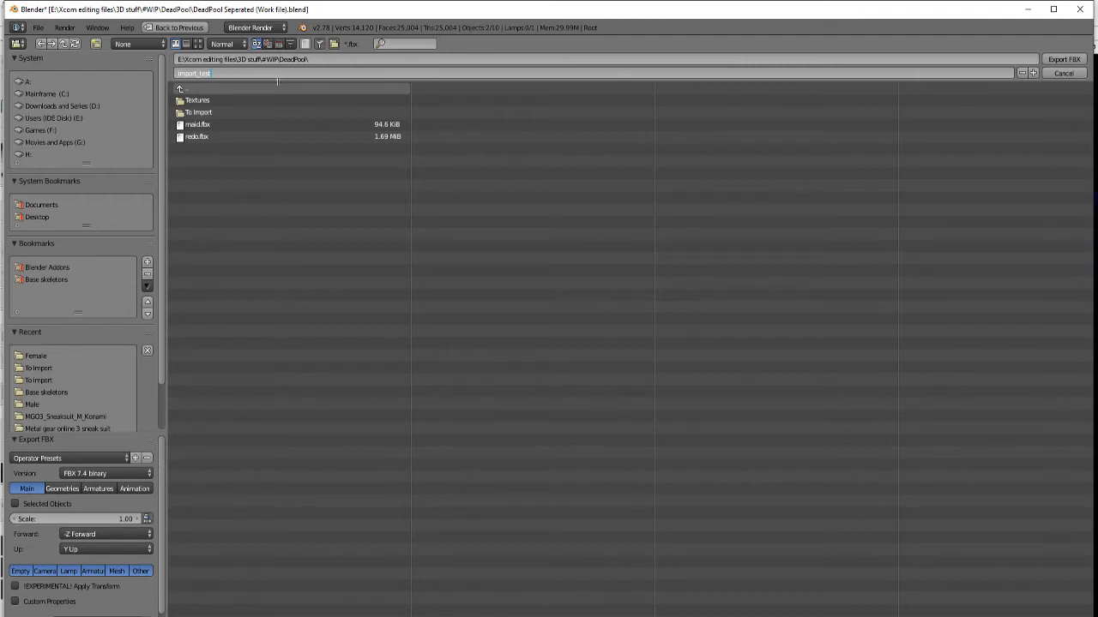
{"action": "key", "text": "Return"}
Limit the export to selected objects, enable Tangent Space, disable Add Leaf Bones, and export the FBX
{"action": "left_click", "coordinate": [64, 504]}
{"action": "left_click", "coordinate": [61, 488]}
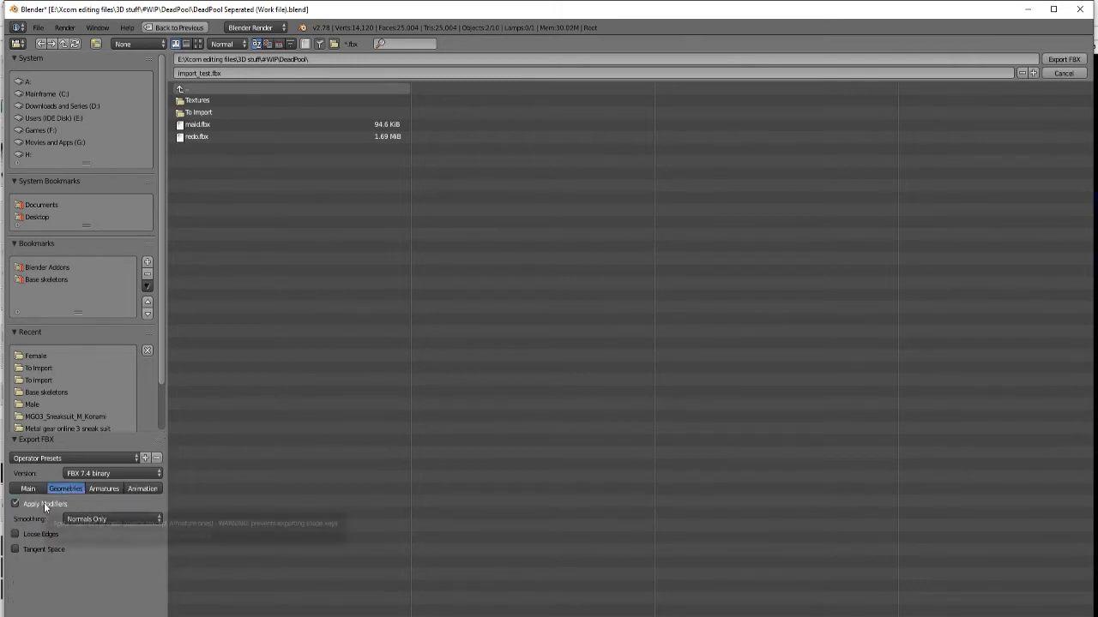
{"action": "left_click", "coordinate": [52, 551]}
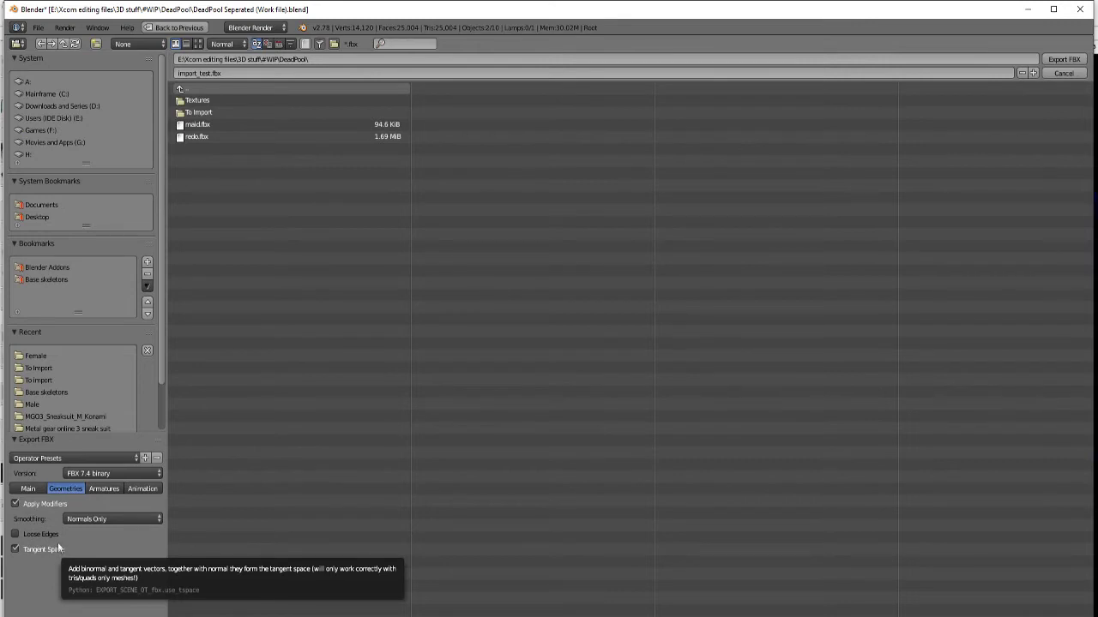
{"action": "left_click", "coordinate": [103, 489]}
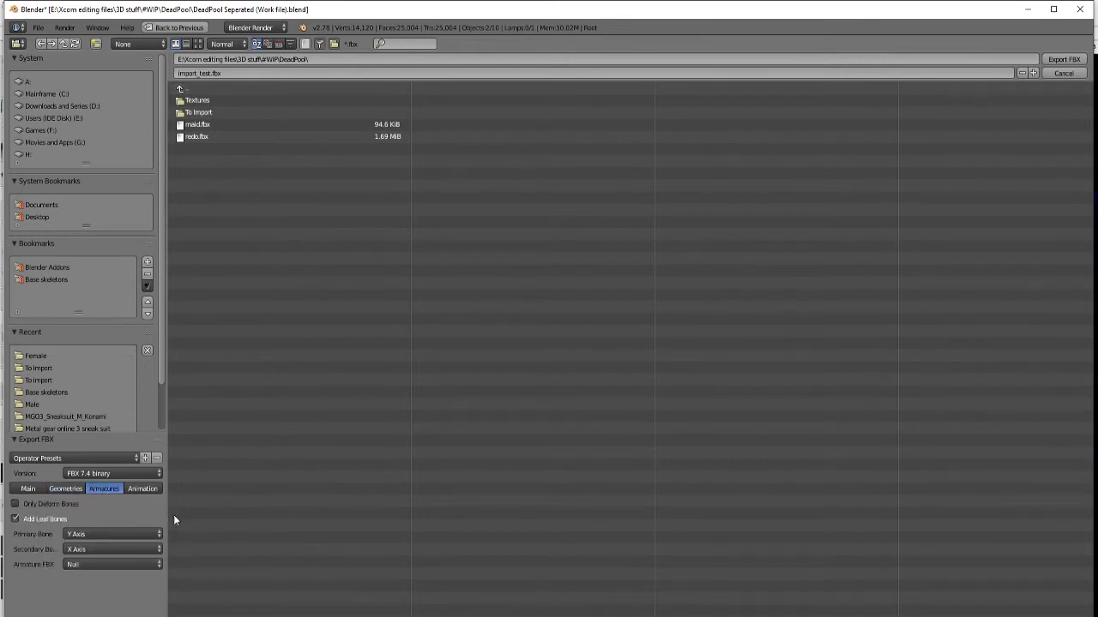
{"action": "left_click", "coordinate": [46, 520]}
{"action": "left_click", "coordinate": [1061, 60]}
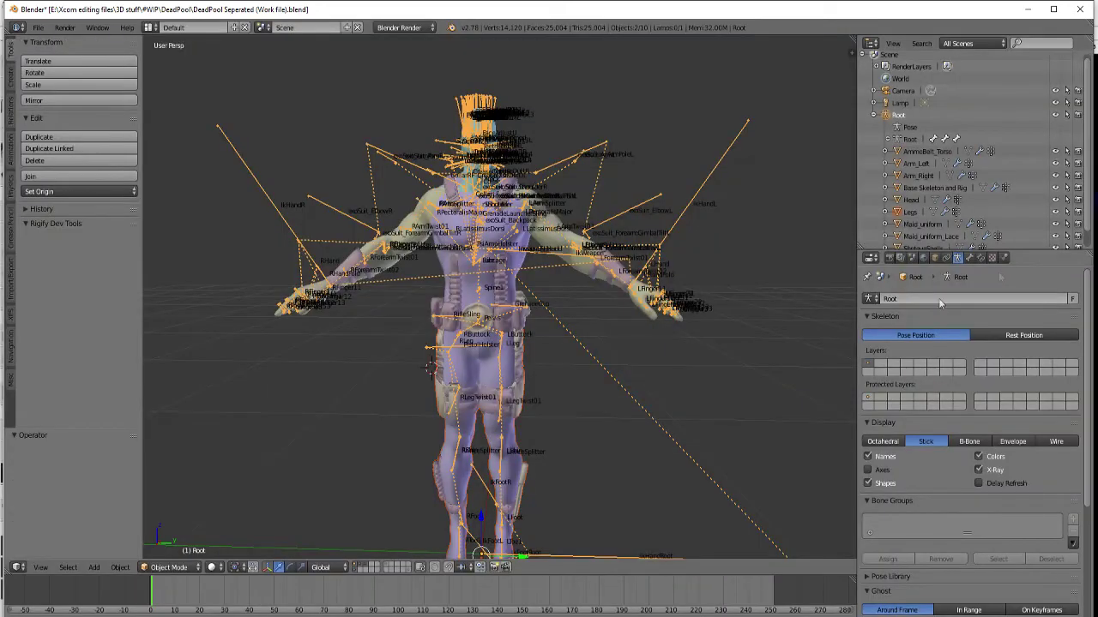
Quit Blender without saving and select the exported import_test FBX in the DeadPool folder
{"action": "left_click", "coordinate": [1080, 9]}
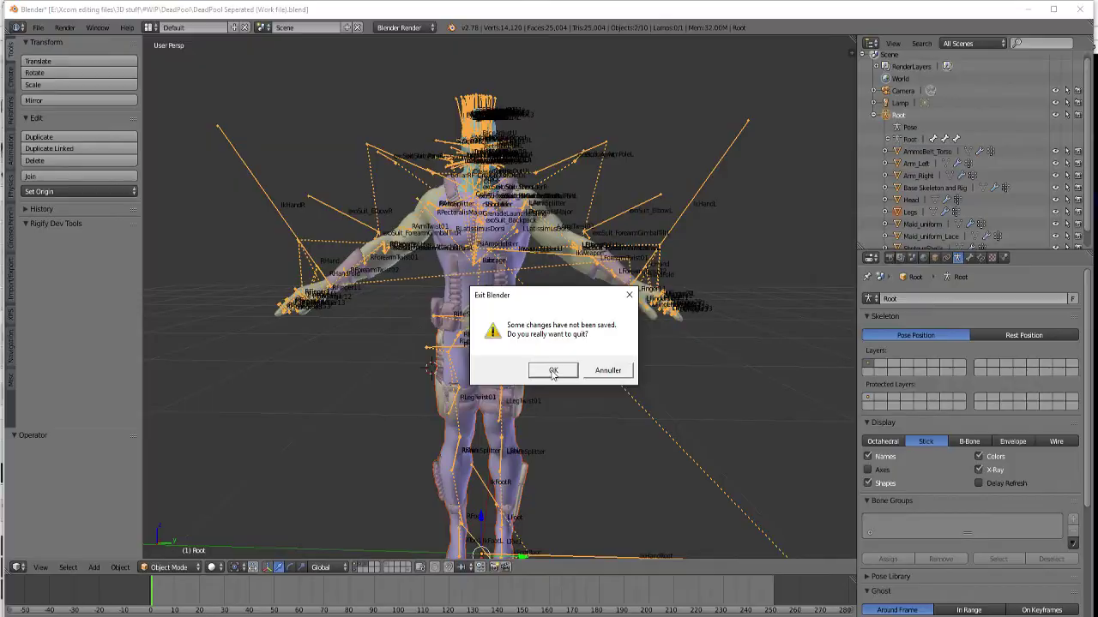
{"action": "left_click", "coordinate": [553, 370]}
{"action": "left_click", "coordinate": [621, 393]}
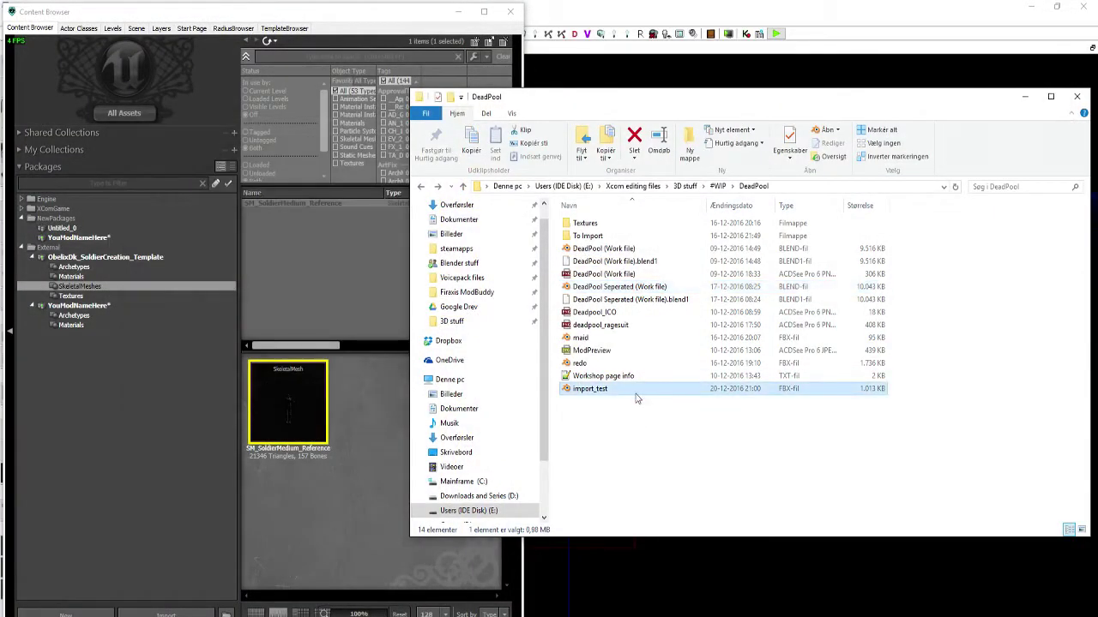
Start importing the import_test FBX from File Explorer into the external YouModNameHere package and bring the import settings into view
{"action": "left_click", "coordinate": [101, 307]}
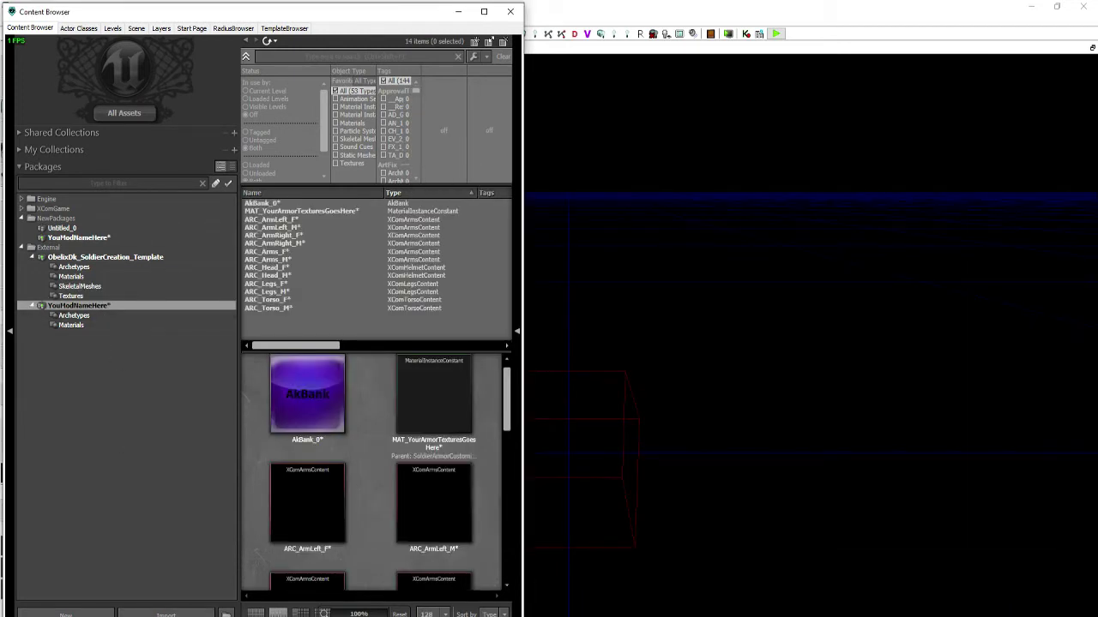
{"action": "key", "text": "alt+Tab"}
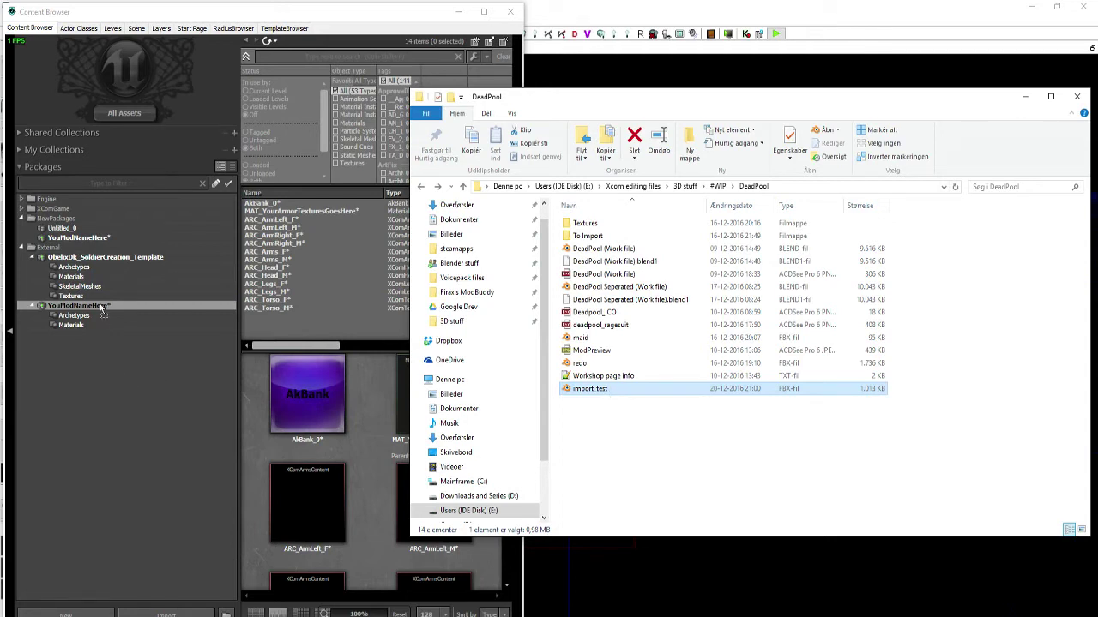
{"action": "left_click_drag", "start_coordinate": [669, 389], "coordinate": [79, 307]}
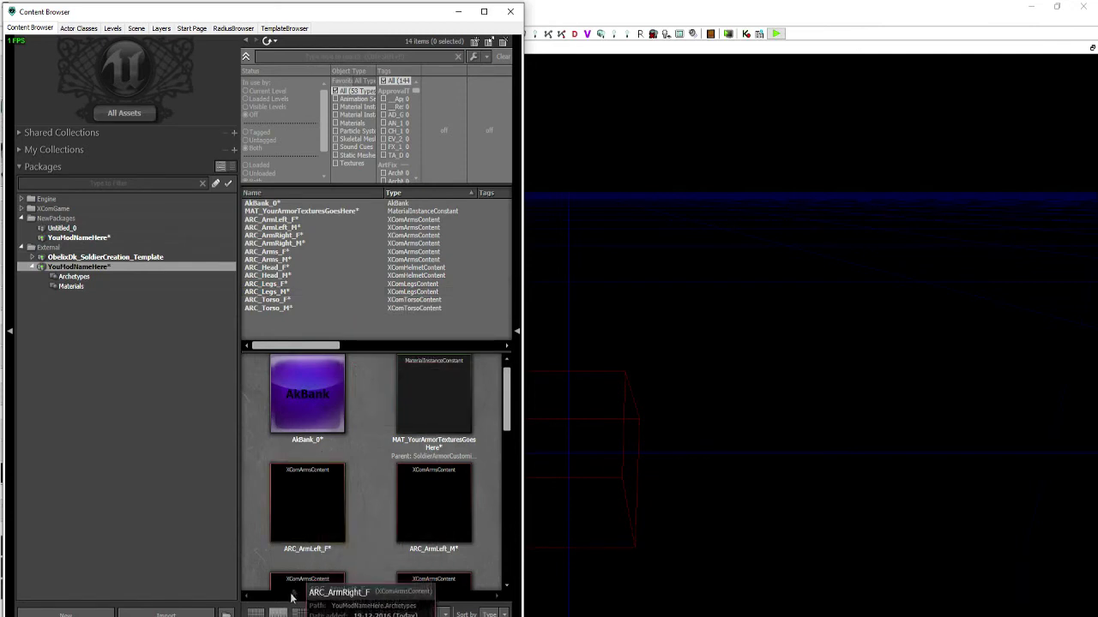
{"action": "key", "text": "alt+Tab"}
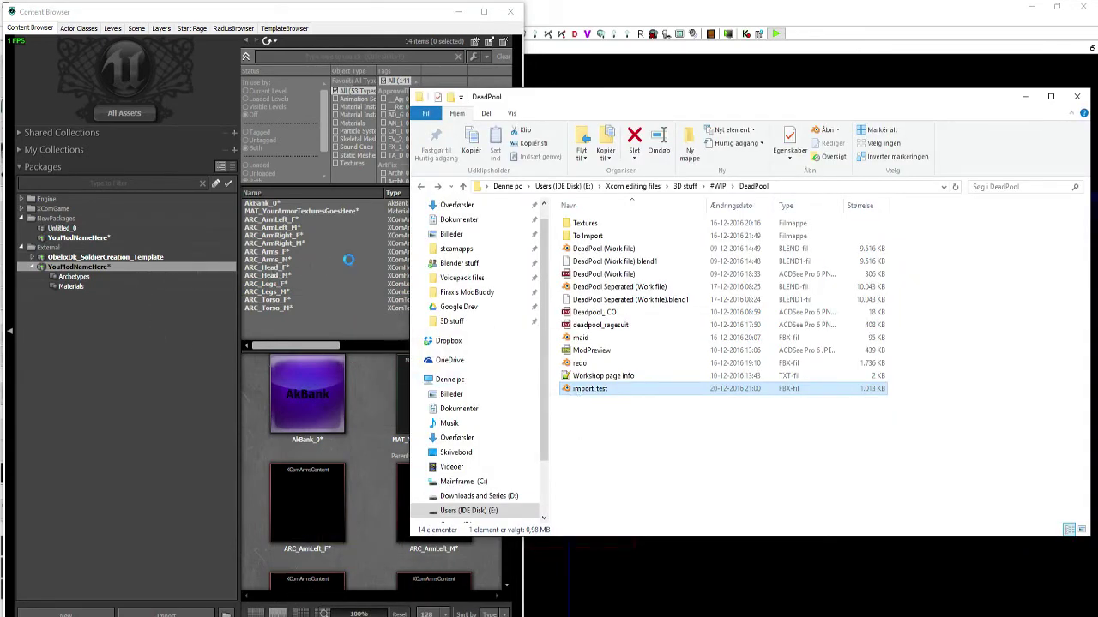
{"action": "left_click", "coordinate": [803, 86]}
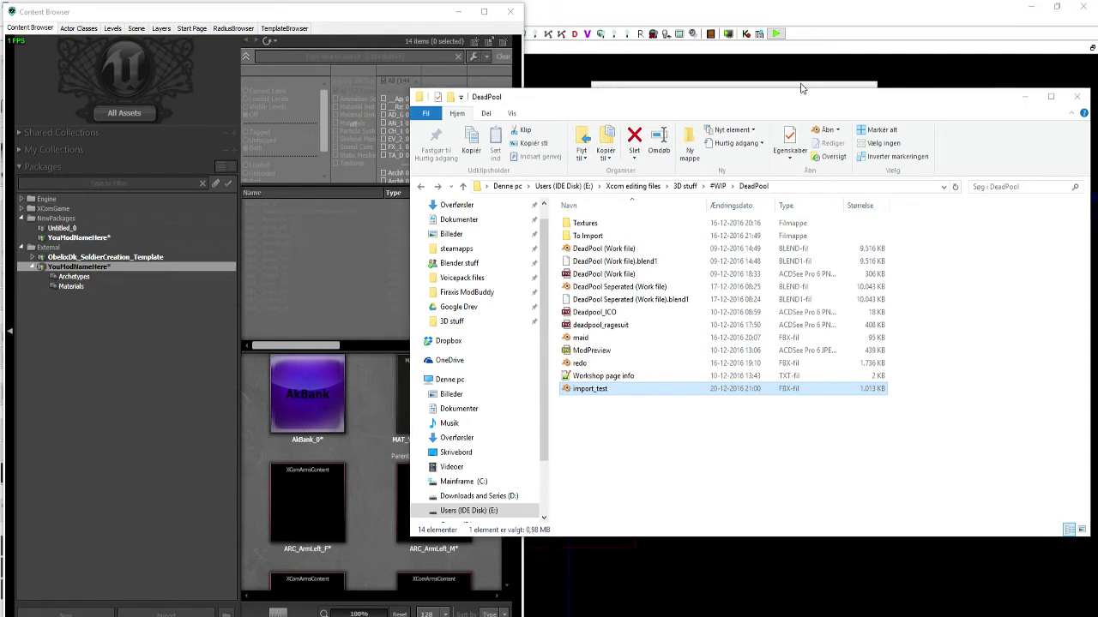
{"action": "left_click", "coordinate": [1020, 97]}
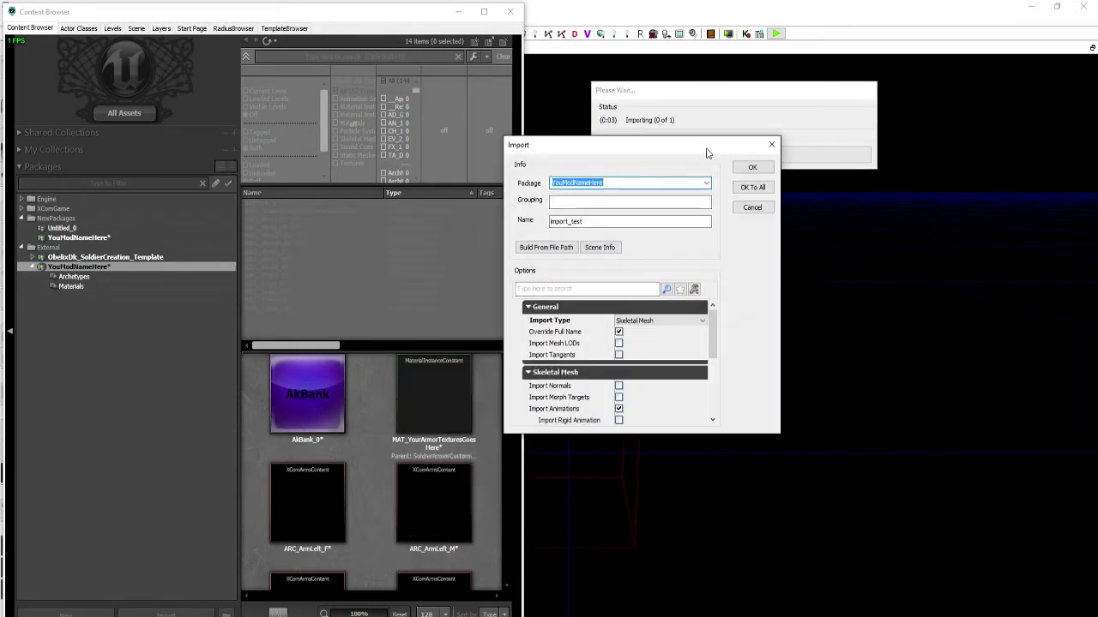
Set the import grouping to SkeletalMeshes, disable Import Animations, and import the import_test skeletal mesh
{"action": "left_click", "coordinate": [605, 200]}
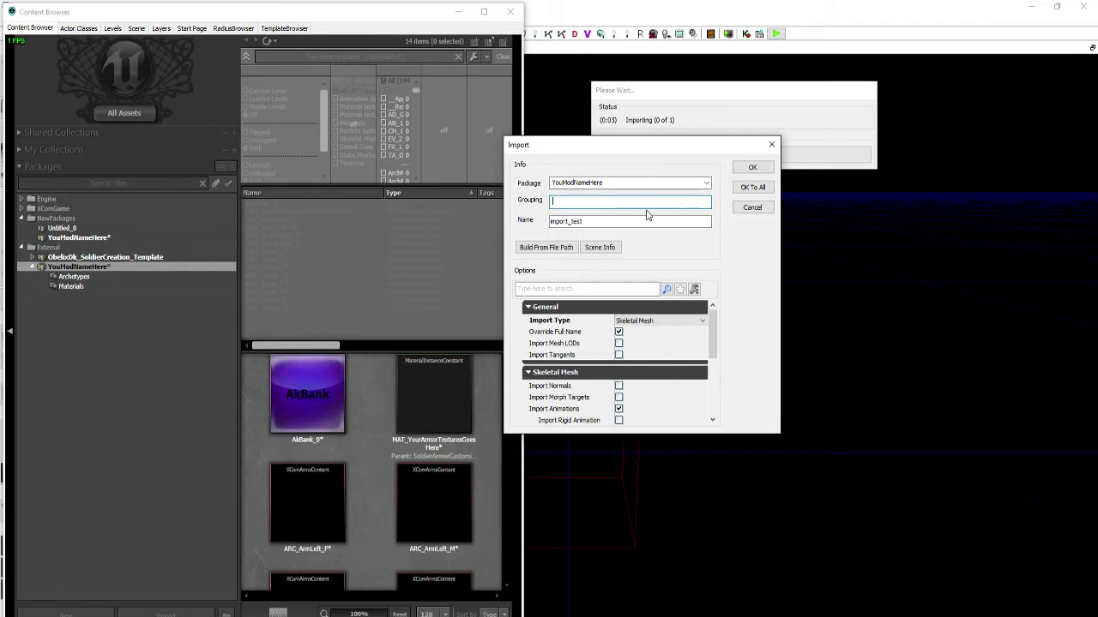
{"action": "type", "text": "SkeletalMeshes"}
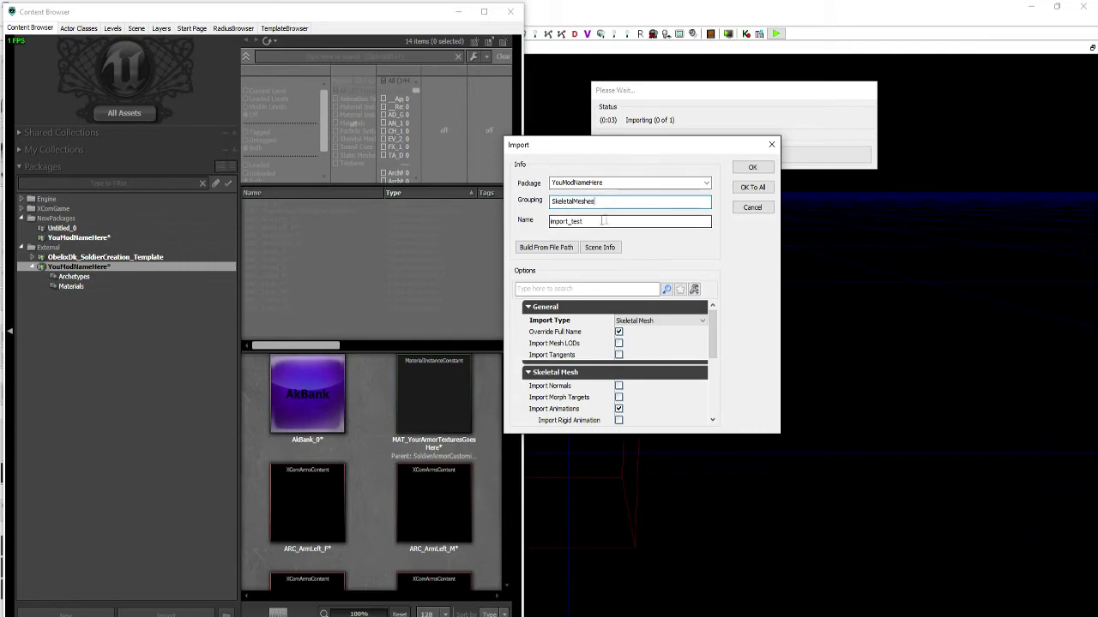
{"action": "left_click", "coordinate": [618, 410]}
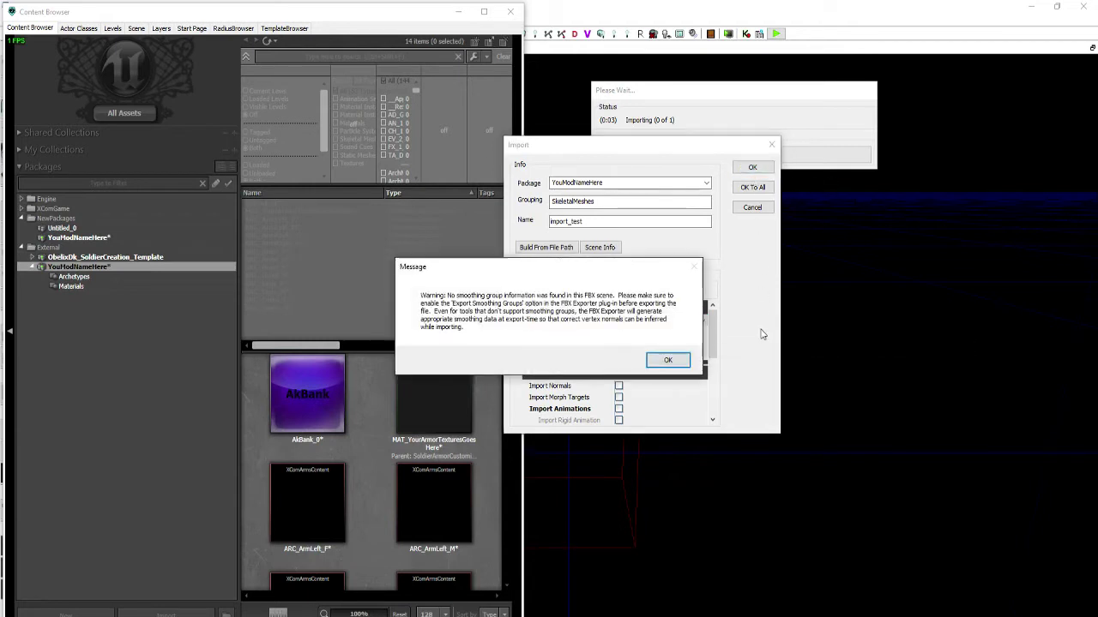
{"action": "left_click", "coordinate": [668, 360]}
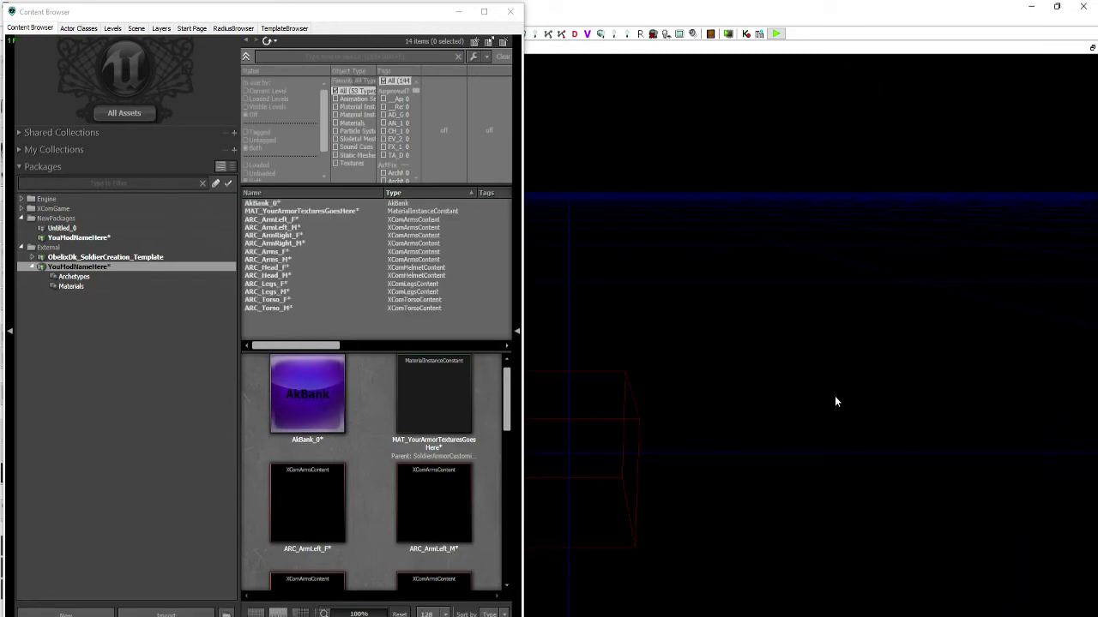
Open the import_test mesh from the package's SkeletalMeshes group in the AnimSet Editor and inspect its legs and material slots
{"action": "left_click", "coordinate": [75, 296]}
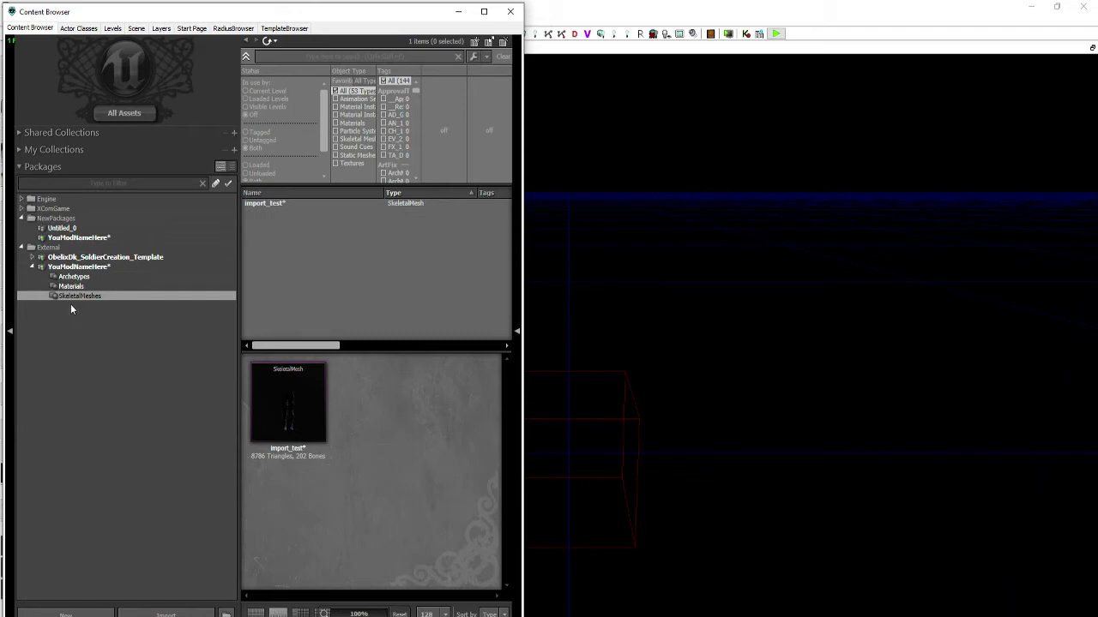
{"action": "left_click", "coordinate": [305, 398]}
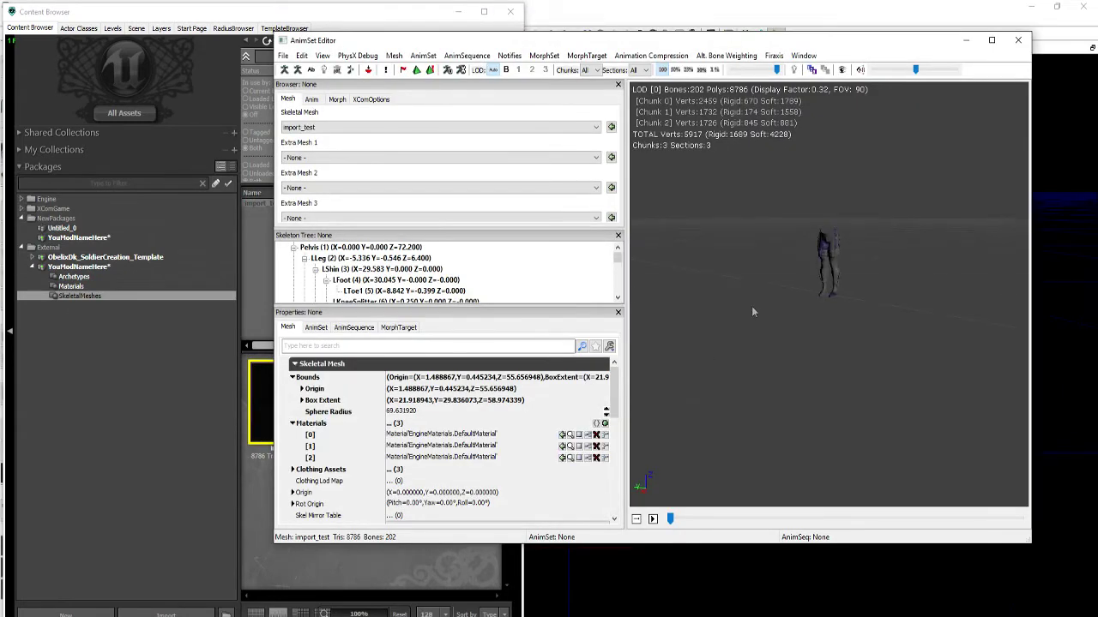
{"action": "scroll", "coordinate": [754, 309], "scroll_direction": "up", "scroll_amount": 6}
{"action": "scroll", "coordinate": [741, 300], "scroll_direction": "up", "scroll_amount": 2}
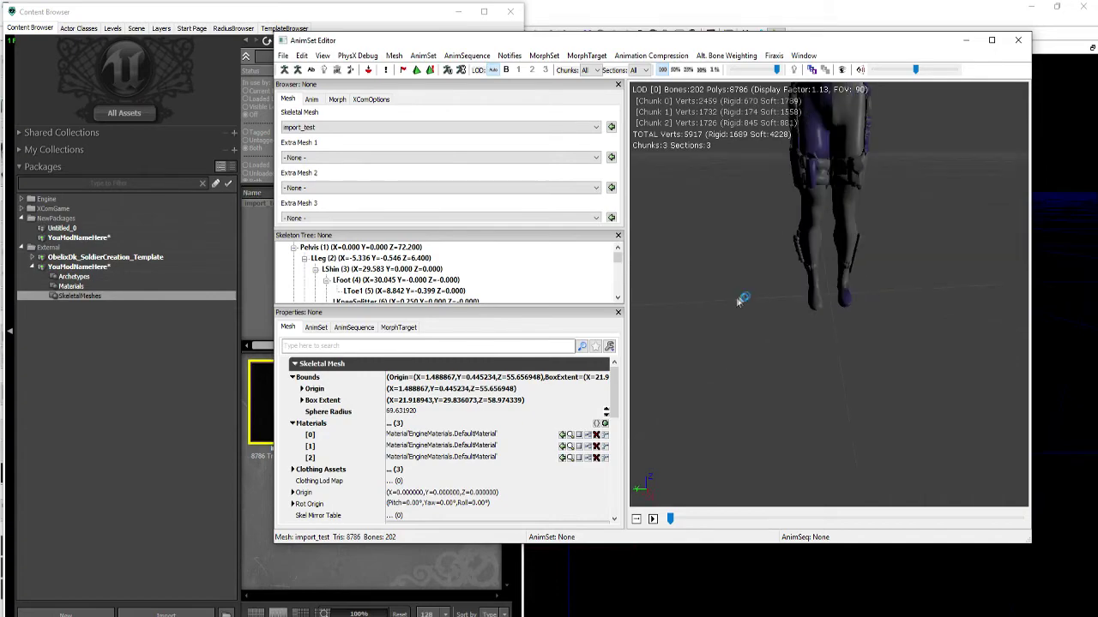
{"action": "left_click_drag", "start_coordinate": [625, 41], "coordinate": [693, 25]}
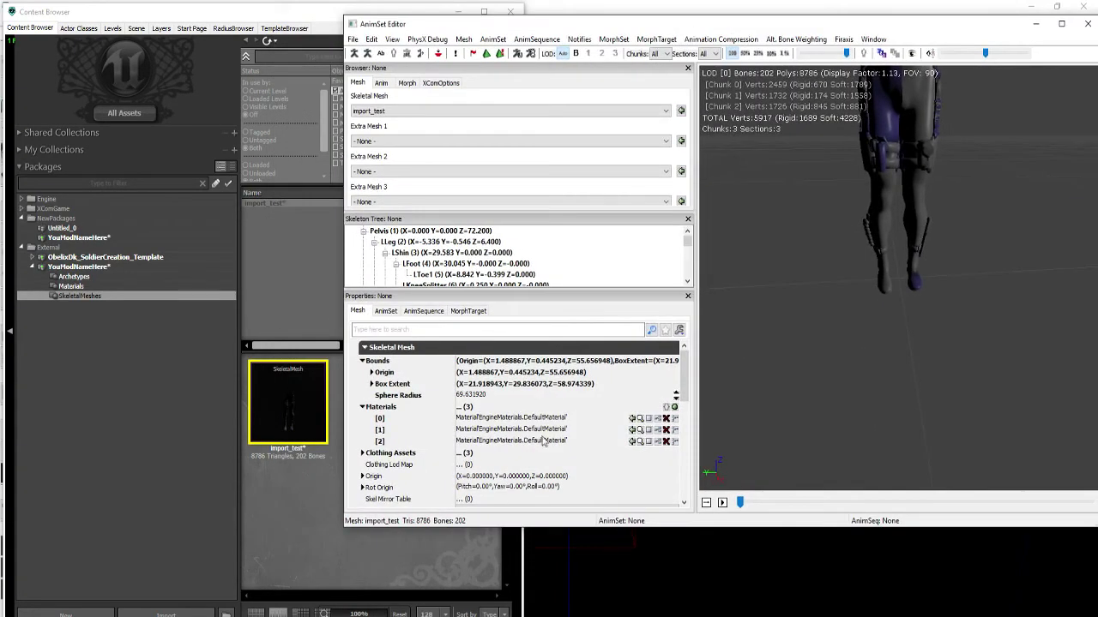
Select MAT_YourArmorTexturesGoesHere in the package's Materials group, then return to the SkeletalMeshes group
{"action": "left_click", "coordinate": [154, 287]}
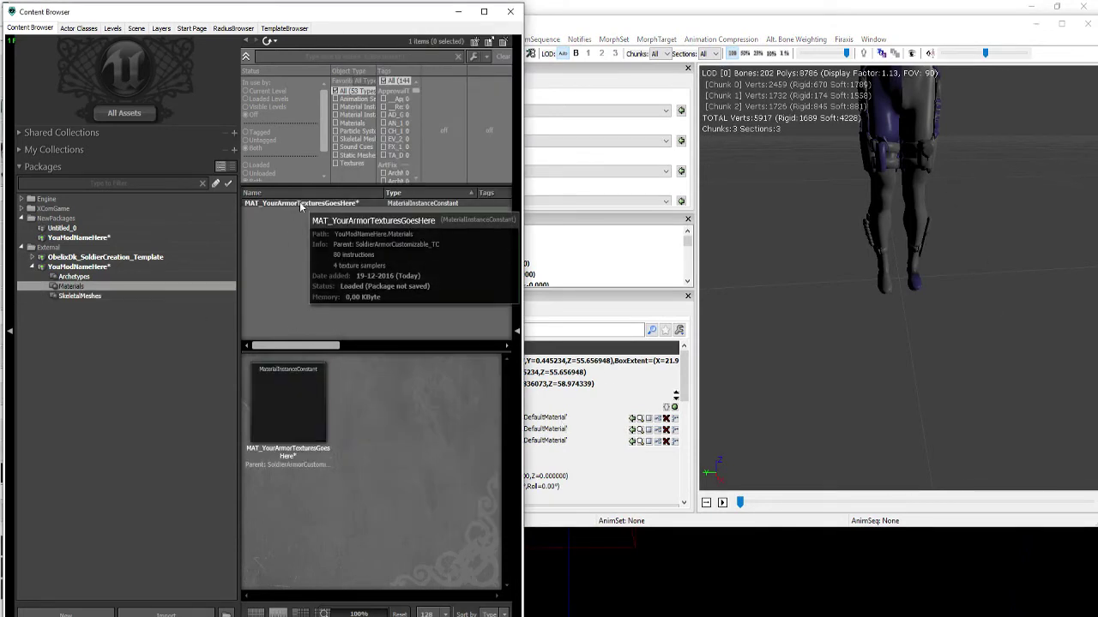
{"action": "left_click", "coordinate": [301, 204]}
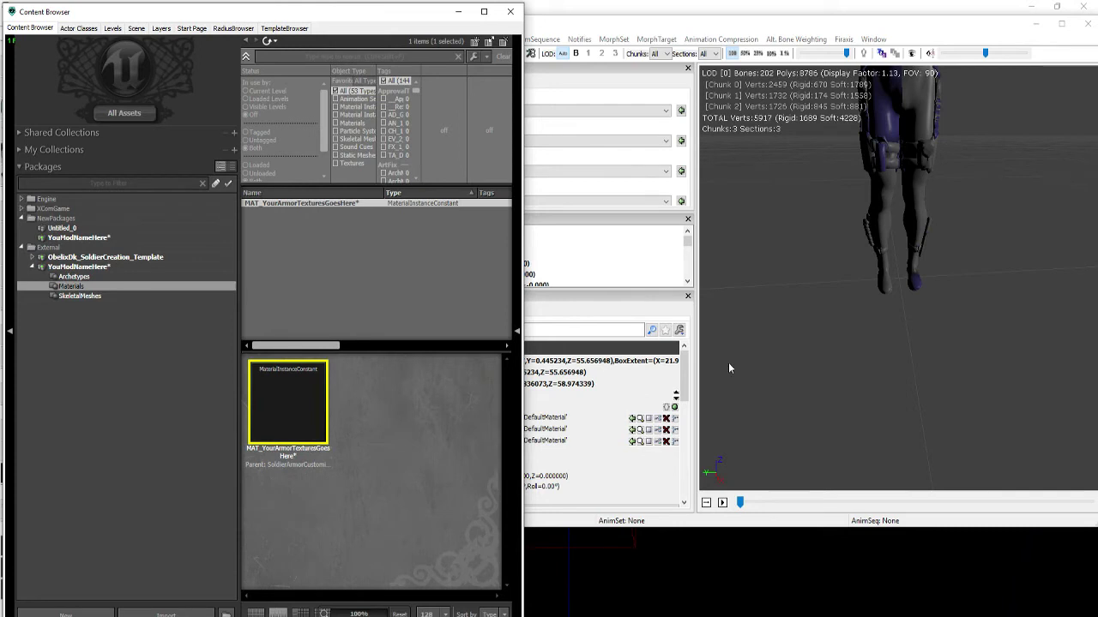
{"action": "left_click", "coordinate": [163, 295]}
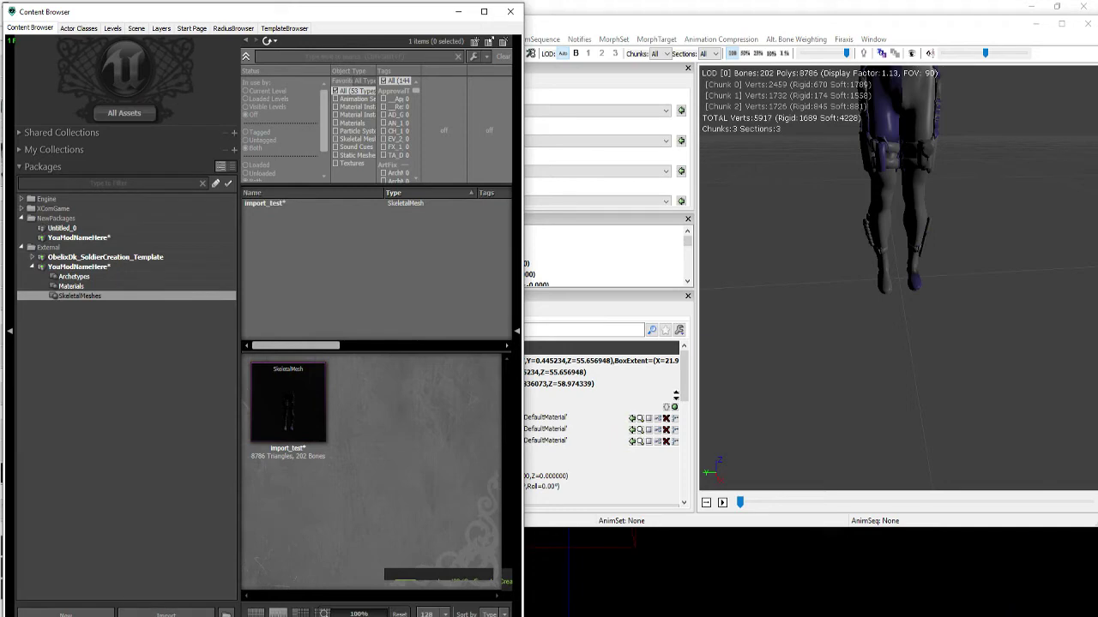
Switch to File Explorer and open the DeadPool project's Textures folder
{"action": "key", "text": "alt+Tab"}
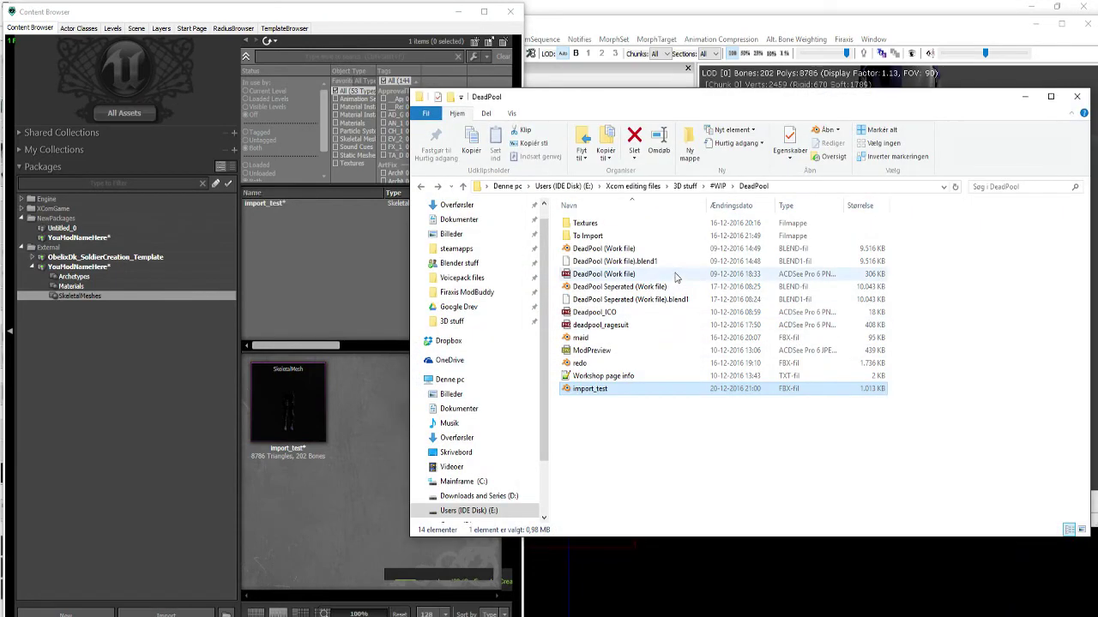
{"action": "left_click", "coordinate": [660, 238]}
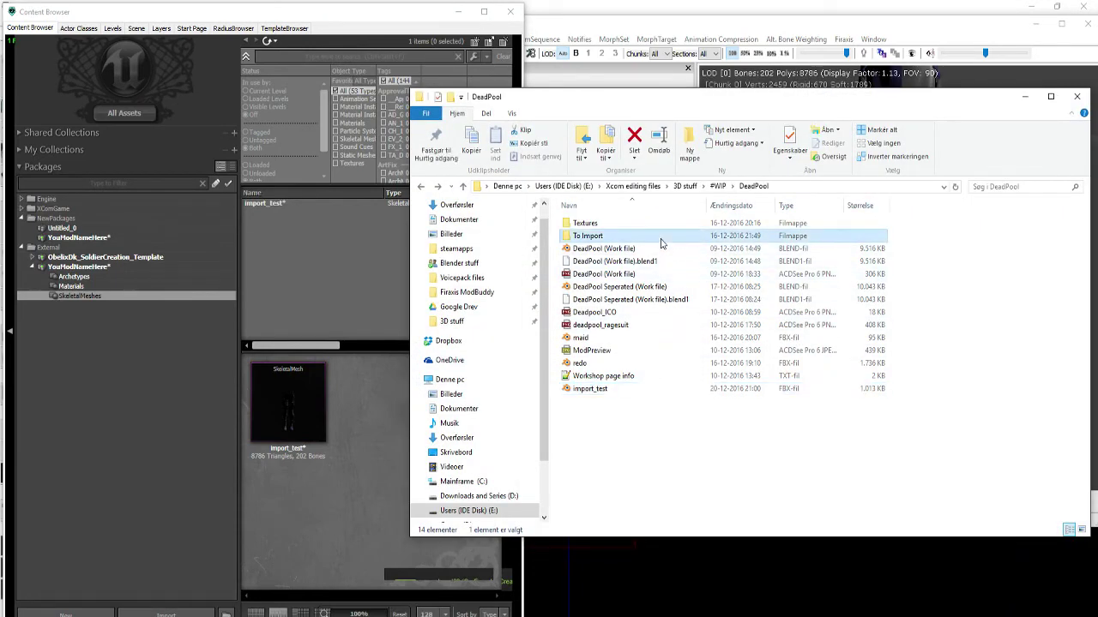
{"action": "double_click", "coordinate": [660, 236]}
{"action": "key", "text": "alt+Left"}
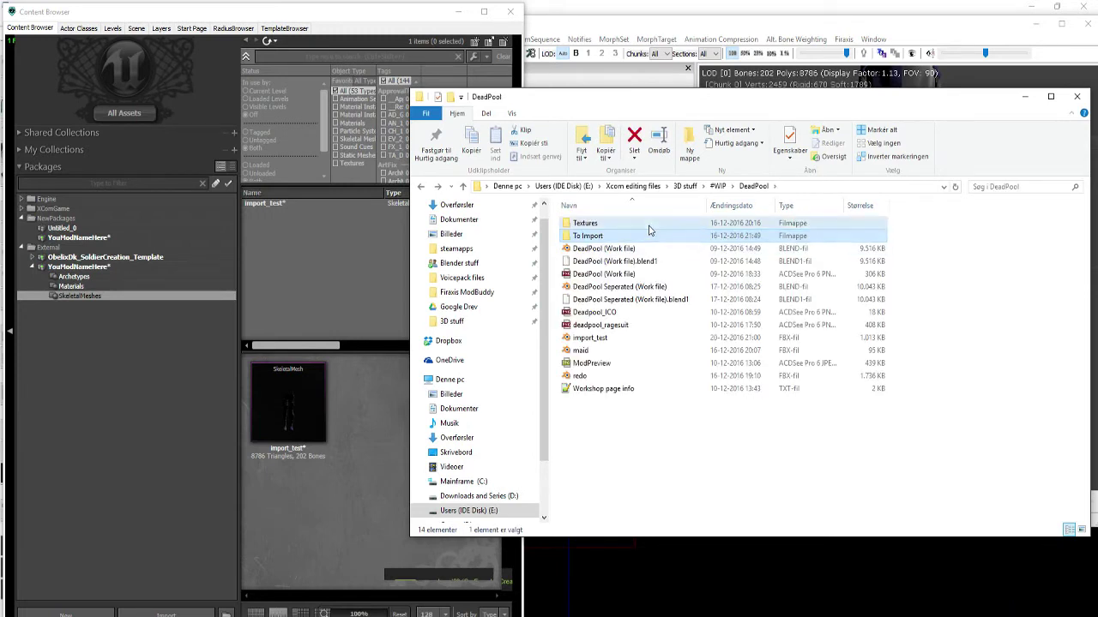
{"action": "double_click", "coordinate": [649, 224]}
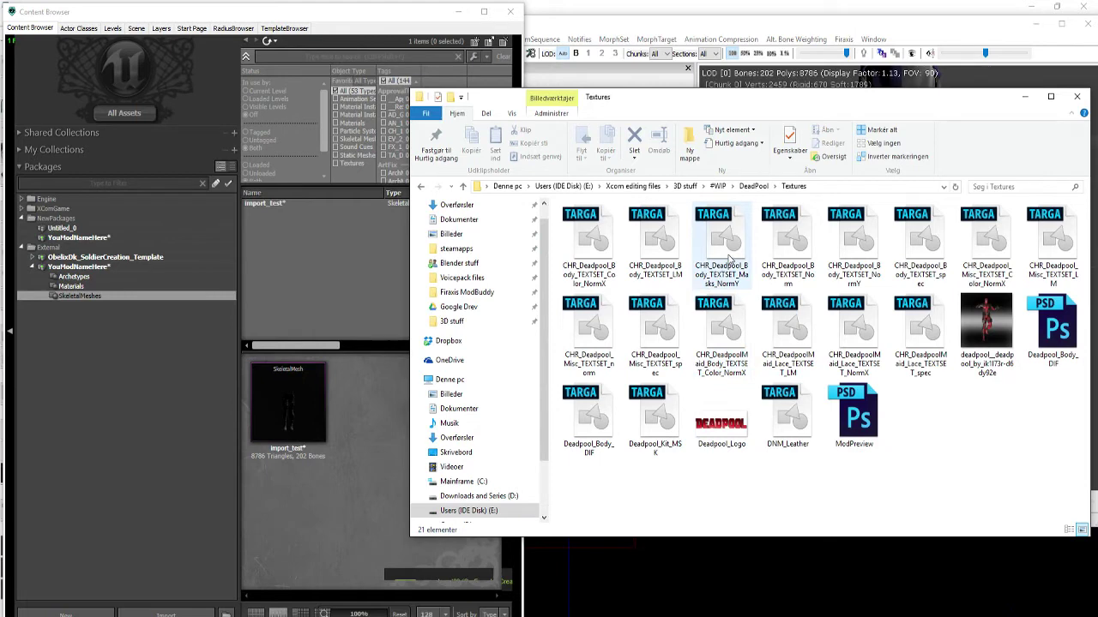
{"action": "left_click", "coordinate": [656, 240]}
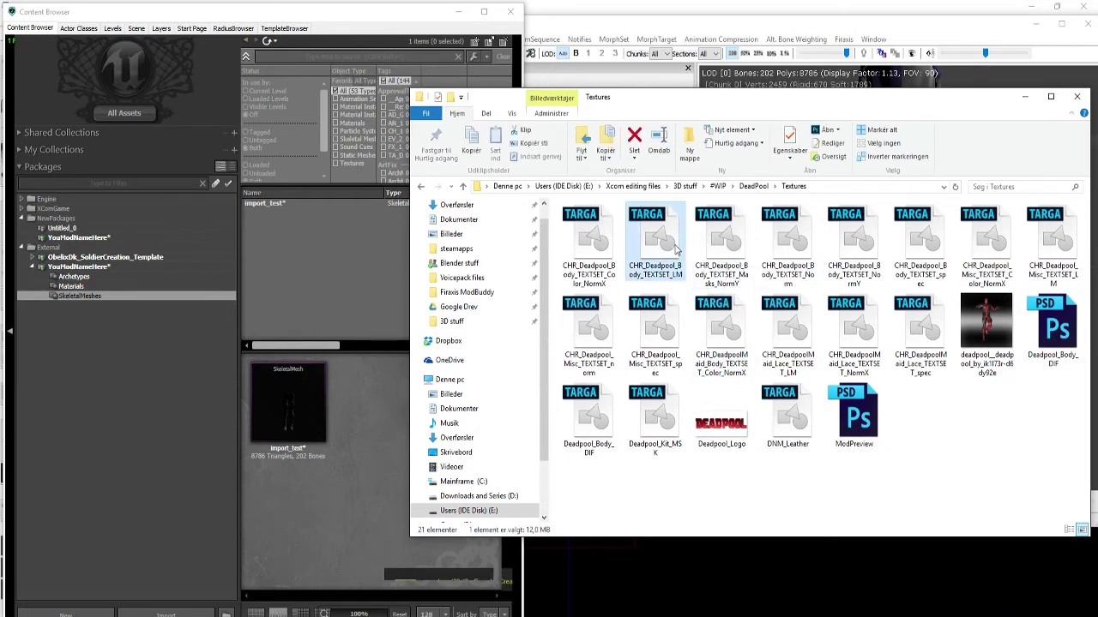
{"action": "left_click", "coordinate": [730, 236], "text": "ctrl"}
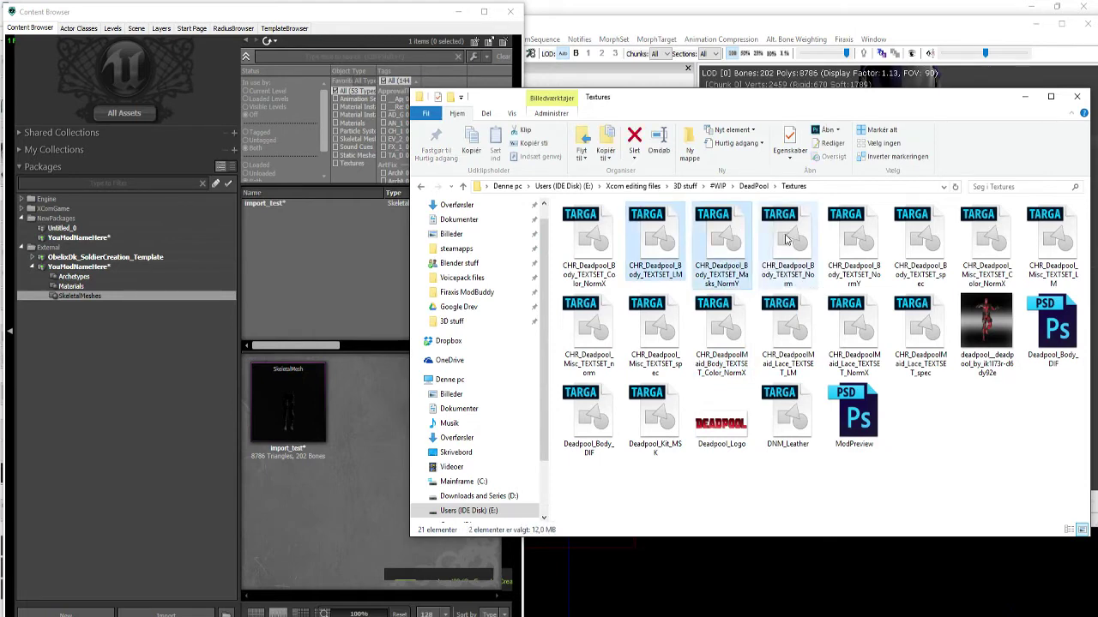
{"action": "left_click", "coordinate": [786, 239], "text": "ctrl"}
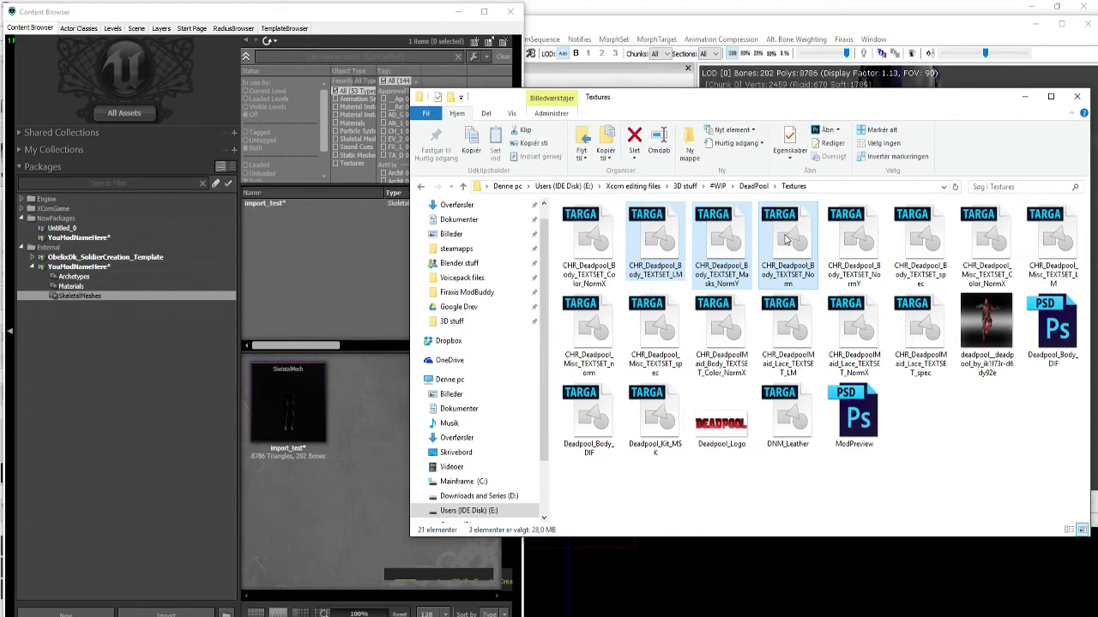
Select the Deadpool_Body_DIF, Deadpool_Kit_MSK and CHR_Deadpool_Body_TEXTSET_Norm textures and send them to the YouModNameHere package for import
{"action": "left_click", "coordinate": [592, 416]}
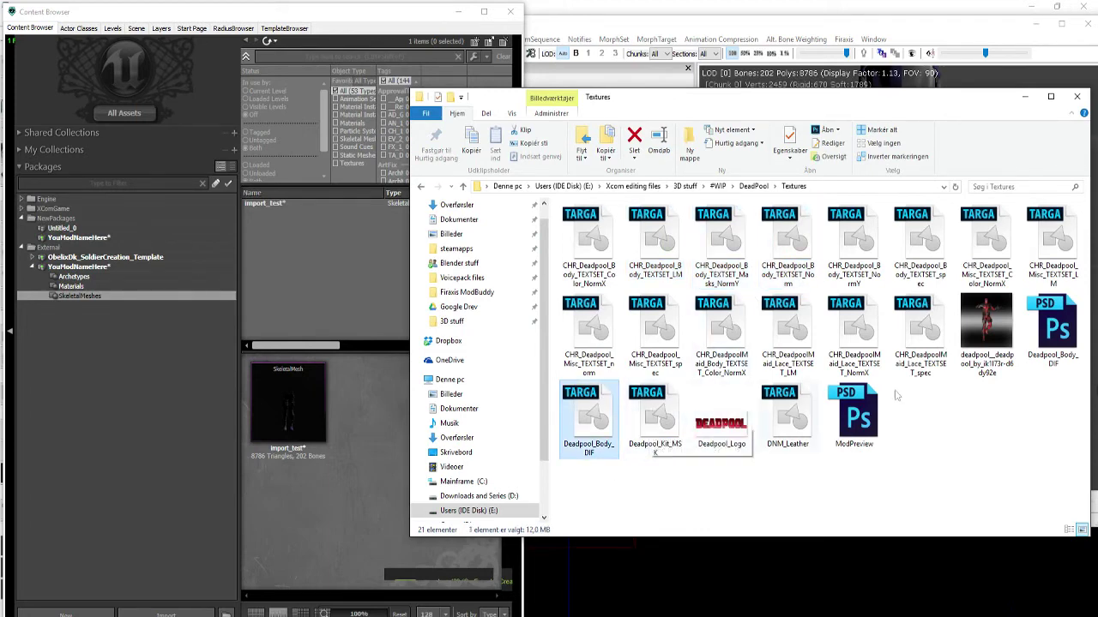
{"action": "left_click", "coordinate": [663, 415], "text": "ctrl"}
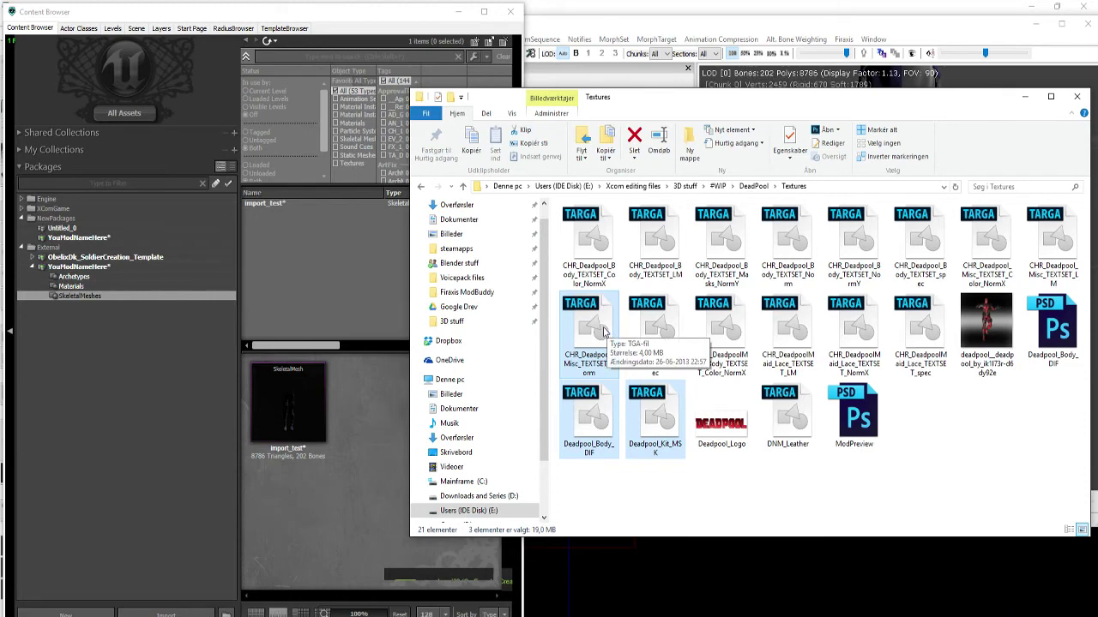
{"action": "left_click", "coordinate": [603, 332], "text": "ctrl"}
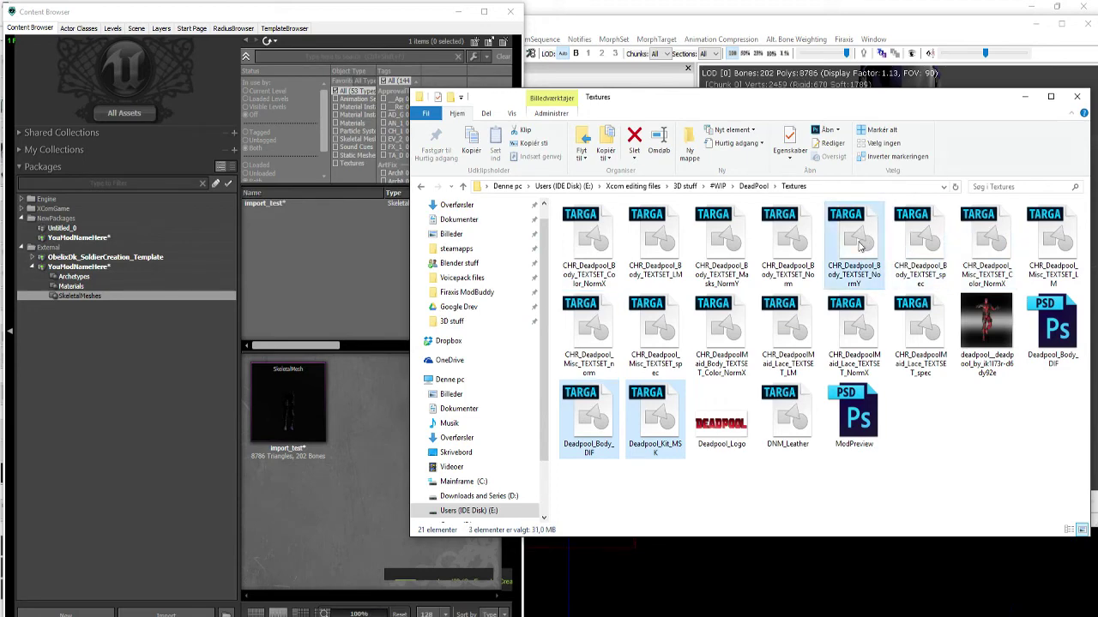
{"action": "left_click", "coordinate": [795, 255], "text": "ctrl"}
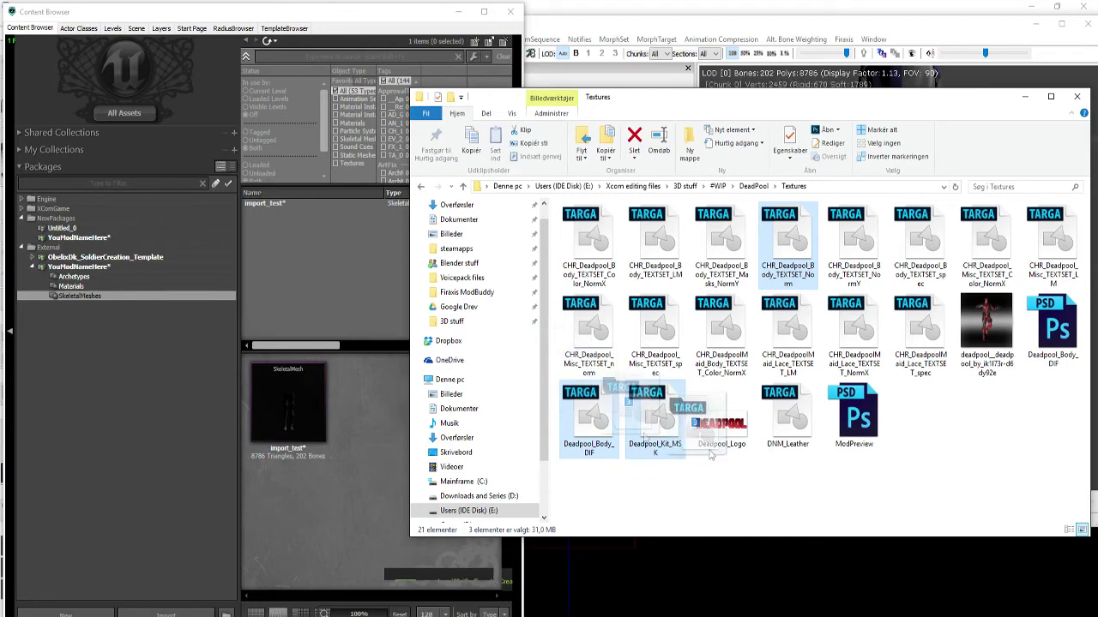
{"action": "left_click", "coordinate": [86, 267]}
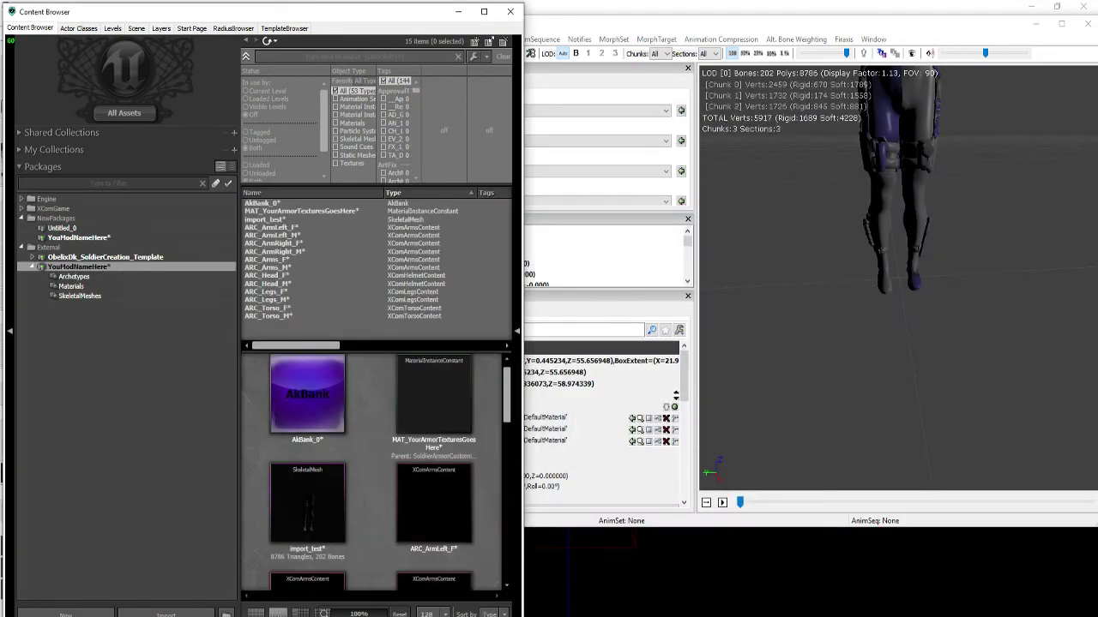
Switch to File Explorer and bring the three selected Deadpool textures into the YouModNameHere package for import
{"action": "key", "text": "alt+Tab"}
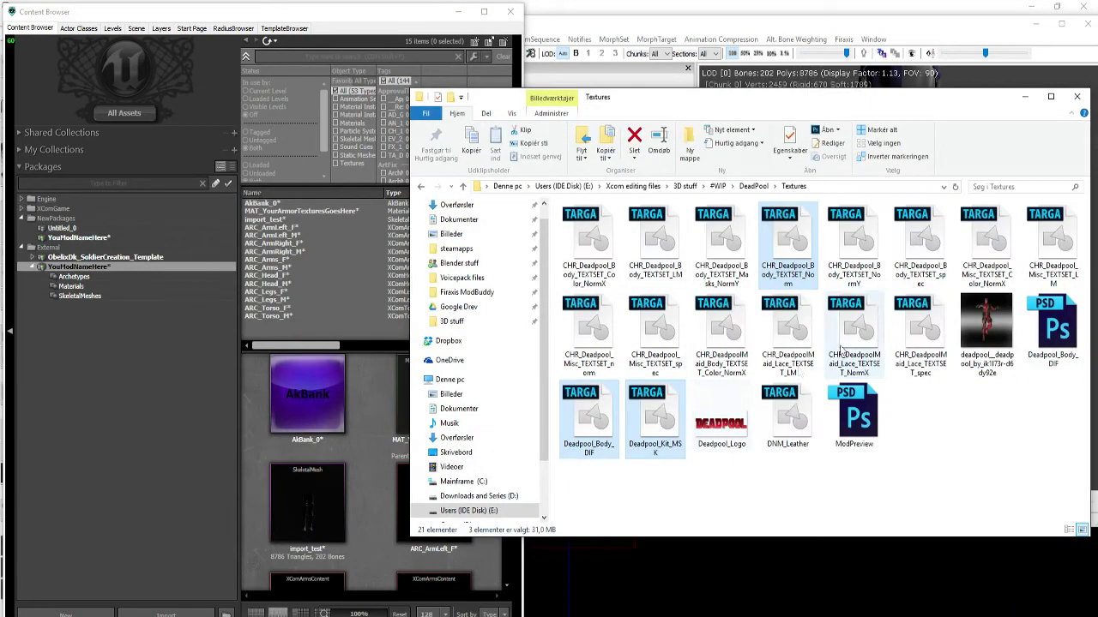
{"action": "left_click_drag", "start_coordinate": [591, 408], "coordinate": [326, 263]}
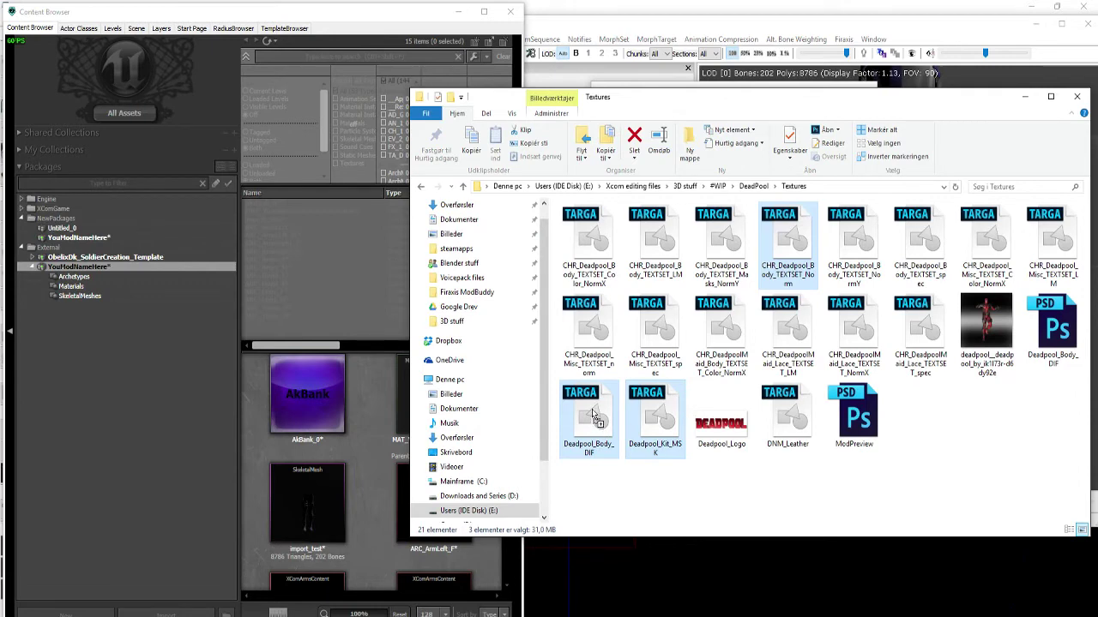
{"action": "left_click_drag", "start_coordinate": [770, 288], "coordinate": [671, 418]}
{"action": "left_click_drag", "start_coordinate": [671, 417], "coordinate": [612, 89]}
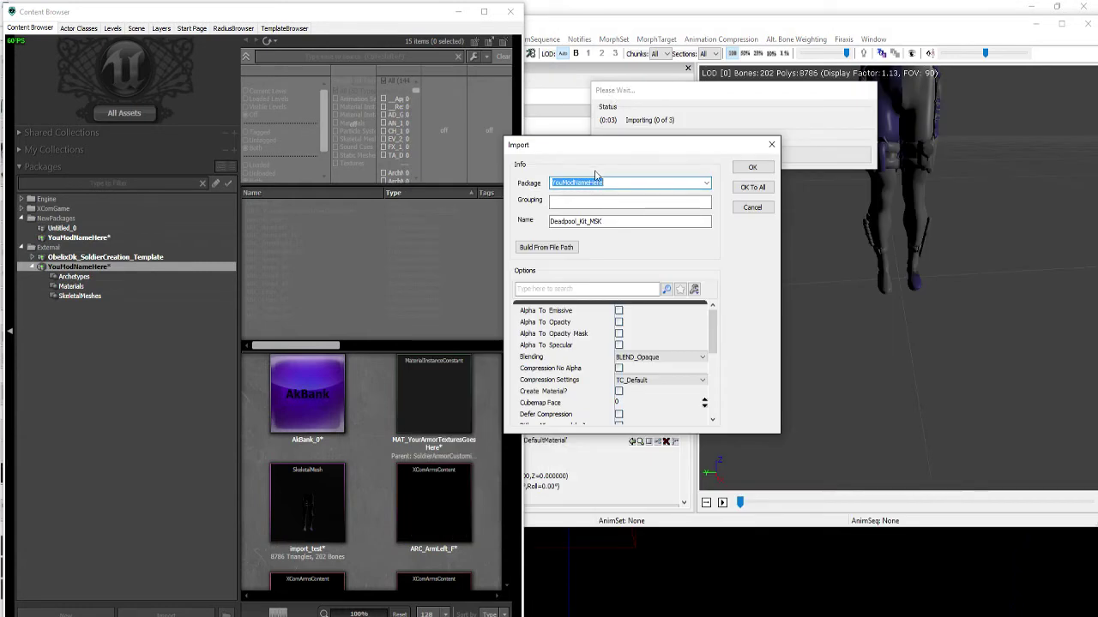
Set the import grouping to Textures for Deadpool_Kit_MSK, keeping the texture's name
{"action": "left_click", "coordinate": [619, 200]}
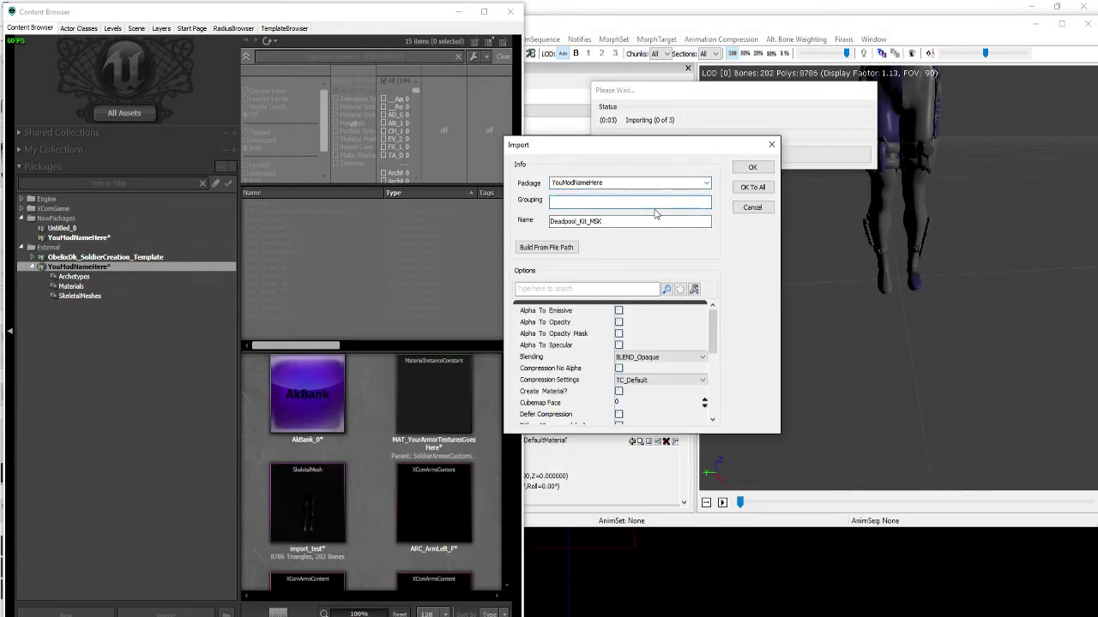
{"action": "type", "text": "Textures"}
{"action": "left_click_drag", "start_coordinate": [590, 221], "coordinate": [636, 221]}
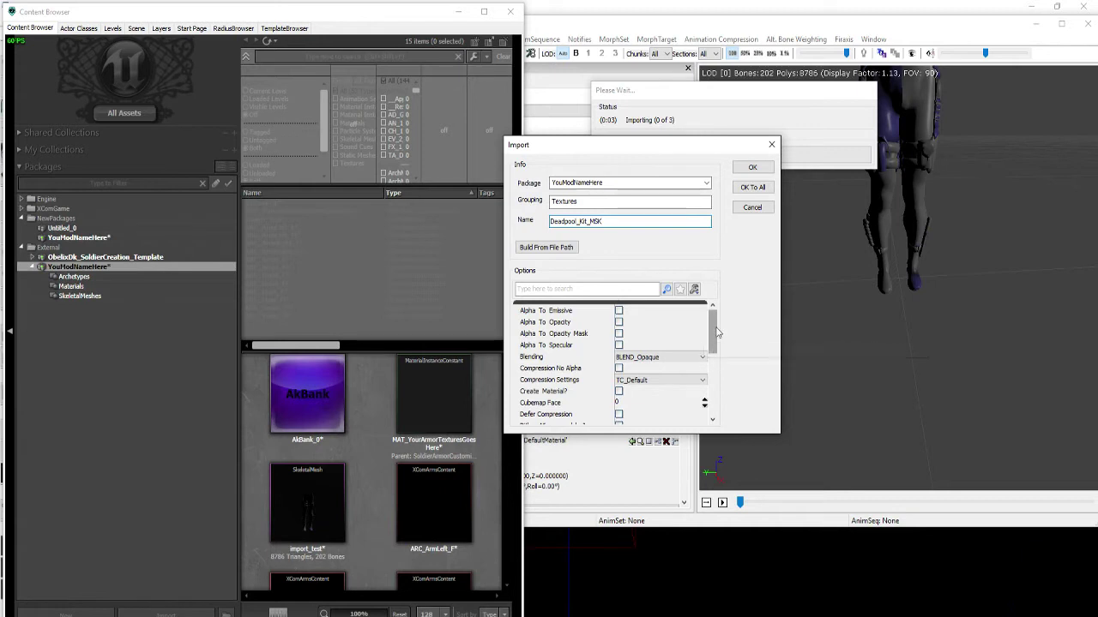
Set the LODGroup of Deadpool_Kit_MSK to the TEXTUREGROUP_CharacterSpecular option and import the texture
{"action": "left_click_drag", "start_coordinate": [717, 332], "coordinate": [716, 370]}
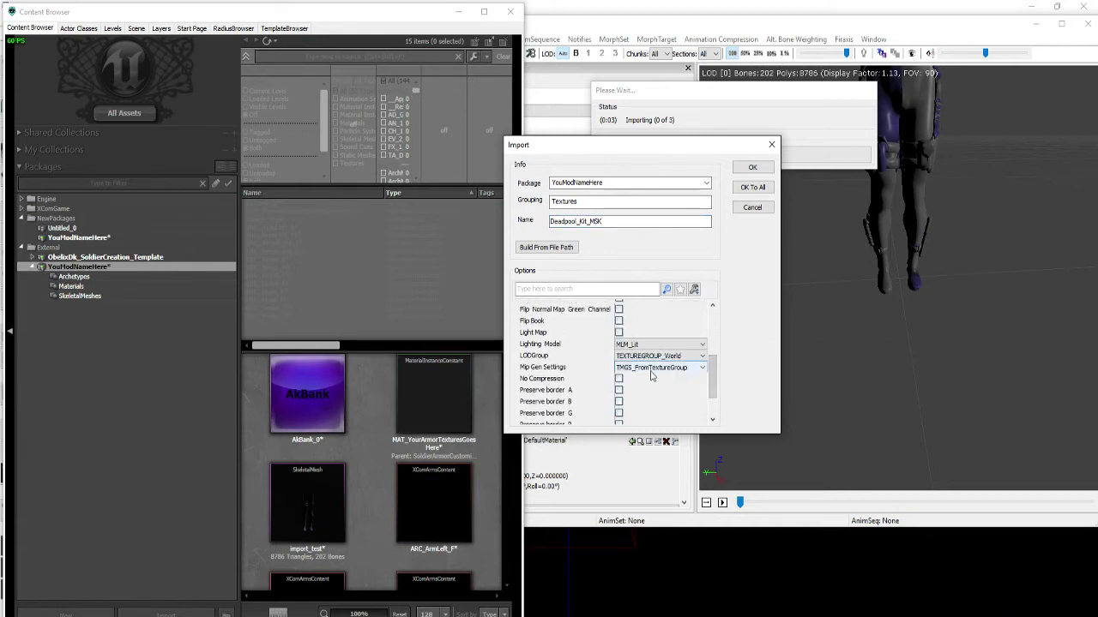
{"action": "left_click", "coordinate": [652, 370]}
{"action": "left_click", "coordinate": [653, 371]}
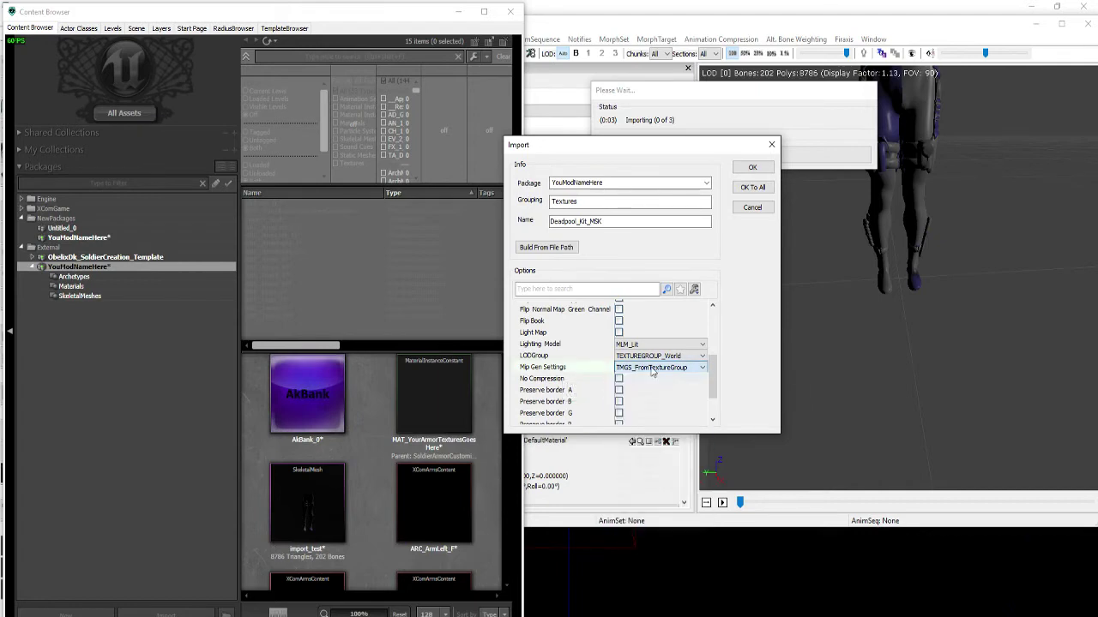
{"action": "left_click", "coordinate": [649, 345]}
{"action": "left_click", "coordinate": [649, 346]}
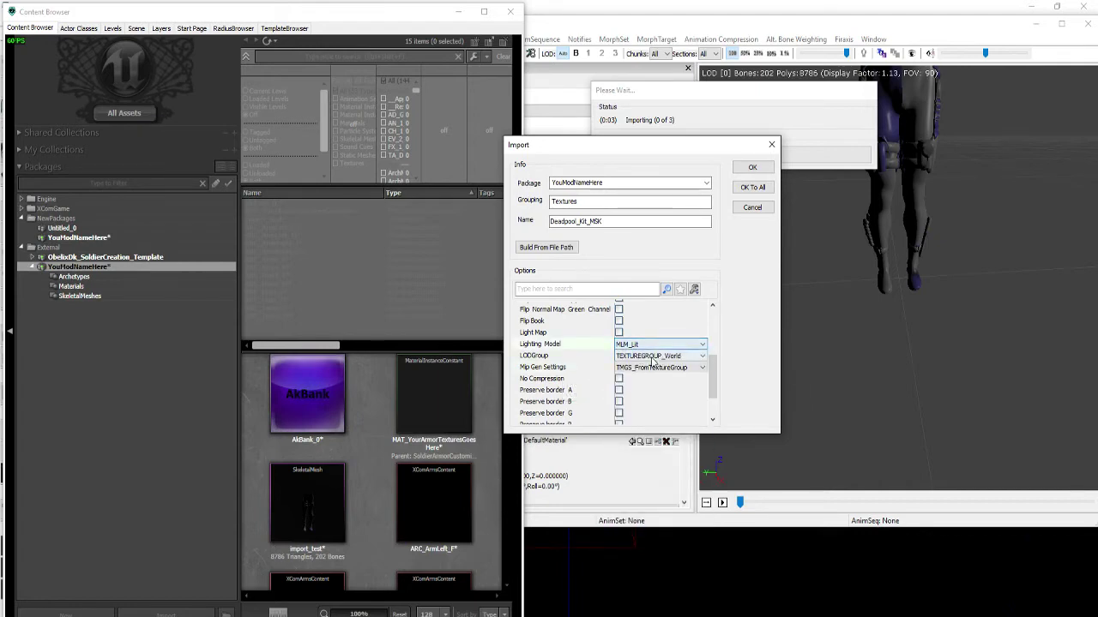
{"action": "left_click", "coordinate": [651, 357]}
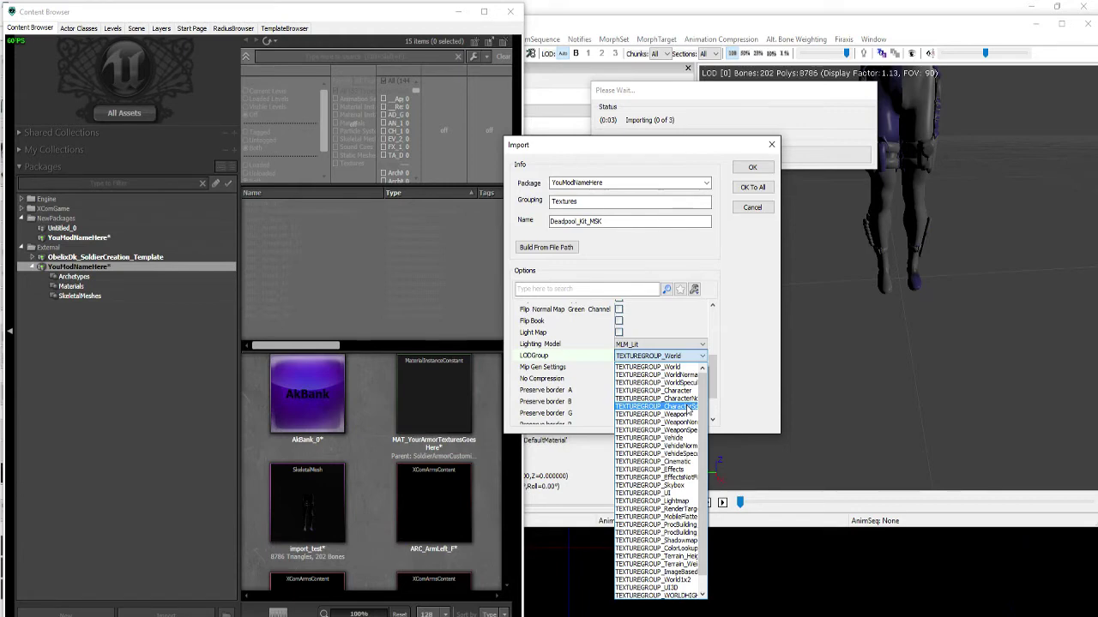
{"action": "left_click", "coordinate": [689, 408]}
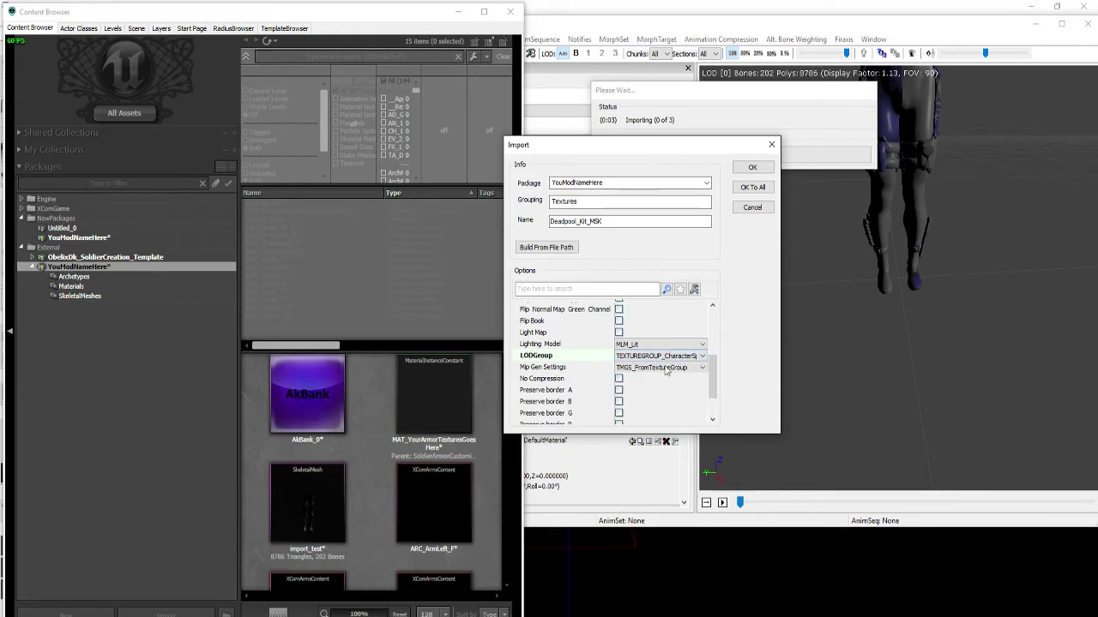
{"action": "left_click", "coordinate": [752, 168]}
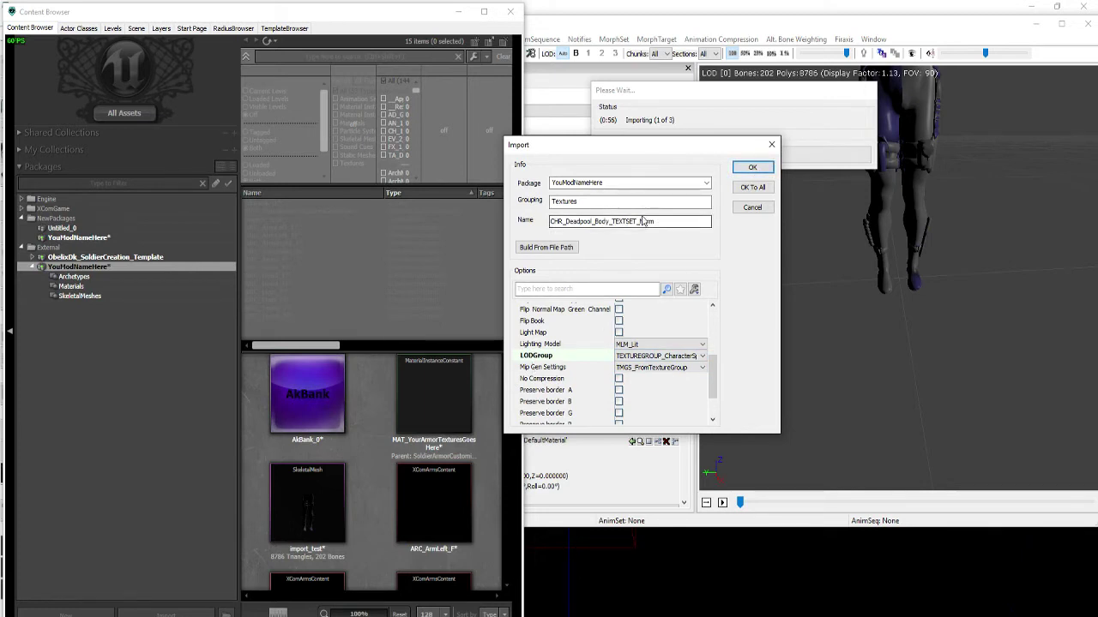
Import CHR_Deadpool_Body_TEXTSET_Norm with the character normal map LODGroup and TC_NormalmapBC5 compression
{"action": "left_click", "coordinate": [675, 357]}
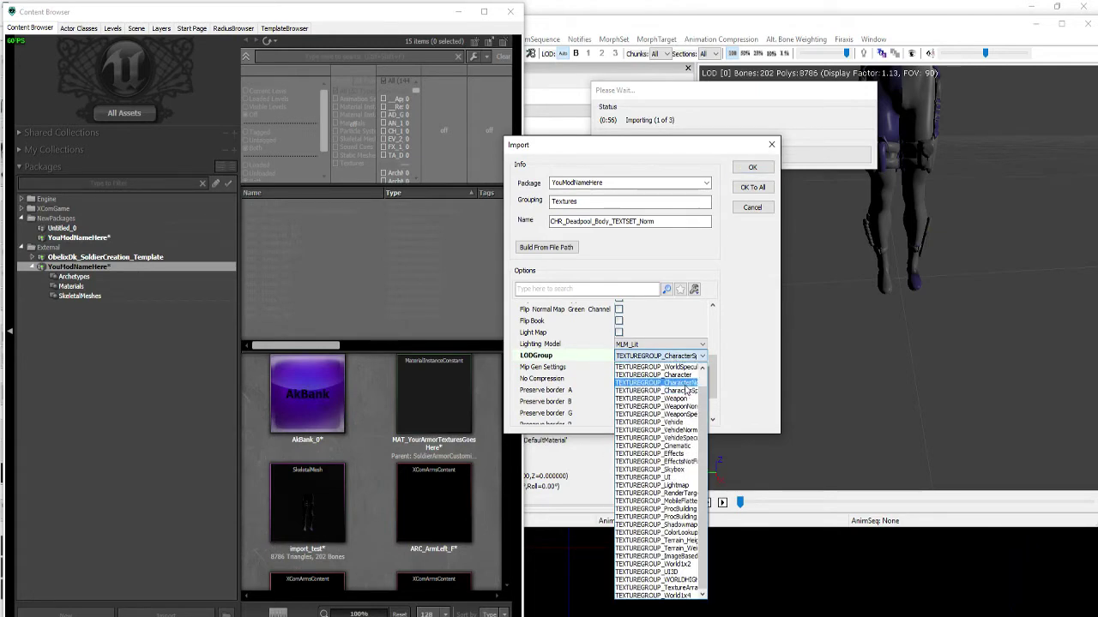
{"action": "left_click", "coordinate": [684, 383]}
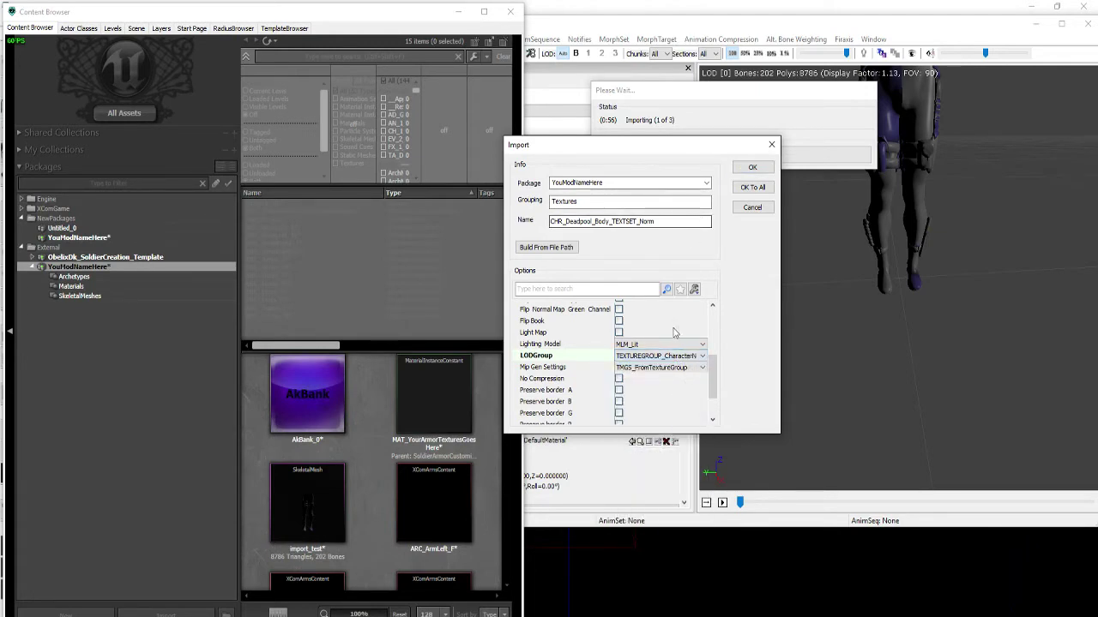
{"action": "scroll", "coordinate": [713, 371], "scroll_direction": "up", "scroll_amount": 4}
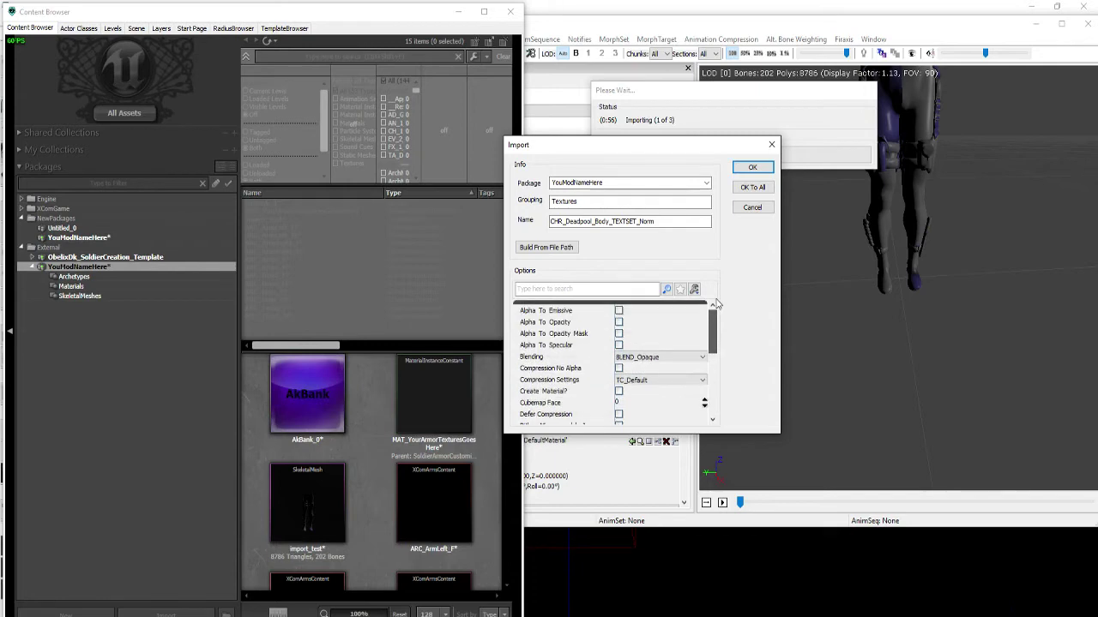
{"action": "left_click", "coordinate": [667, 383]}
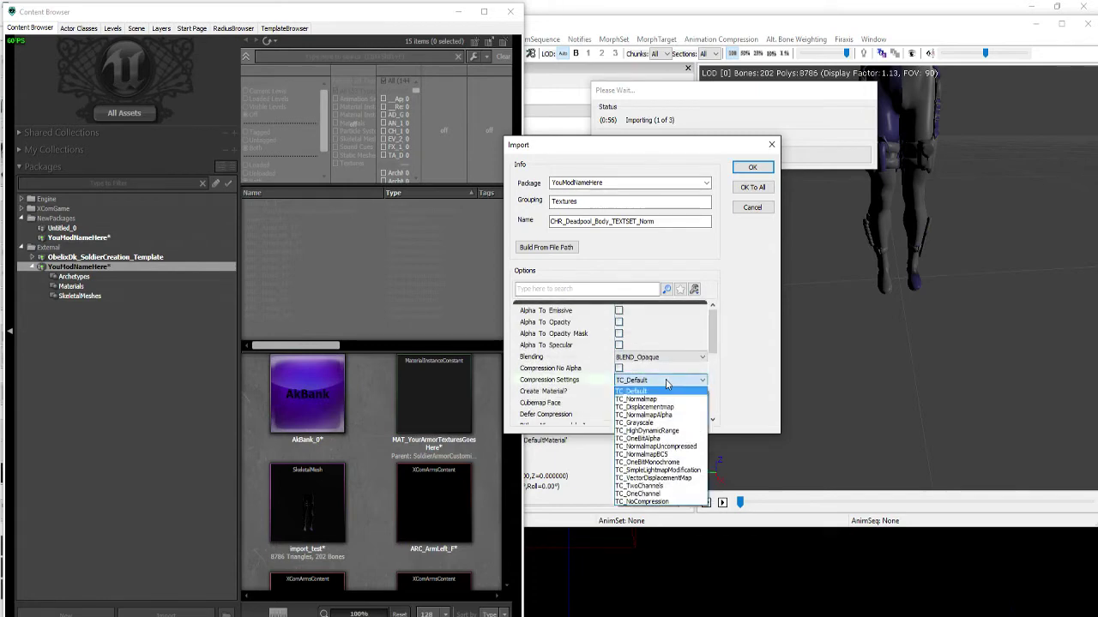
{"action": "left_click", "coordinate": [668, 383]}
{"action": "left_click", "coordinate": [653, 382]}
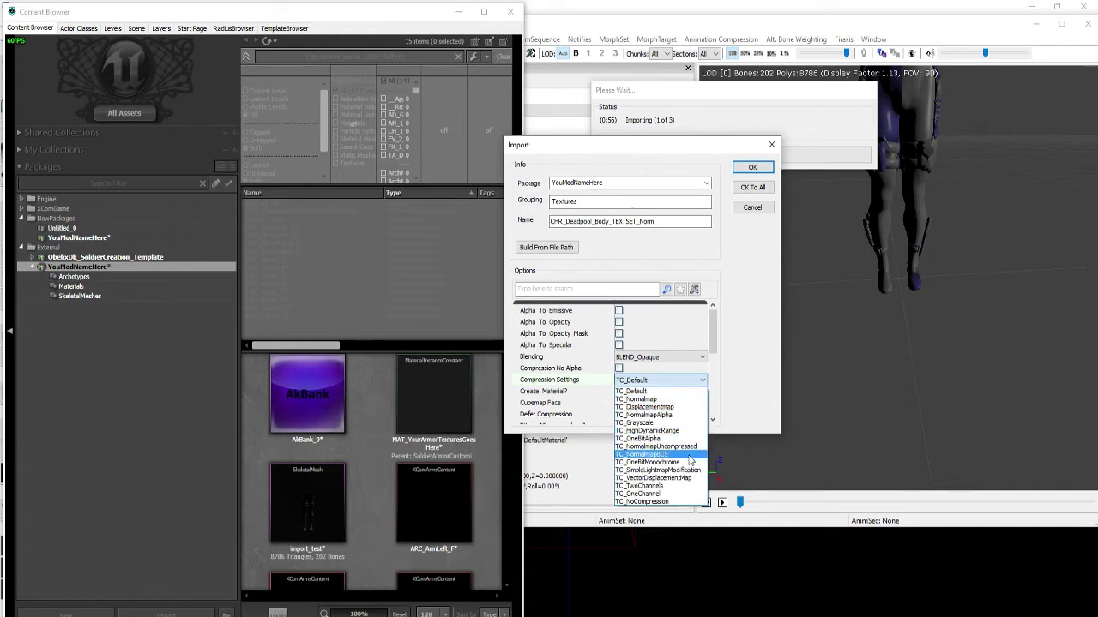
{"action": "left_click", "coordinate": [689, 456]}
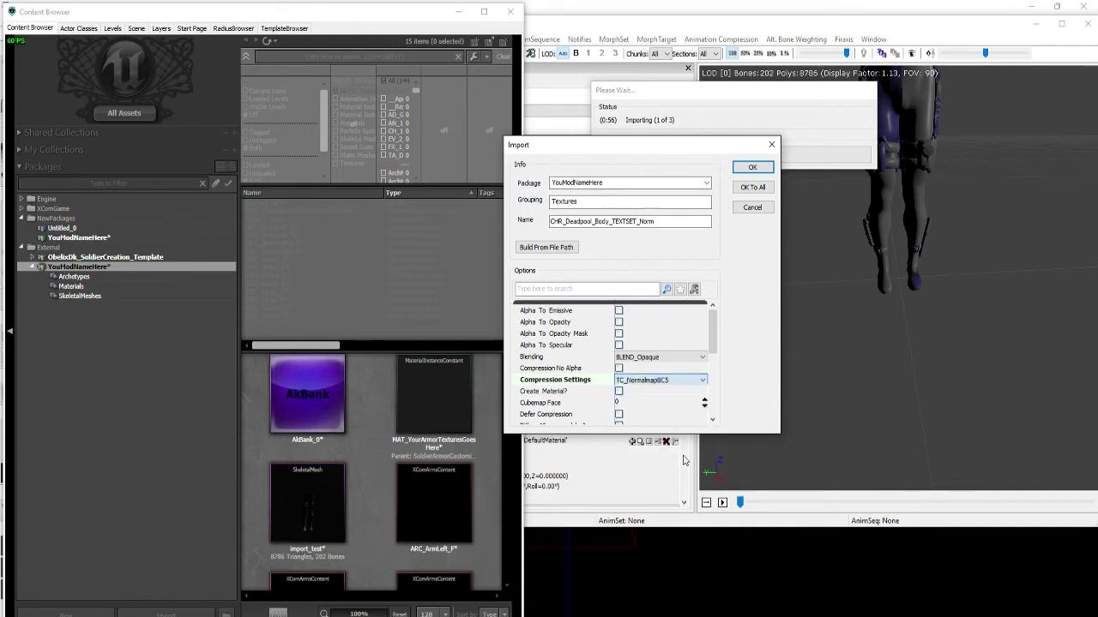
{"action": "left_click", "coordinate": [758, 170]}
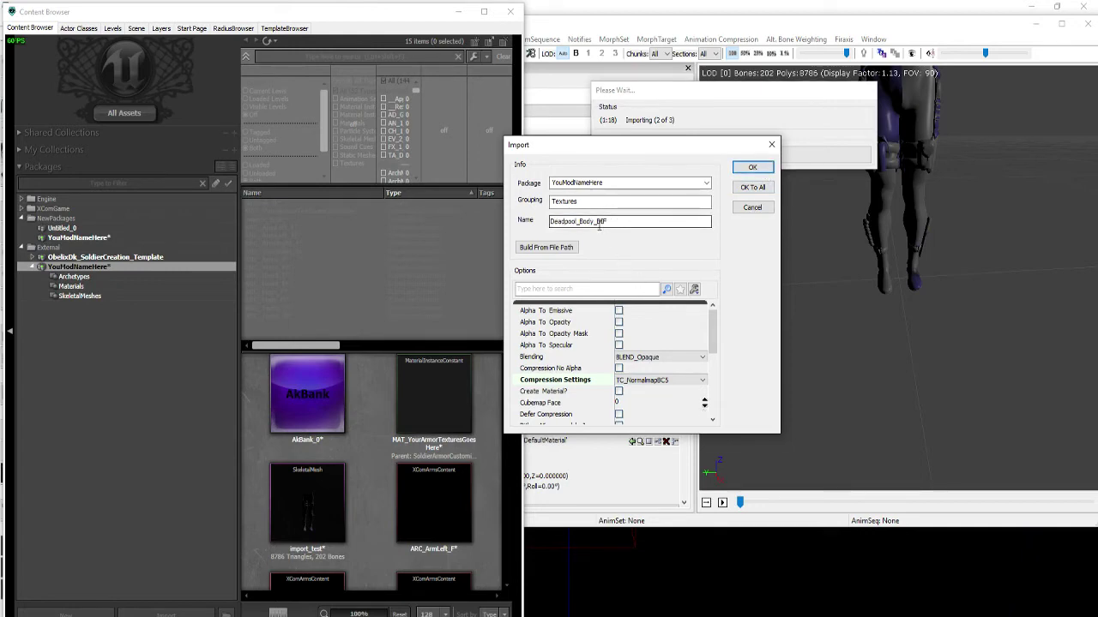
Set the compression settings of Deadpool_Body_DIF to TC_Default
{"action": "left_click", "coordinate": [676, 384]}
{"action": "left_click", "coordinate": [677, 394]}
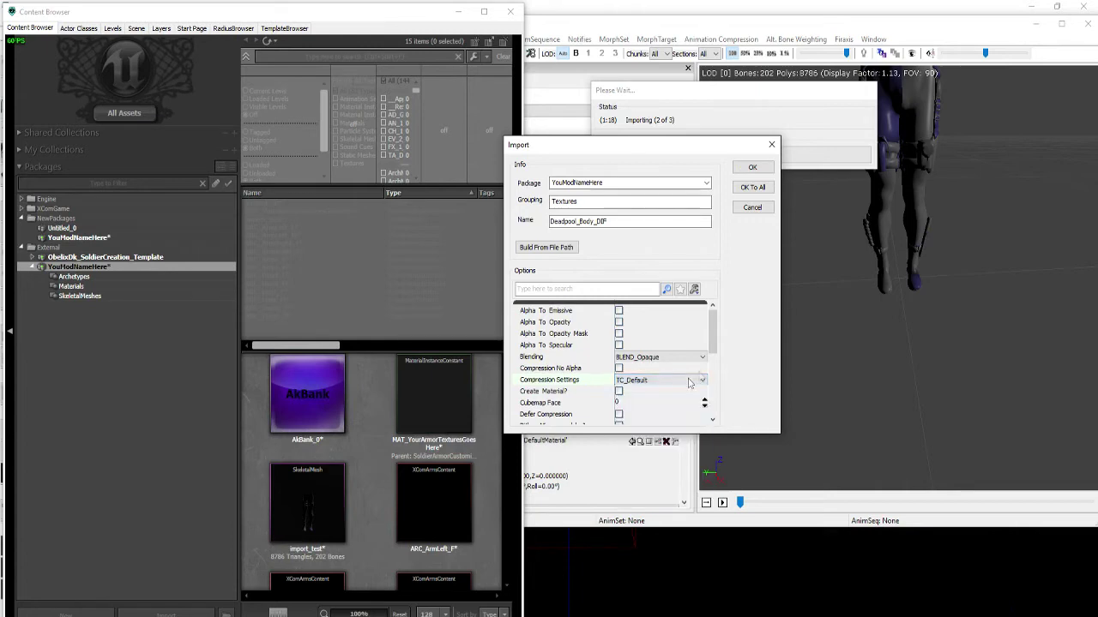
{"action": "scroll", "coordinate": [718, 367], "scroll_direction": "down", "scroll_amount": 3}
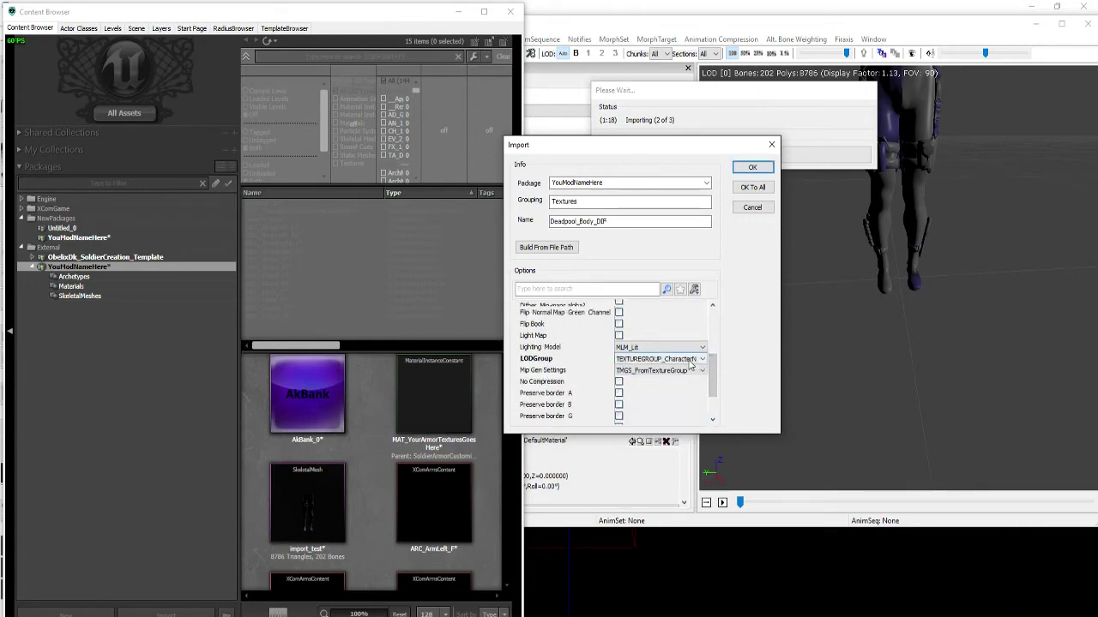
{"action": "left_click", "coordinate": [691, 359]}
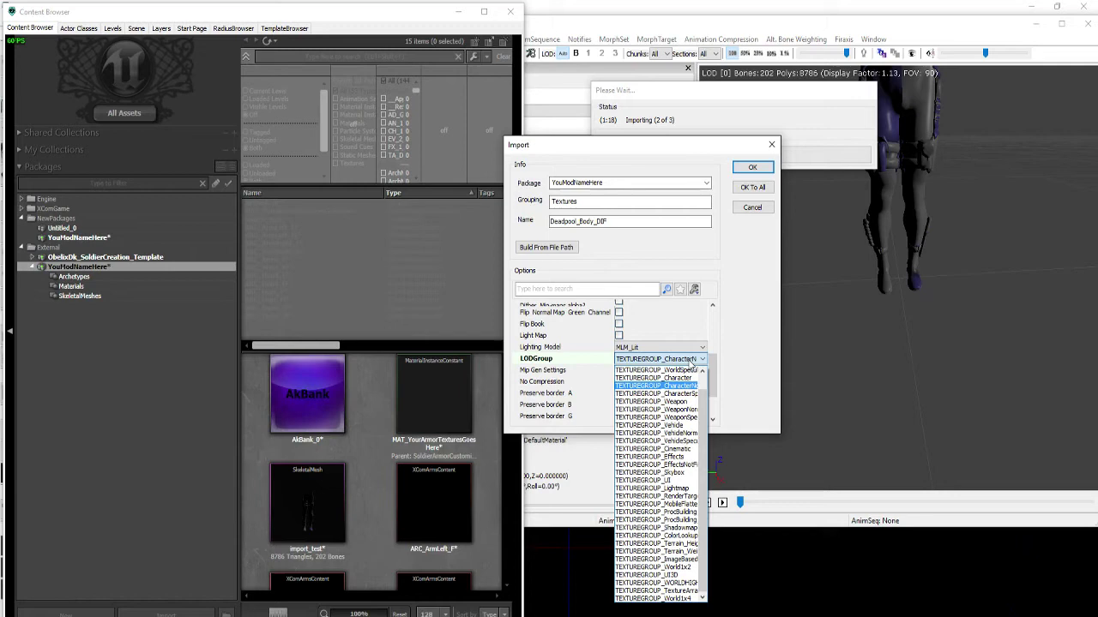
{"action": "left_click", "coordinate": [712, 367]}
{"action": "scroll", "coordinate": [712, 367], "scroll_direction": "up", "scroll_amount": 4}
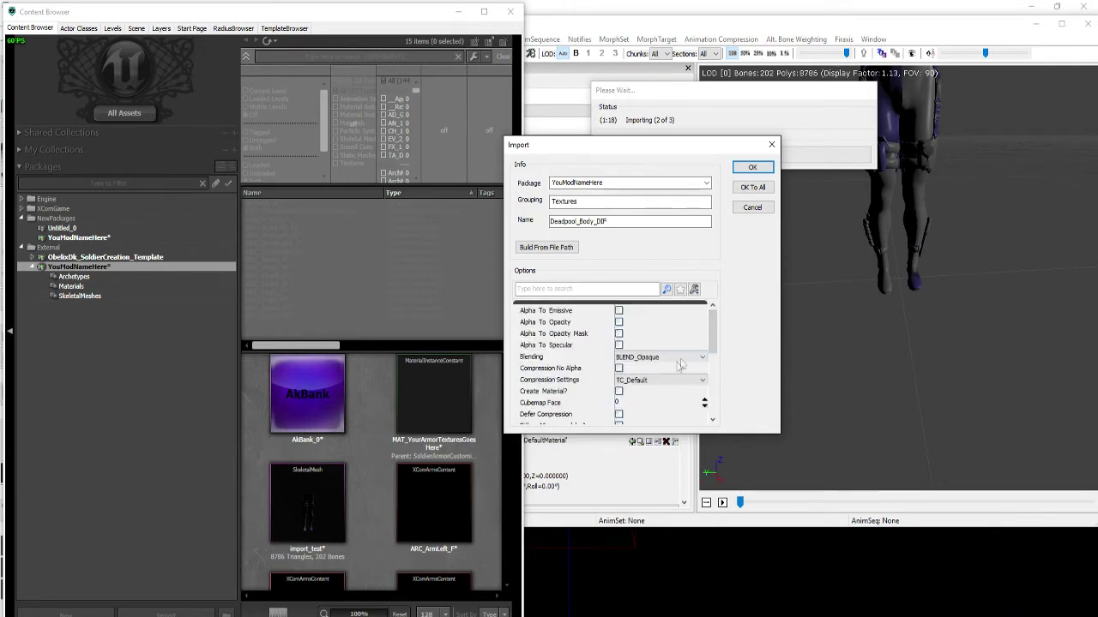
{"action": "left_click", "coordinate": [658, 382]}
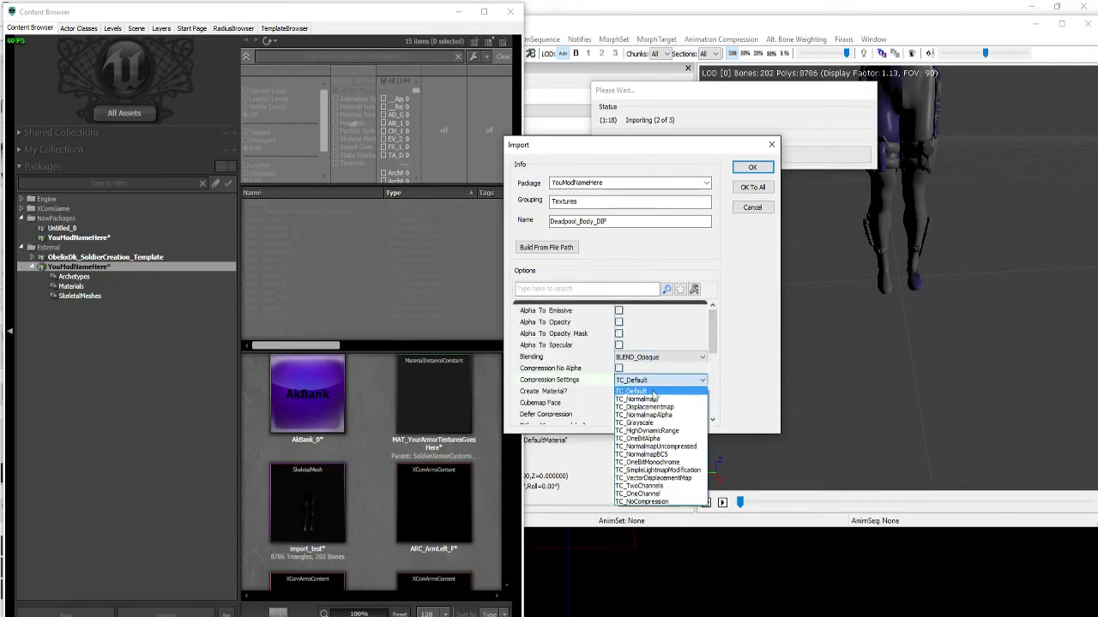
{"action": "left_click", "coordinate": [653, 392]}
Set the LODGroup of Deadpool_Body_DIF to TEXTUREGROUP_Cinematic and import the texture
{"action": "left_click_drag", "start_coordinate": [717, 331], "coordinate": [714, 382]}
{"action": "left_click", "coordinate": [672, 333]}
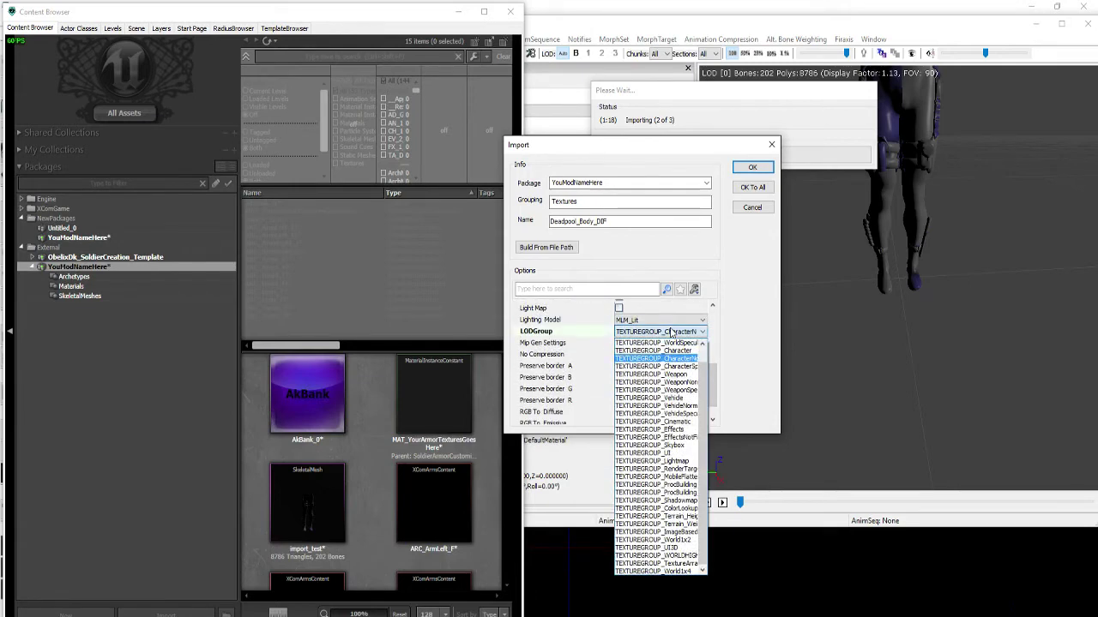
{"action": "left_click", "coordinate": [652, 421]}
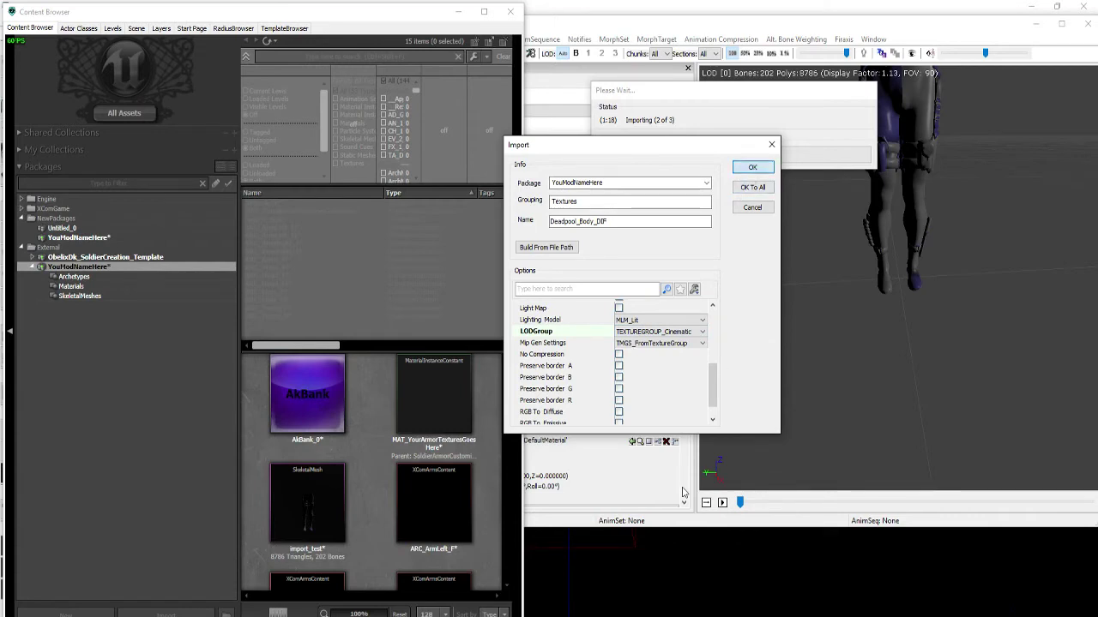
{"action": "key", "text": "Return"}
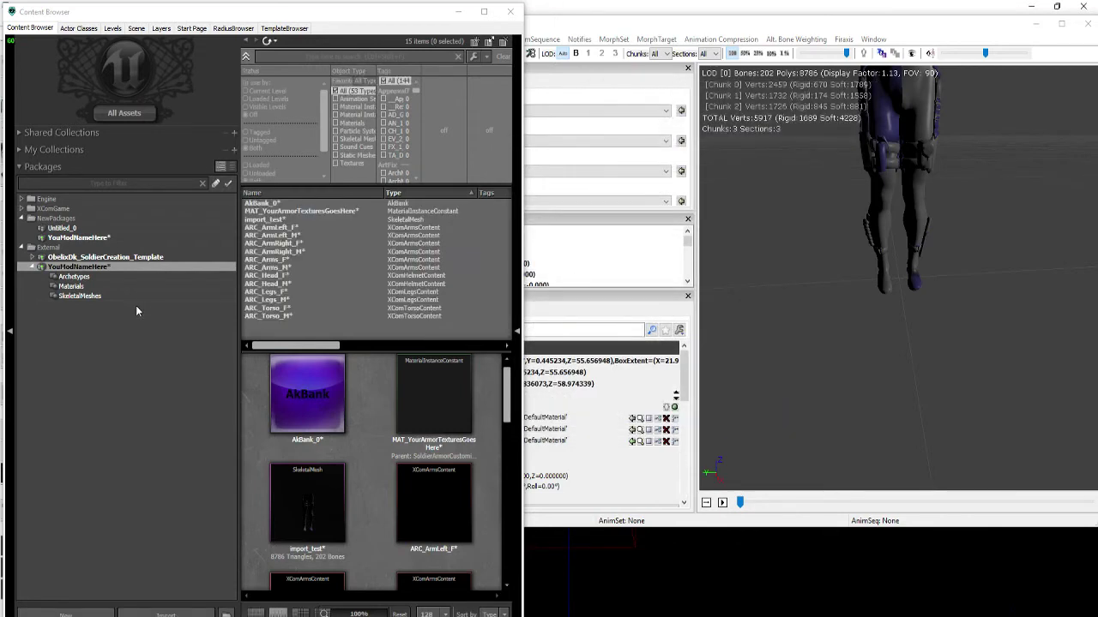
Check the imported textures in the package's Textures group, then select MAT_YourArmorTexturesGoesHere in the Materials group
{"action": "left_click", "coordinate": [65, 306]}
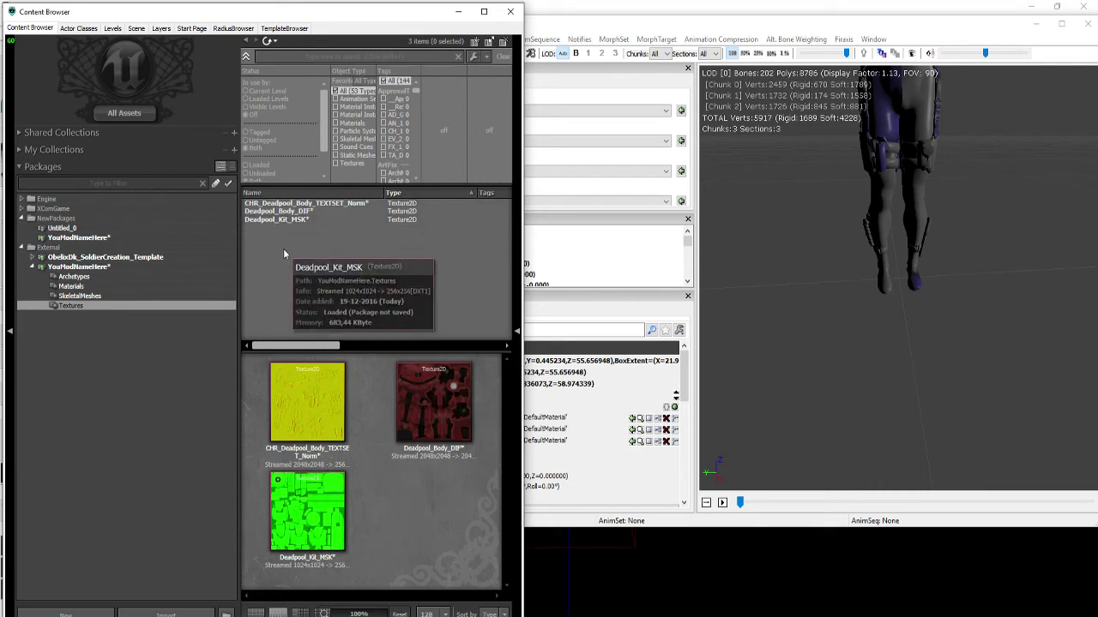
{"action": "left_click", "coordinate": [104, 283]}
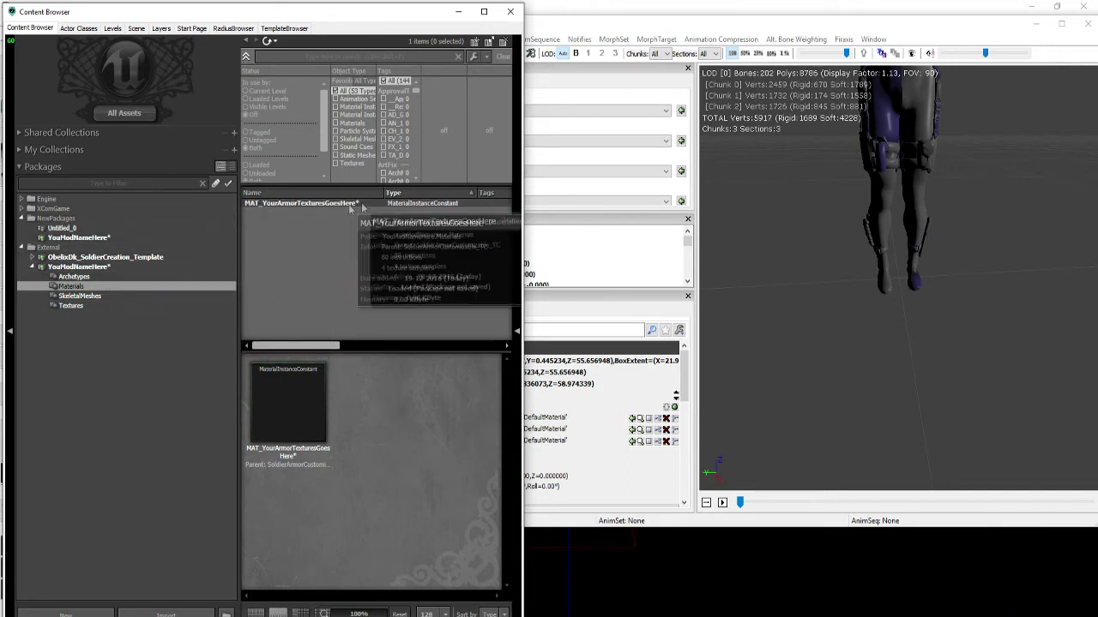
{"action": "left_click", "coordinate": [326, 205]}
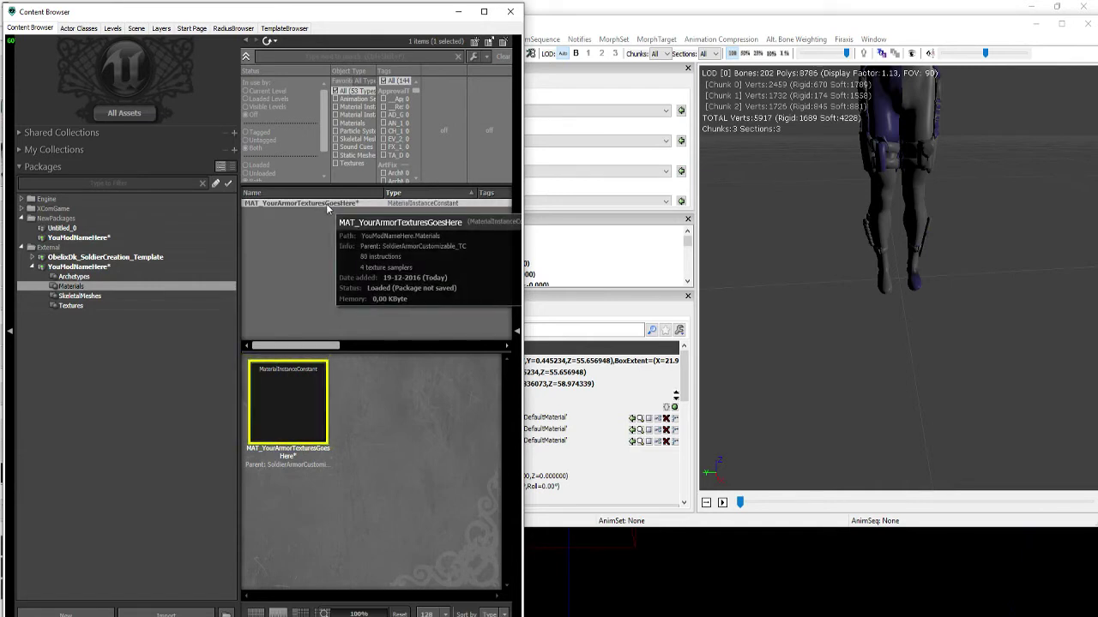
{"action": "right_click", "coordinate": [326, 203]}
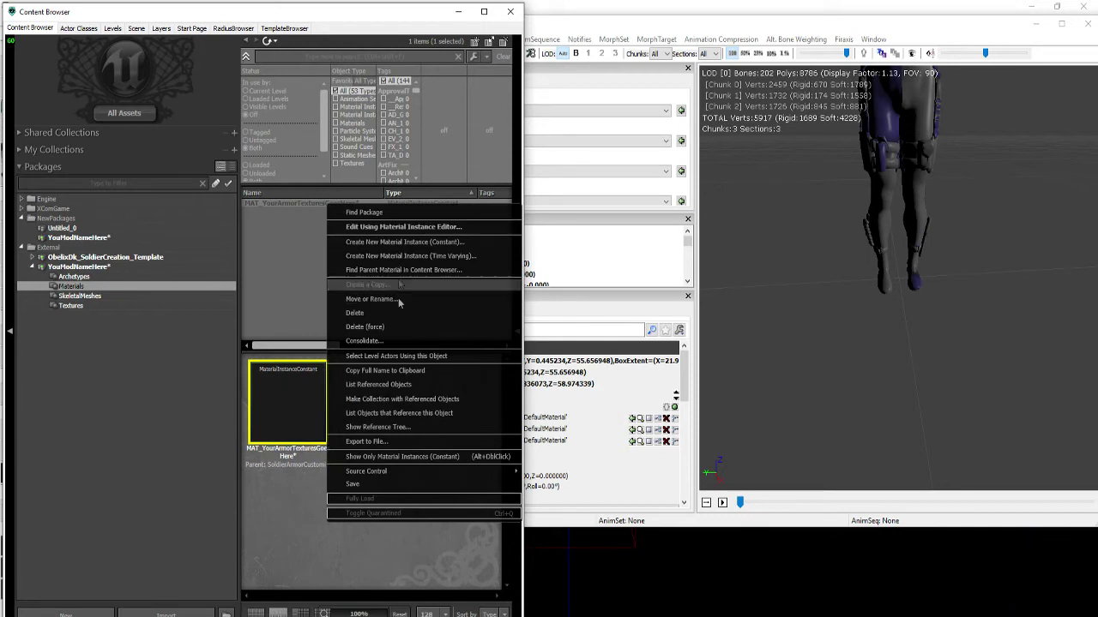
{"action": "left_click", "coordinate": [298, 252]}
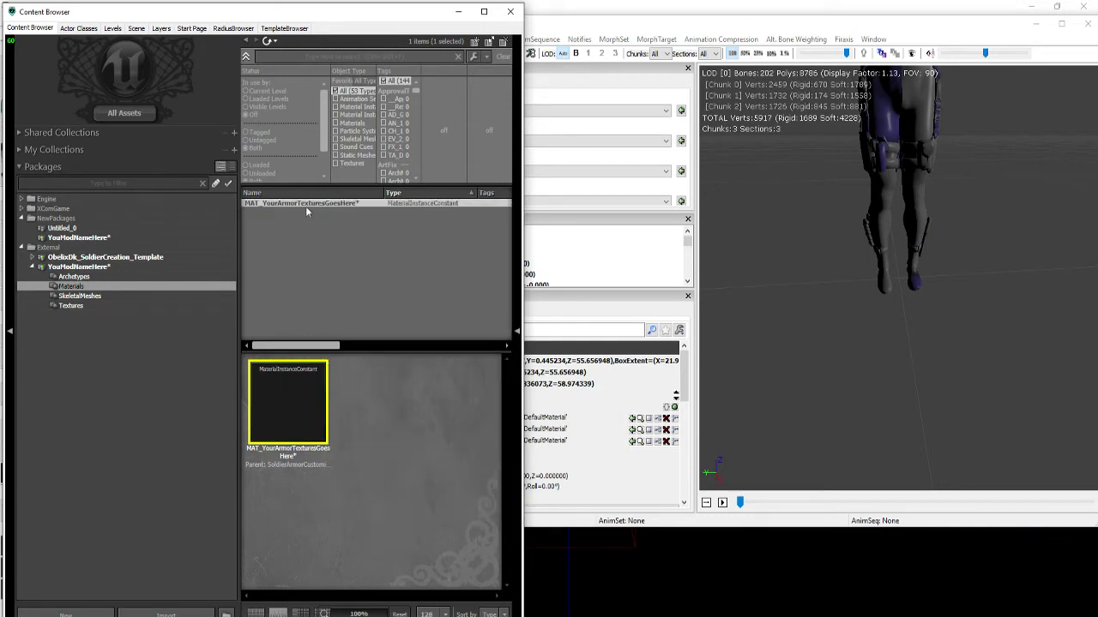
Open MAT_YourArmorTexturesGoesHere in the Material Instance Editor and restore its window to a smaller size beside the Content Browser
{"action": "mouse_move", "coordinate": [306, 205]}
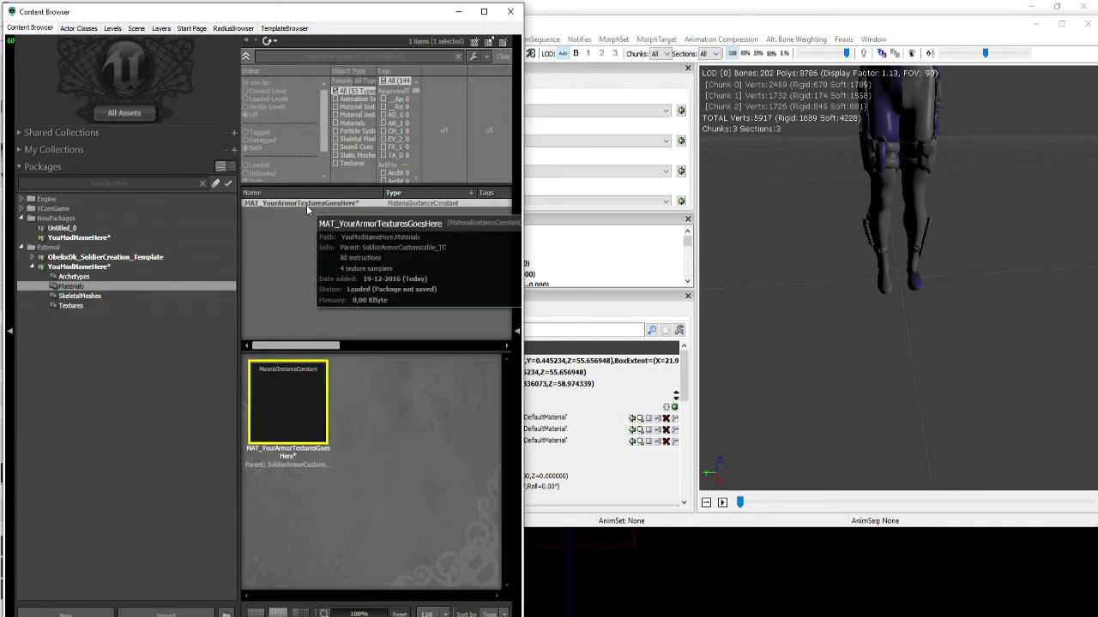
{"action": "double_click", "coordinate": [306, 205]}
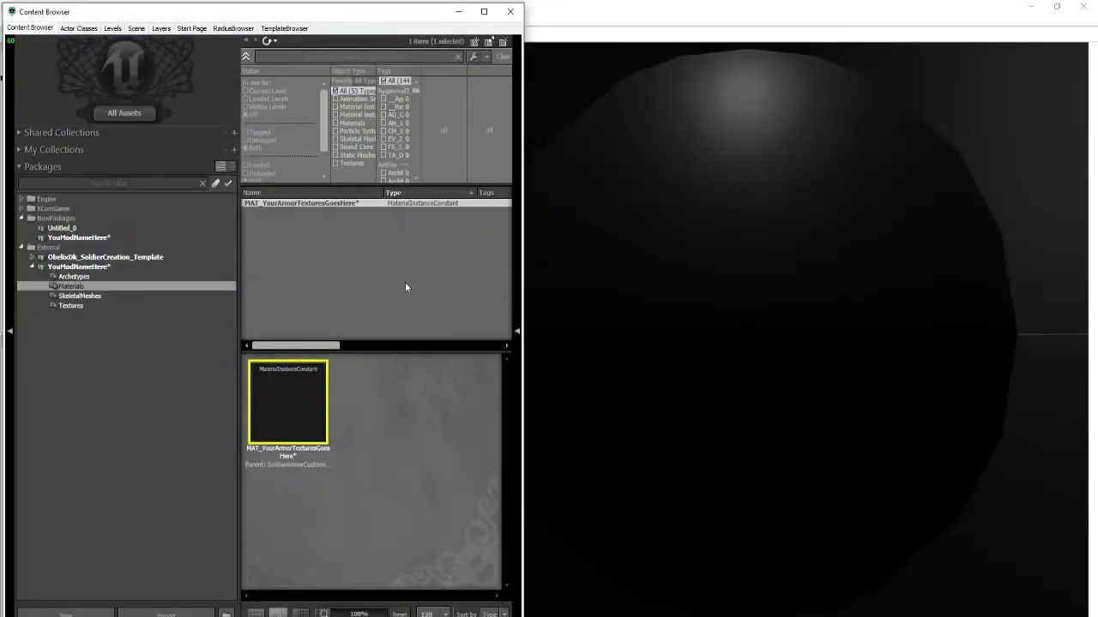
{"action": "left_click", "coordinate": [651, 178]}
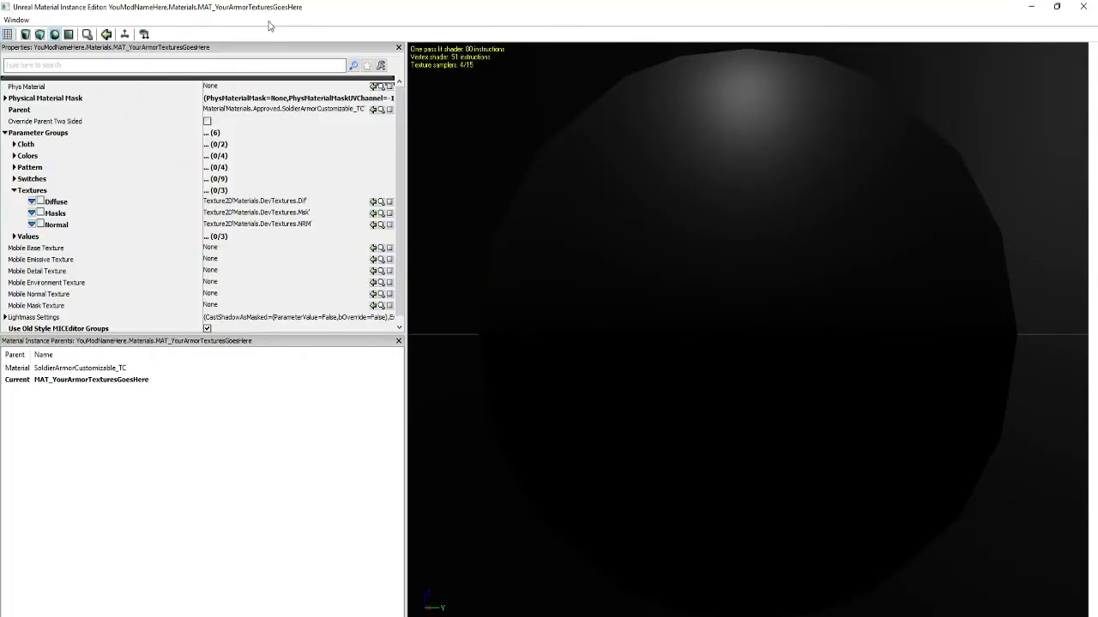
{"action": "double_click", "coordinate": [312, 12]}
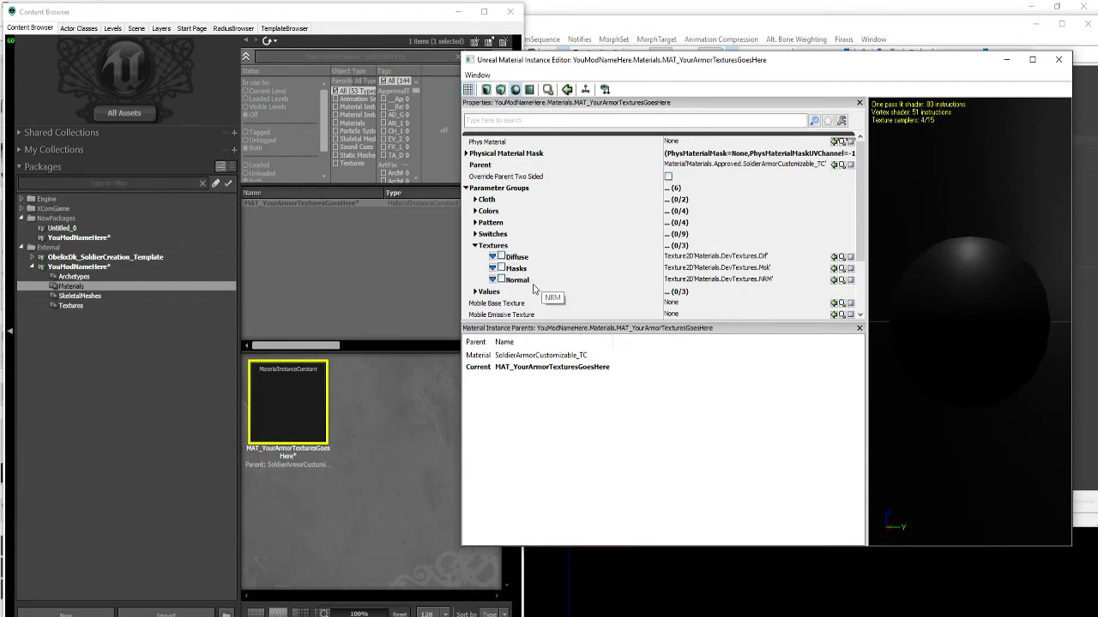
Assign Deadpool_Body_DIF to the Diffuse parameter and Deadpool_Kit_MSK to the Masks parameter of MAT_YourArmorTexturesGoesHere
{"action": "left_click", "coordinate": [91, 306]}
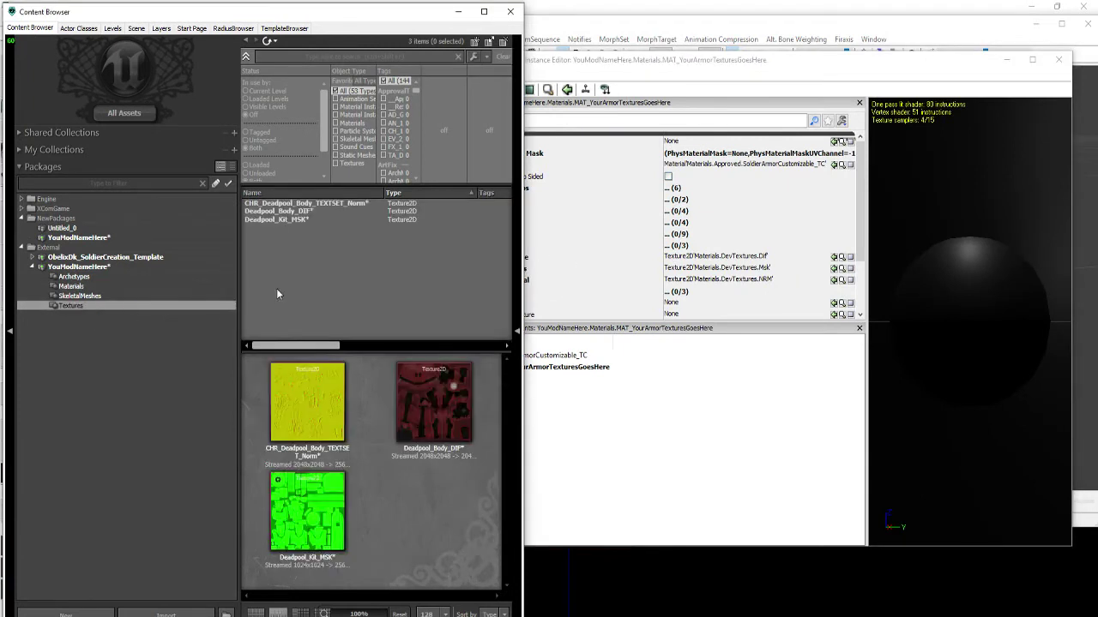
{"action": "left_click", "coordinate": [335, 213]}
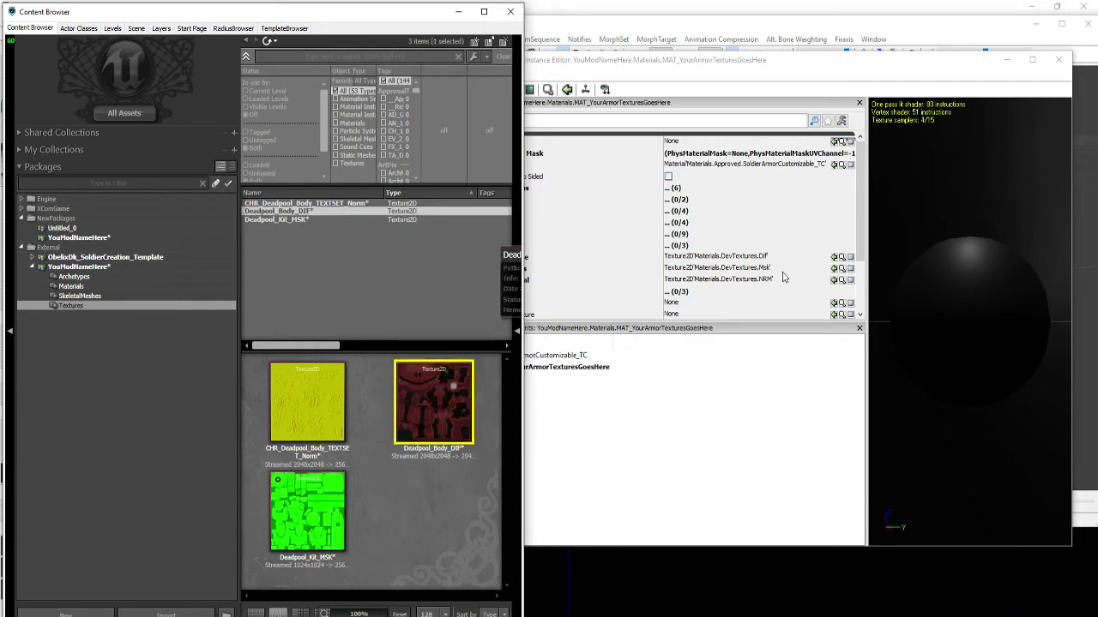
{"action": "left_click", "coordinate": [833, 256]}
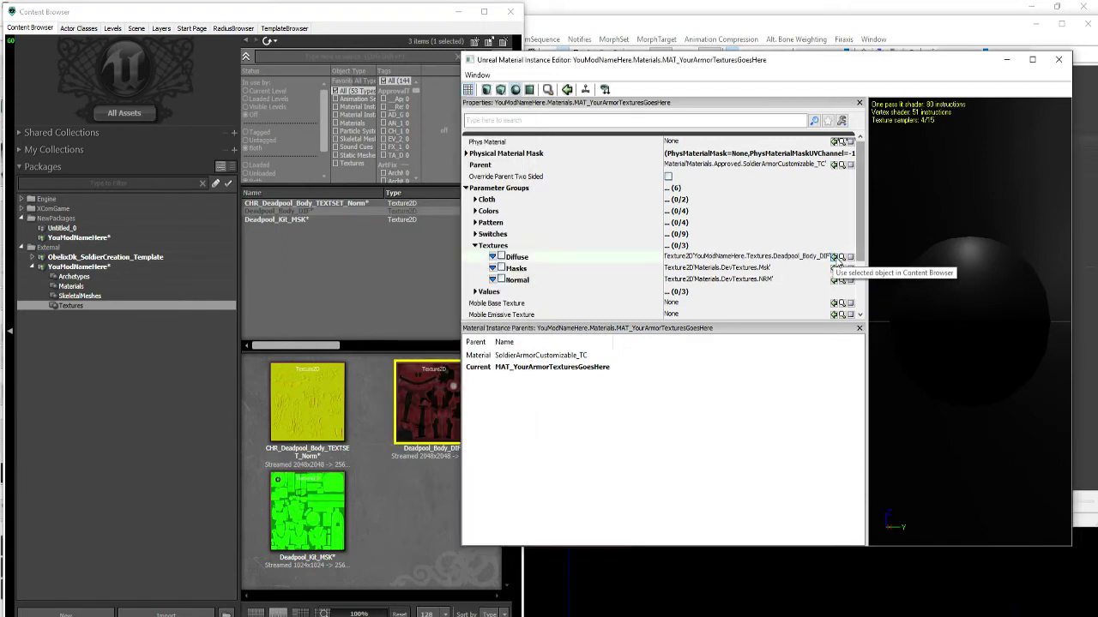
{"action": "left_click", "coordinate": [333, 220]}
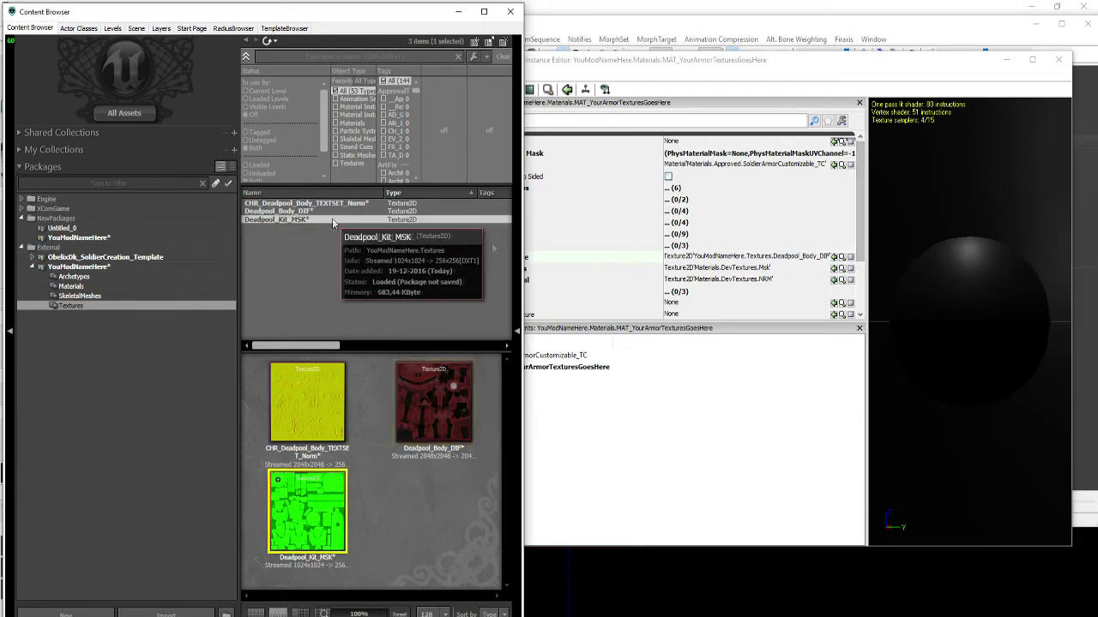
{"action": "left_click", "coordinate": [833, 268]}
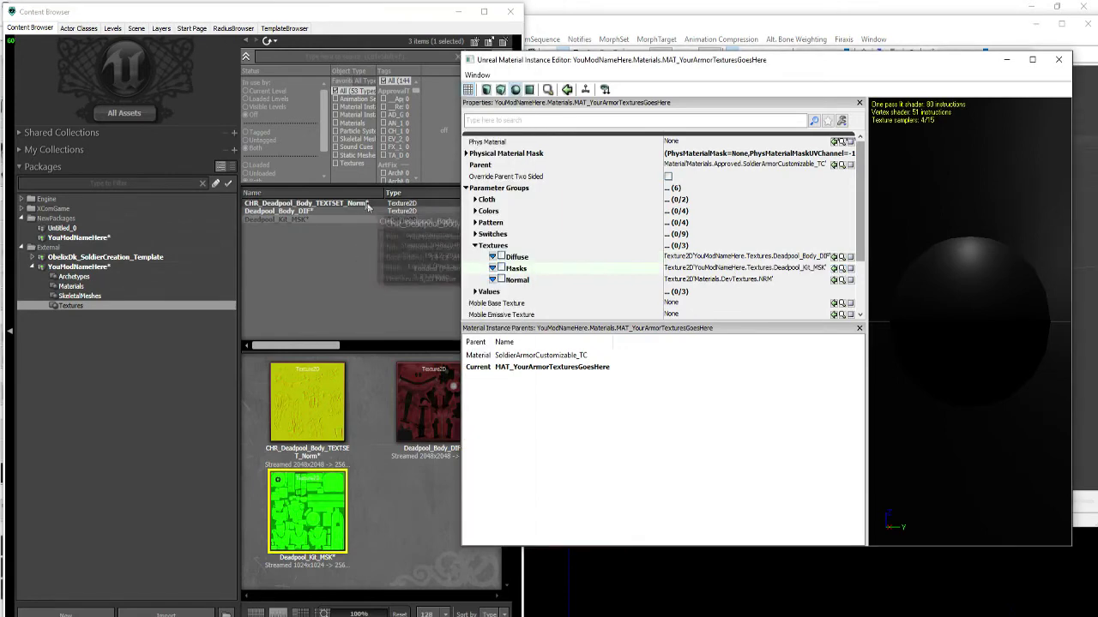
Assign CHR_Deadpool_Body_TEXTSET_Norm to the Normal parameter, enable the Diffuse, Masks and Normal overrides, and close the material editor
{"action": "left_click", "coordinate": [369, 204]}
{"action": "left_click", "coordinate": [834, 280]}
{"action": "left_click", "coordinate": [501, 279]}
{"action": "left_click", "coordinate": [500, 267]}
{"action": "left_click", "coordinate": [501, 256]}
{"action": "left_click_drag", "start_coordinate": [999, 318], "coordinate": [1046, 224]}
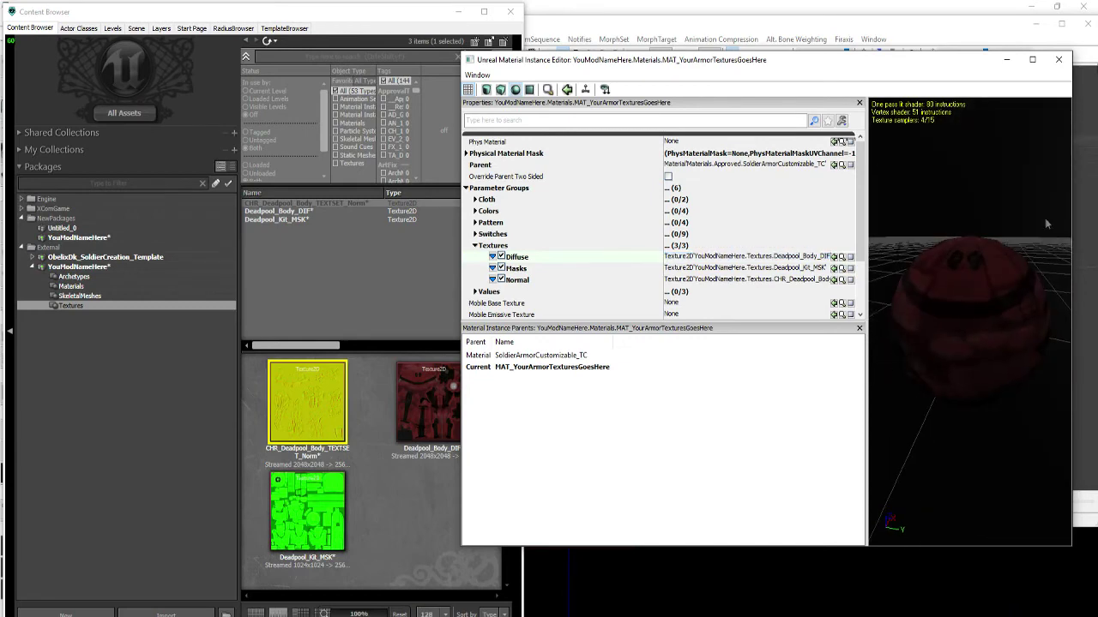
{"action": "left_click", "coordinate": [1058, 60]}
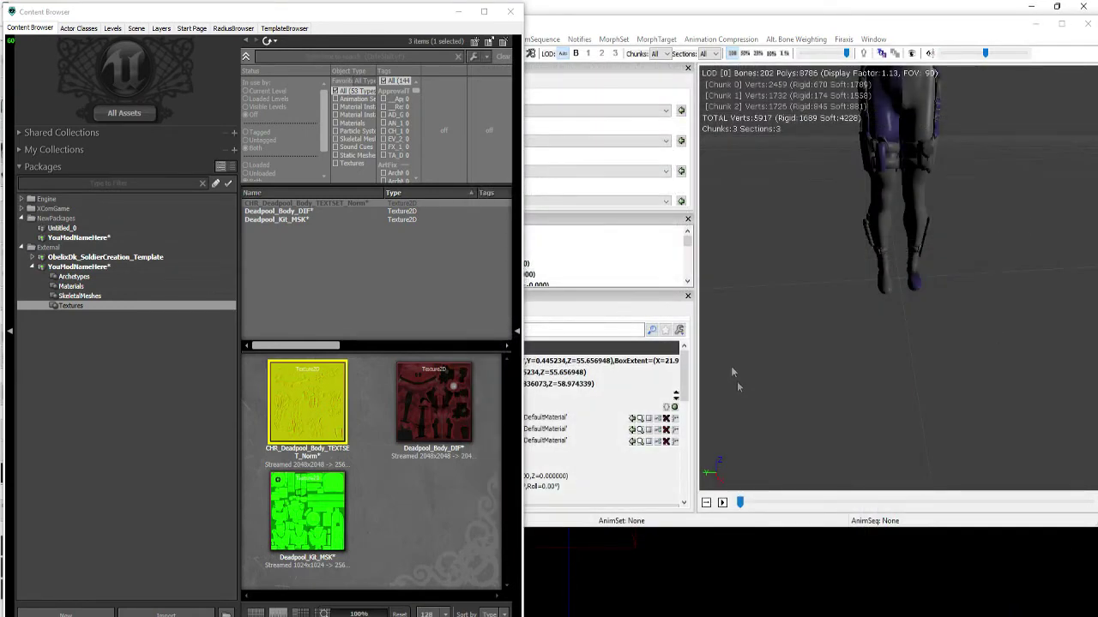
Examine the imported leg mesh and its material slots in the AnimSet Editor, then close the editor
{"action": "left_click_drag", "start_coordinate": [937, 221], "coordinate": [977, 214]}
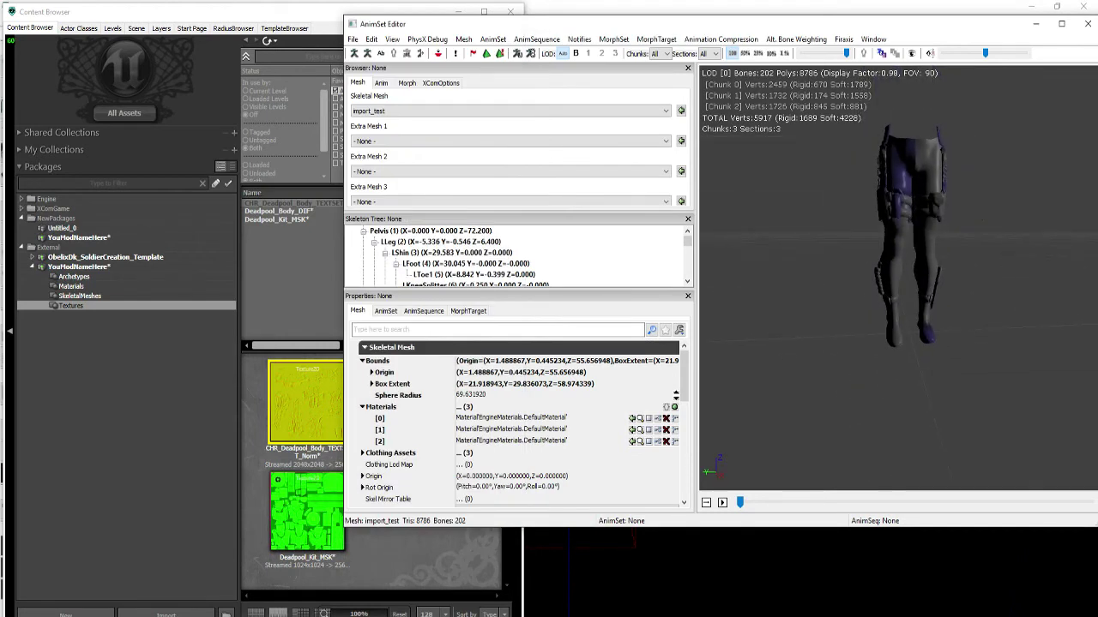
{"action": "scroll", "coordinate": [909, 232], "scroll_direction": "up", "scroll_amount": 3}
{"action": "left_click_drag", "start_coordinate": [1004, 255], "coordinate": [906, 245]}
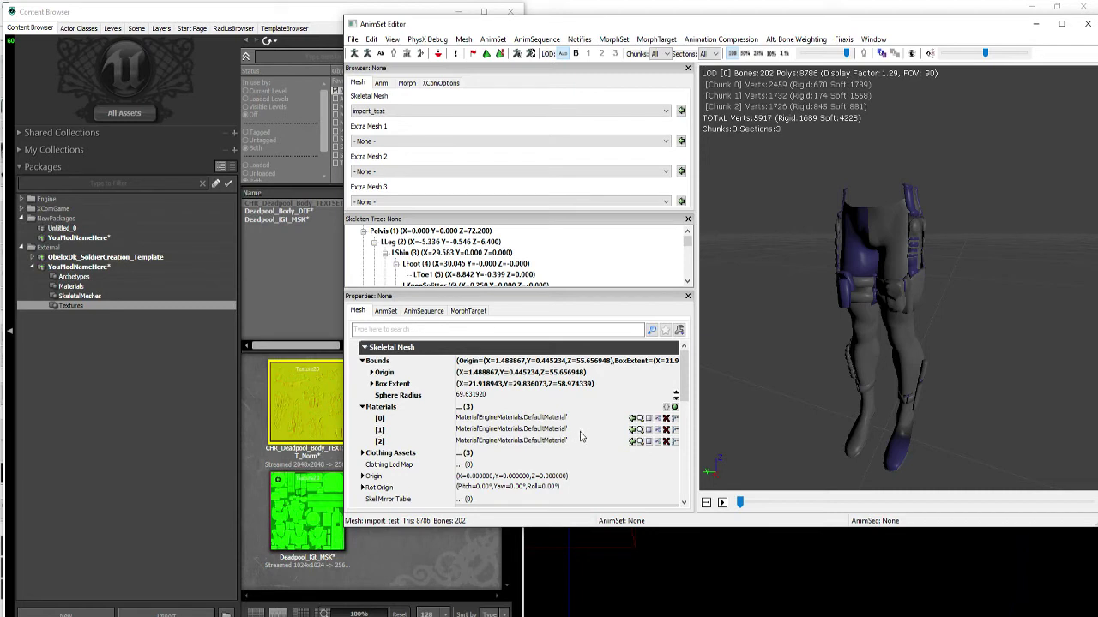
{"action": "mouse_move", "coordinate": [778, 416]}
{"action": "left_mouse_down"}
{"action": "mouse_move", "coordinate": [827, 416]}
{"action": "mouse_move", "coordinate": [782, 417]}
{"action": "left_mouse_up"}
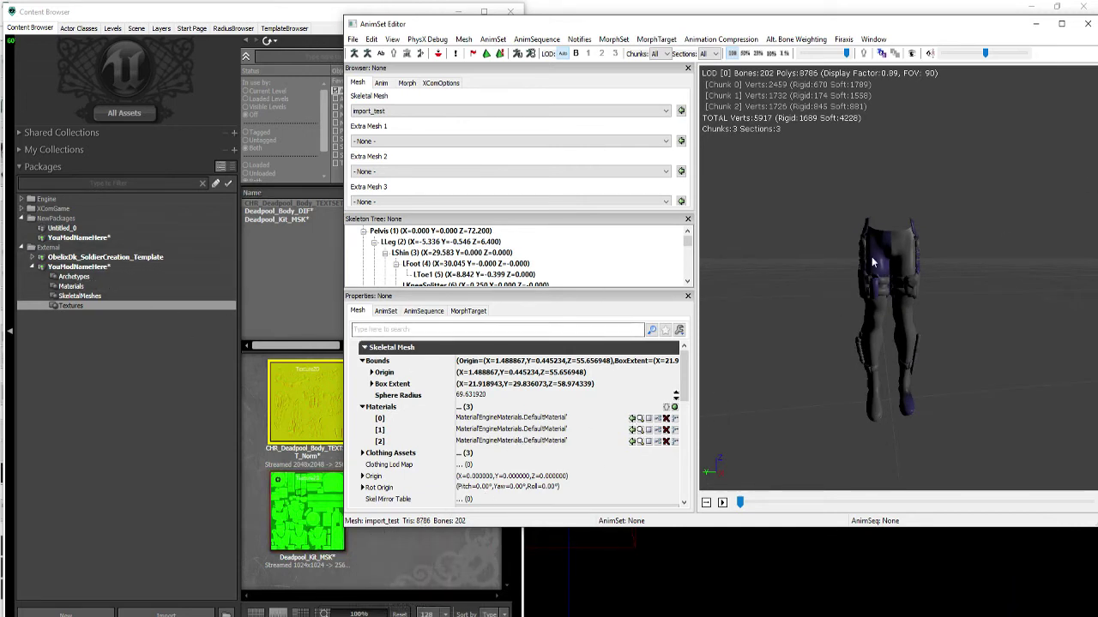
{"action": "left_click", "coordinate": [1087, 23]}
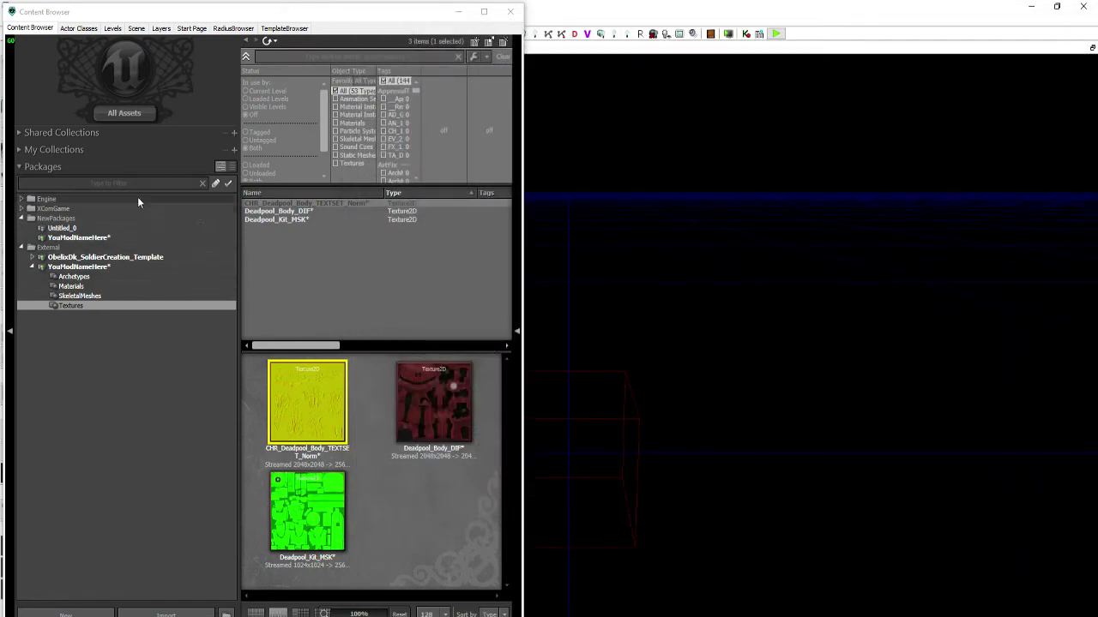
Reopen import_test from the SkeletalMeshes group, look over the leg mesh, and close the AnimSet Editor
{"action": "left_click", "coordinate": [105, 295]}
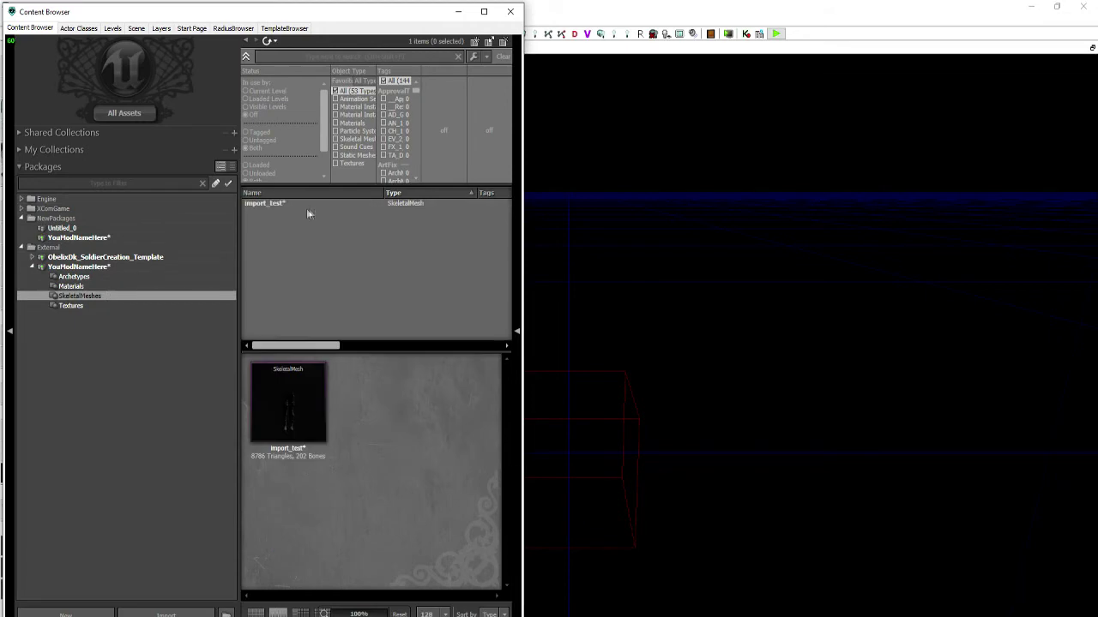
{"action": "left_click", "coordinate": [304, 205]}
{"action": "double_click", "coordinate": [304, 205]}
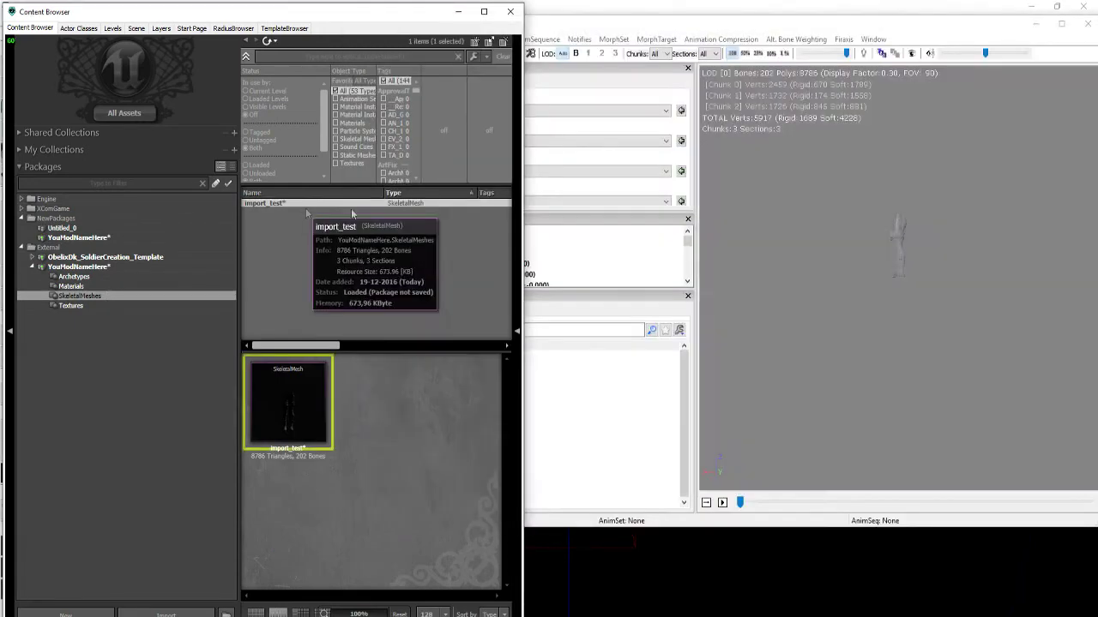
{"action": "scroll", "coordinate": [837, 258], "scroll_direction": "up", "scroll_amount": 5}
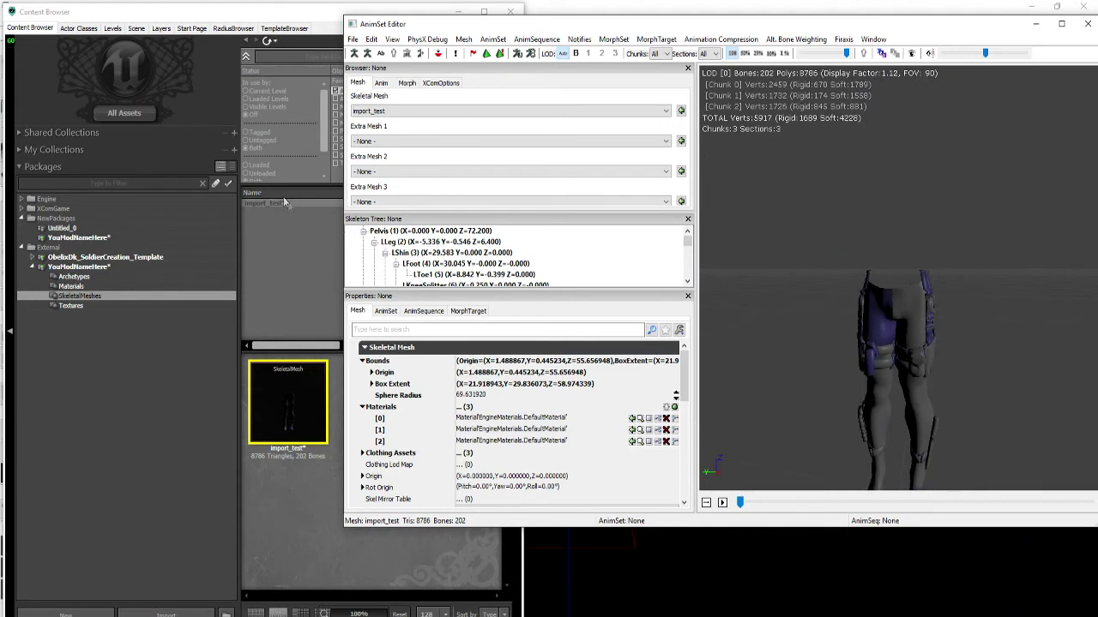
{"action": "left_click", "coordinate": [331, 209]}
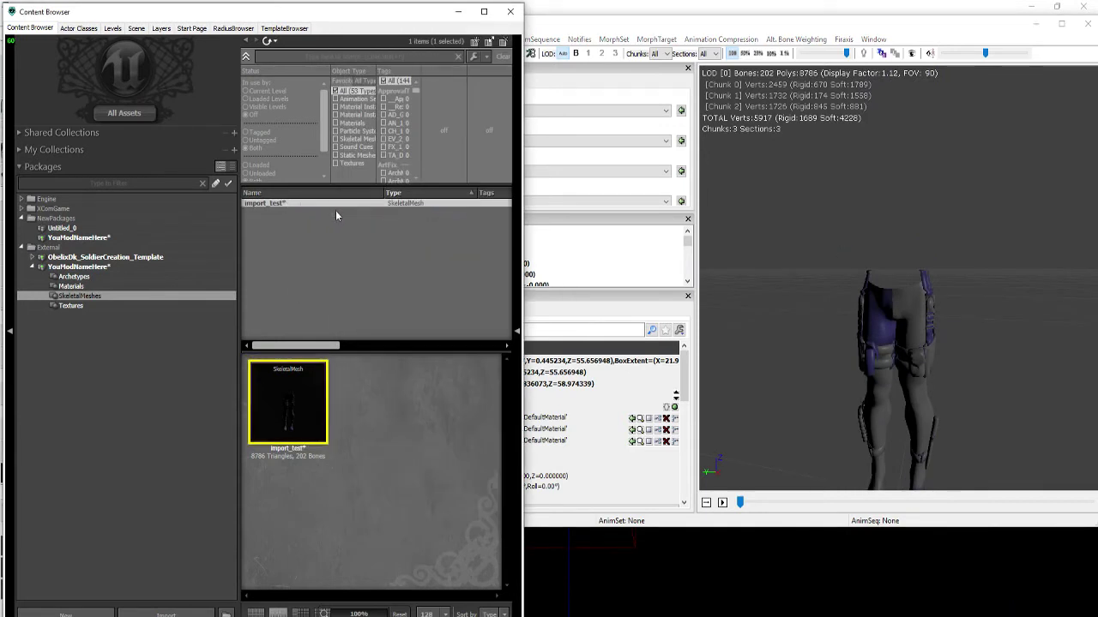
{"action": "left_click", "coordinate": [762, 321]}
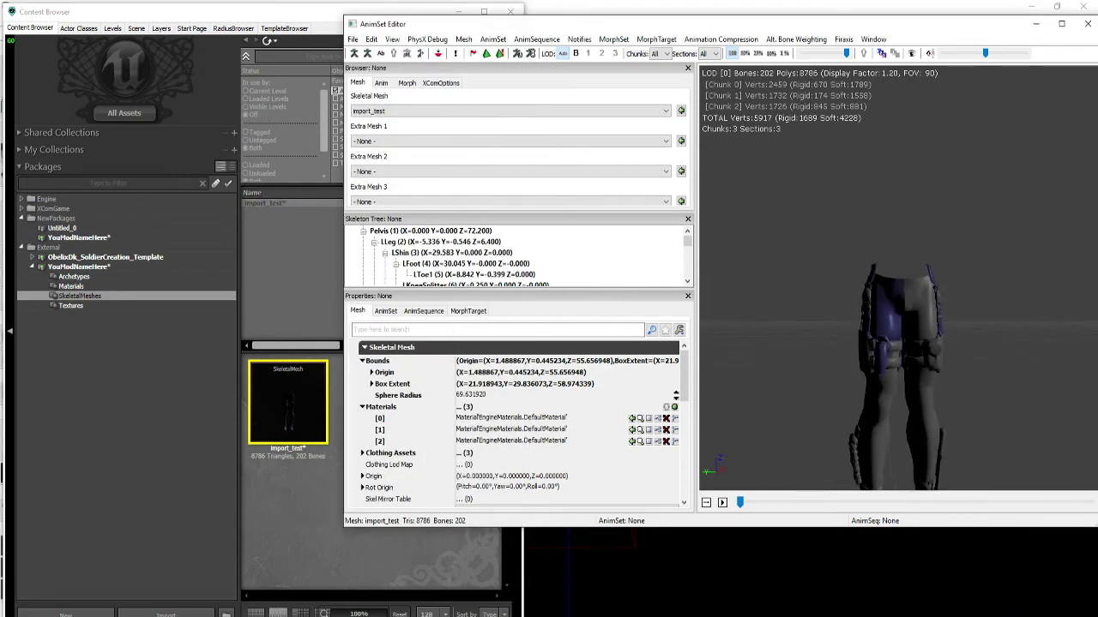
{"action": "left_click_drag", "start_coordinate": [761, 321], "coordinate": [746, 326]}
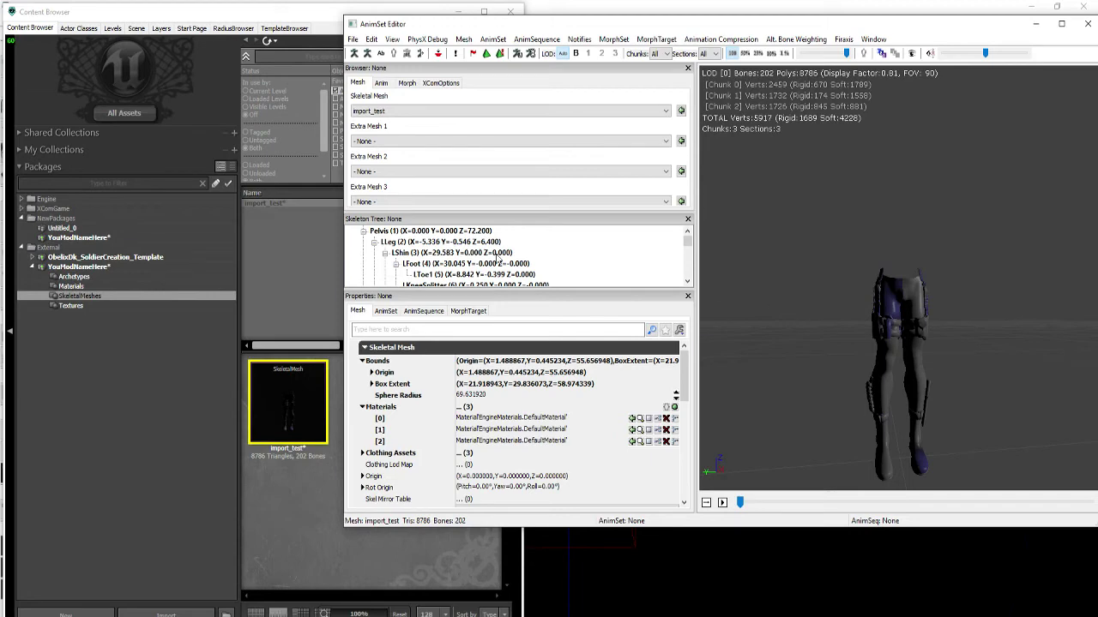
{"action": "left_click", "coordinate": [1089, 24]}
Rename the import_test skeletal mesh to SM_Deadpool_Legs_M and show the SkeletalMeshes group again
{"action": "right_click", "coordinate": [295, 211]}
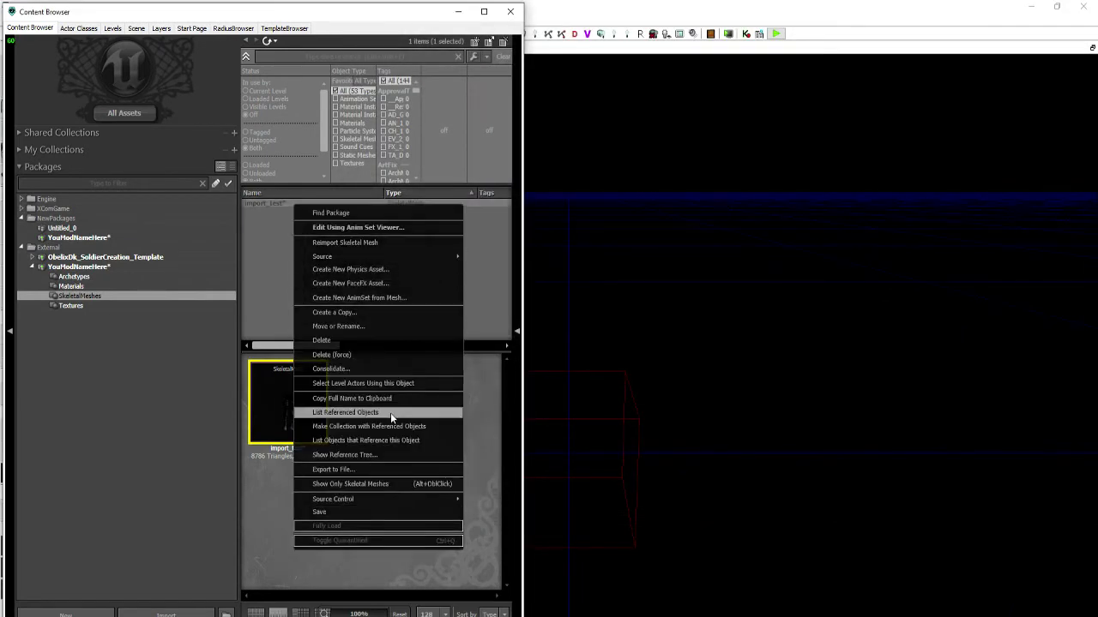
{"action": "left_click", "coordinate": [355, 327]}
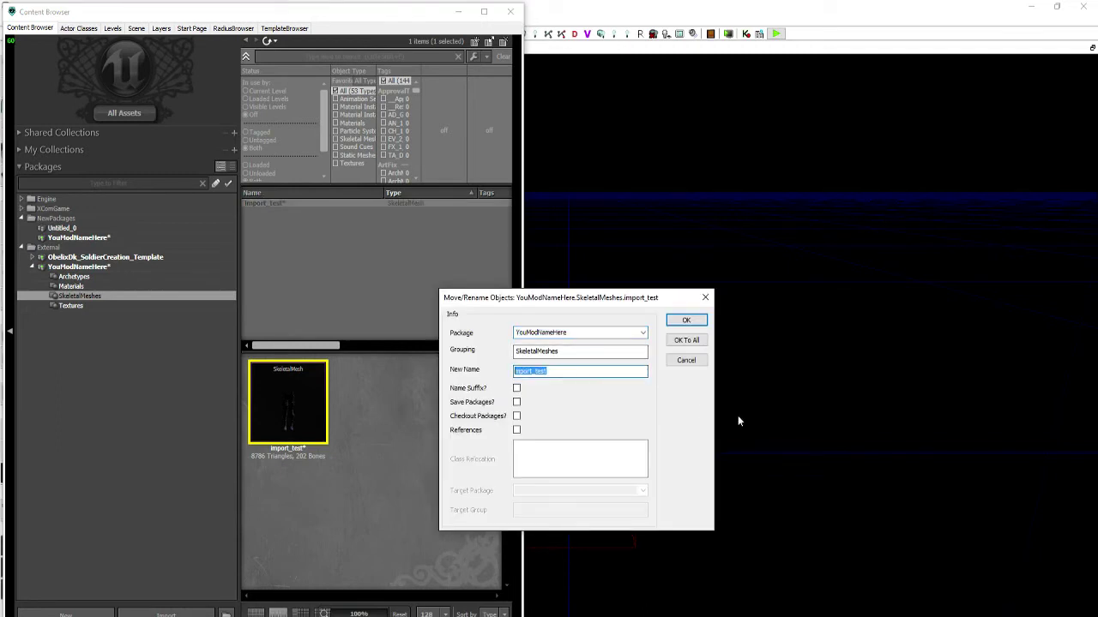
{"action": "type", "text": "s_M"}
{"action": "key", "text": "Return"}
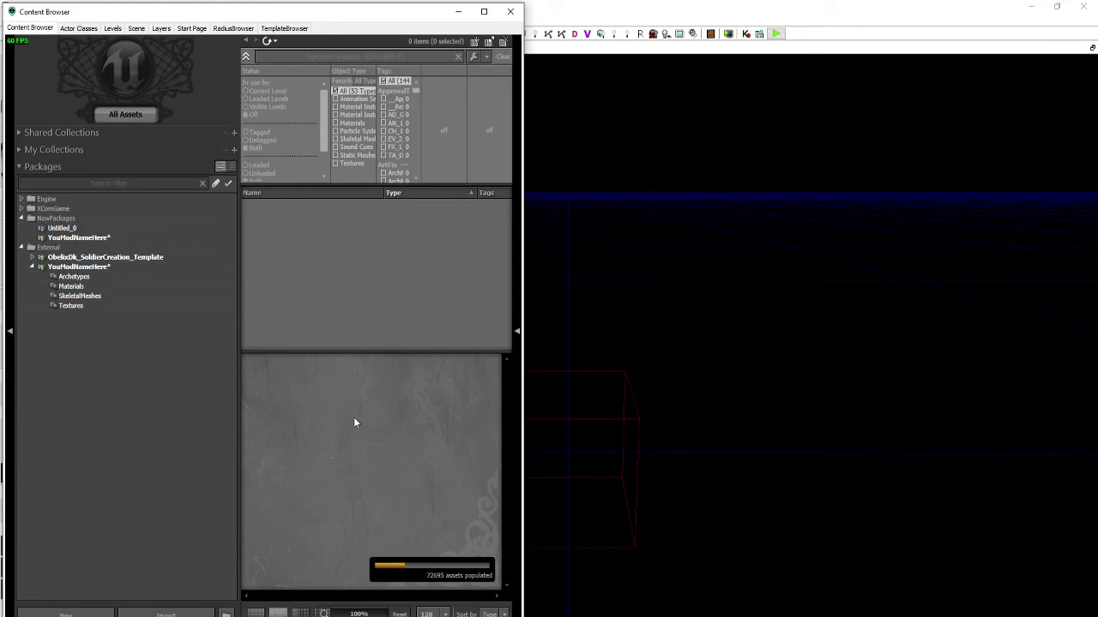
{"action": "left_click", "coordinate": [85, 296]}
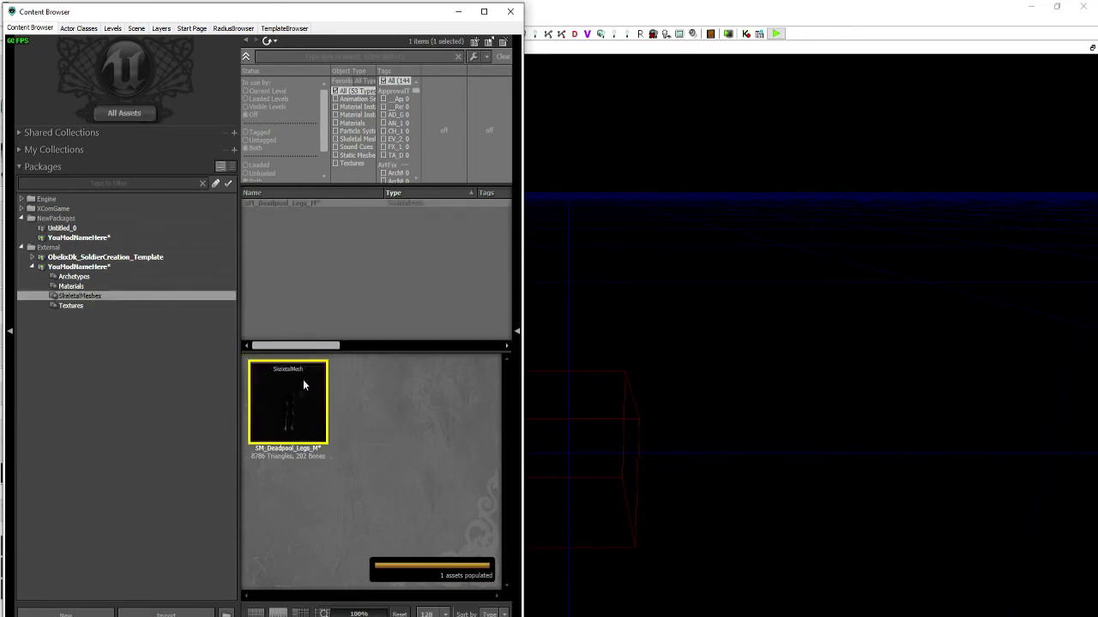
Open SM_Deadpool_Legs_M in the AnimSet Editor and select MAT_YourArmorTexturesGoesHere in the package's Materials group
{"action": "mouse_move", "coordinate": [298, 395]}
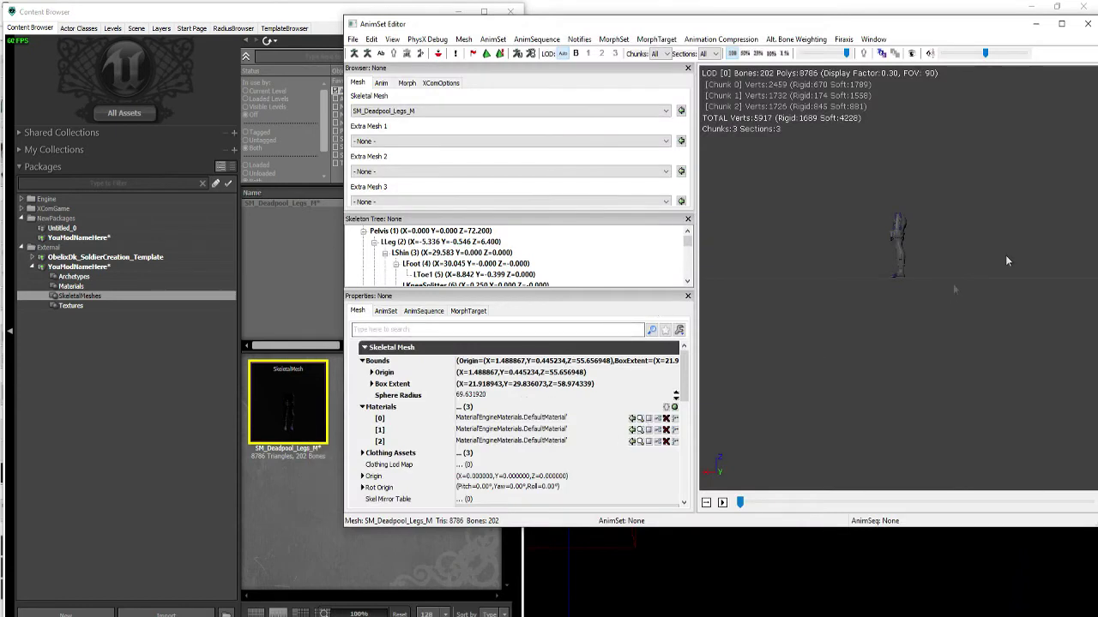
{"action": "left_click_drag", "start_coordinate": [1007, 261], "coordinate": [995, 261]}
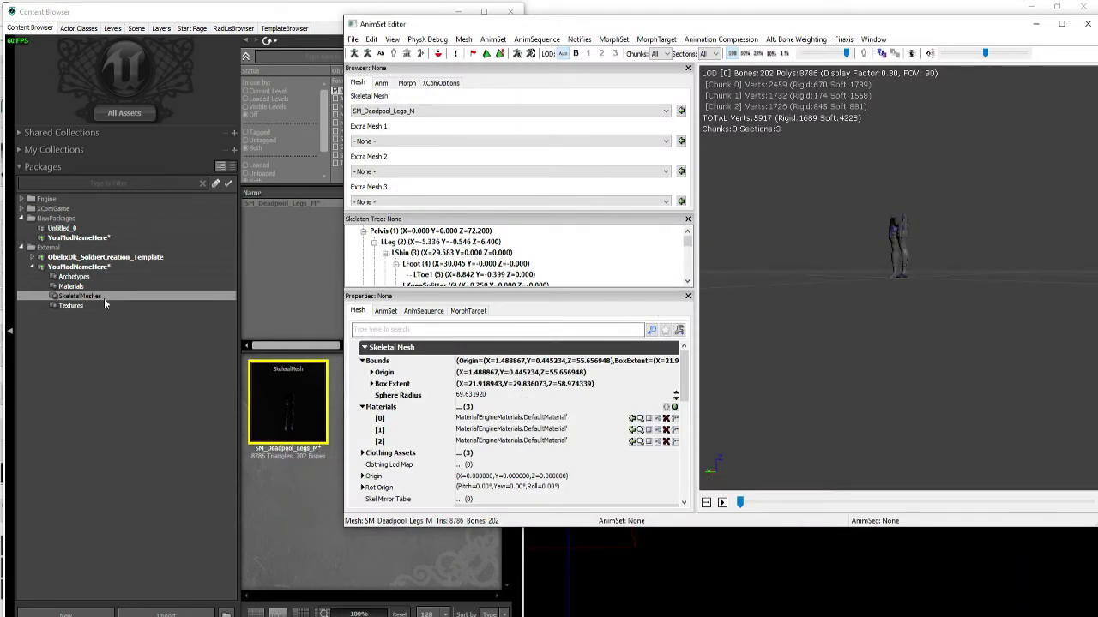
{"action": "left_click", "coordinate": [81, 286]}
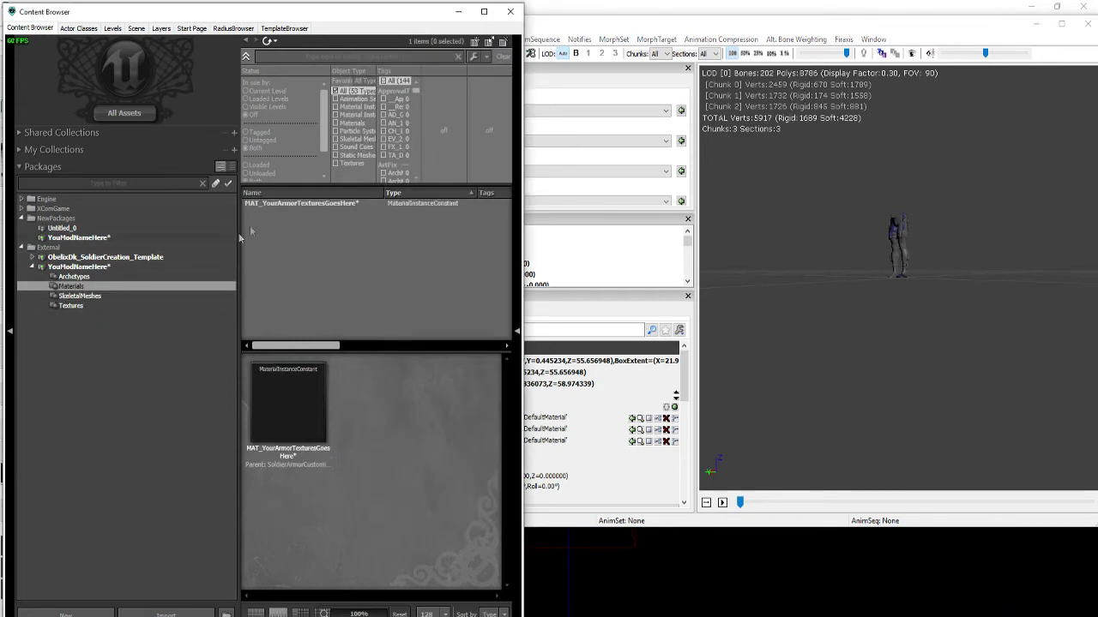
{"action": "left_click", "coordinate": [276, 202]}
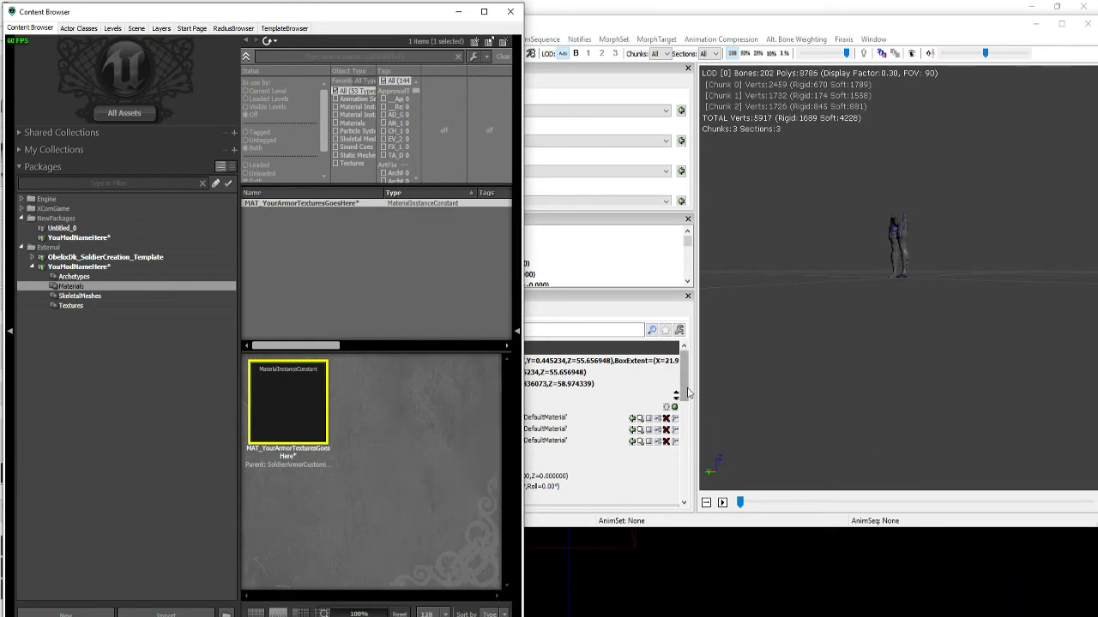
{"action": "left_click", "coordinate": [986, 197]}
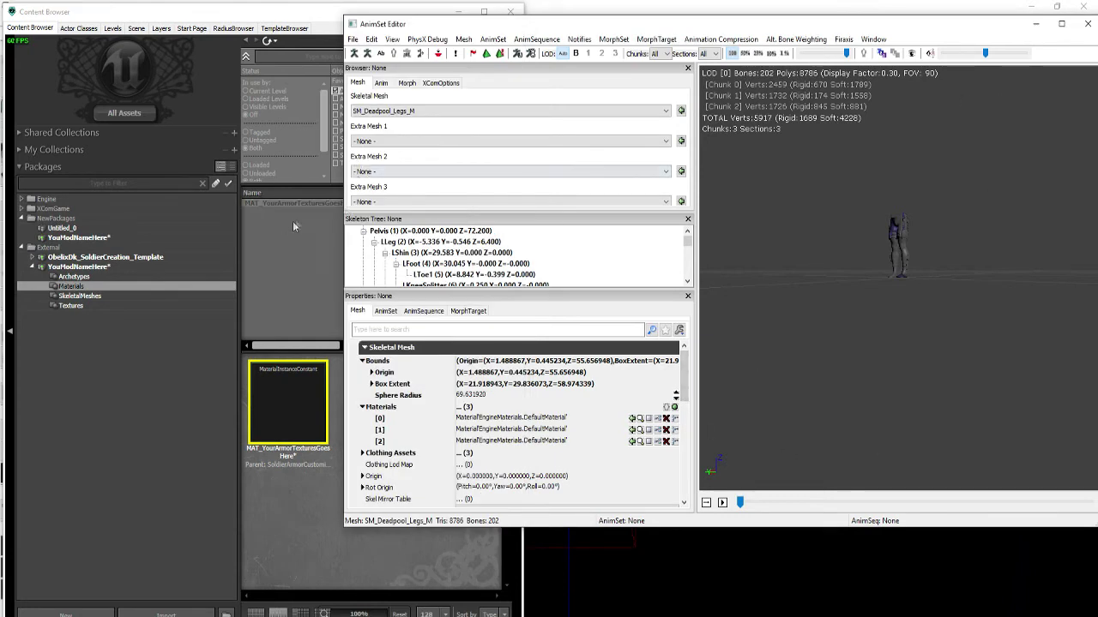
{"action": "right_click_drag", "start_coordinate": [847, 305], "coordinate": [848, 345]}
{"action": "left_click_drag", "start_coordinate": [847, 345], "coordinate": [813, 351]}
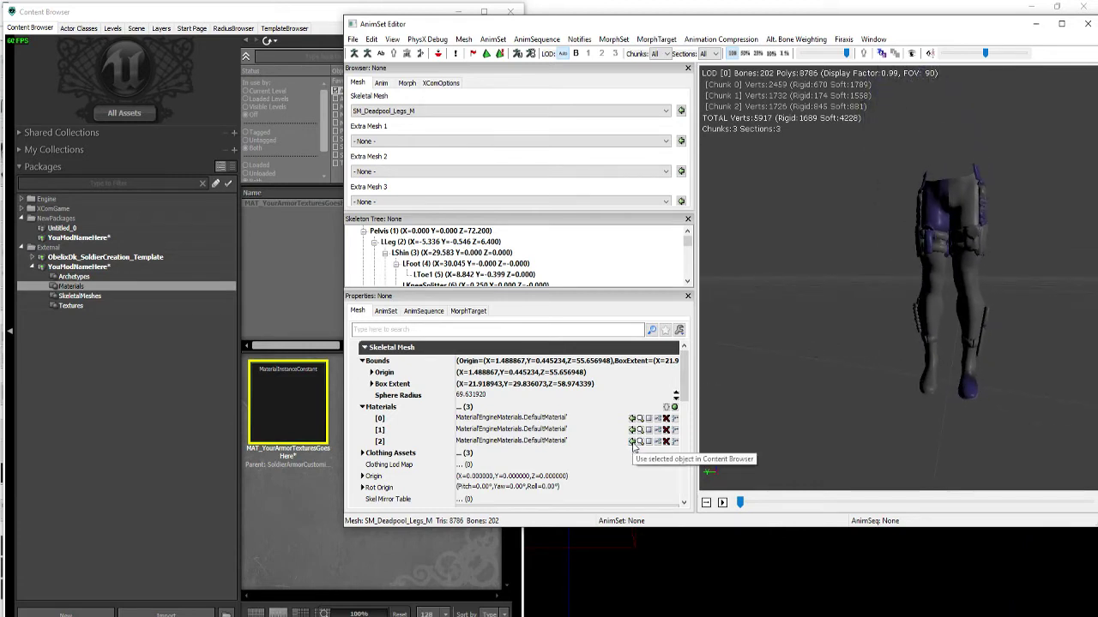
Try MAT_YourArmorTexturesGoesHere on material slot [0] of SM_Deadpool_Legs_M and check which parts of the legs it covers
{"action": "left_click", "coordinate": [309, 202]}
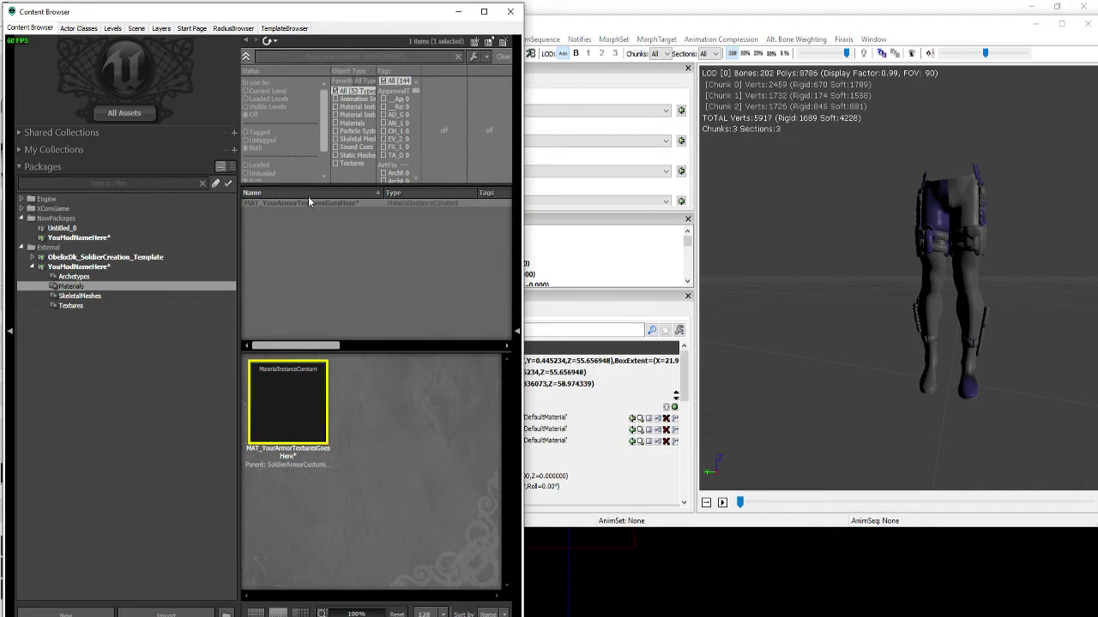
{"action": "left_click", "coordinate": [559, 417]}
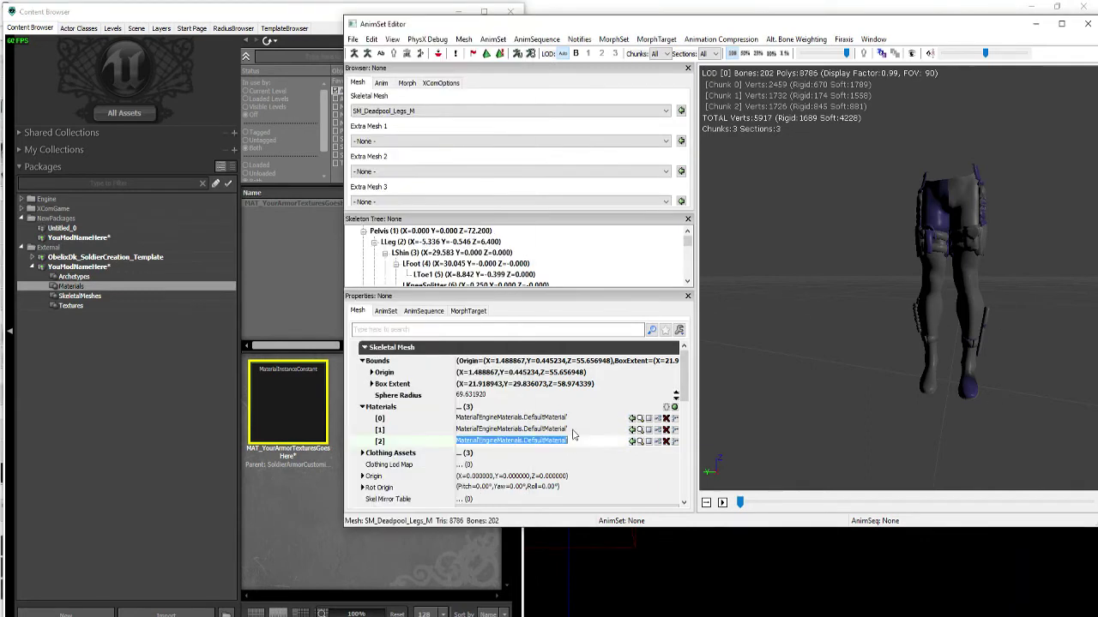
{"action": "left_click", "coordinate": [285, 206]}
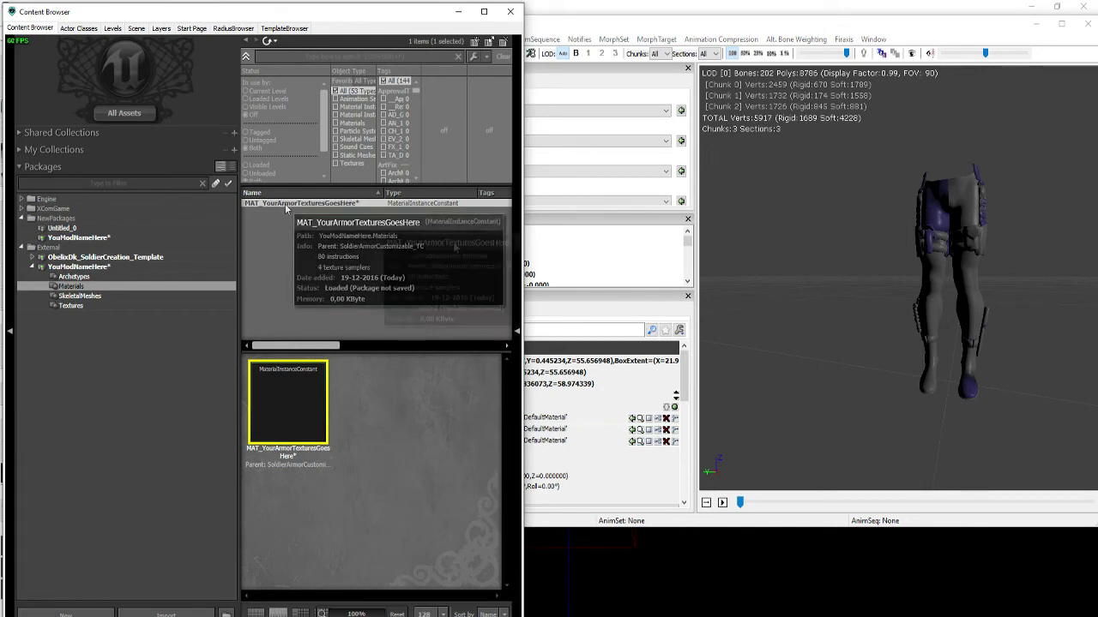
{"action": "left_click", "coordinate": [666, 392]}
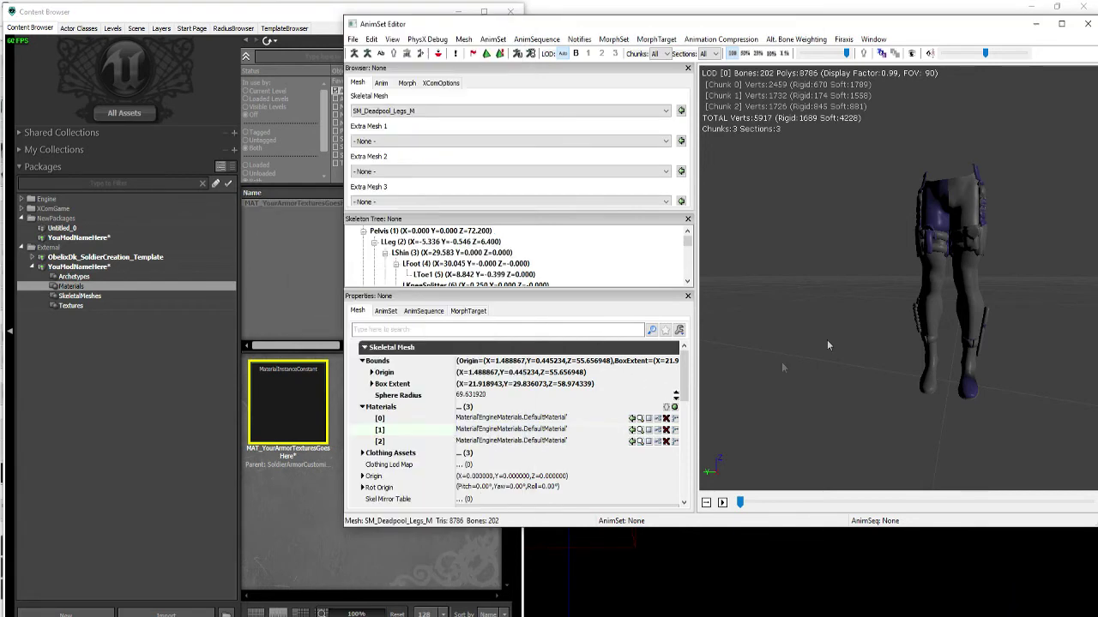
{"action": "left_click", "coordinate": [633, 419]}
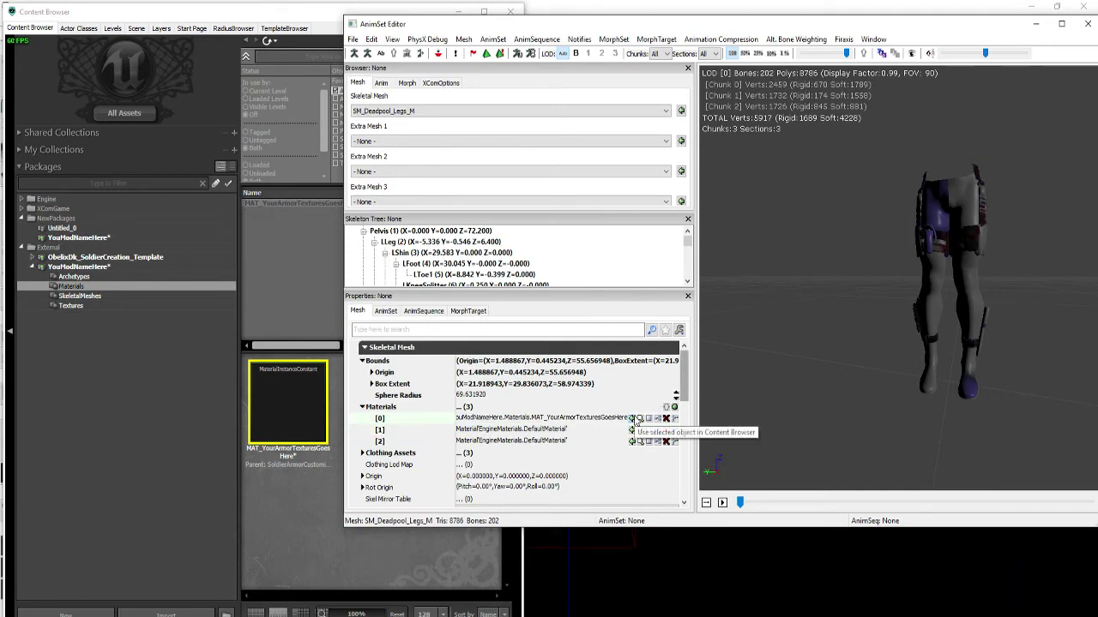
{"action": "left_click_drag", "start_coordinate": [904, 301], "coordinate": [965, 303]}
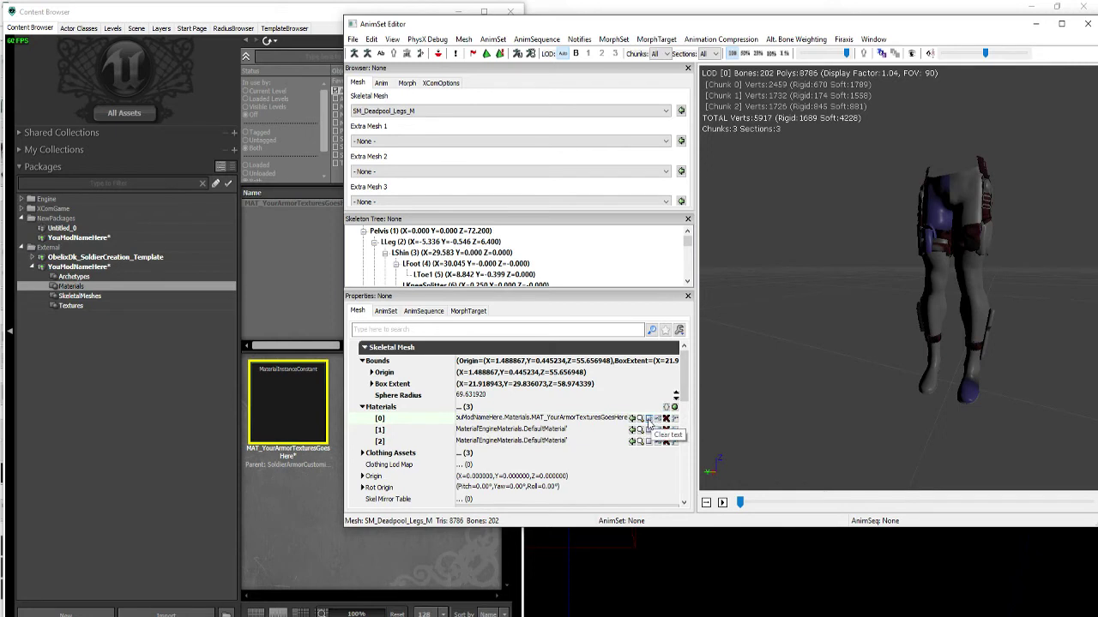
Clear material slots [0] and [1] of SM_Deadpool_Legs_M and assign MAT_YourArmorTexturesGoesHere to slot [2]
{"action": "left_click", "coordinate": [649, 418]}
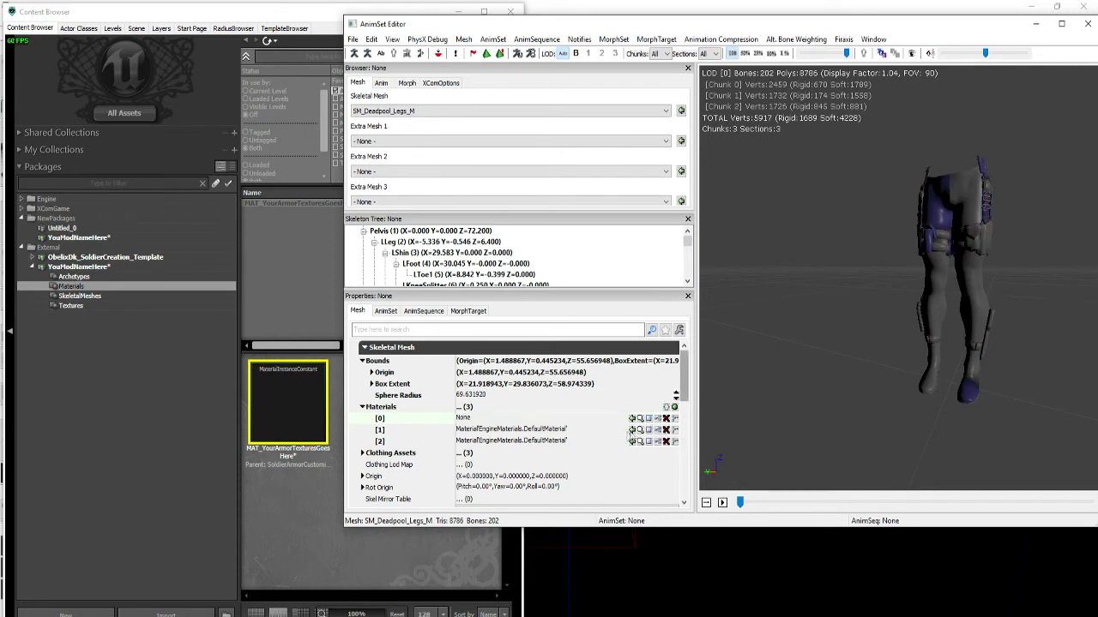
{"action": "left_click", "coordinate": [649, 429]}
{"action": "left_click", "coordinate": [632, 441]}
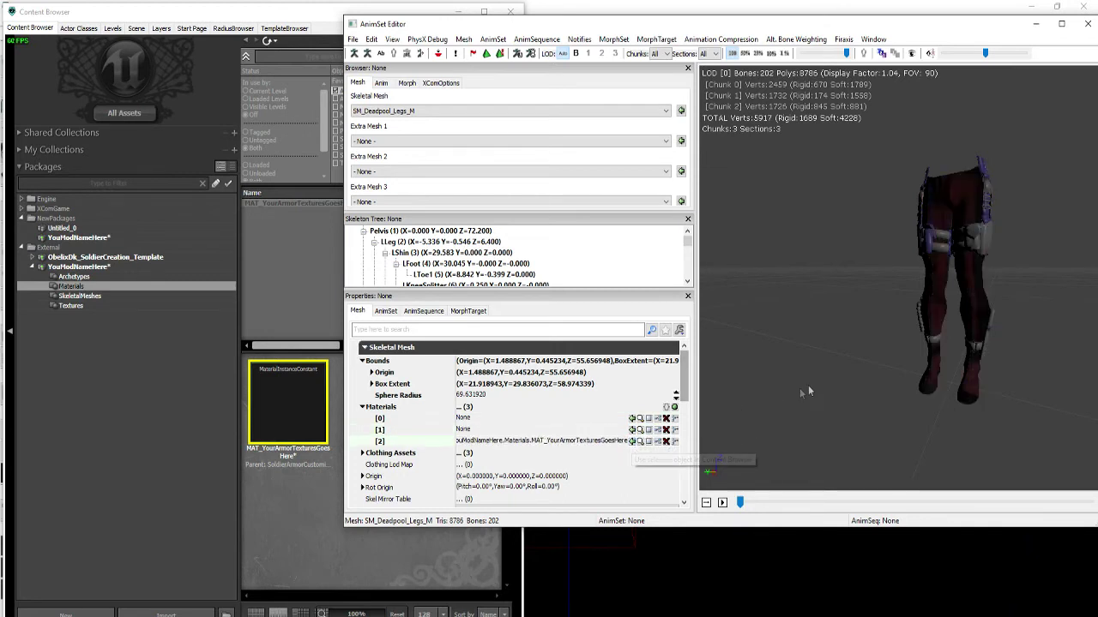
Inspect the textured SM_Deadpool_Legs_M up close from different angles and close the AnimSet Editor
{"action": "mouse_move", "coordinate": [818, 396]}
{"action": "right_mouse_down"}
{"action": "mouse_move", "coordinate": [819, 360]}
{"action": "mouse_move", "coordinate": [818, 378]}
{"action": "right_mouse_up"}
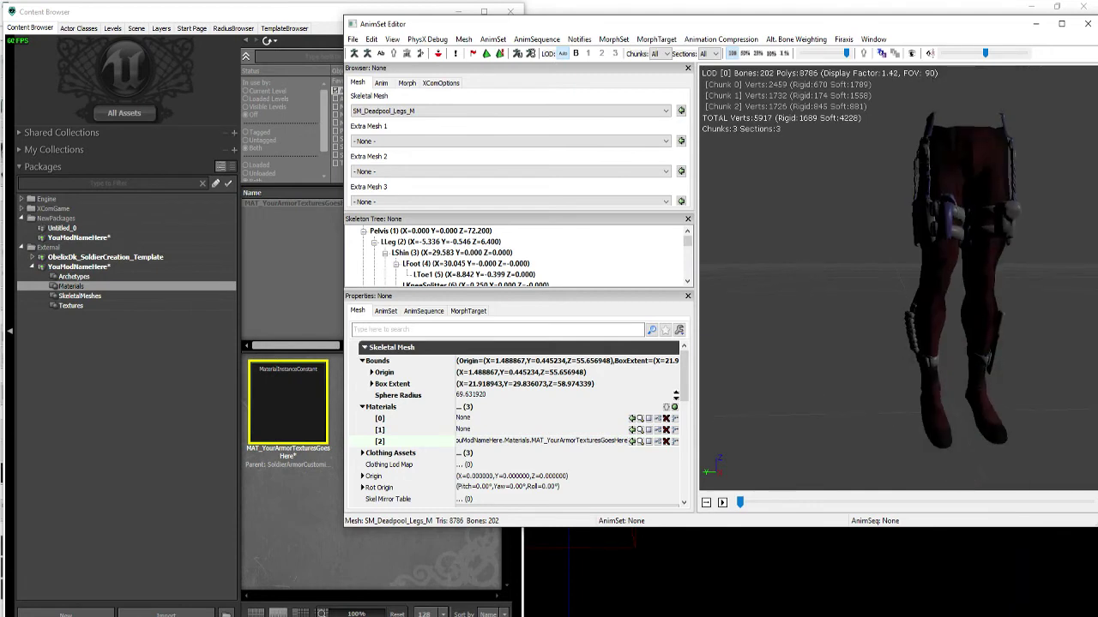
{"action": "left_click_drag", "start_coordinate": [853, 384], "coordinate": [958, 384]}
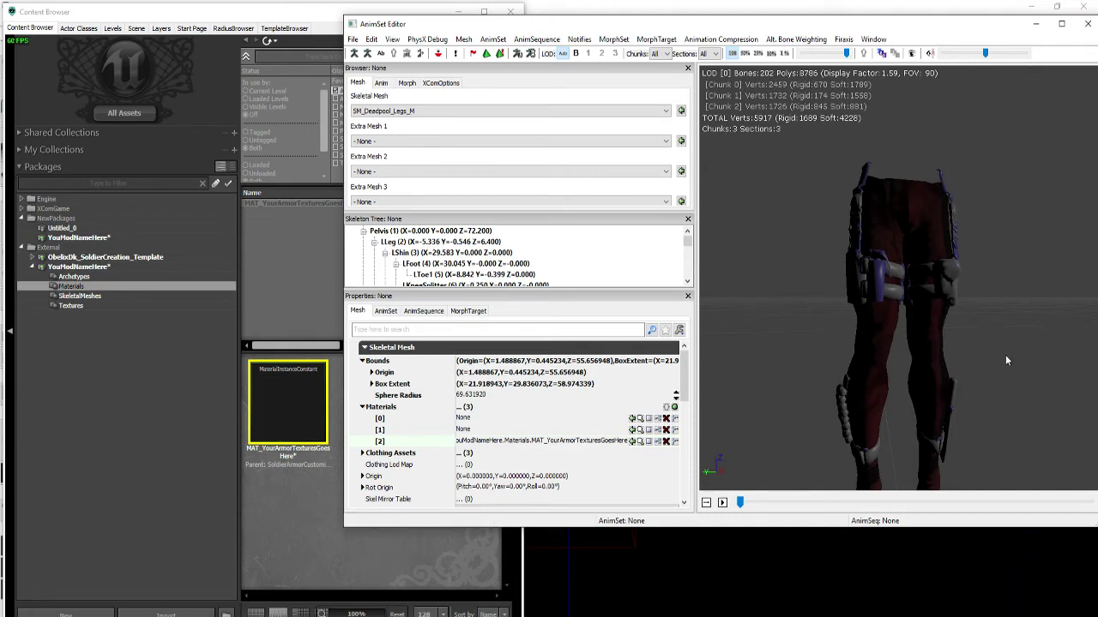
{"action": "left_click", "coordinate": [1087, 23]}
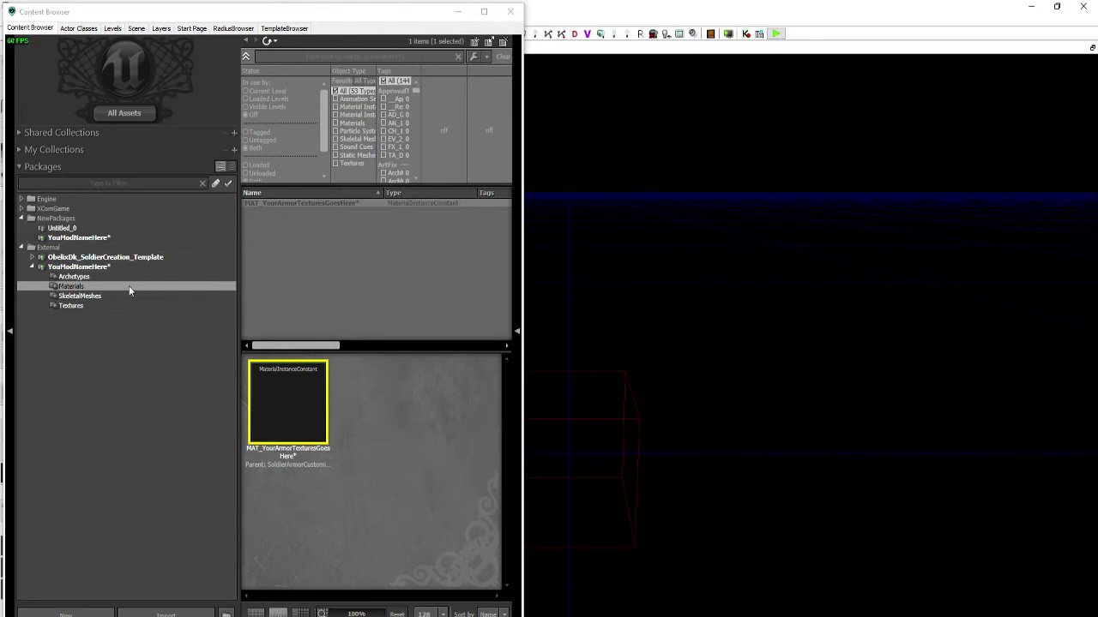
Assign SM_Deadpool_Legs_M as the Skeletal Mesh of the ARC_Legs_M archetype and close its properties
{"action": "left_click", "coordinate": [86, 277]}
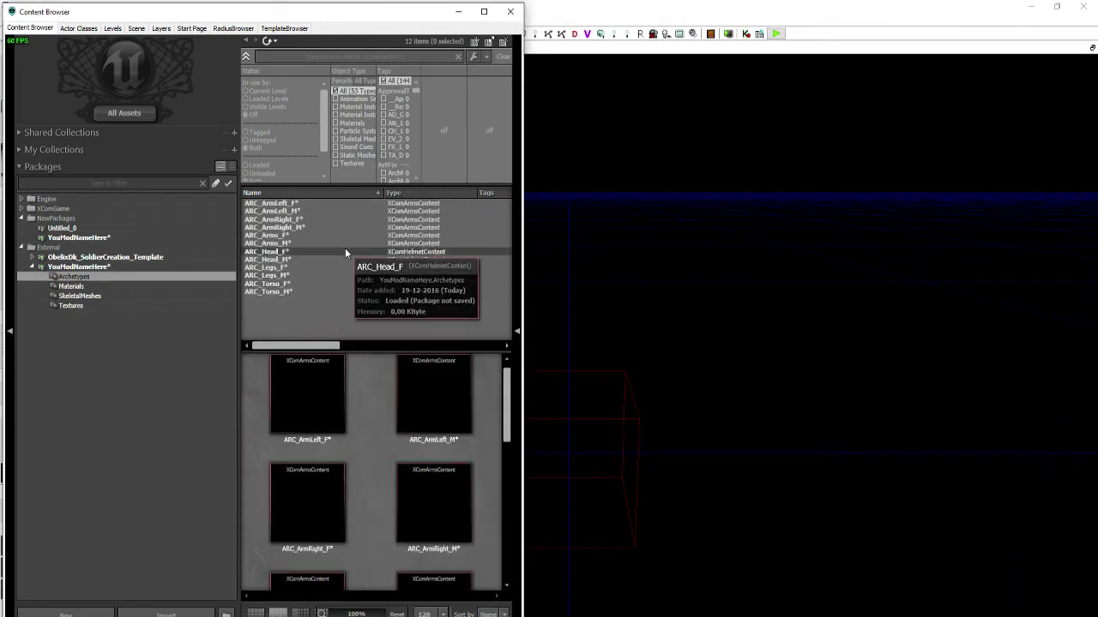
{"action": "left_click", "coordinate": [307, 275]}
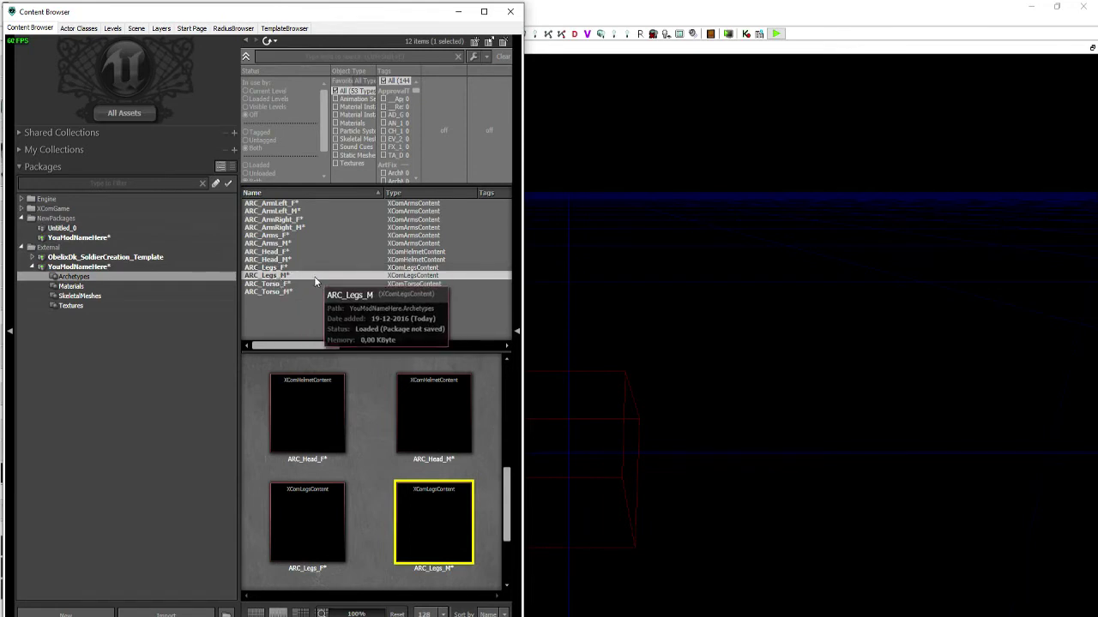
{"action": "double_click", "coordinate": [314, 276]}
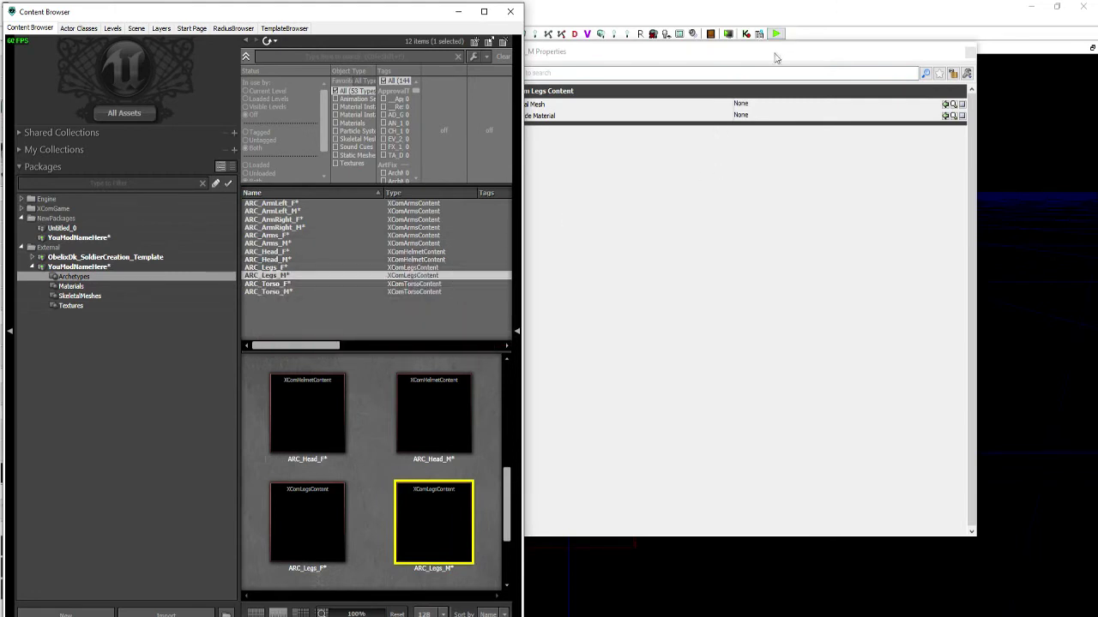
{"action": "left_click_drag", "start_coordinate": [764, 49], "coordinate": [853, 58]}
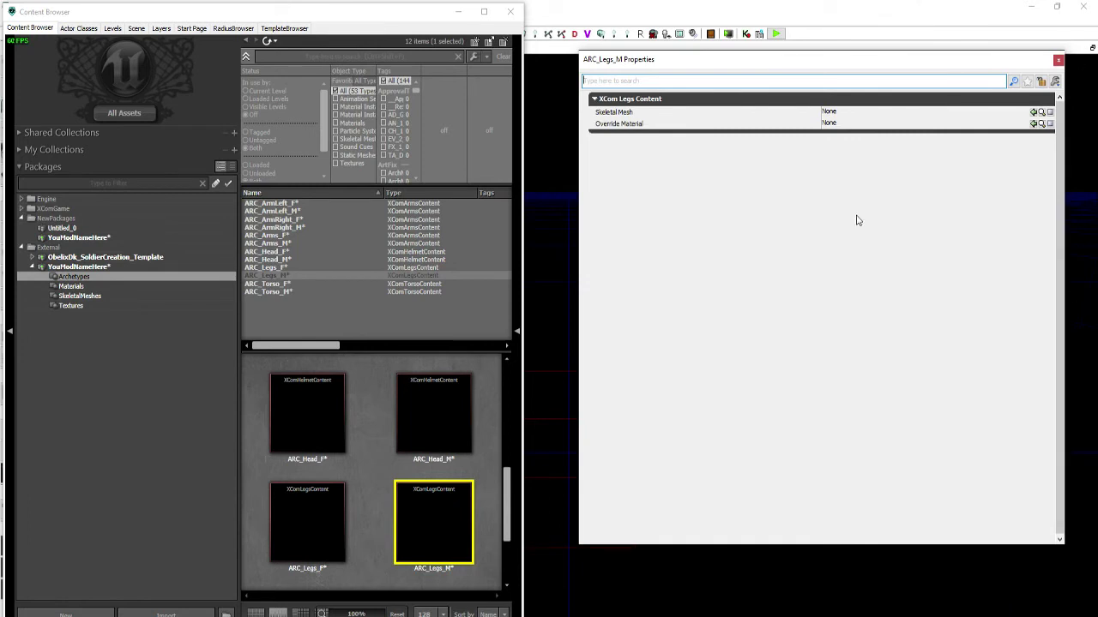
{"action": "left_click", "coordinate": [83, 296]}
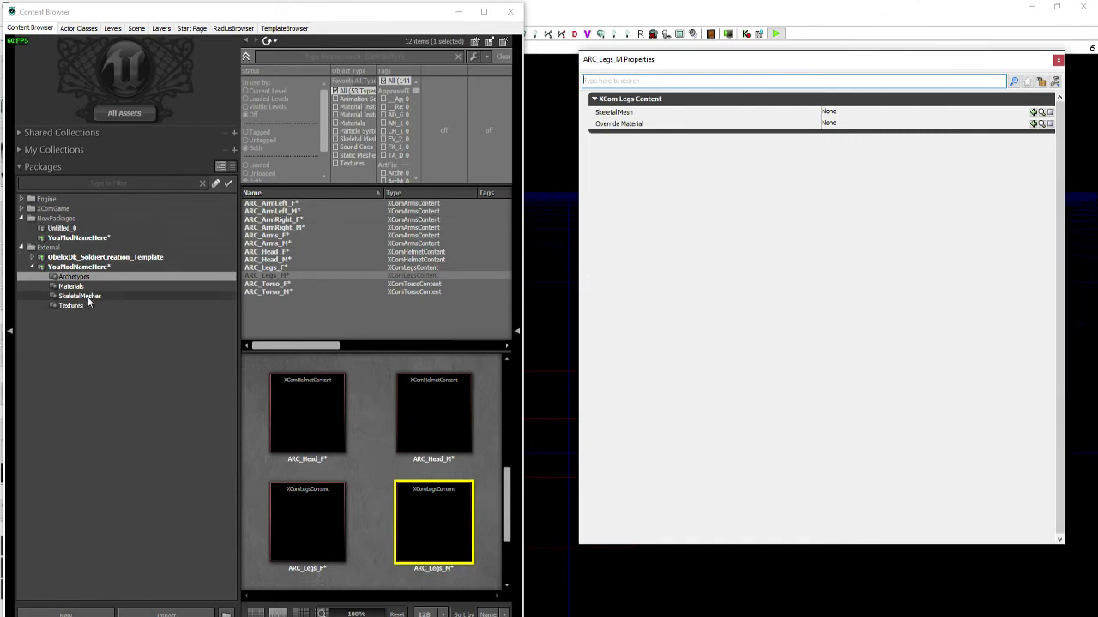
{"action": "left_click", "coordinate": [310, 203]}
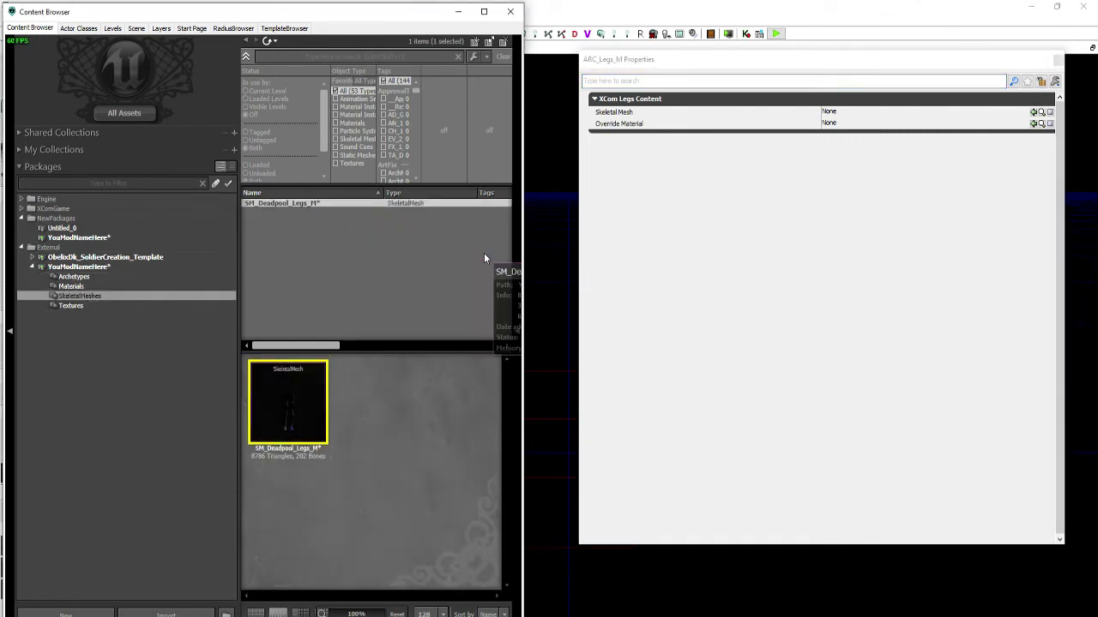
{"action": "left_click", "coordinate": [1034, 112]}
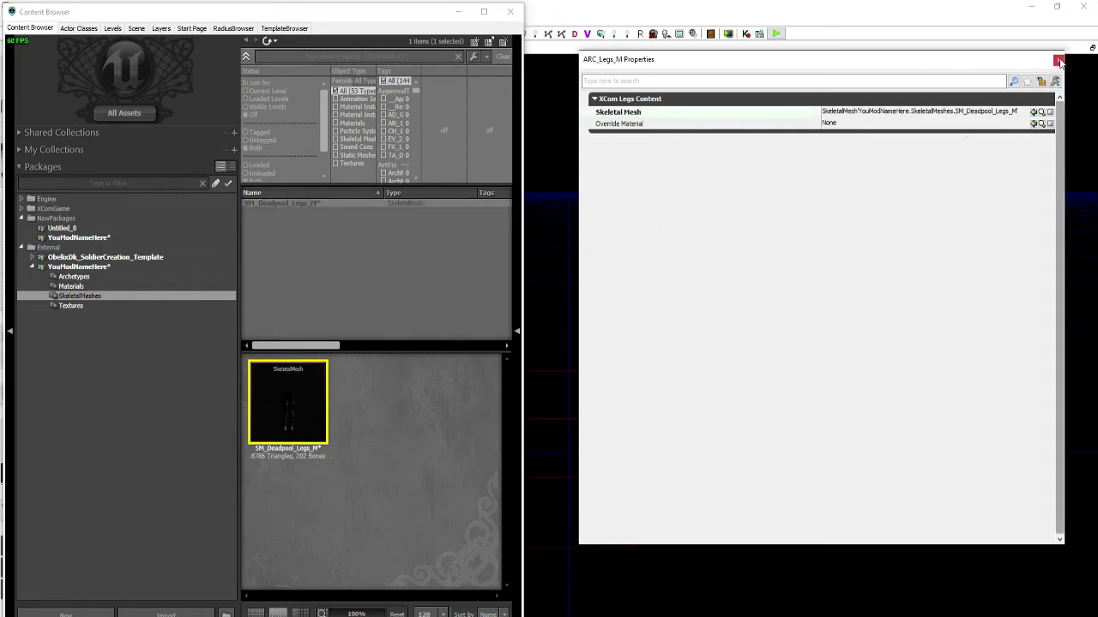
{"action": "left_click", "coordinate": [1059, 61]}
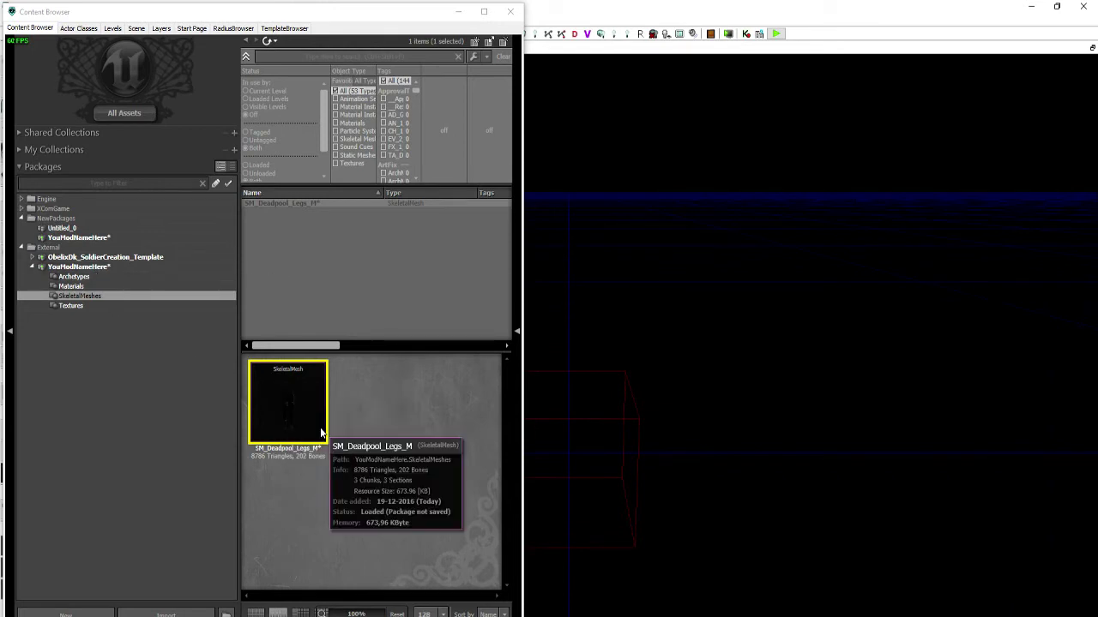
Save the whole YouModNameHere package, proceeding despite its references to external packages
{"action": "left_click", "coordinate": [93, 276]}
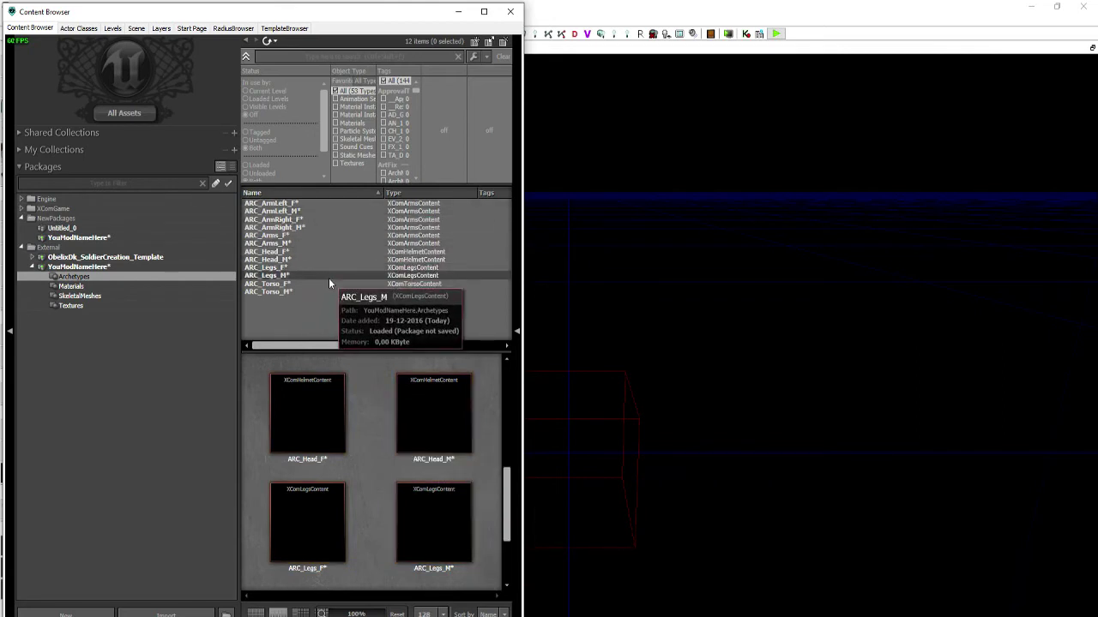
{"action": "left_click", "coordinate": [126, 267]}
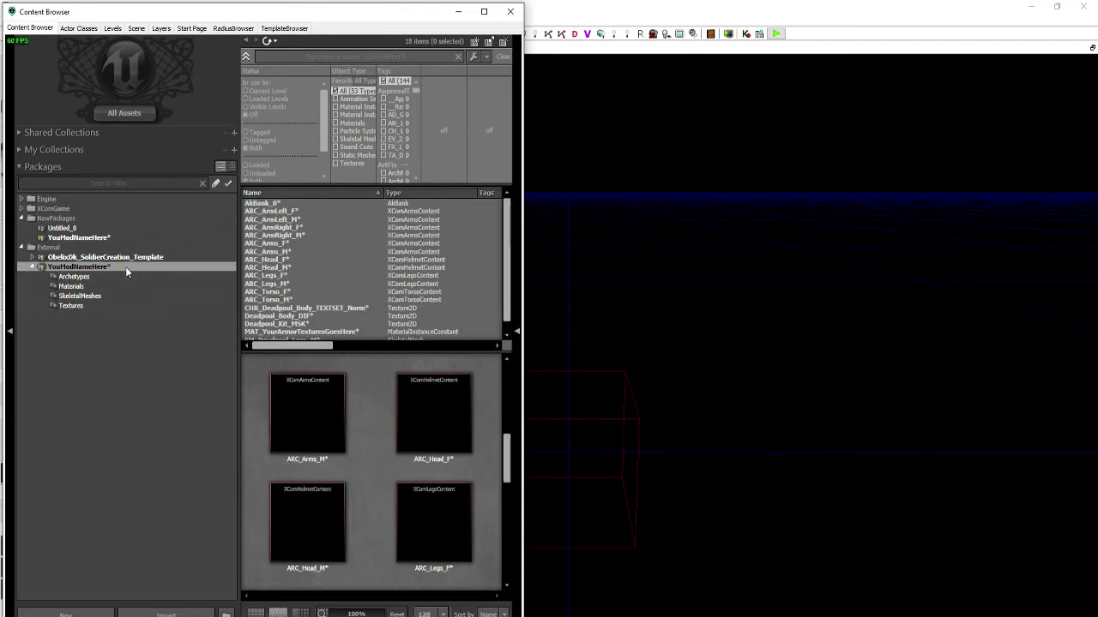
{"action": "right_click", "coordinate": [127, 267]}
{"action": "left_click", "coordinate": [163, 281]}
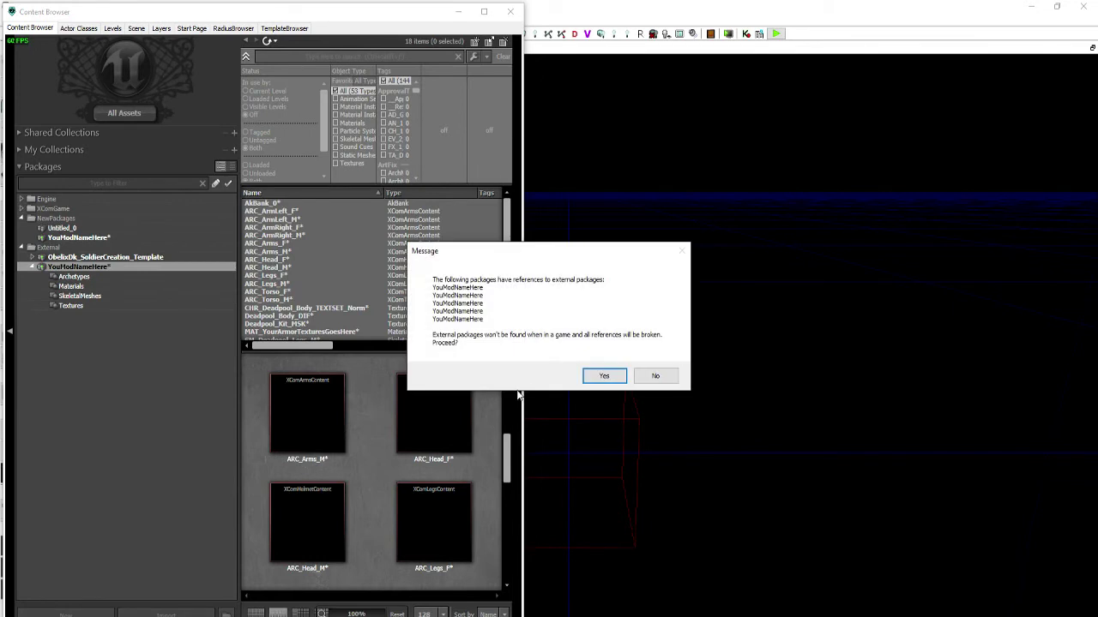
{"action": "left_click", "coordinate": [599, 379]}
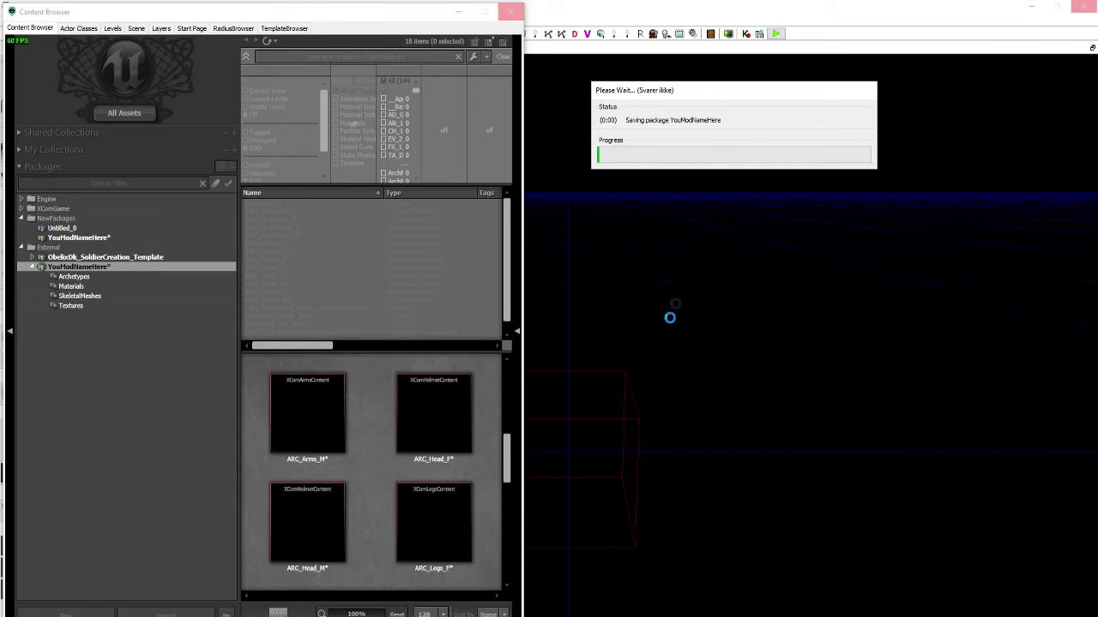
{"action": "left_click_drag", "start_coordinate": [724, 102], "coordinate": [521, 141]}
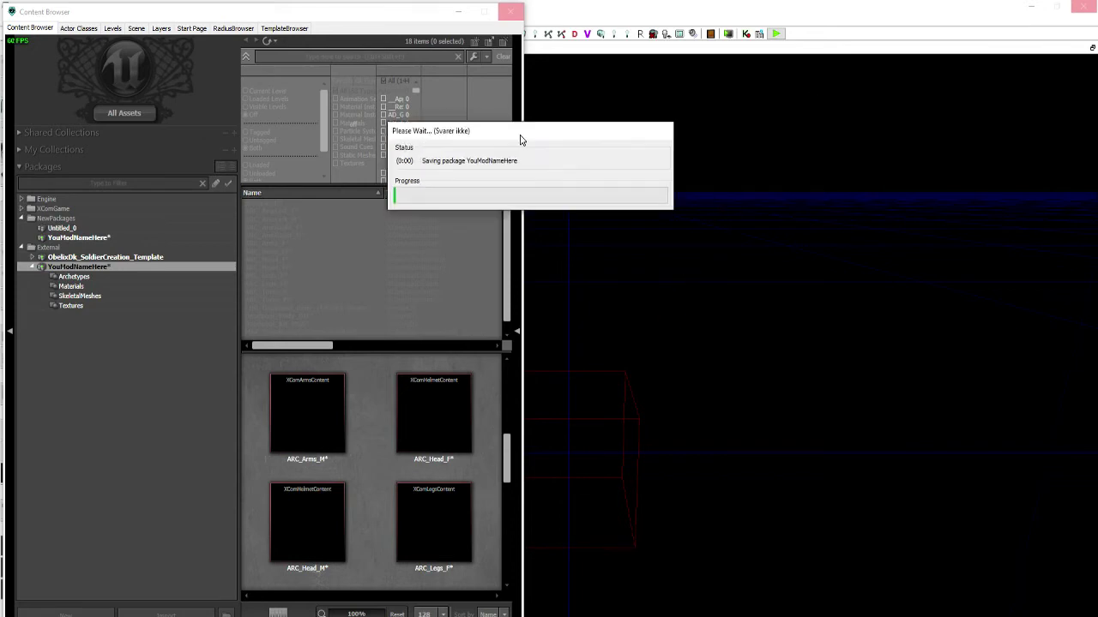
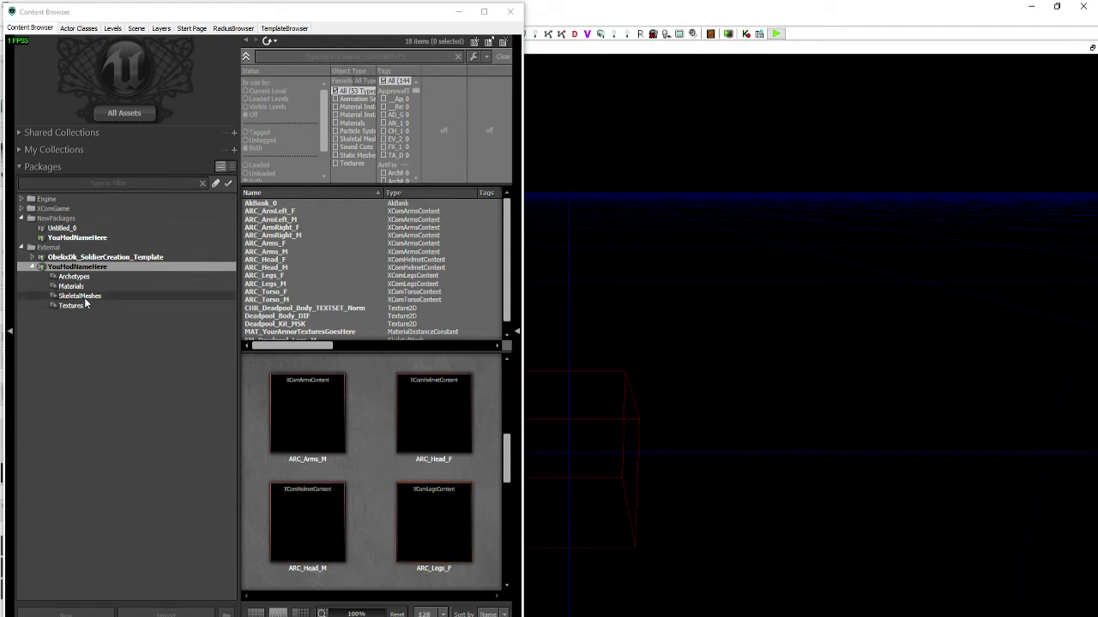
Reopen the properties of the ARC_Legs_M archetype to check its skeletal mesh assignment, and close them
{"action": "left_click", "coordinate": [148, 277]}
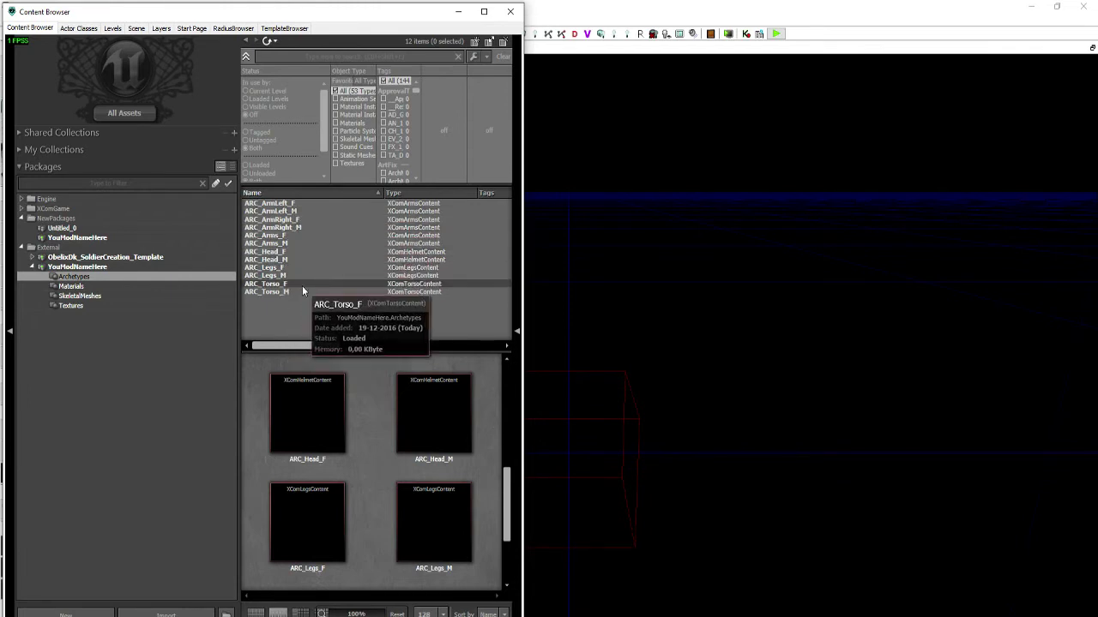
{"action": "left_click", "coordinate": [285, 276]}
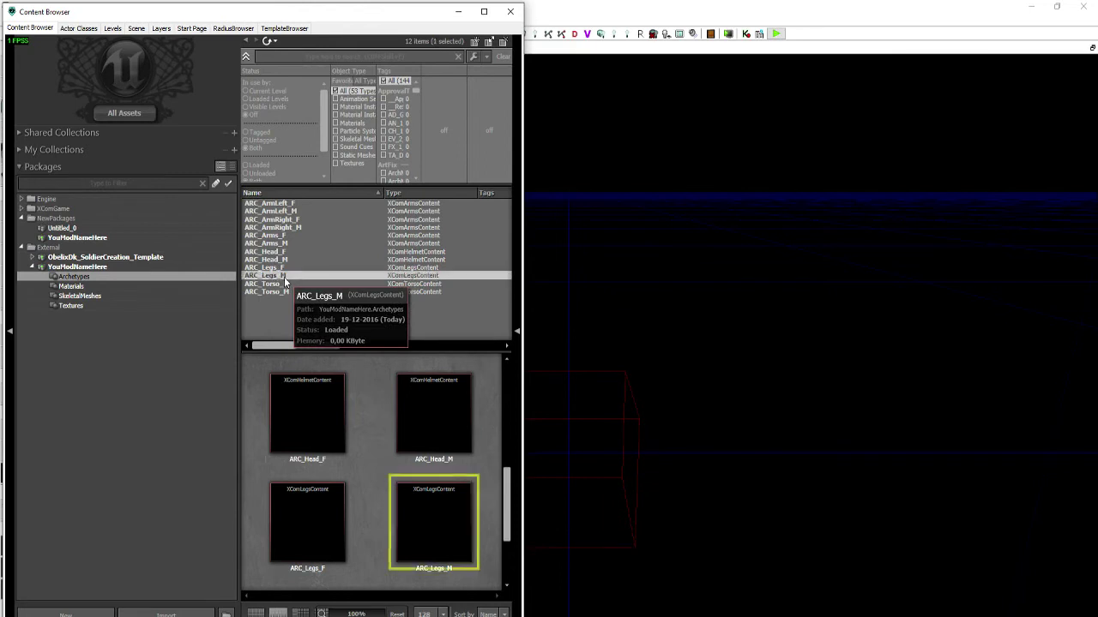
{"action": "double_click", "coordinate": [431, 537]}
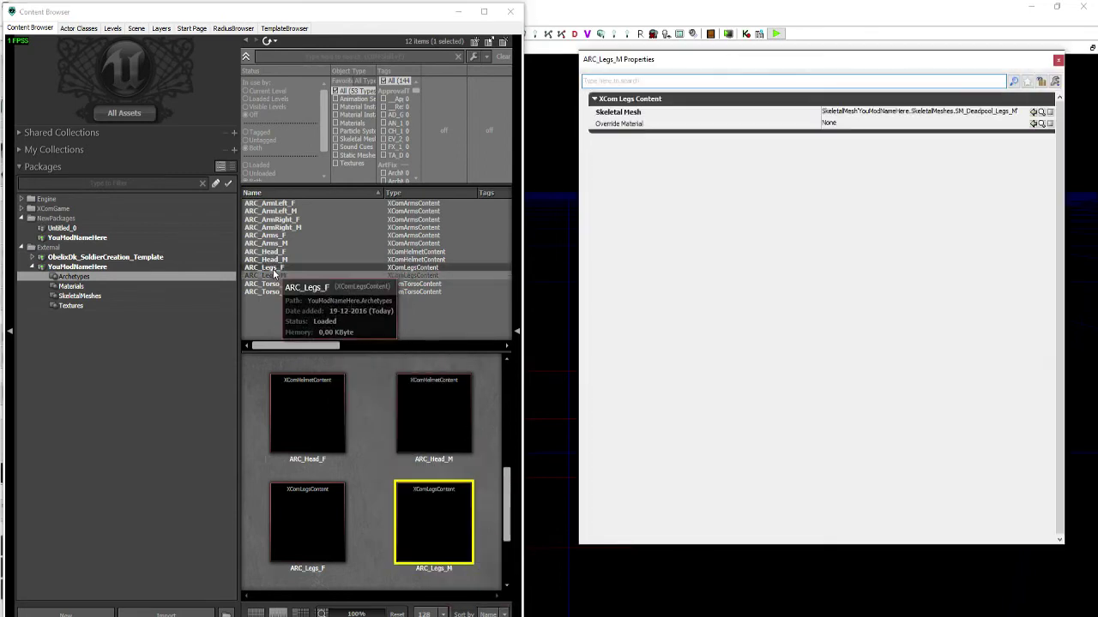
{"action": "left_click", "coordinate": [1058, 59]}
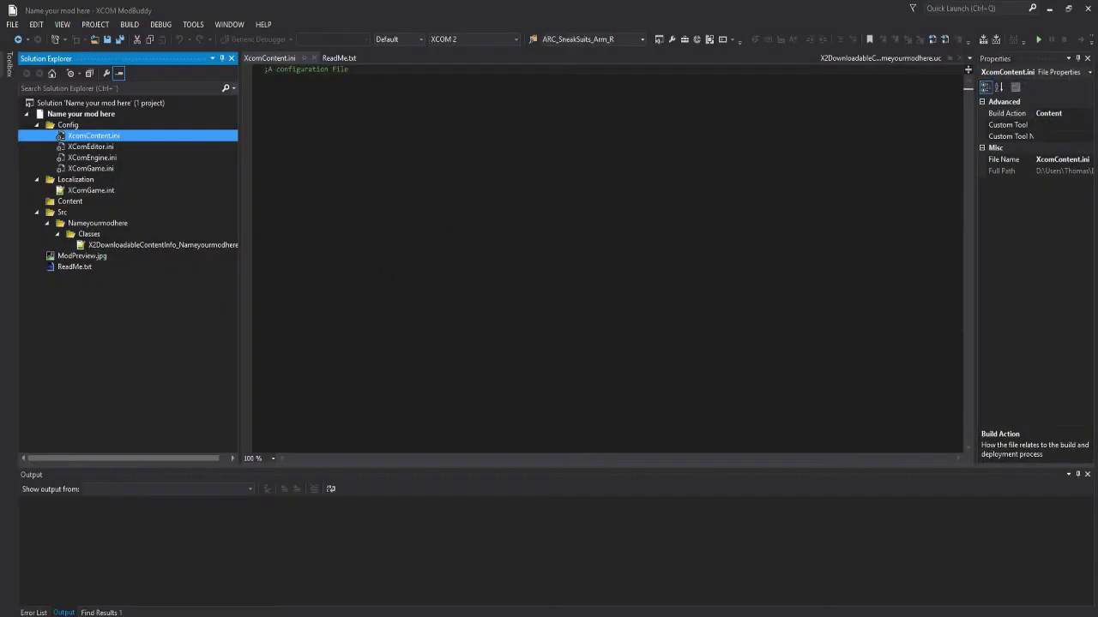
In XCOM ModBuddy, add the existing file YouModNameHere.upk from the desktop to the project's Content folder
{"action": "left_click", "coordinate": [73, 204]}
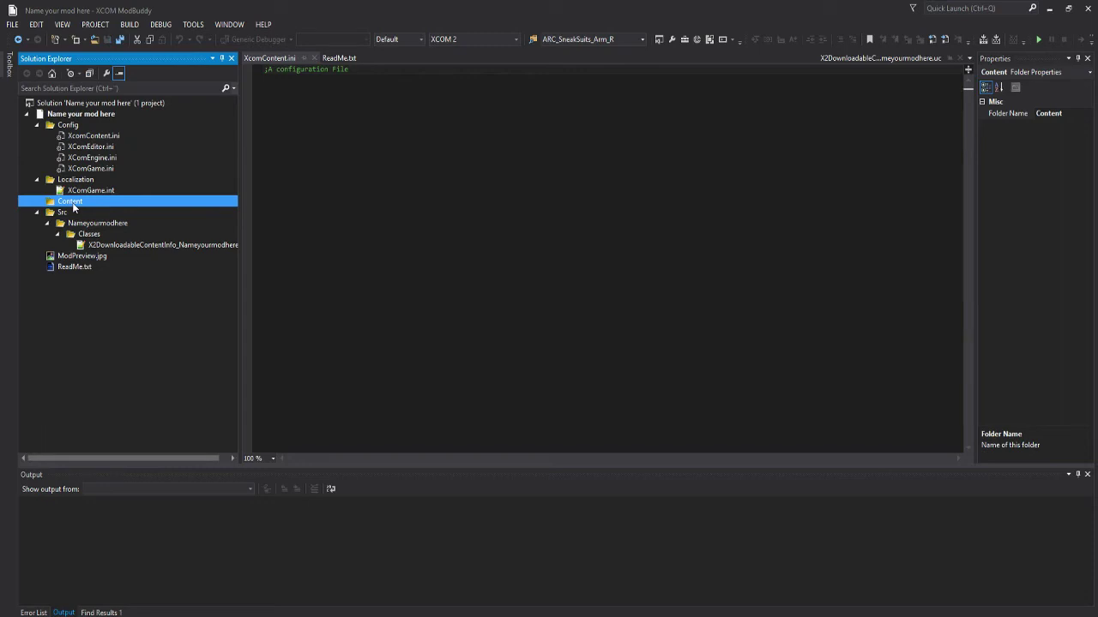
{"action": "right_click", "coordinate": [73, 205]}
{"action": "mouse_move", "coordinate": [107, 212]}
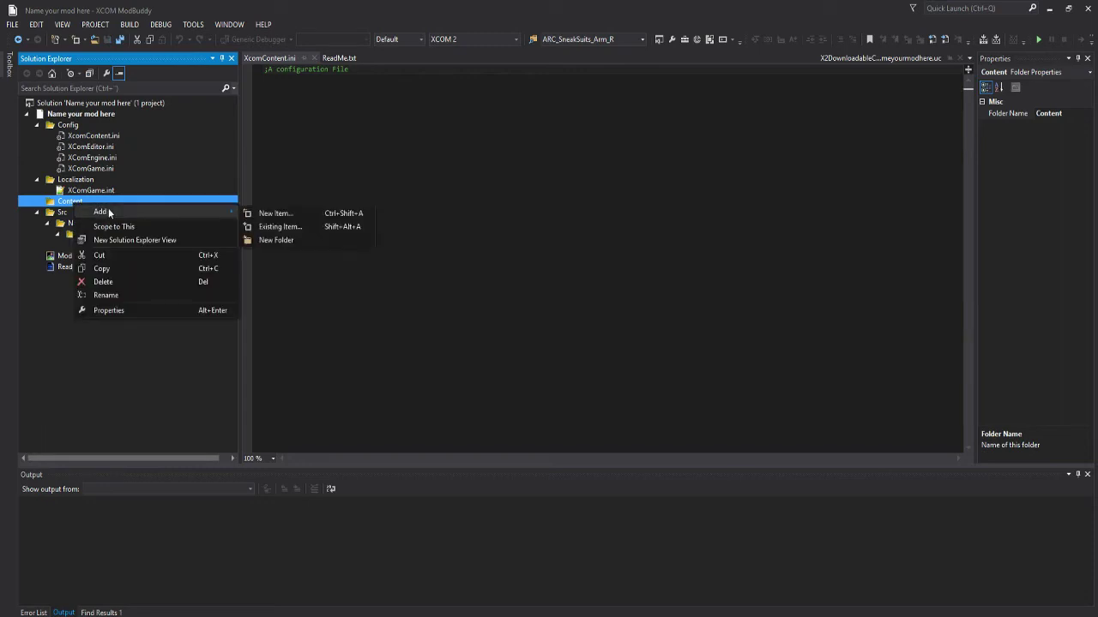
{"action": "left_click", "coordinate": [274, 227]}
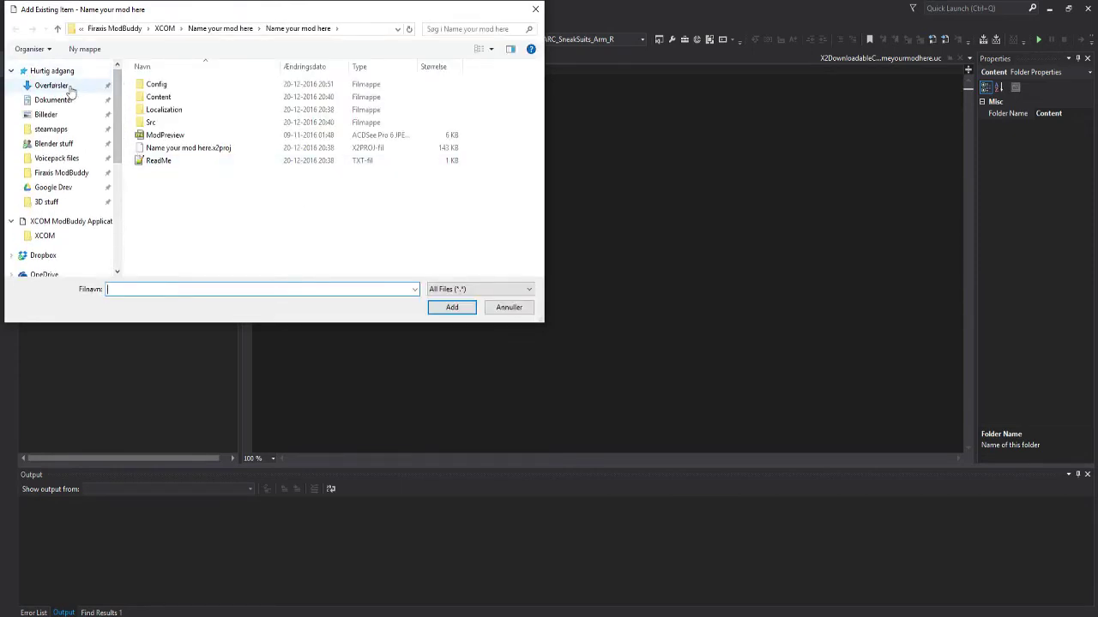
{"action": "left_click", "coordinate": [11, 70]}
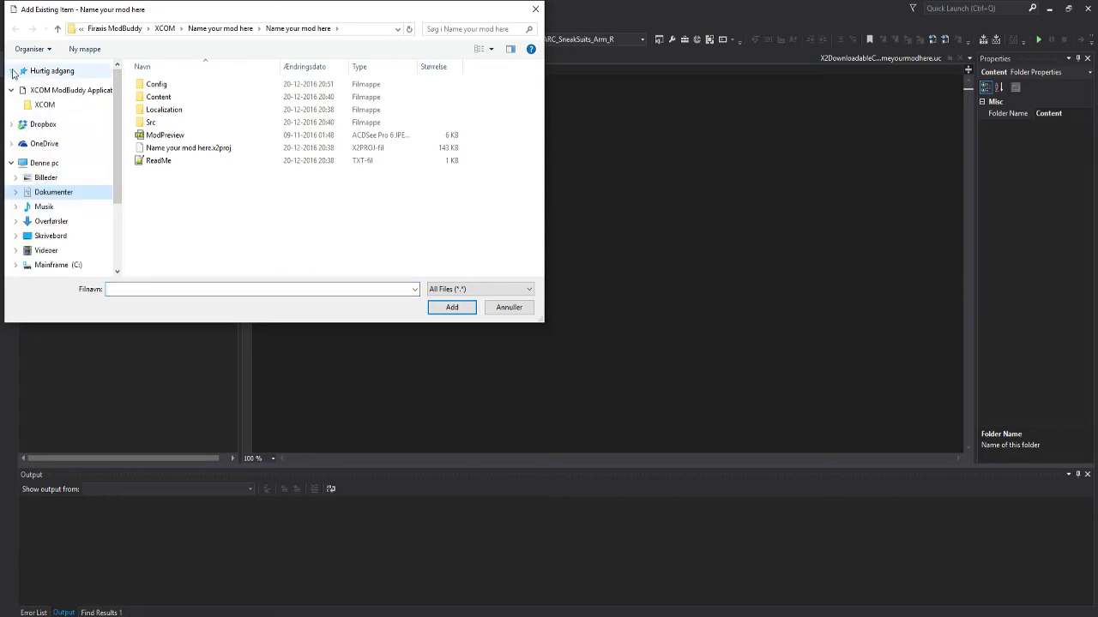
{"action": "left_click", "coordinate": [51, 236]}
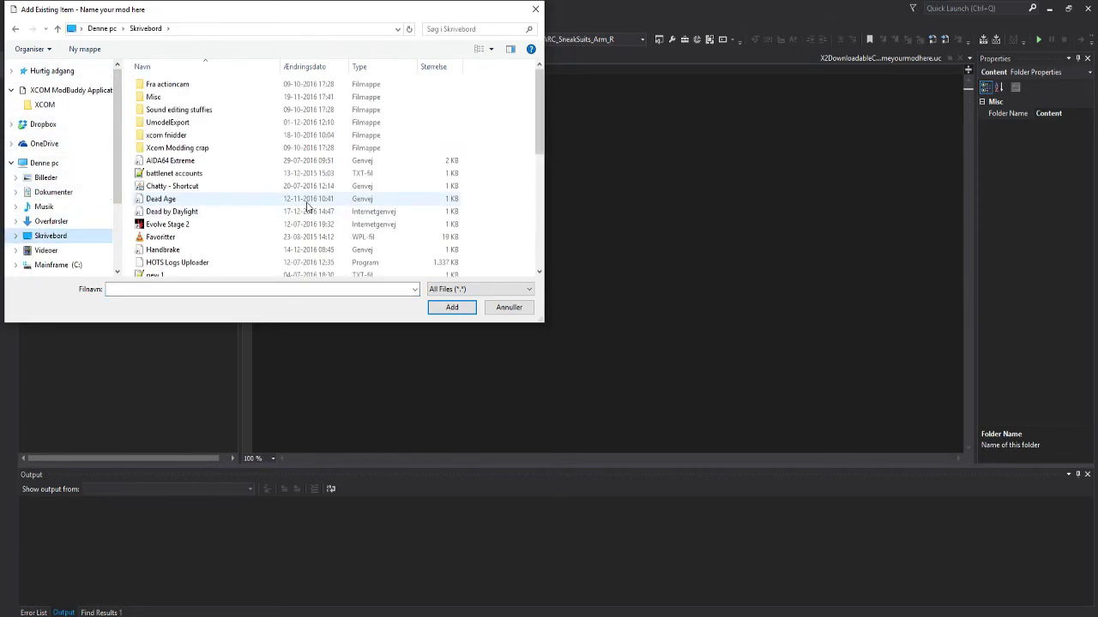
{"action": "scroll", "coordinate": [289, 213], "scroll_direction": "down", "scroll_amount": 4}
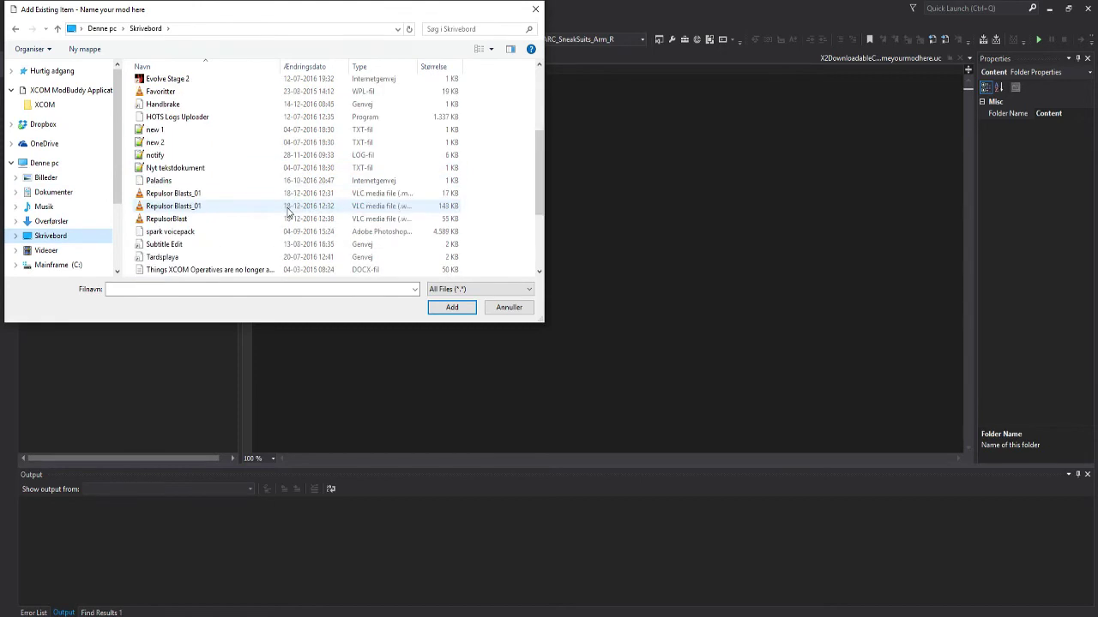
{"action": "scroll", "coordinate": [262, 262], "scroll_direction": "down", "scroll_amount": 3}
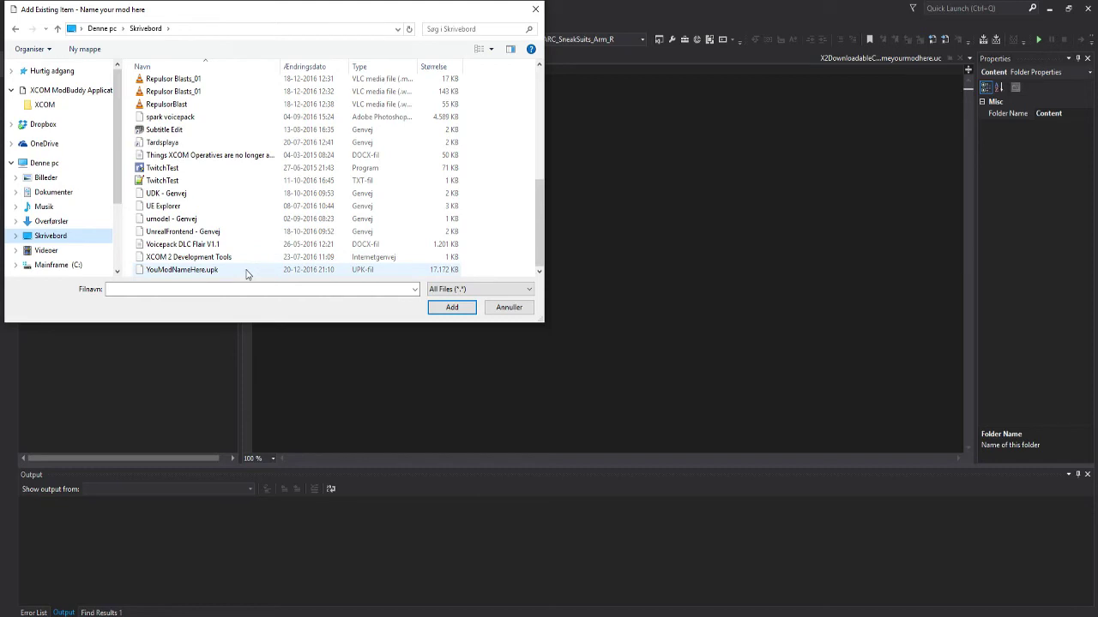
{"action": "left_click", "coordinate": [176, 271]}
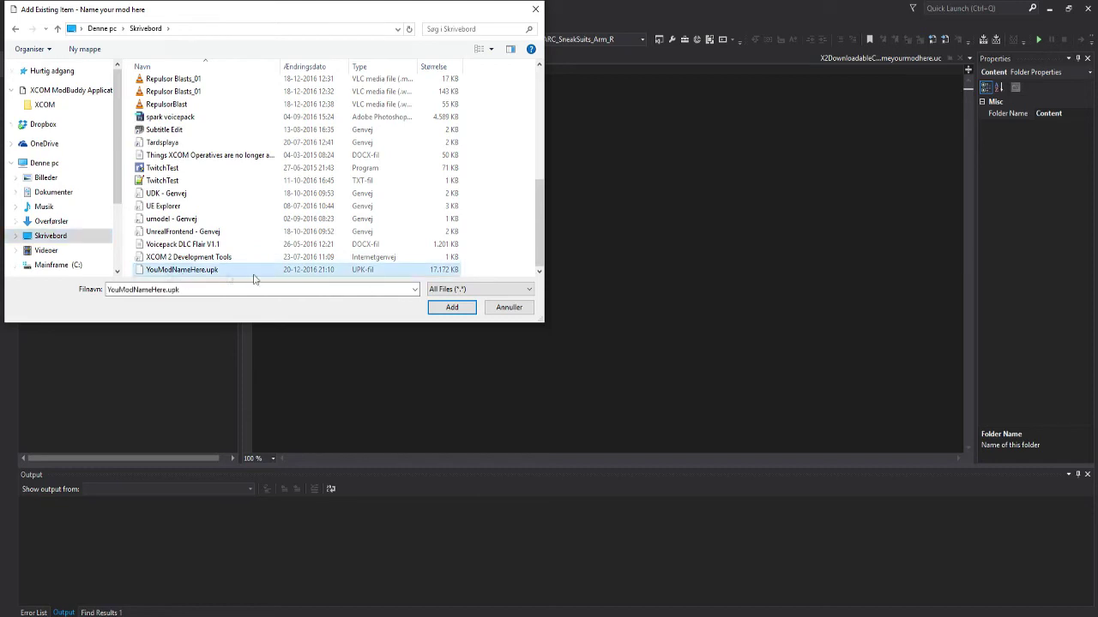
{"action": "left_click", "coordinate": [452, 307]}
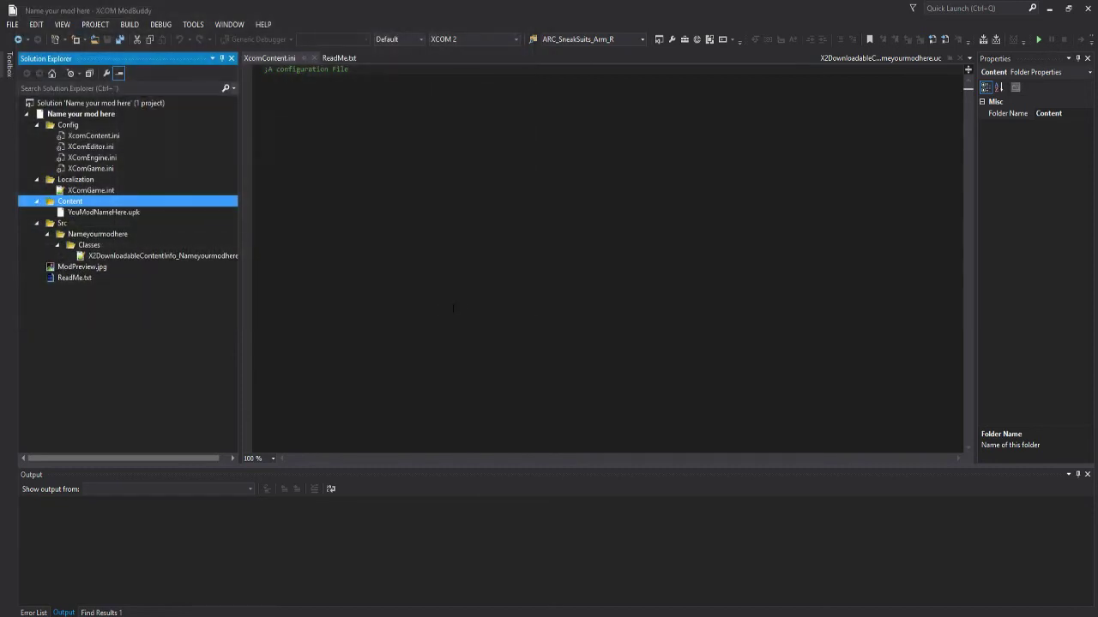
In File Explorer, browse to the Config folder of the ObelixDk Soldier Creation Template for Modbuddy and select its XComContent file
{"action": "left_click", "coordinate": [97, 136]}
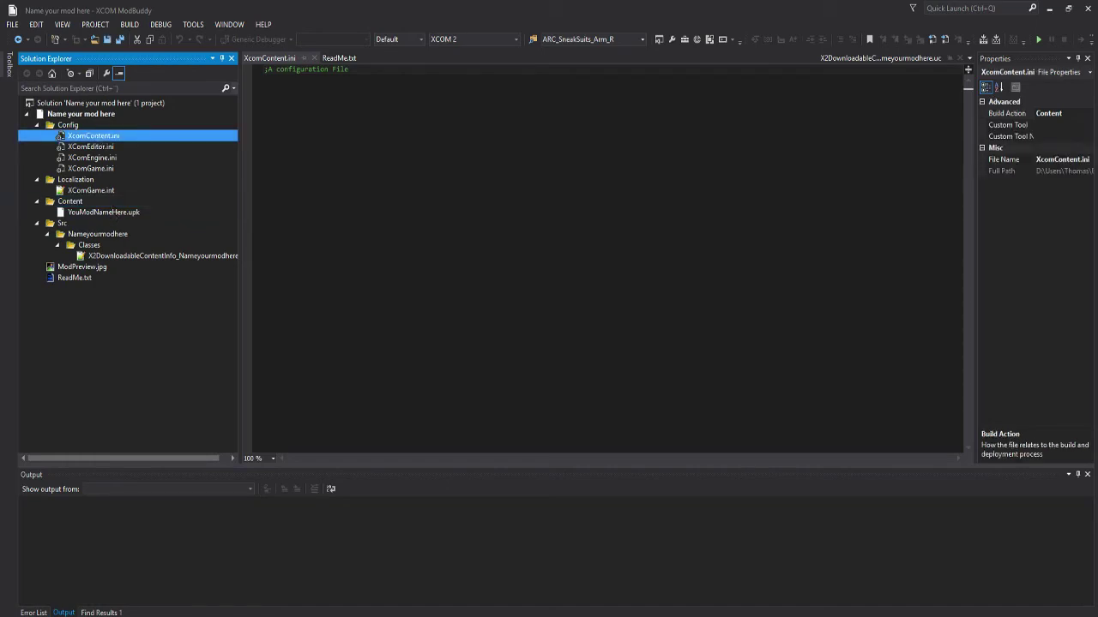
{"action": "key", "text": "alt+Tab"}
{"action": "key", "text": "alt+Tab"}
{"action": "key", "text": "alt+Tab"}
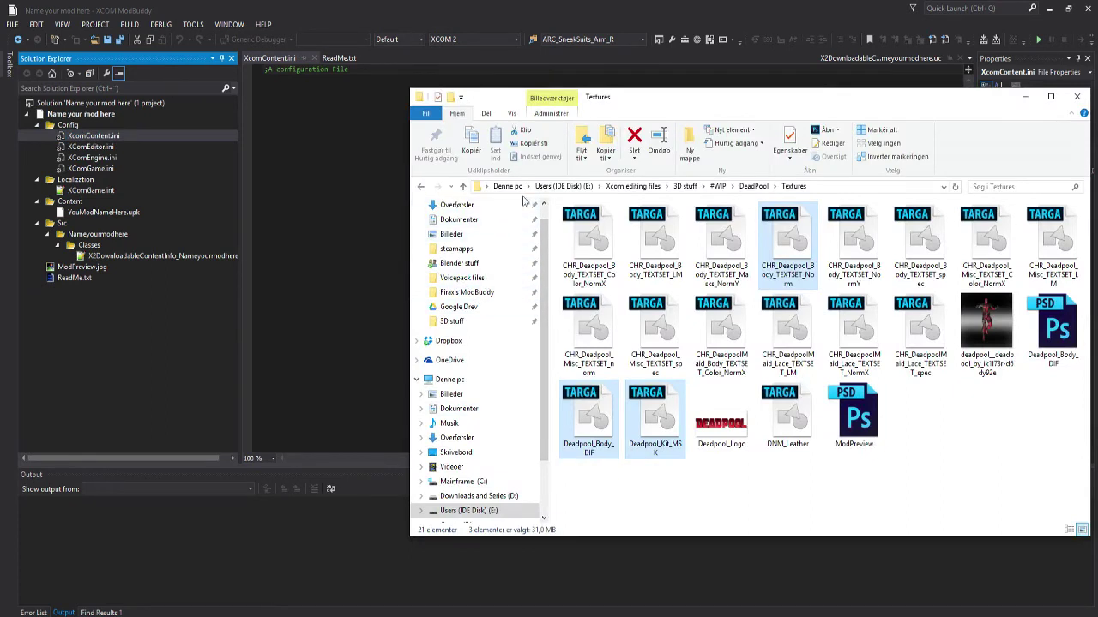
{"action": "left_click", "coordinate": [452, 321]}
{"action": "left_click", "coordinate": [650, 189]}
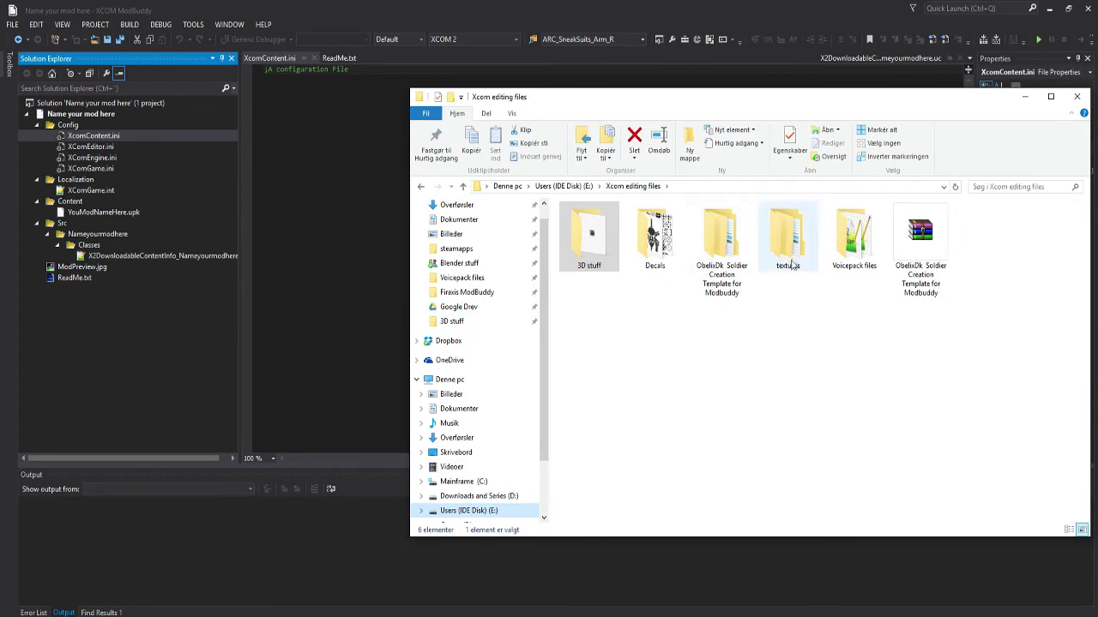
{"action": "double_click", "coordinate": [722, 239]}
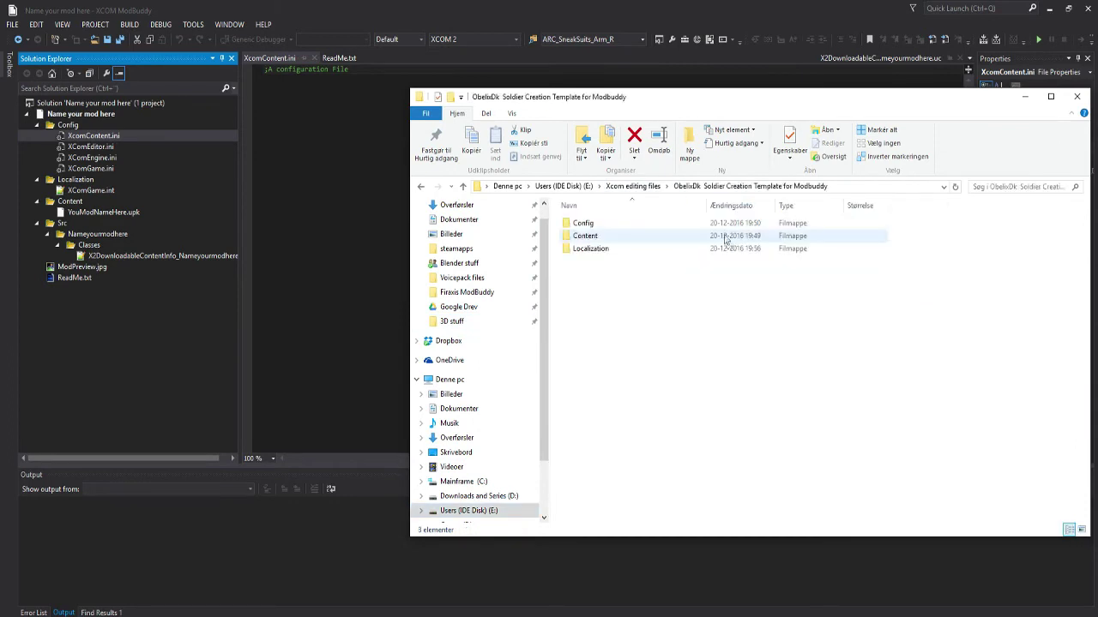
{"action": "double_click", "coordinate": [616, 223]}
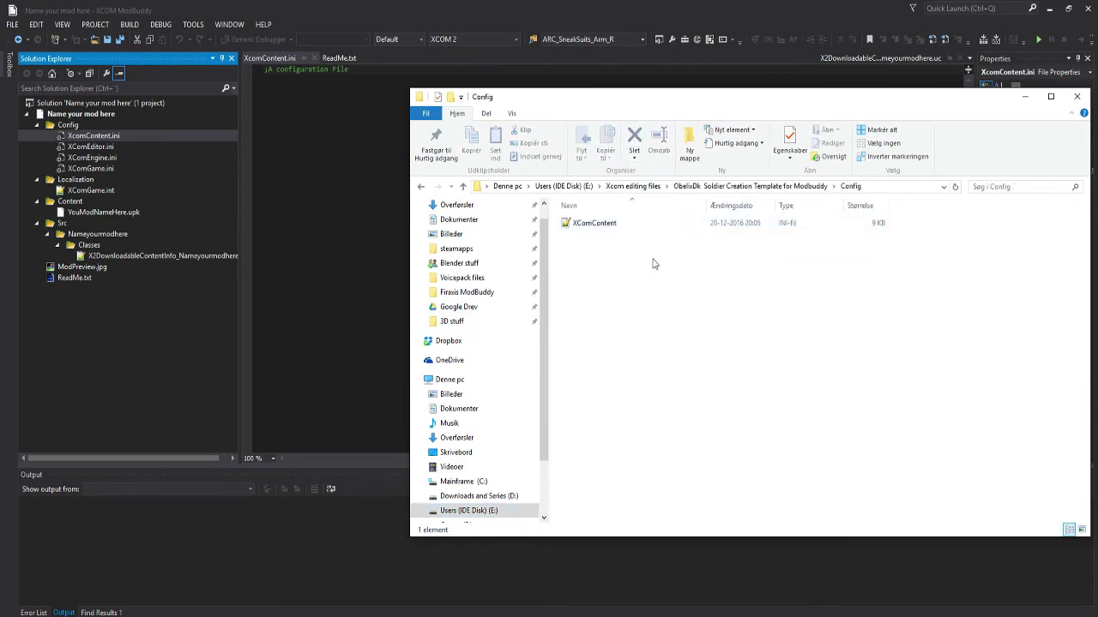
{"action": "key", "text": "BackSpace"}
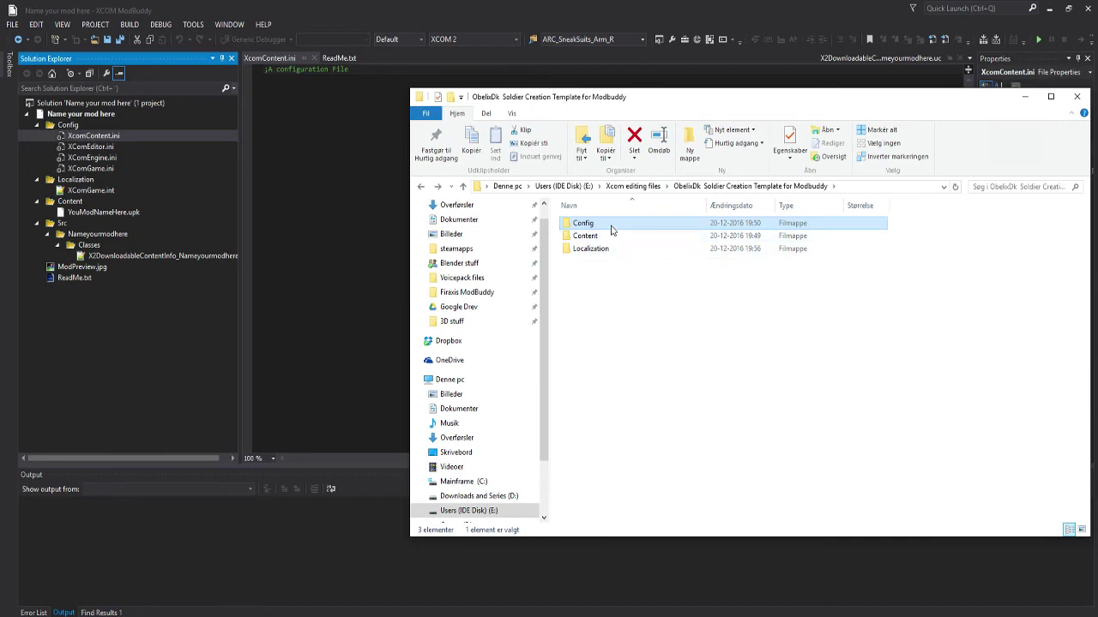
{"action": "double_click", "coordinate": [611, 225]}
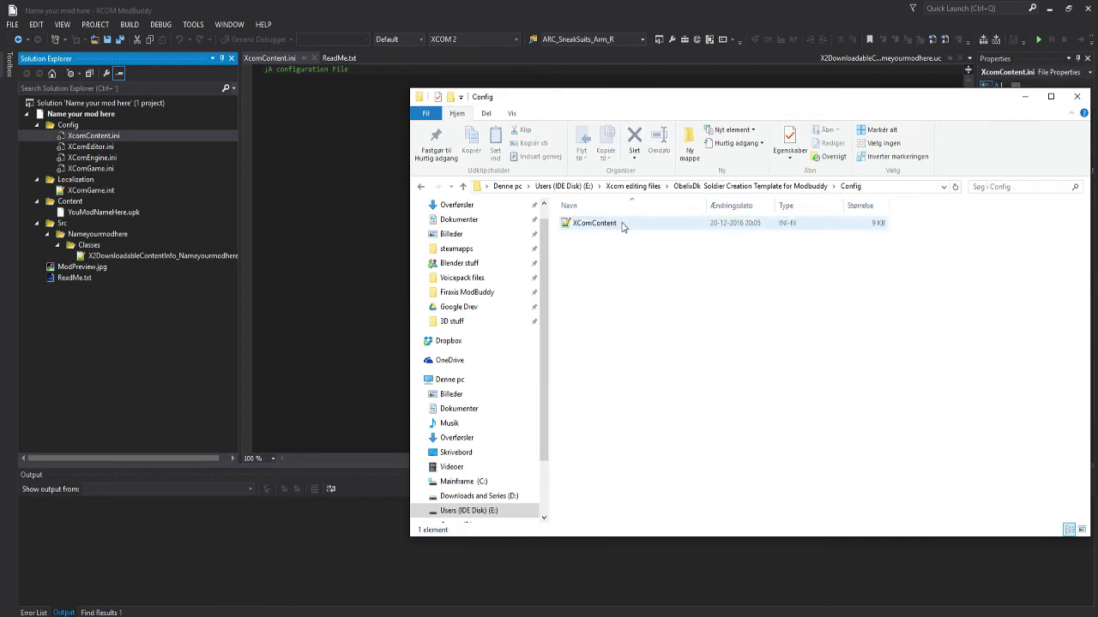
{"action": "left_click", "coordinate": [625, 227]}
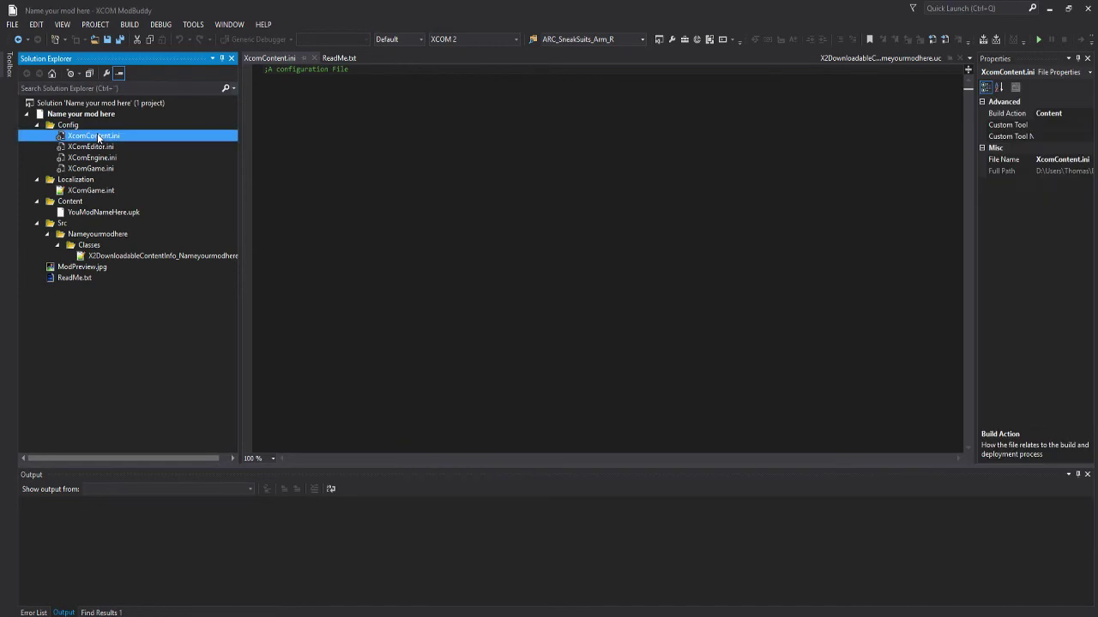
Back in XCOM ModBuddy, close the other open files and delete all the text in XcomContent.ini
{"action": "left_click", "coordinate": [99, 136]}
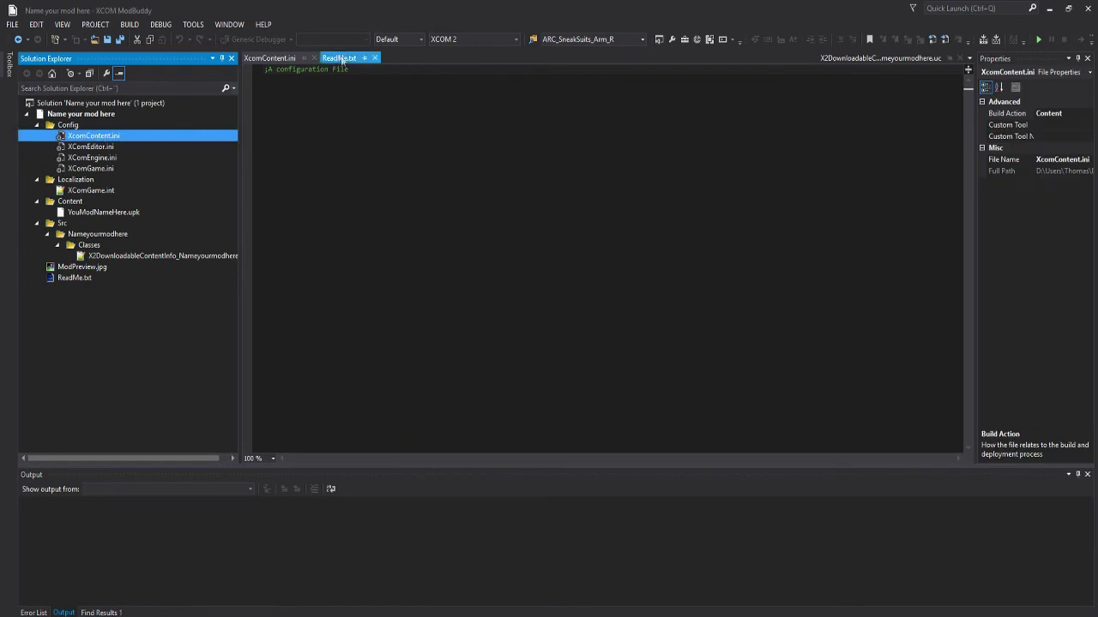
{"action": "left_click", "coordinate": [371, 58]}
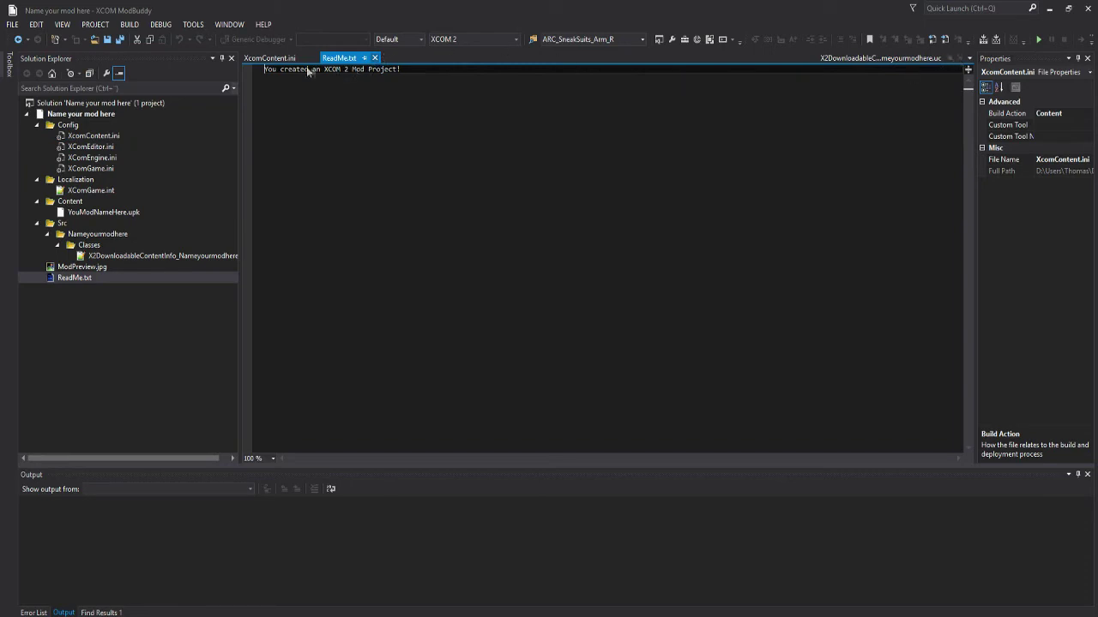
{"action": "left_click", "coordinate": [275, 60]}
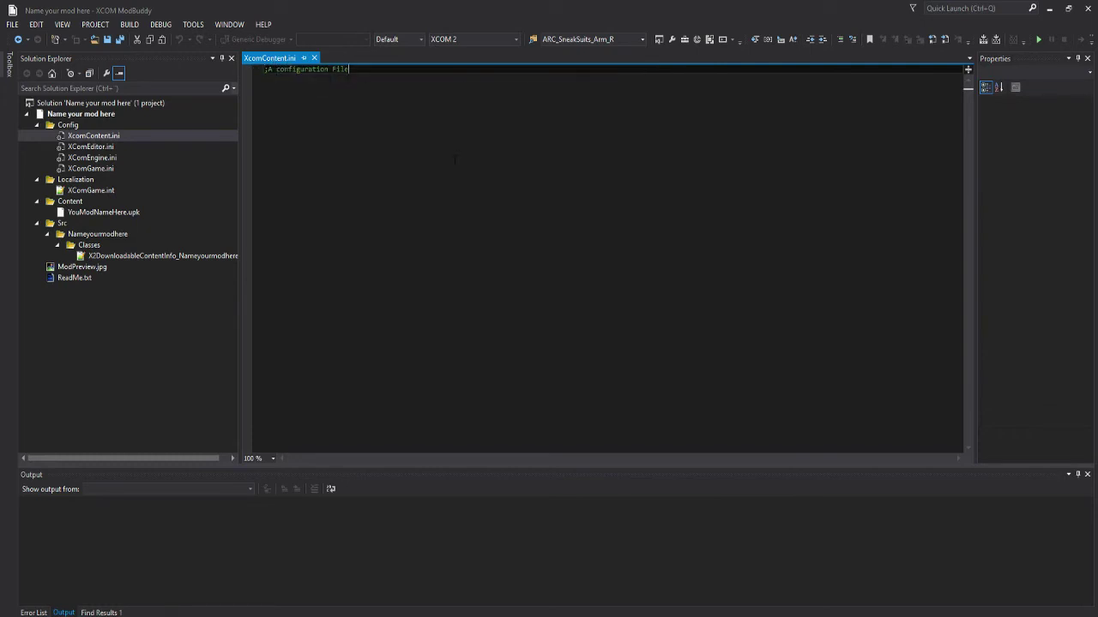
{"action": "key", "text": "ctrl+a"}
{"action": "key", "text": "Delete"}
Switch to File Explorer, open the template's XComContent file in Notepad++ and look through its body part entries and their gender settings
{"action": "key", "text": "alt+Tab"}
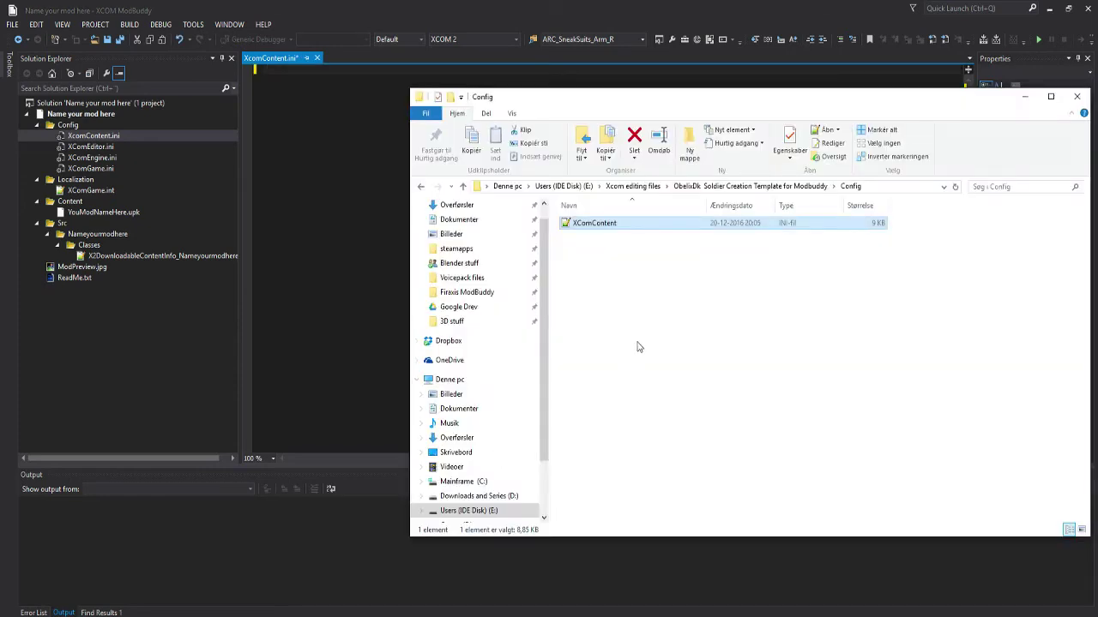
{"action": "double_click", "coordinate": [600, 228]}
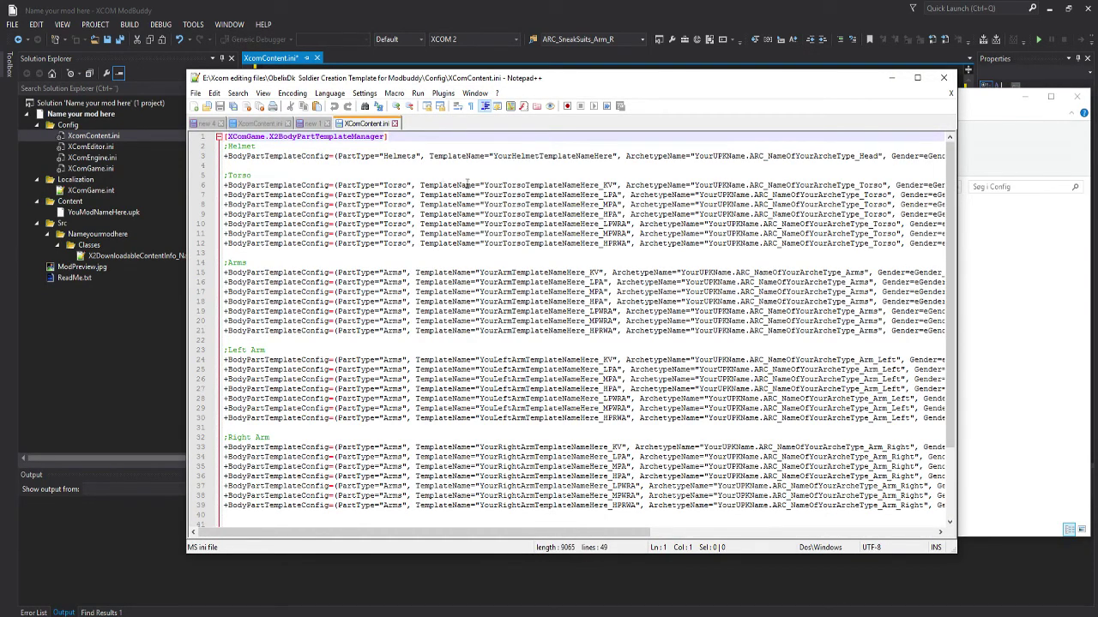
{"action": "scroll", "coordinate": [377, 249], "scroll_direction": "down", "scroll_amount": 2}
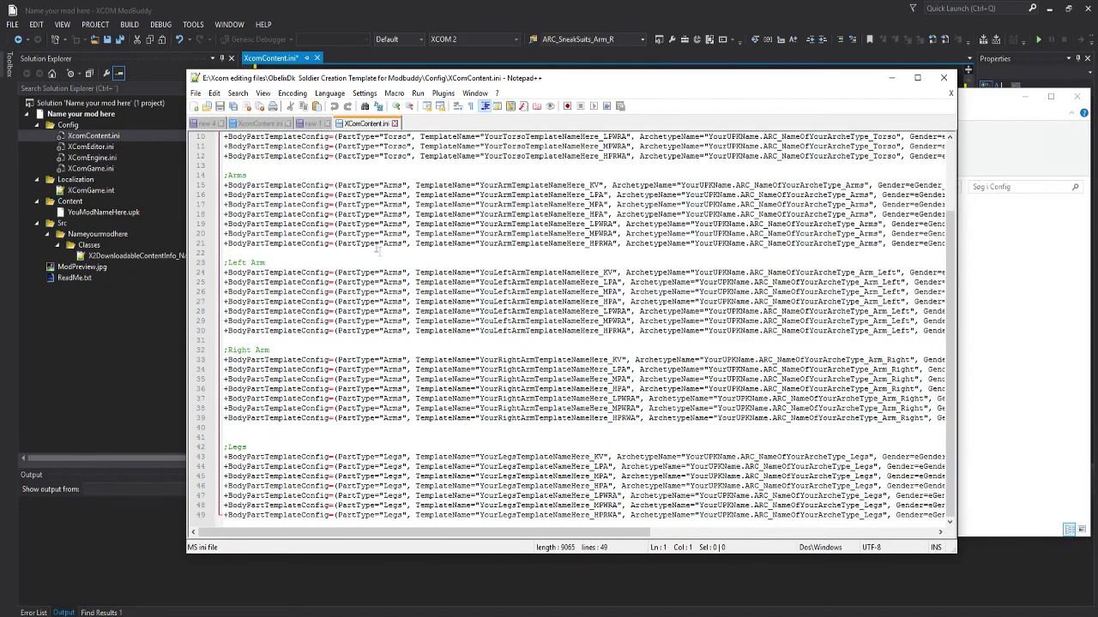
{"action": "scroll", "coordinate": [409, 296], "scroll_direction": "up", "scroll_amount": 2}
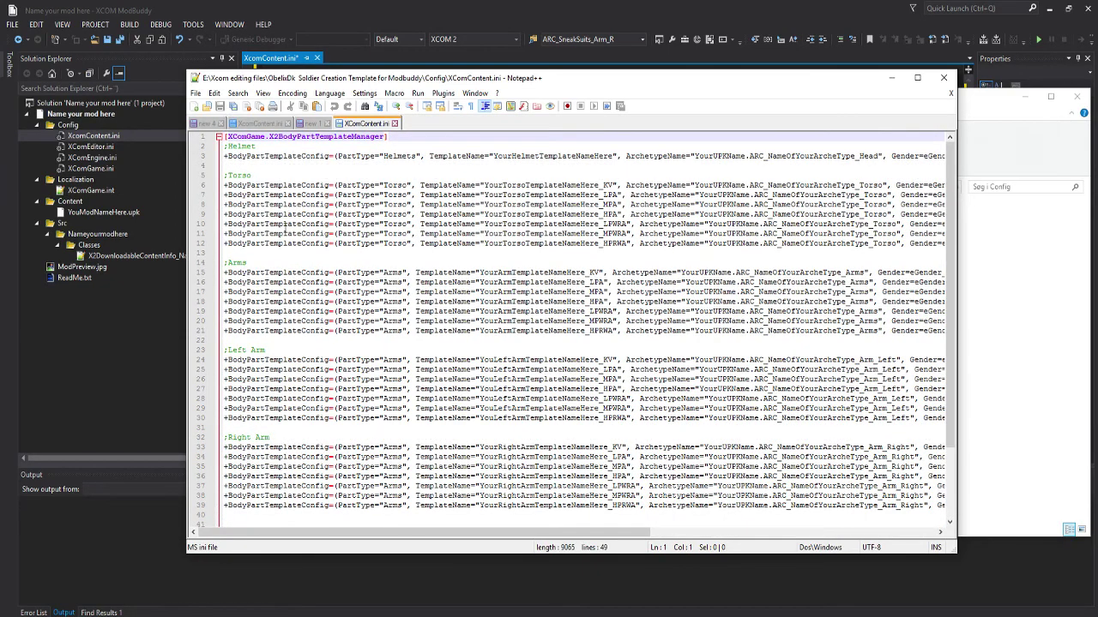
{"action": "scroll", "coordinate": [493, 189], "scroll_direction": "down", "scroll_amount": 3}
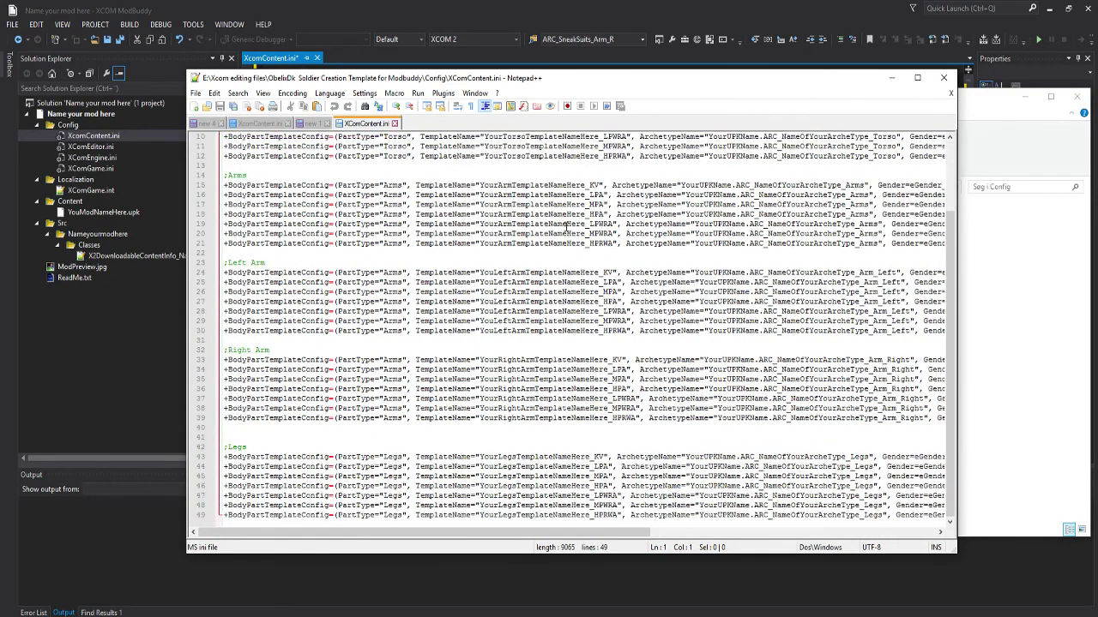
{"action": "left_click_drag", "start_coordinate": [578, 533], "coordinate": [599, 534]}
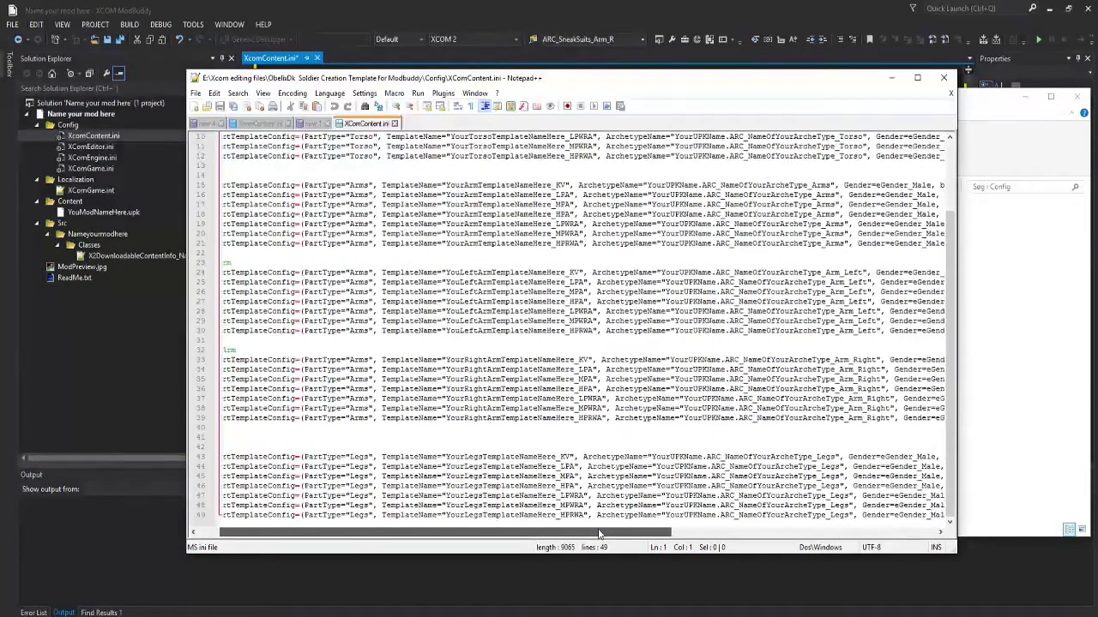
{"action": "left_click_drag", "start_coordinate": [599, 534], "coordinate": [717, 525]}
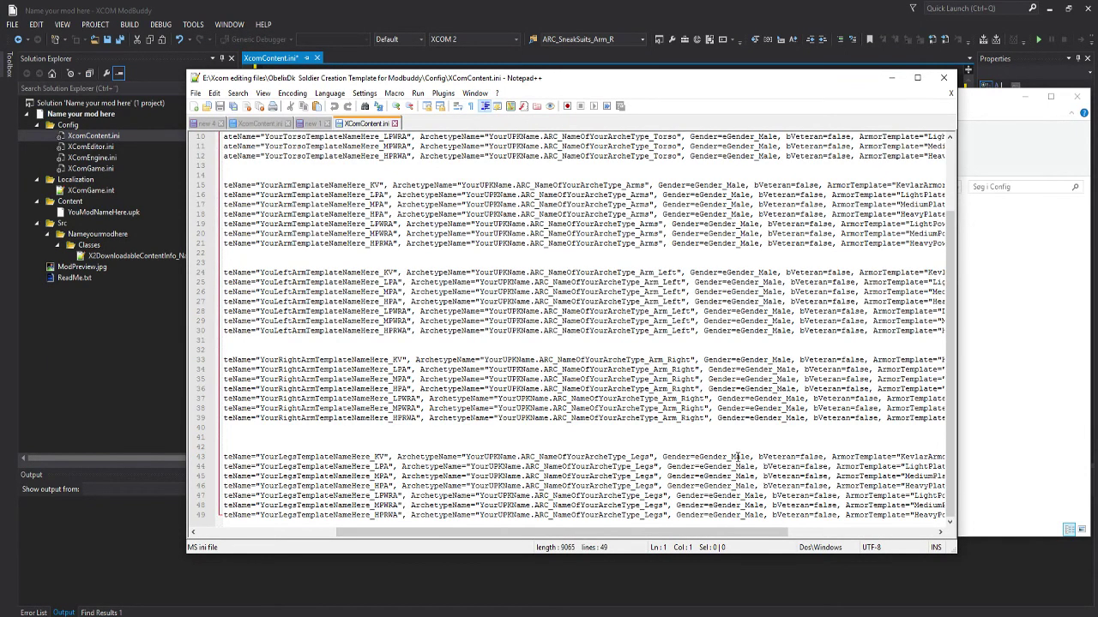
{"action": "left_click_drag", "start_coordinate": [737, 456], "coordinate": [731, 456]}
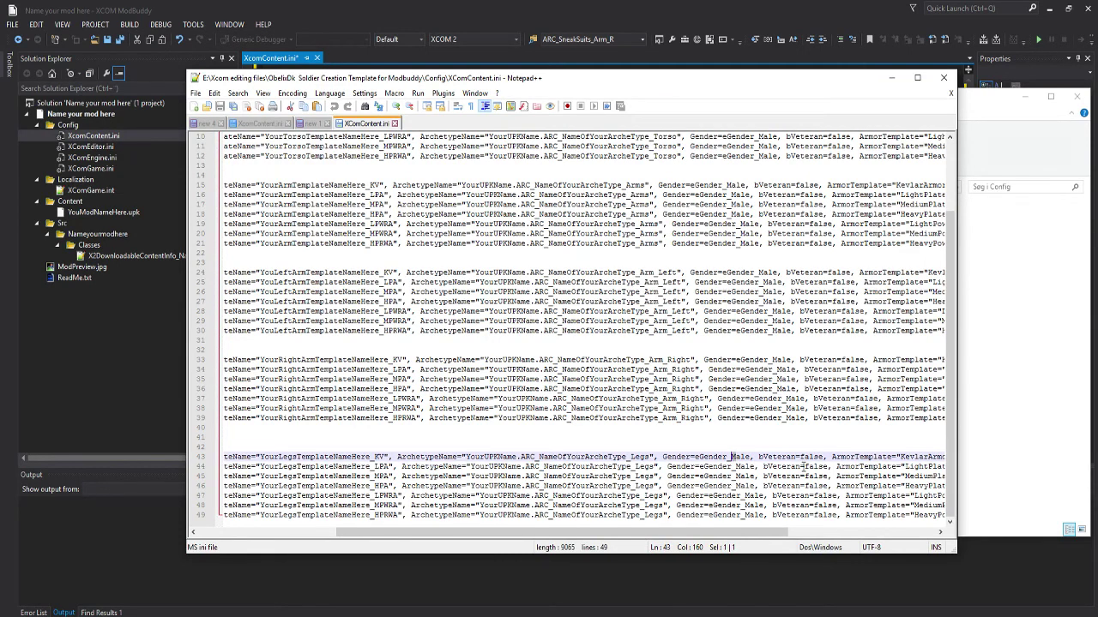
{"action": "type", "text": "Fem"}
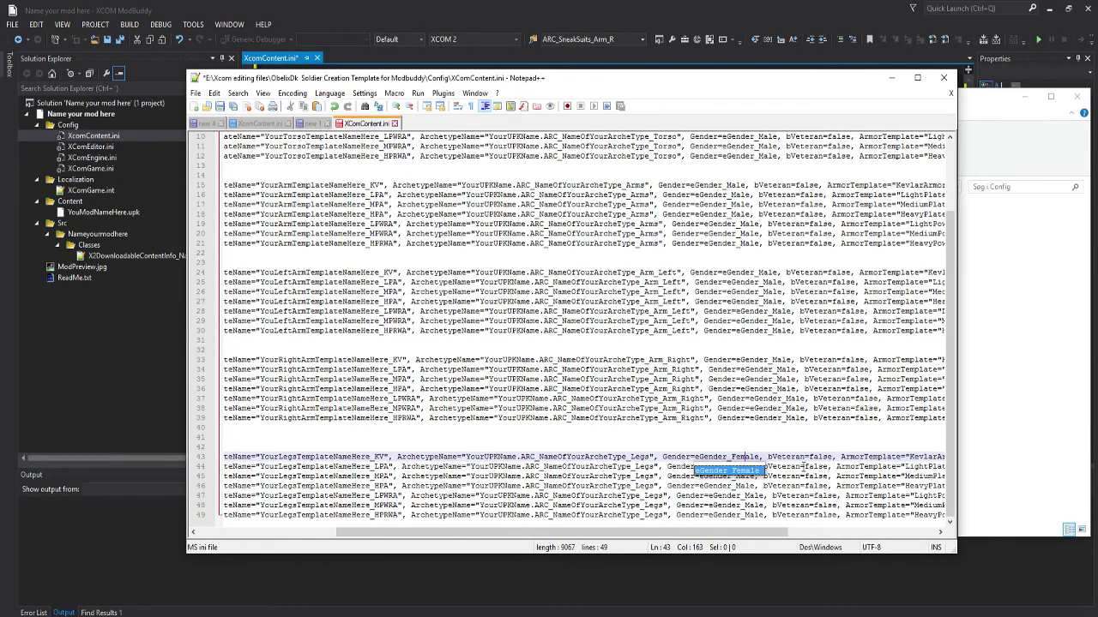
{"action": "key", "text": "BackSpace"}
{"action": "key", "text": "BackSpace"}
{"action": "key", "text": "BackSpace"}
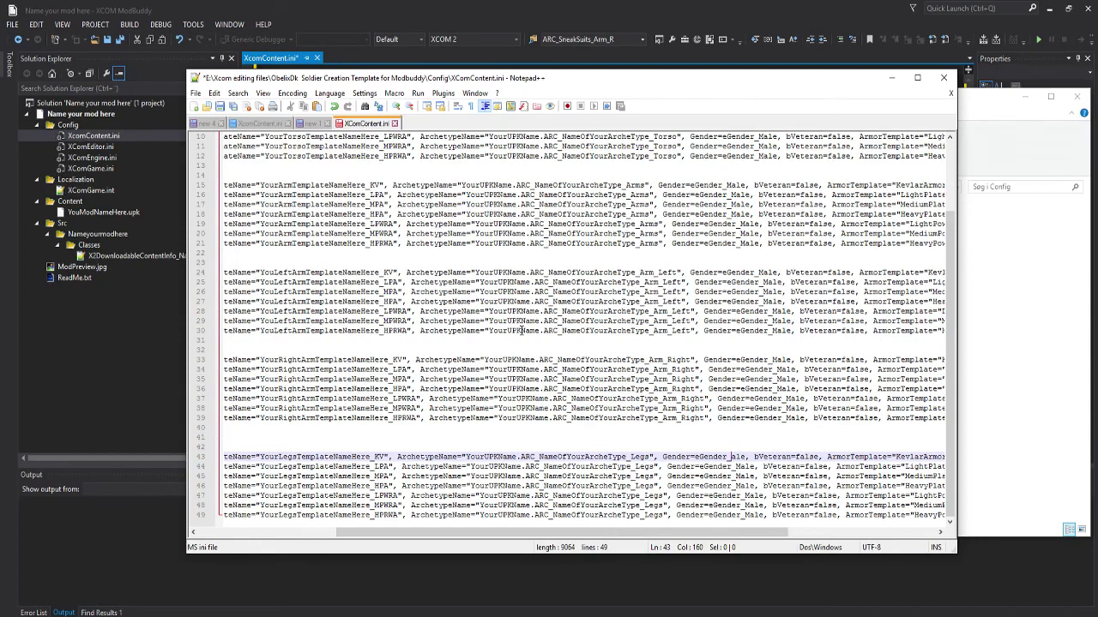
{"action": "type", "text": "M"}
Copy the entire template XComContent text from Notepad++ and paste it into the empty XcomContent.ini in XCOM ModBuddy
{"action": "left_click", "coordinate": [749, 205]}
{"action": "scroll", "coordinate": [736, 201], "scroll_direction": "up", "scroll_amount": 3}
{"action": "left_click_drag", "start_coordinate": [625, 532], "coordinate": [486, 532]}
{"action": "left_click", "coordinate": [256, 166]}
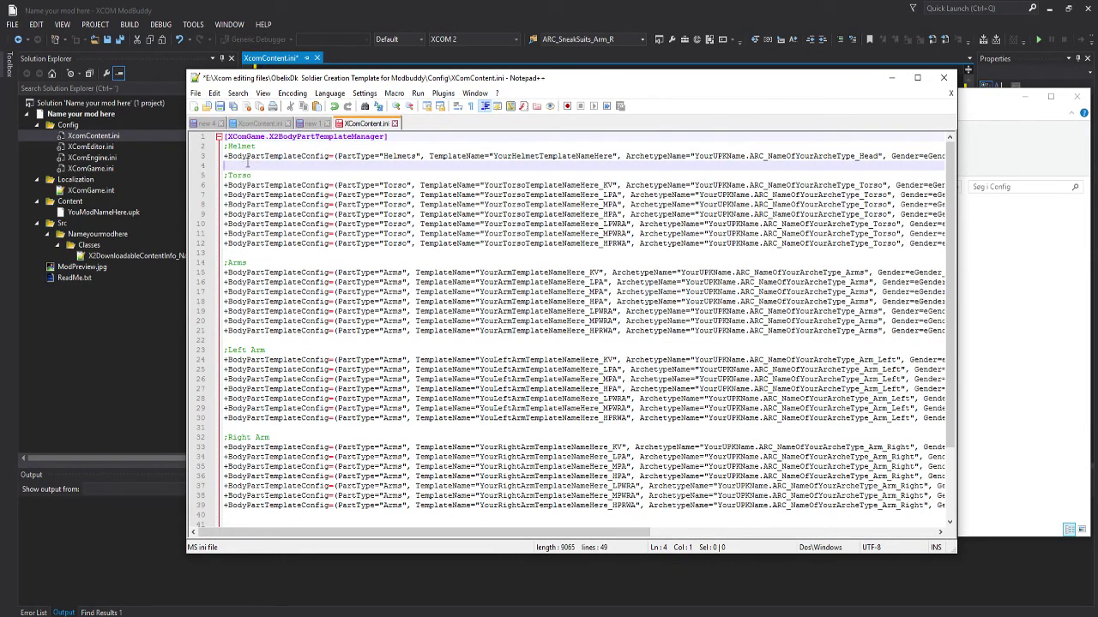
{"action": "key", "text": "ctrl+a"}
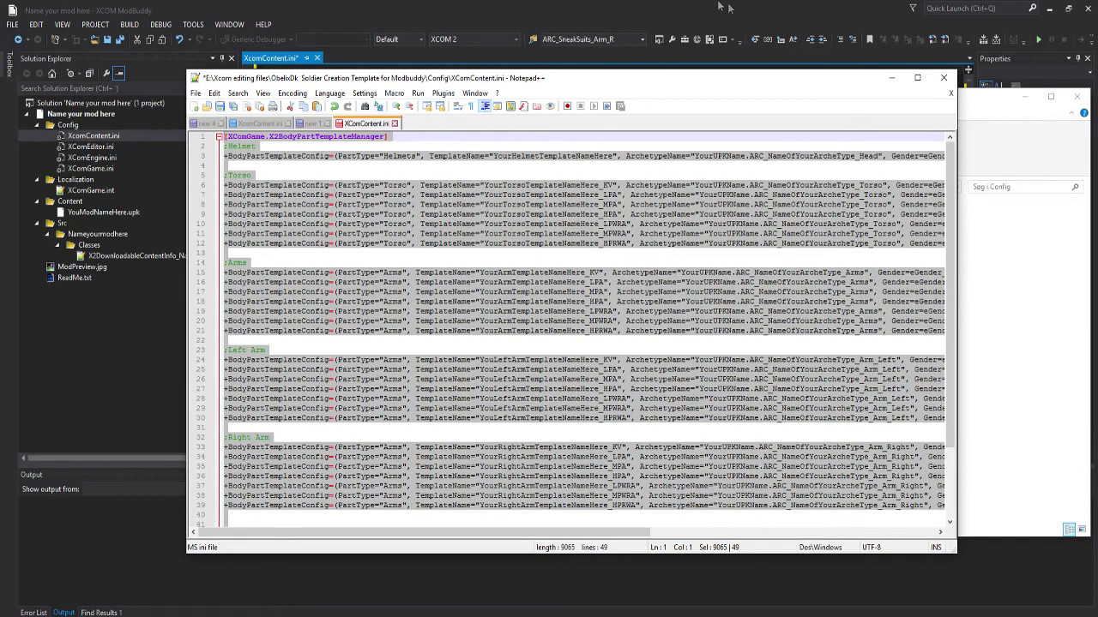
{"action": "left_click", "coordinate": [315, 199]}
{"action": "key", "text": "ctrl+a"}
{"action": "key", "text": "alt+Tab"}
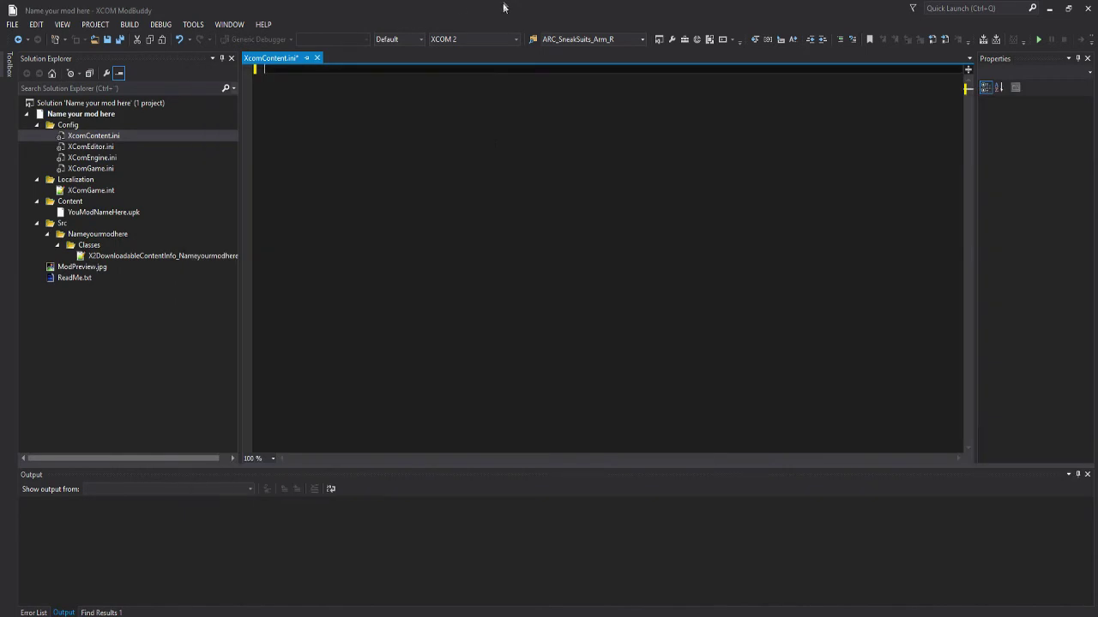
{"action": "key", "text": "ctrl+v"}
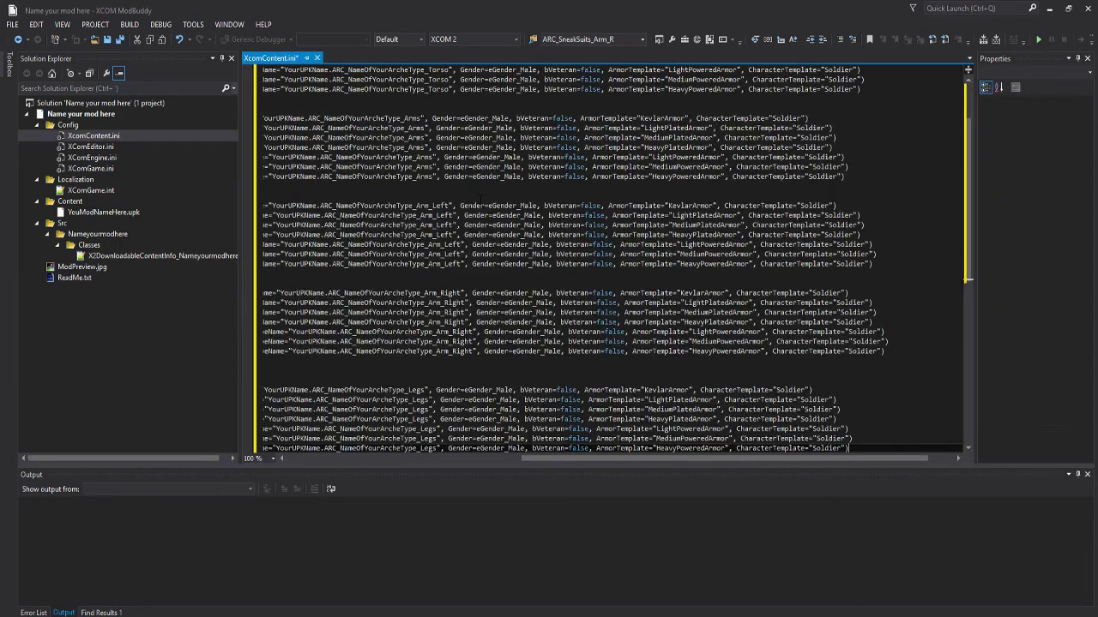
Examine the pasted body part entries, especially the template names, armor templates and character templates of the Legs lines
{"action": "scroll", "coordinate": [480, 199], "scroll_direction": "up", "scroll_amount": 3}
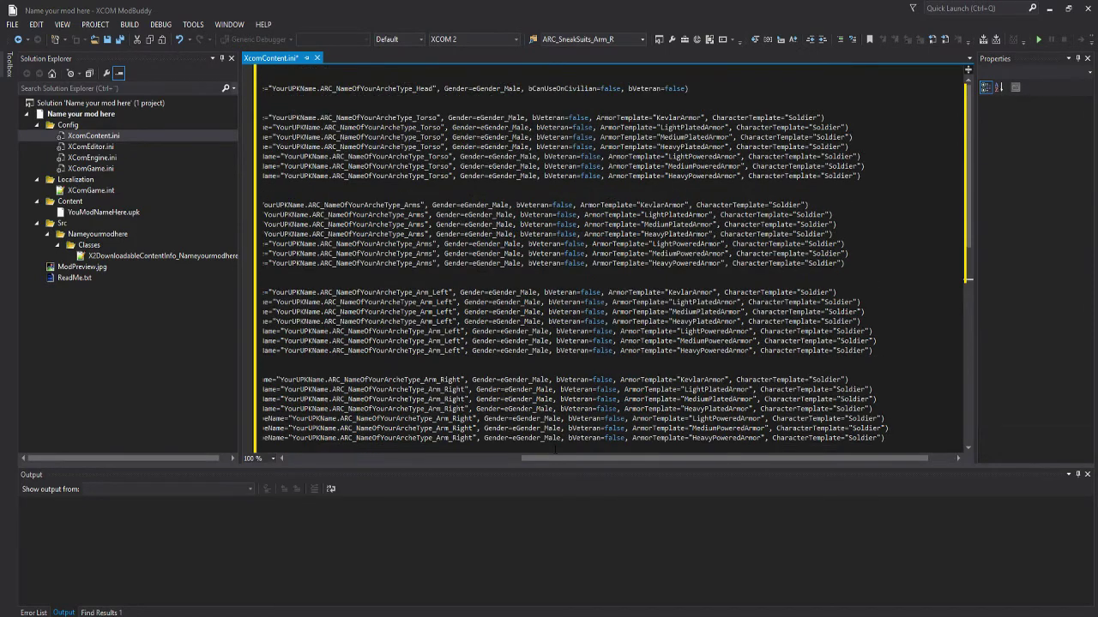
{"action": "left_click_drag", "start_coordinate": [555, 458], "coordinate": [320, 458]}
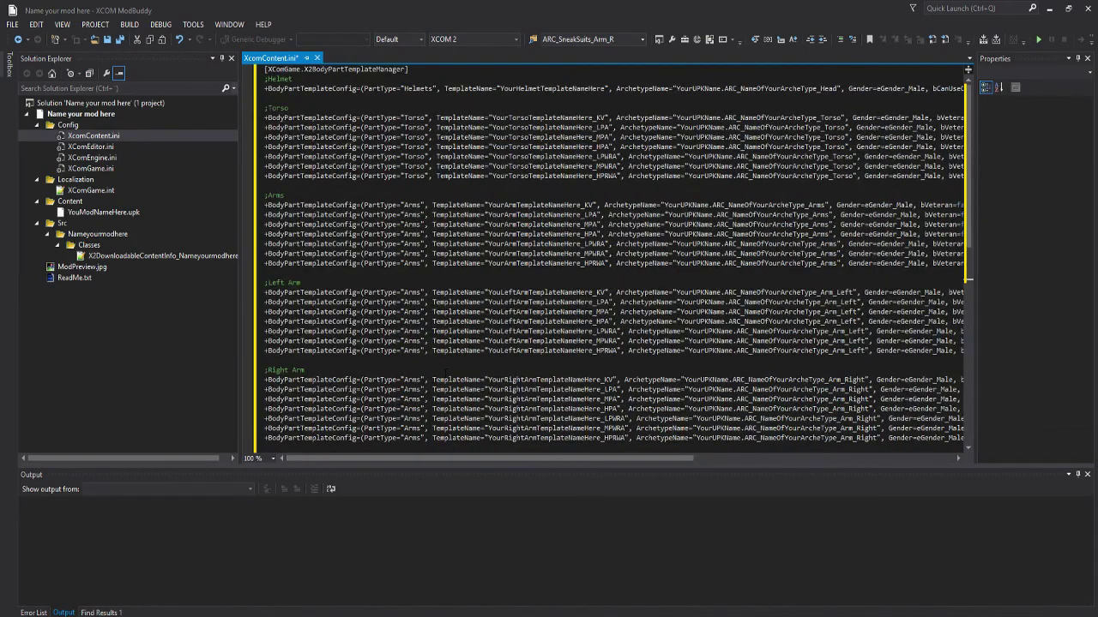
{"action": "scroll", "coordinate": [437, 373], "scroll_direction": "down", "scroll_amount": 10}
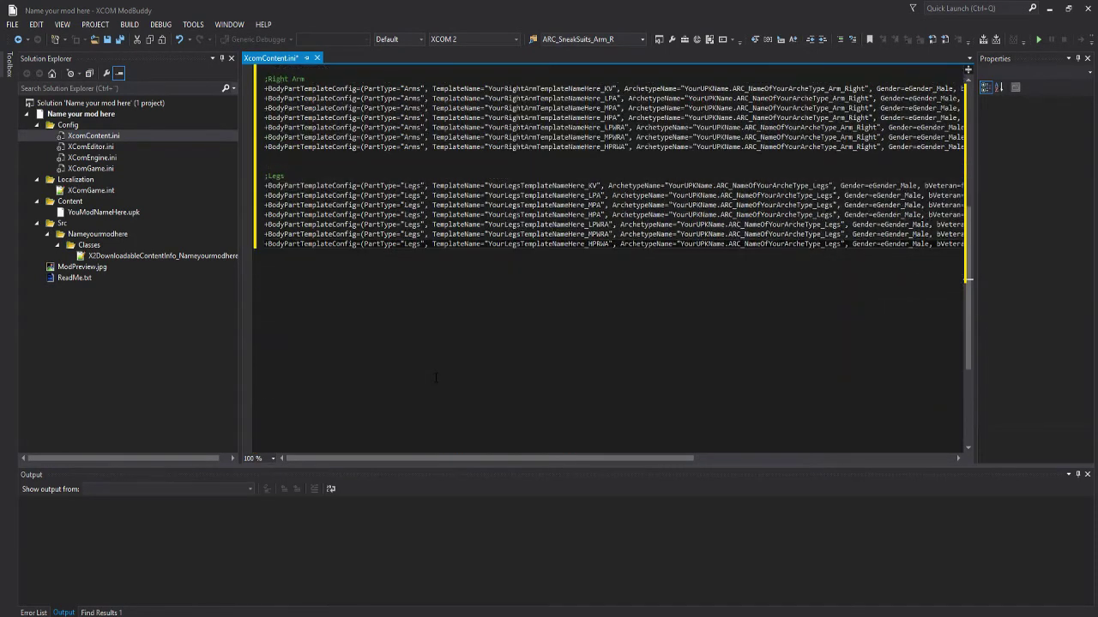
{"action": "scroll", "coordinate": [613, 257], "scroll_direction": "up", "scroll_amount": 1}
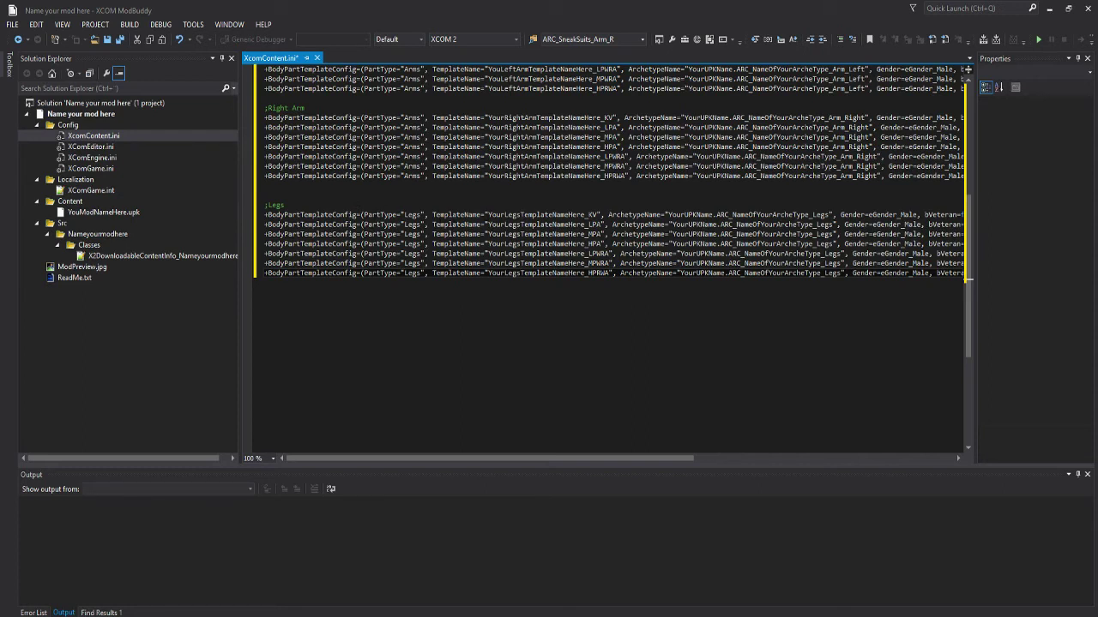
{"action": "left_click_drag", "start_coordinate": [487, 215], "coordinate": [585, 214]}
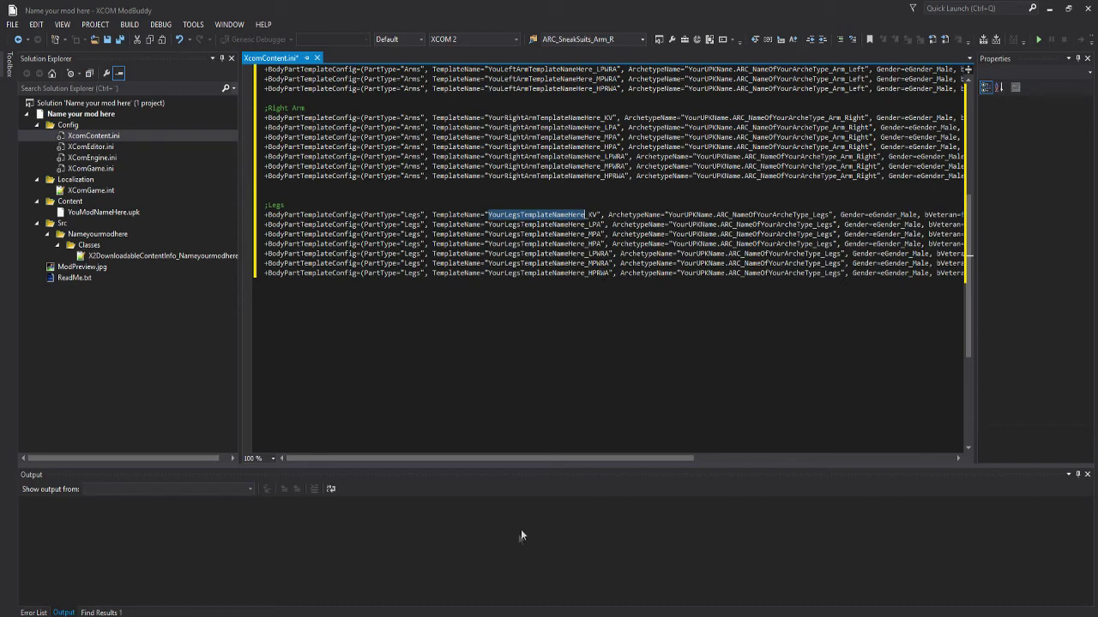
{"action": "left_click_drag", "start_coordinate": [532, 460], "coordinate": [819, 476]}
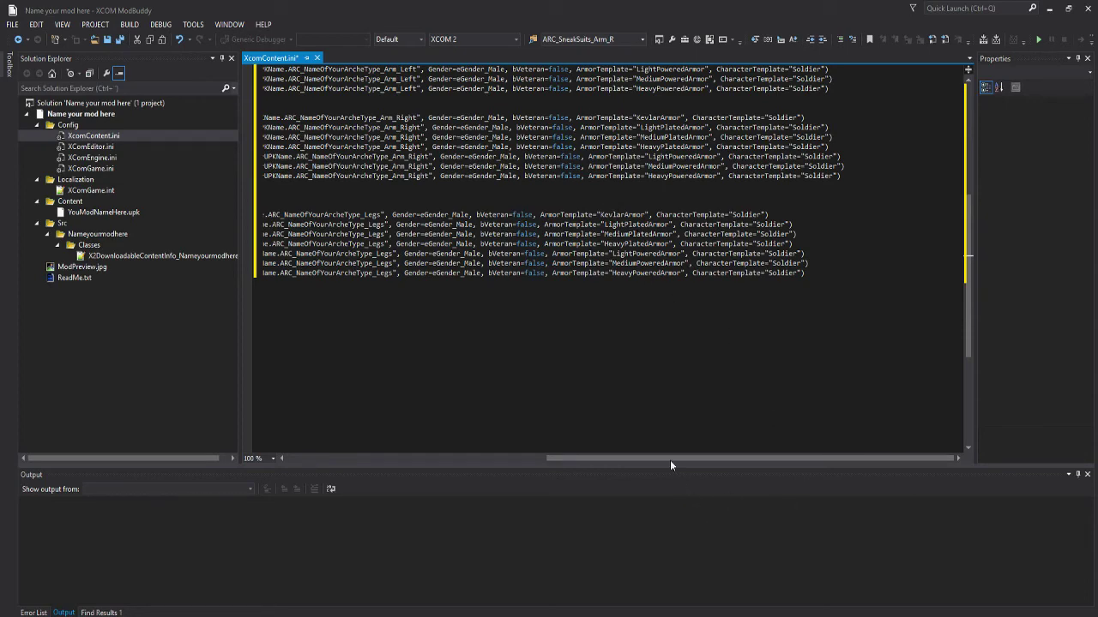
{"action": "left_click_drag", "start_coordinate": [683, 463], "coordinate": [336, 441]}
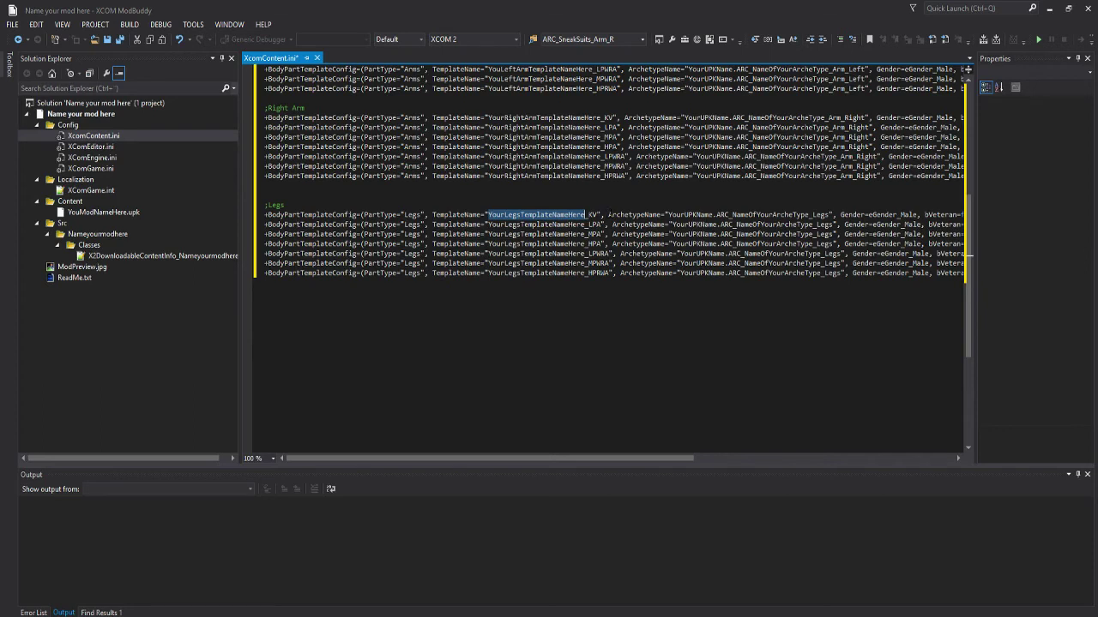
Replace the package name in the first Legs line's ArchetypeName with YouModNameHere
{"action": "double_click", "coordinate": [657, 214]}
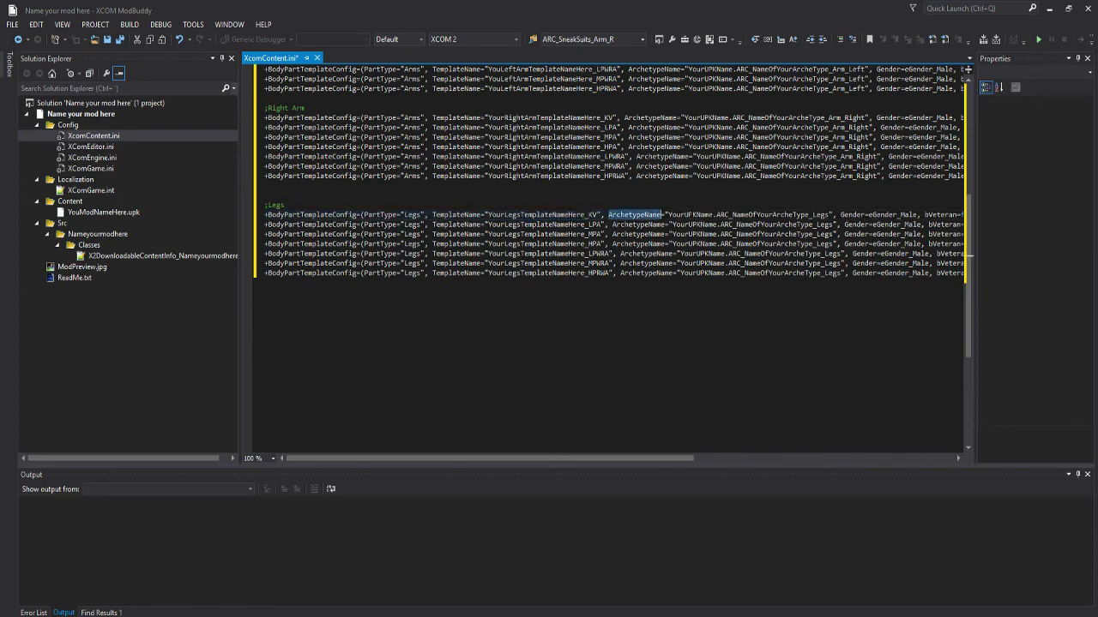
{"action": "left_click", "coordinate": [685, 214]}
{"action": "left_click_drag", "start_coordinate": [668, 215], "coordinate": [713, 214]}
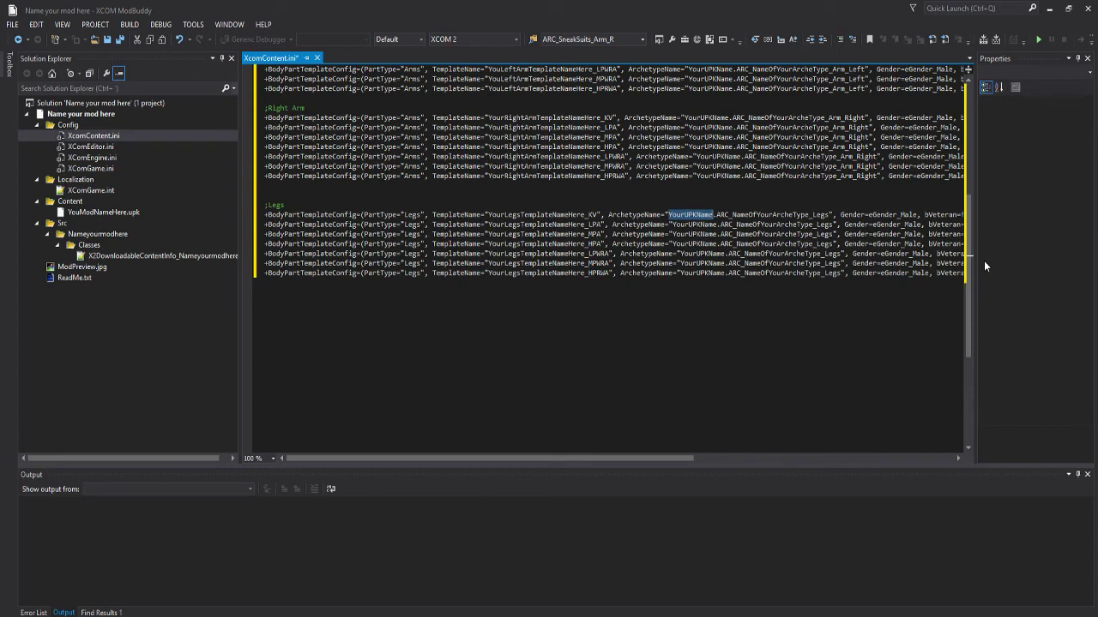
{"action": "type", "text": "You"}
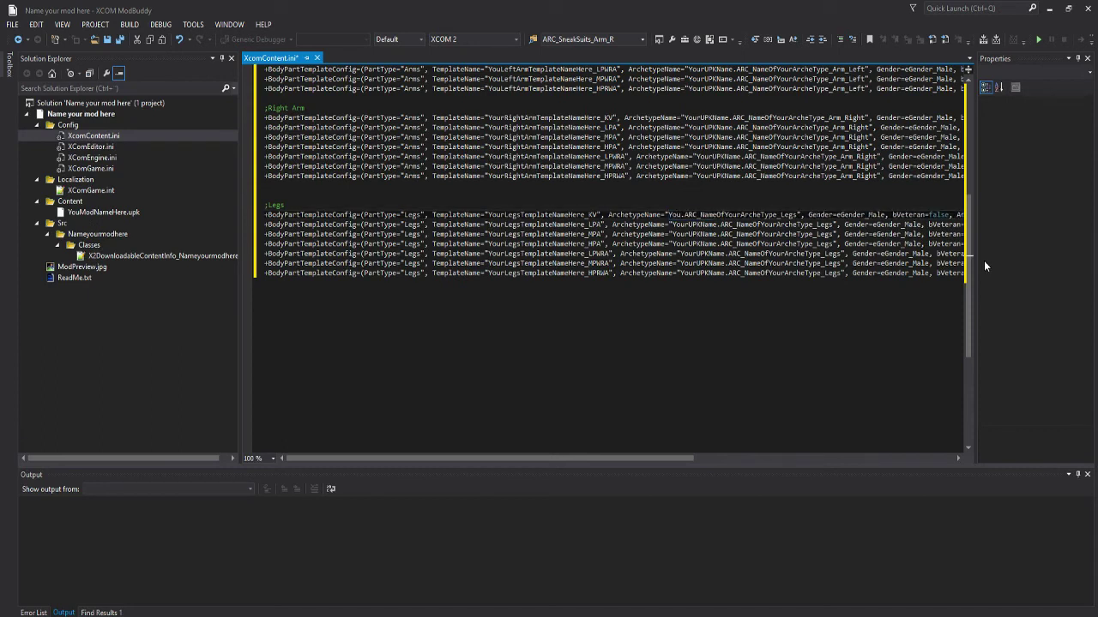
{"action": "type", "text": "ModName"}
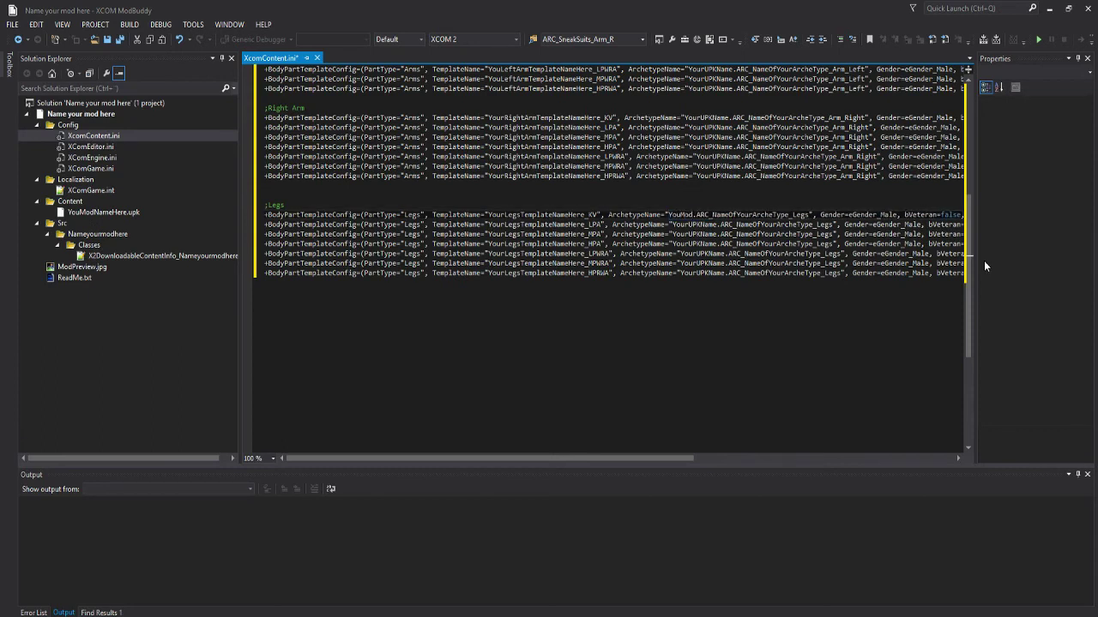
{"action": "key", "text": "BackSpace"}
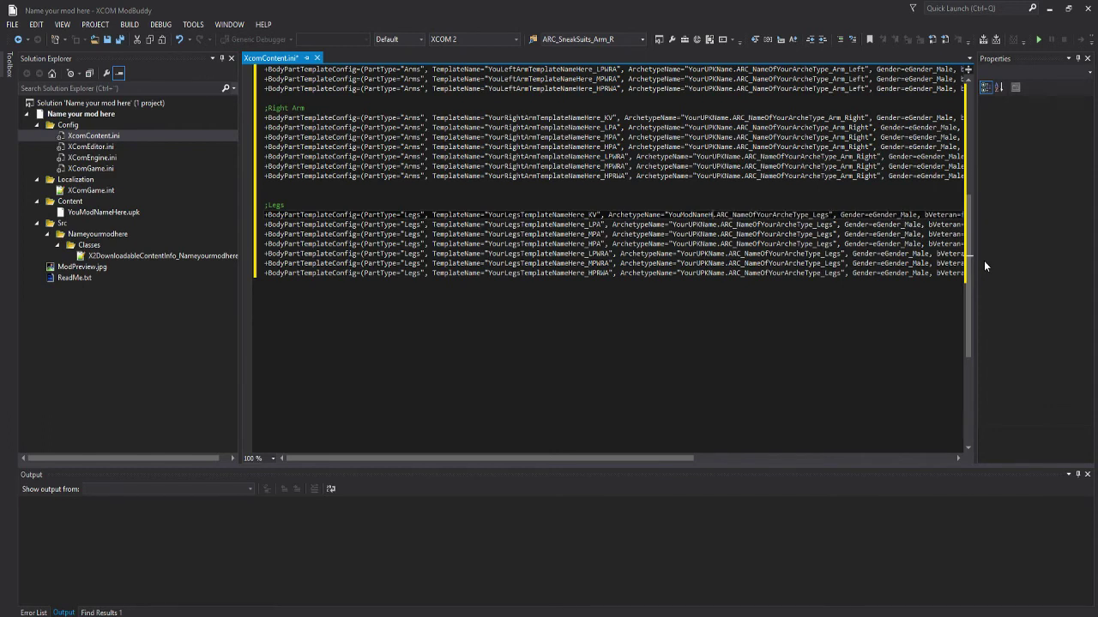
{"action": "type", "text": "Here"}
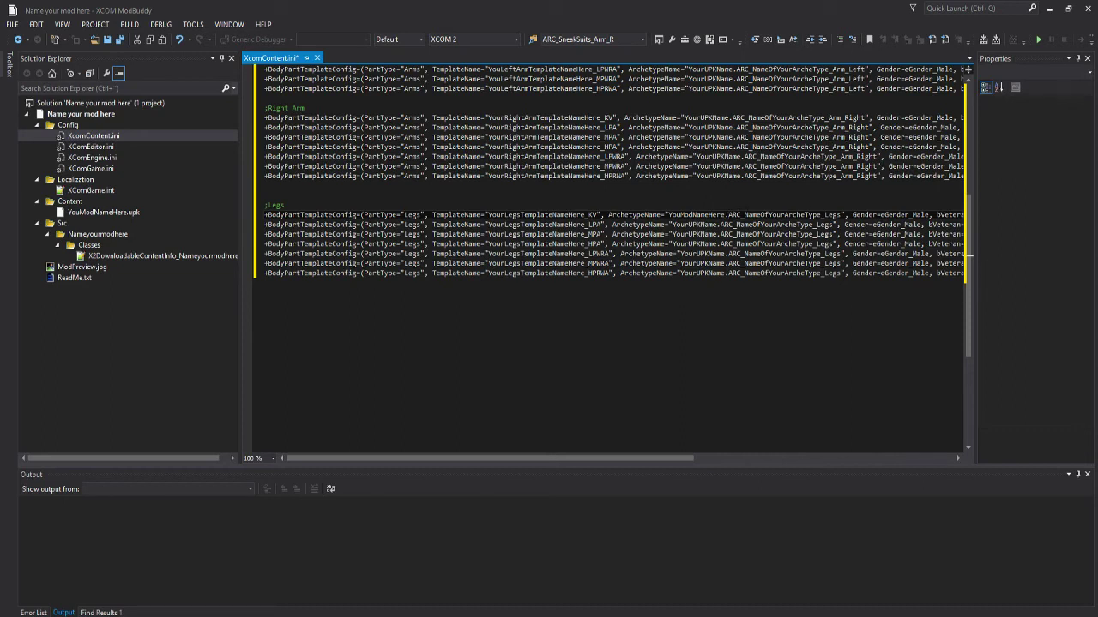
Remove the NameOfYourArcheType_ placeholder from the first Legs line's archetype name, leaving ARC_Legs
{"action": "key", "text": "shift+Right"}
{"action": "key", "text": "shift+Right"}
{"action": "key", "text": "shift+Right"}
{"action": "key", "text": "shift+Right"}
{"action": "key", "text": "shift+Right"}
{"action": "key", "text": "shift+Right"}
{"action": "key", "text": "shift+Right"}
{"action": "key", "text": "shift+Right"}
{"action": "key", "text": "shift+Right"}
{"action": "key", "text": "shift+Right"}
{"action": "key", "text": "shift+Right"}
{"action": "key", "text": "shift+Right"}
{"action": "key", "text": "shift+Right"}
{"action": "key", "text": "shift+Right"}
{"action": "key", "text": "shift+Right"}
{"action": "key", "text": "shift+Right"}
{"action": "key", "text": "shift+Right"}
{"action": "key", "text": "shift+Right"}
{"action": "key", "text": "shift+Right"}
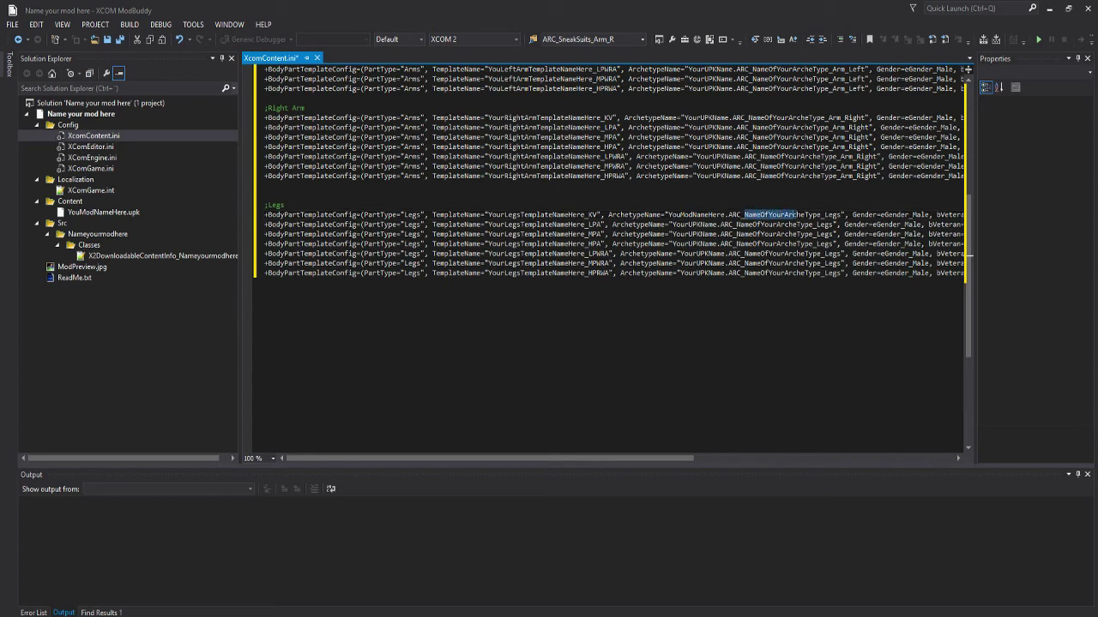
{"action": "key", "text": "shift+Right"}
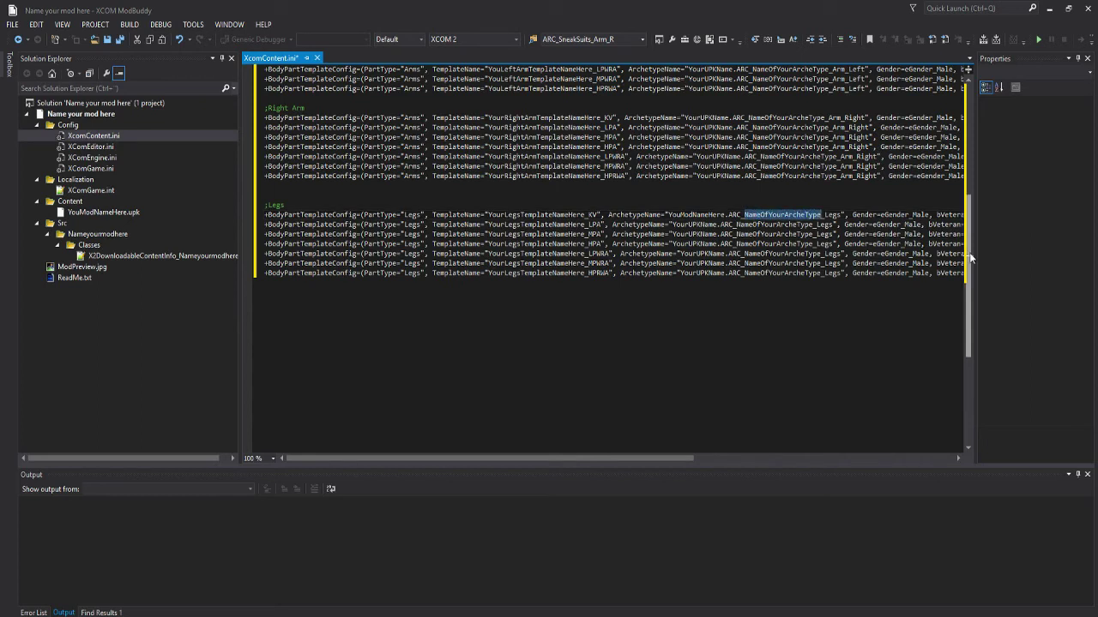
{"action": "key", "text": "BackSpace"}
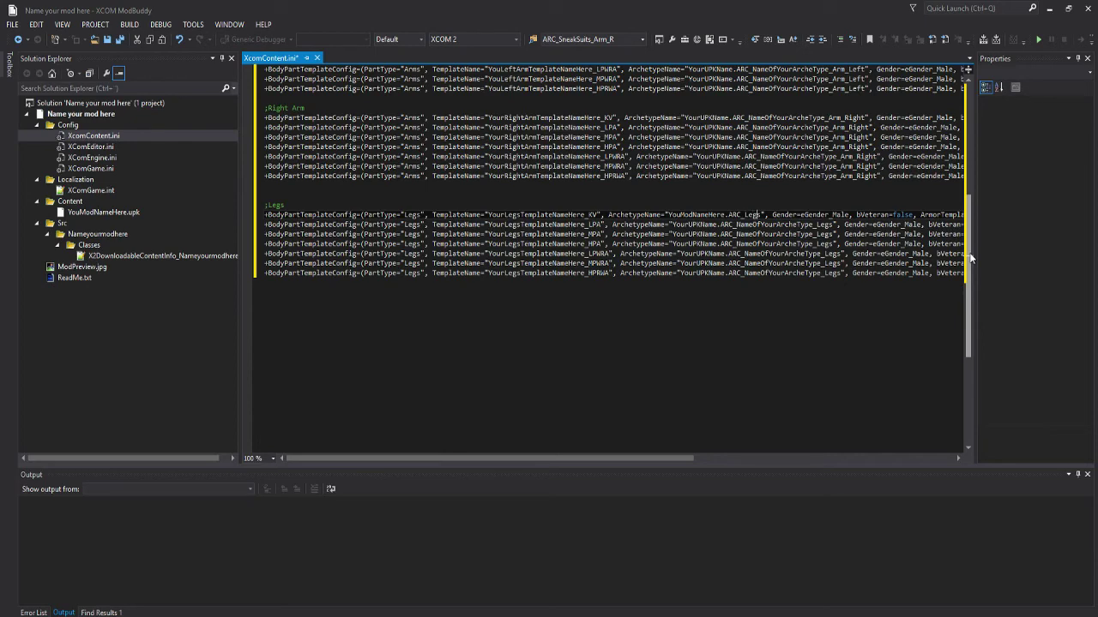
Check the male legs archetype's name in the Unreal Content Browser and complete the first Legs line's archetype name as ARC_Legs_M in ModBuddy
{"action": "key", "text": "alt+Tab"}
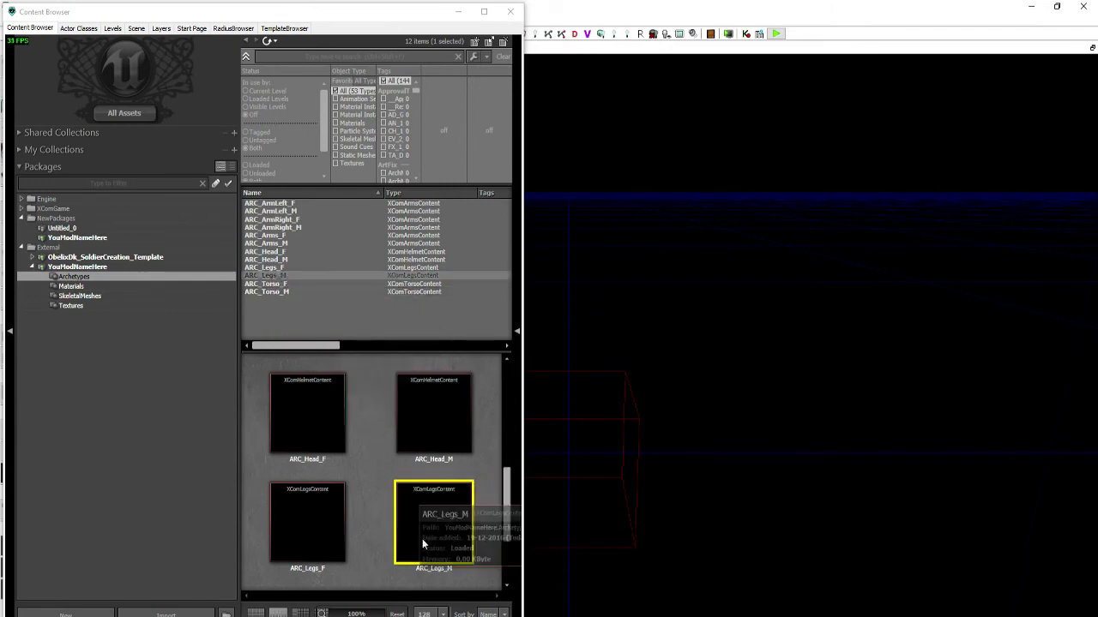
{"action": "key", "text": "alt+Tab"}
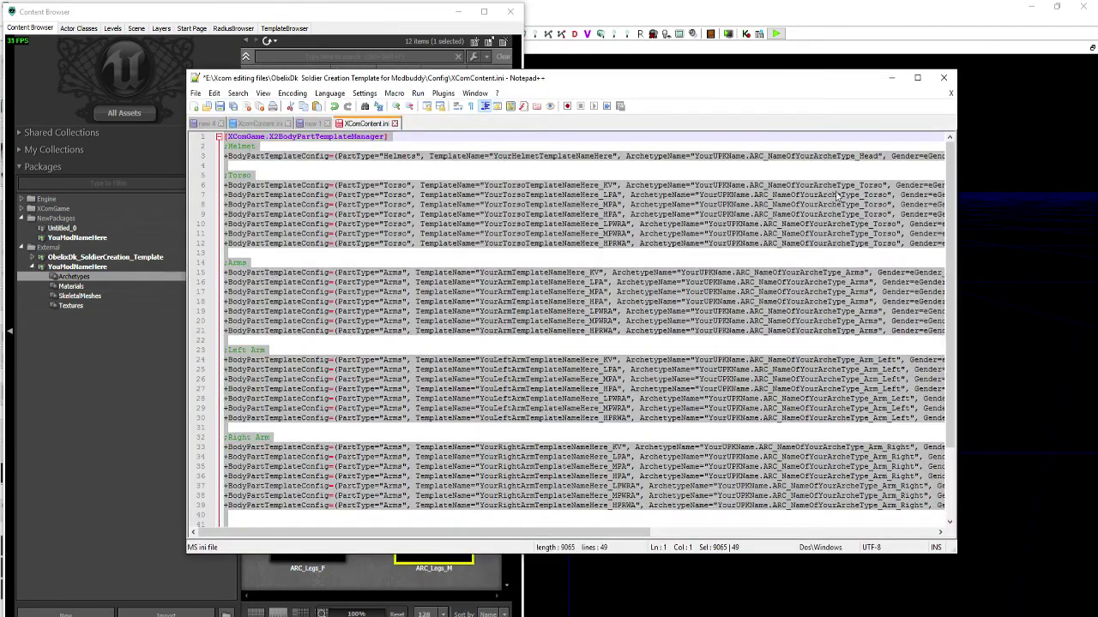
{"action": "left_click", "coordinate": [943, 74]}
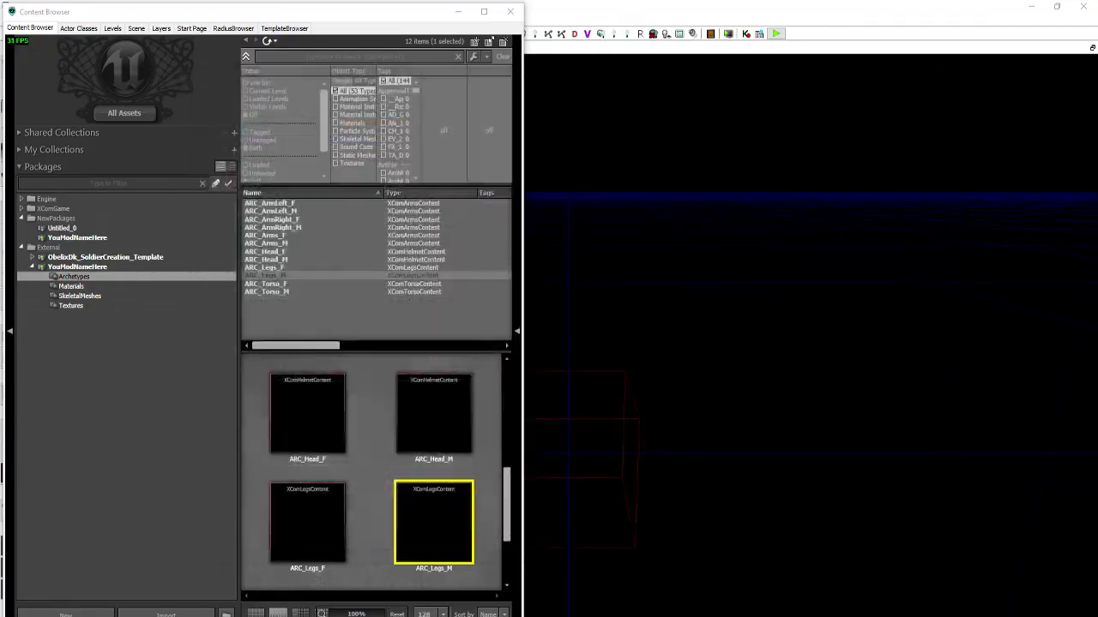
{"action": "key", "text": "alt+Tab"}
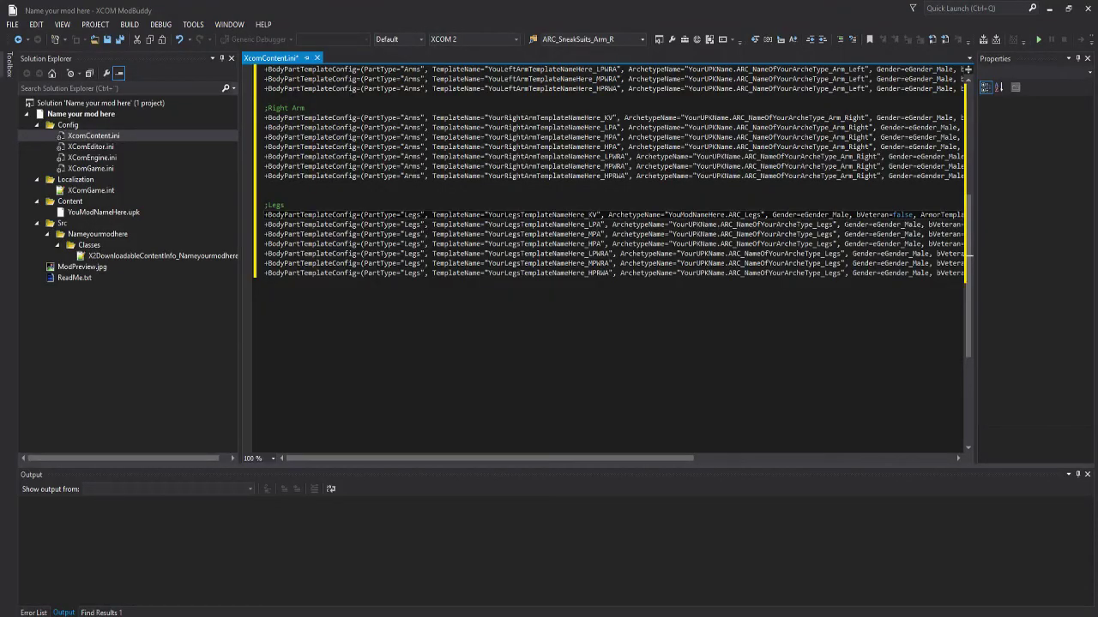
{"action": "type", "text": "_M"}
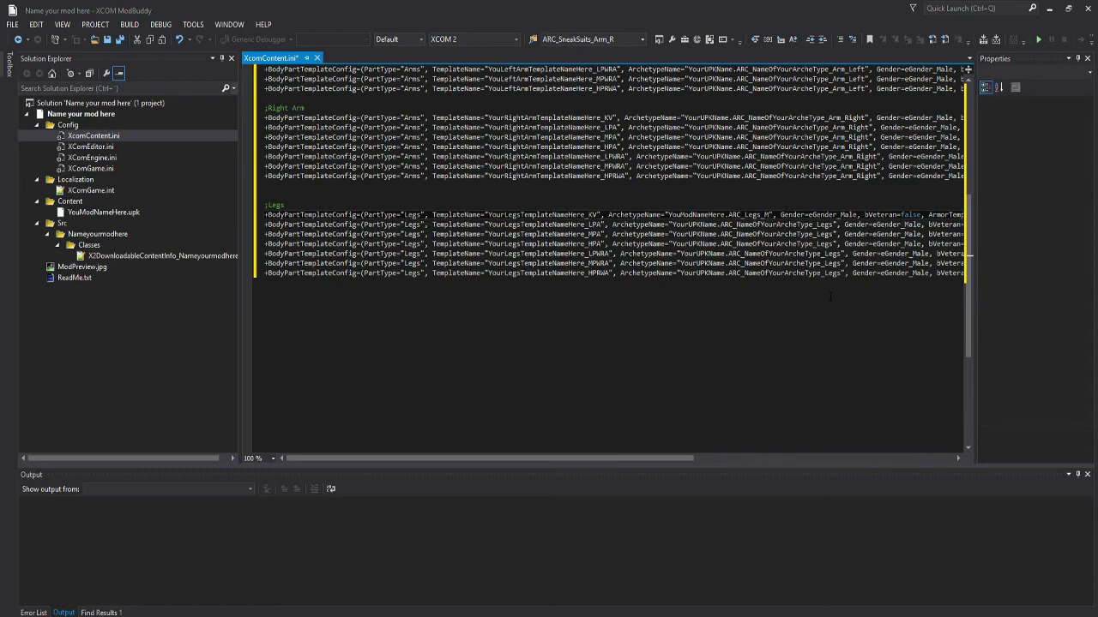
{"action": "scroll", "coordinate": [827, 297], "scroll_direction": "up", "scroll_amount": 1}
{"action": "scroll", "coordinate": [661, 383], "scroll_direction": "up", "scroll_amount": 2}
{"action": "key", "text": "alt+Tab"}
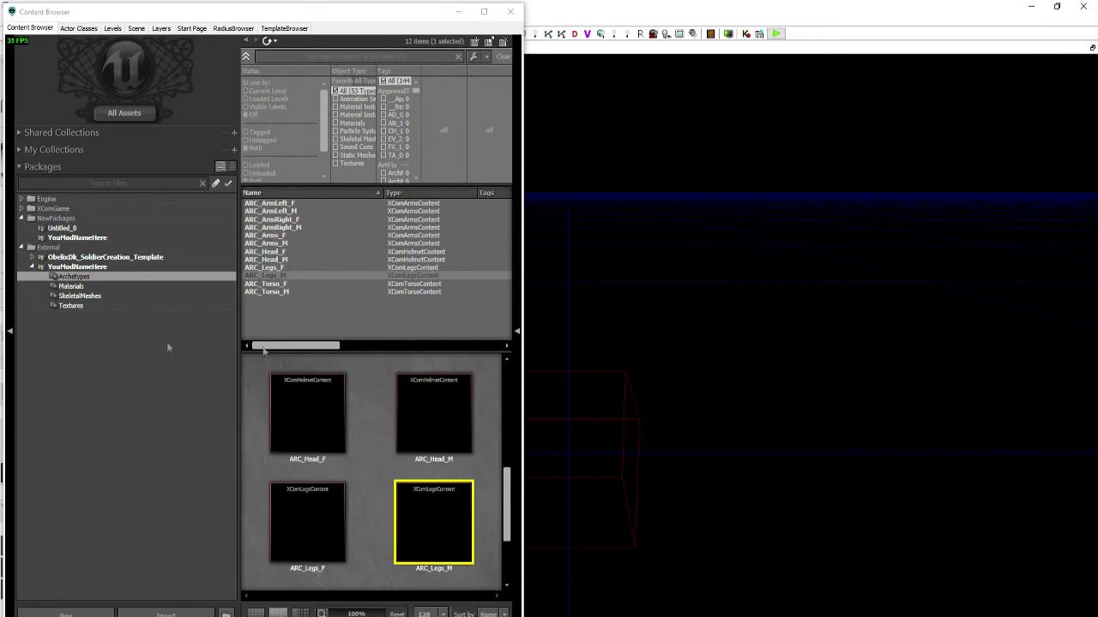
{"action": "key", "text": "alt+Tab"}
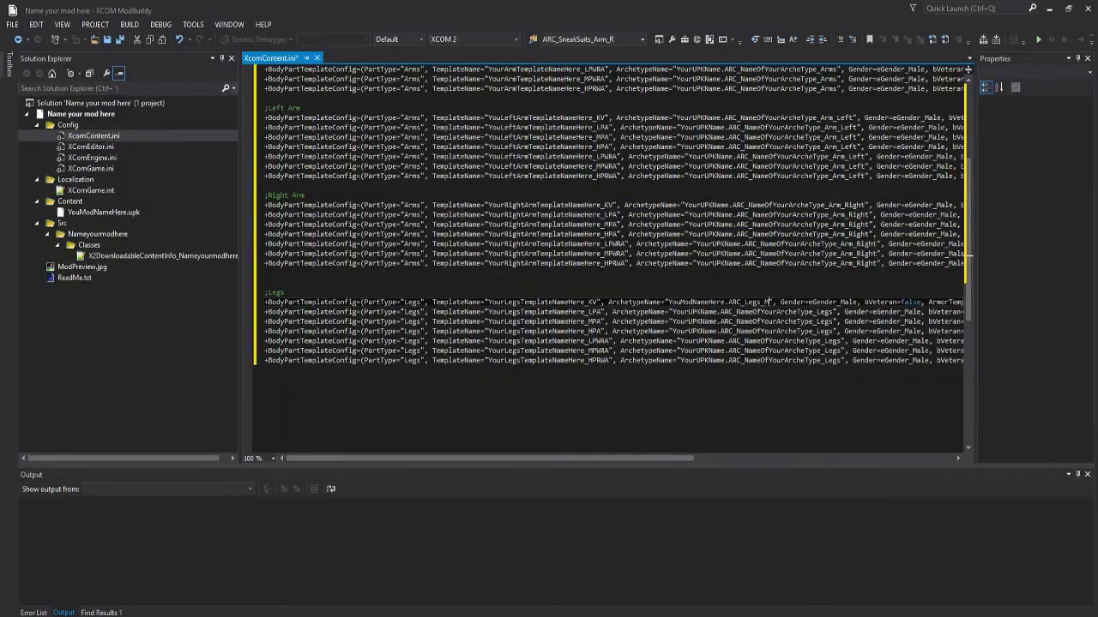
Set the first Legs line's TemplateName to DeadPool_Legs_M_KV
{"action": "scroll", "coordinate": [734, 387], "scroll_direction": "up", "scroll_amount": 6}
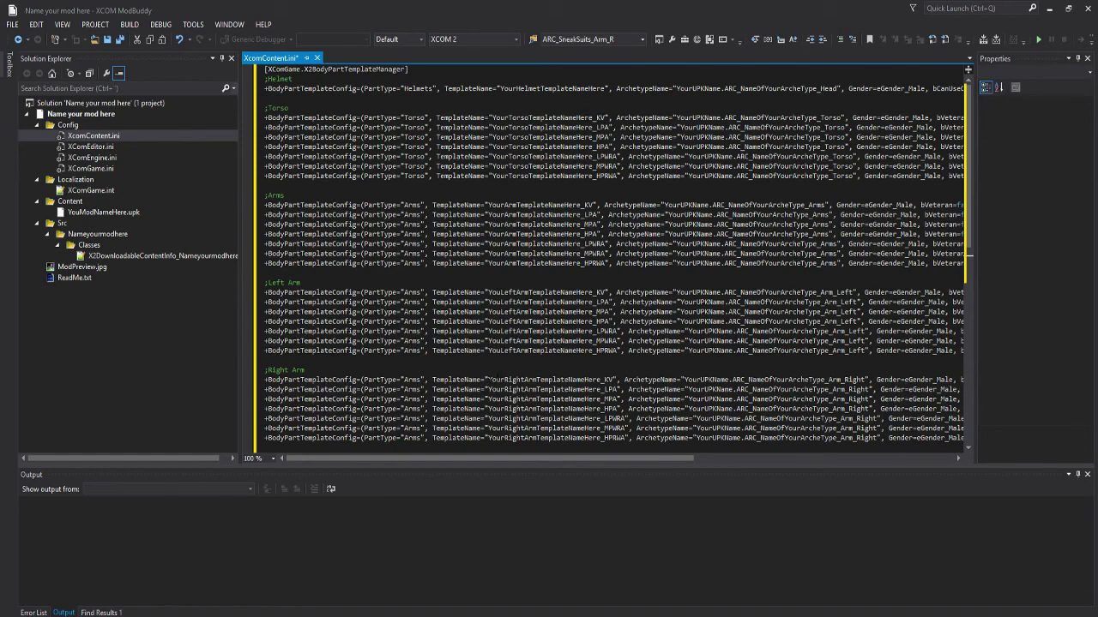
{"action": "scroll", "coordinate": [609, 258], "scroll_direction": "down", "scroll_amount": 6}
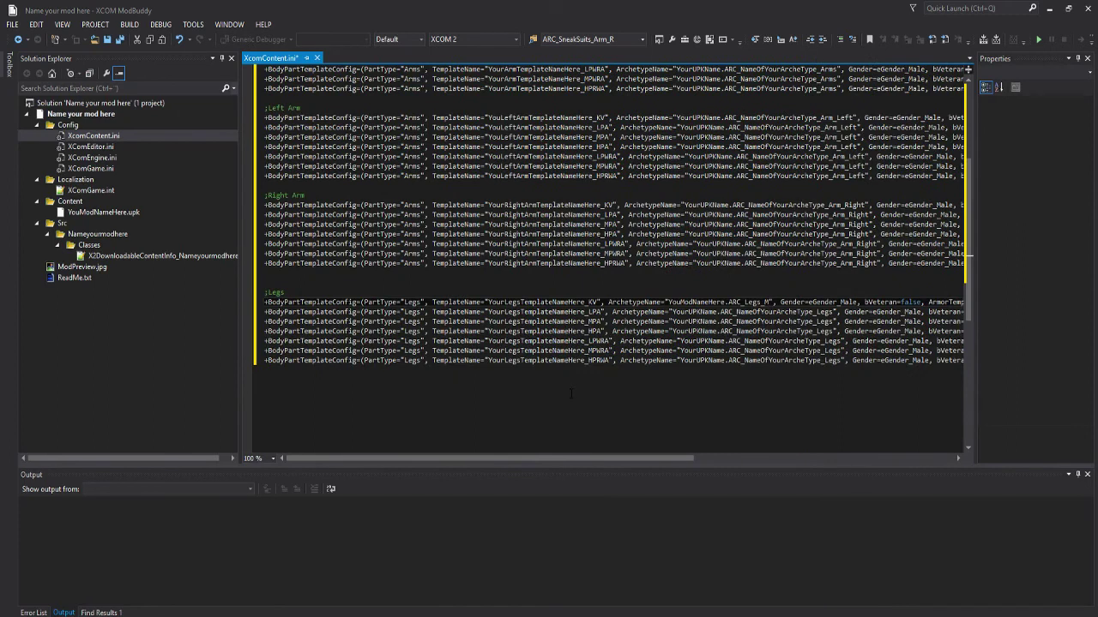
{"action": "left_click_drag", "start_coordinate": [488, 302], "coordinate": [587, 304]}
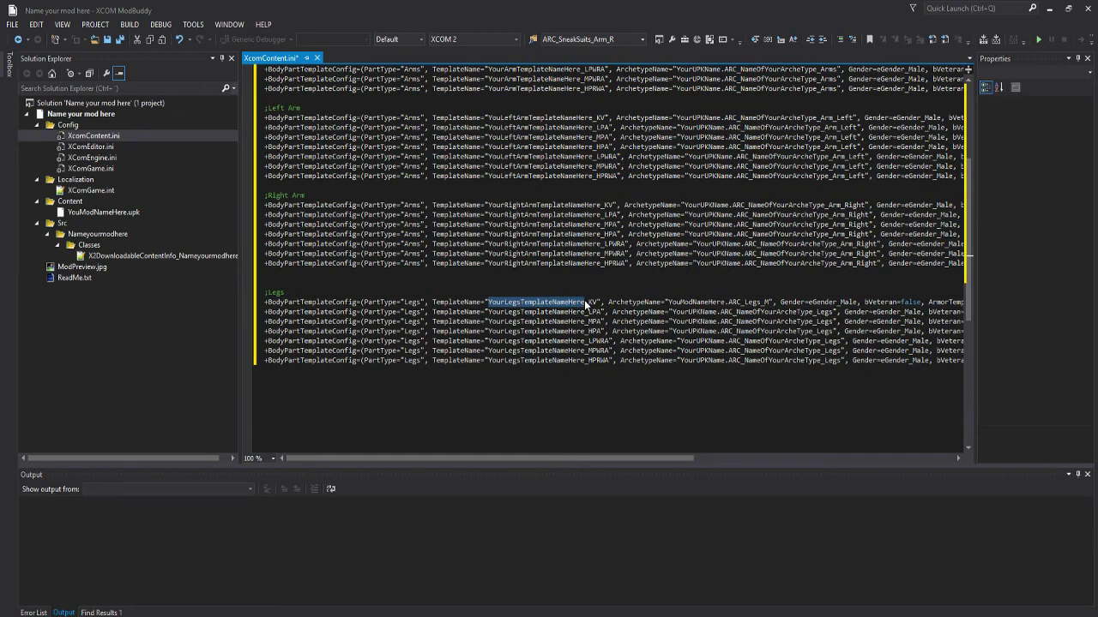
{"action": "type", "text": "DeadPoo"}
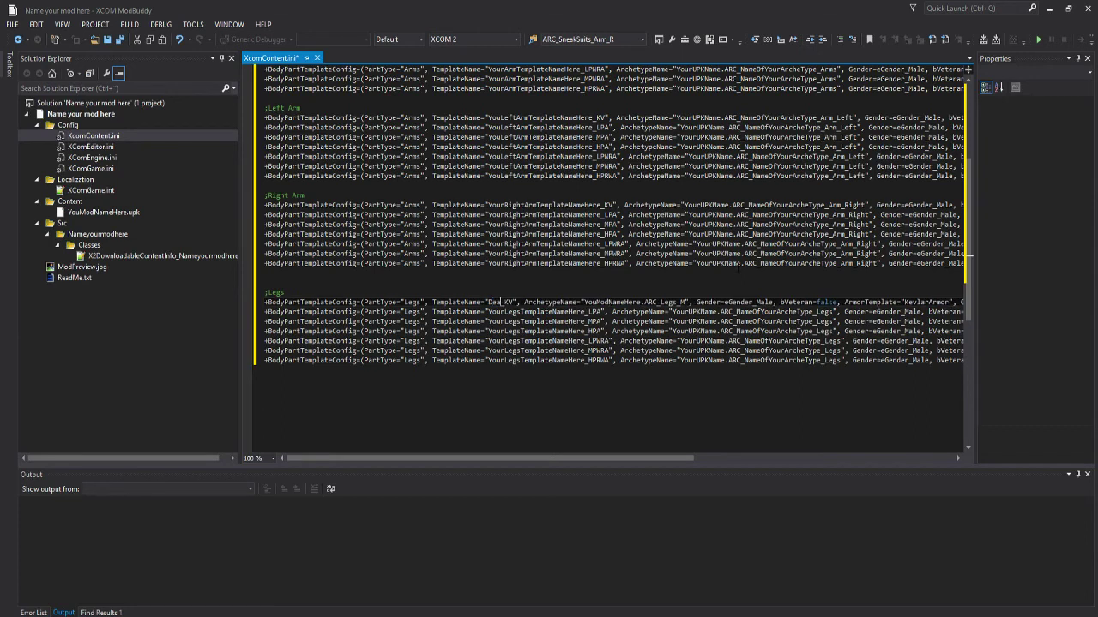
{"action": "type", "text": "l"}
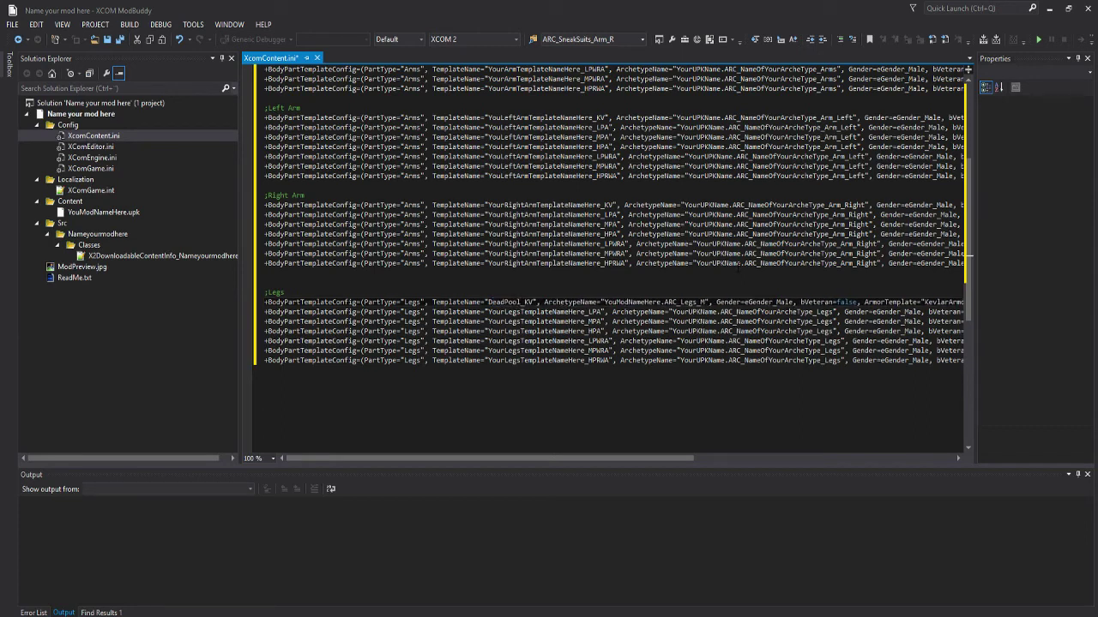
{"action": "type", "text": "_Legs"}
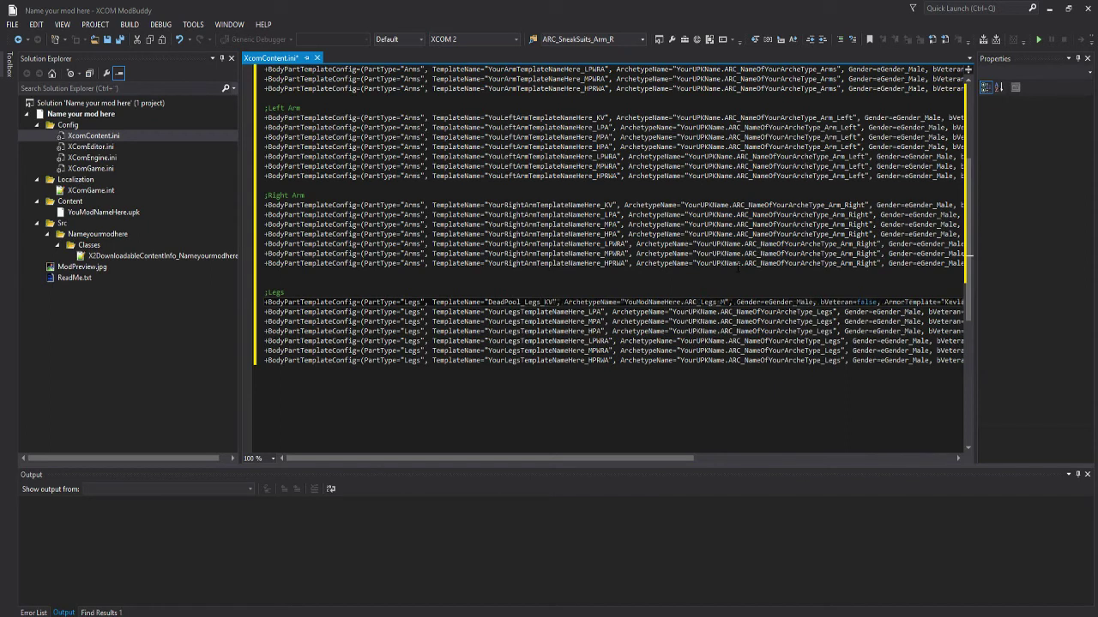
{"action": "type", "text": "_M"}
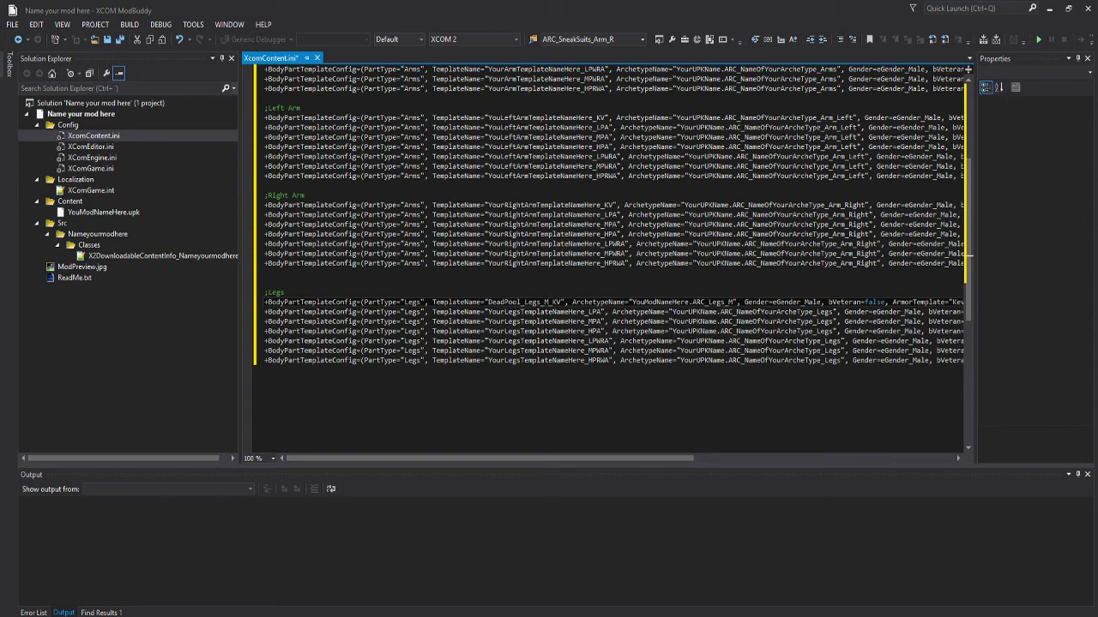
Switch to File Explorer and open the XComGame file from the template's Localization folder in Notepad++
{"action": "scroll", "coordinate": [546, 447], "scroll_direction": "up", "scroll_amount": 5}
{"action": "scroll", "coordinate": [597, 311], "scroll_direction": "down", "scroll_amount": 4}
{"action": "scroll", "coordinate": [609, 257], "scroll_direction": "up", "scroll_amount": 4}
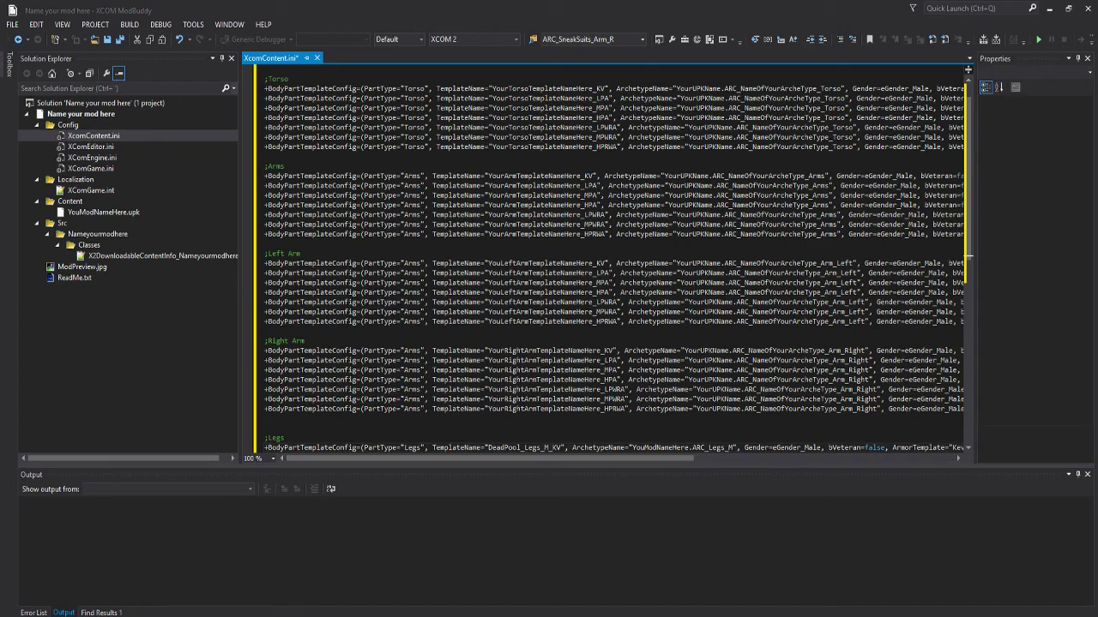
{"action": "key", "text": "alt+Tab"}
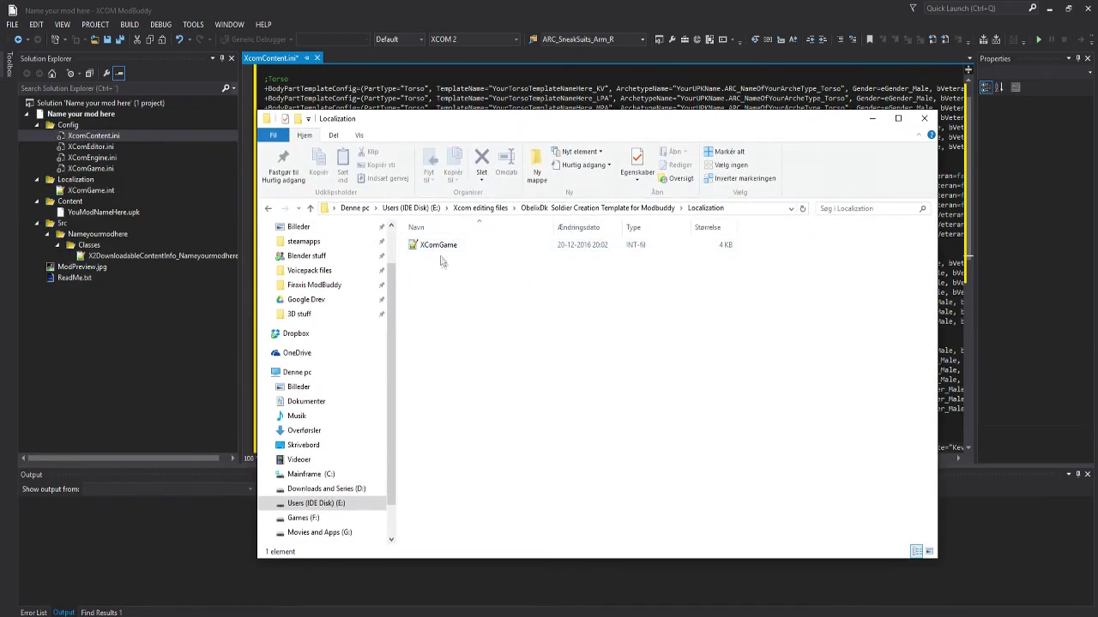
{"action": "key", "text": "alt+Up"}
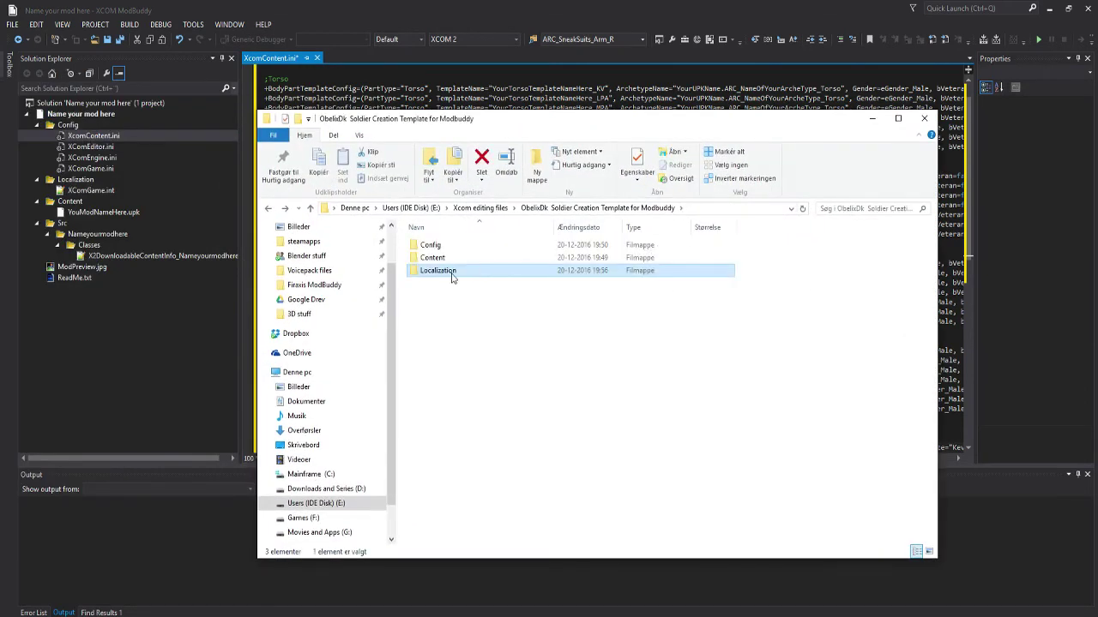
{"action": "double_click", "coordinate": [452, 272]}
{"action": "left_click_drag", "start_coordinate": [515, 118], "coordinate": [579, 118]}
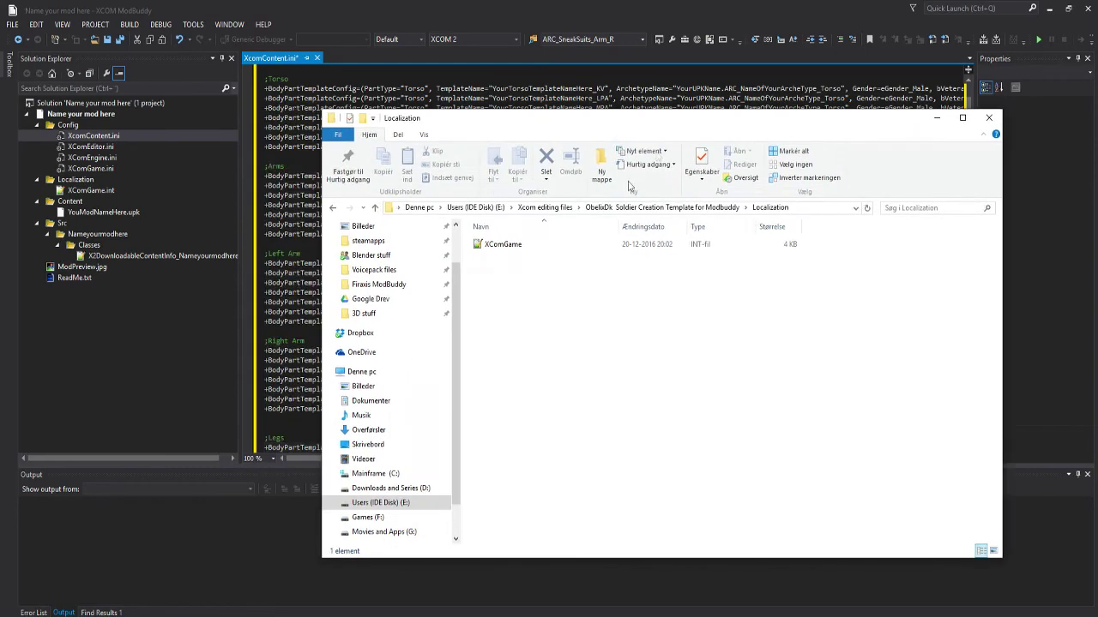
{"action": "double_click", "coordinate": [506, 245]}
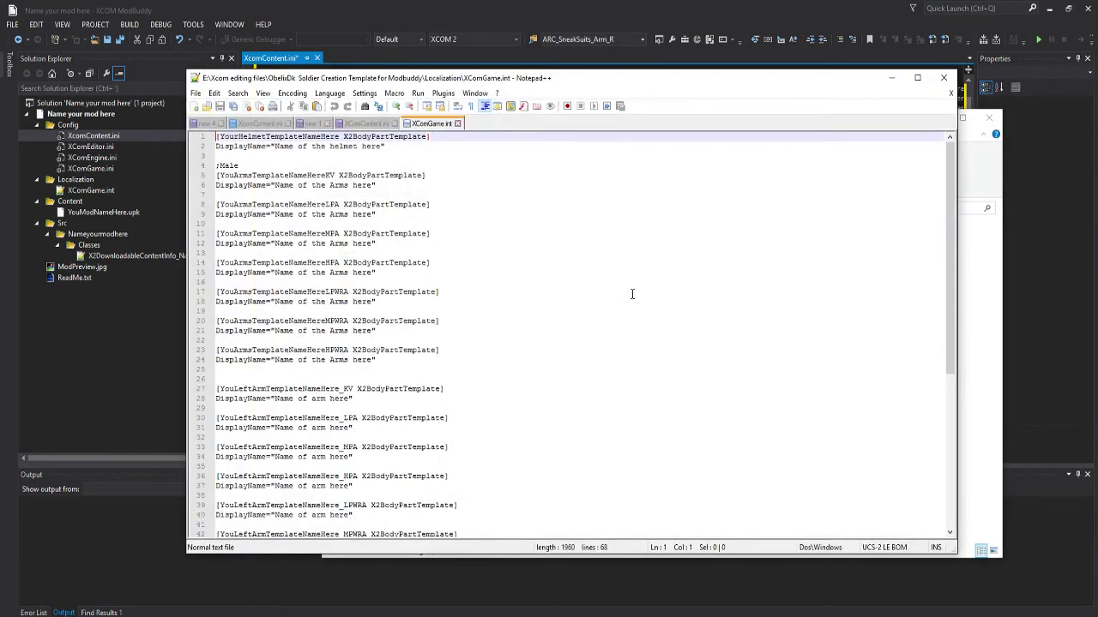
Back in XCOM ModBuddy, open the Localization file XComGame.int and delete all its text
{"action": "left_click", "coordinate": [155, 302]}
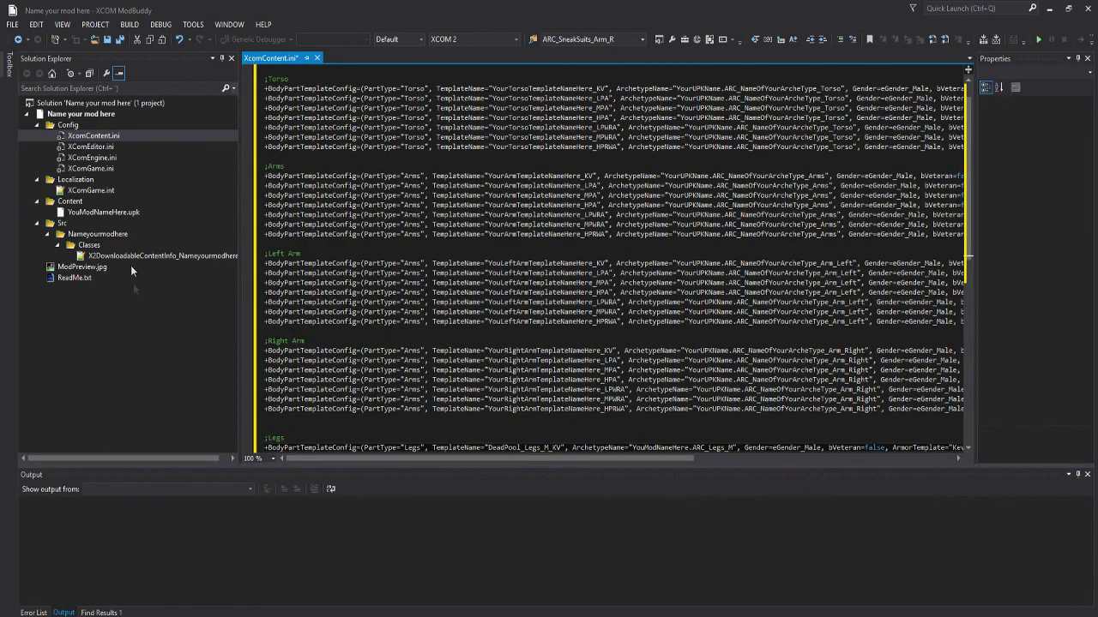
{"action": "double_click", "coordinate": [80, 191]}
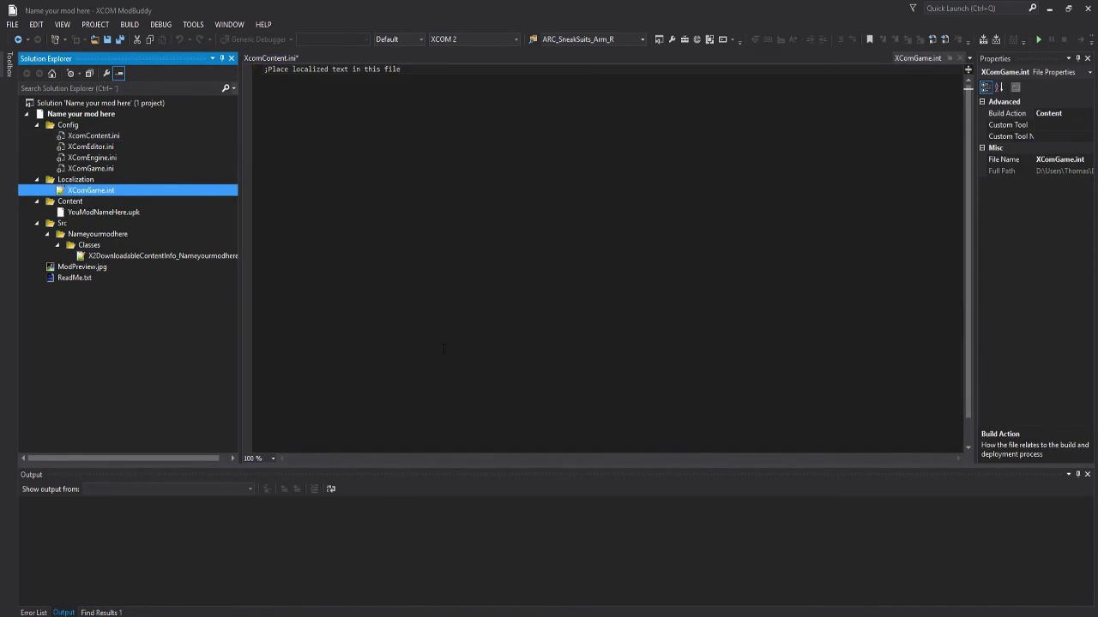
{"action": "key", "text": "ctrl+a"}
{"action": "key", "text": "Delete"}
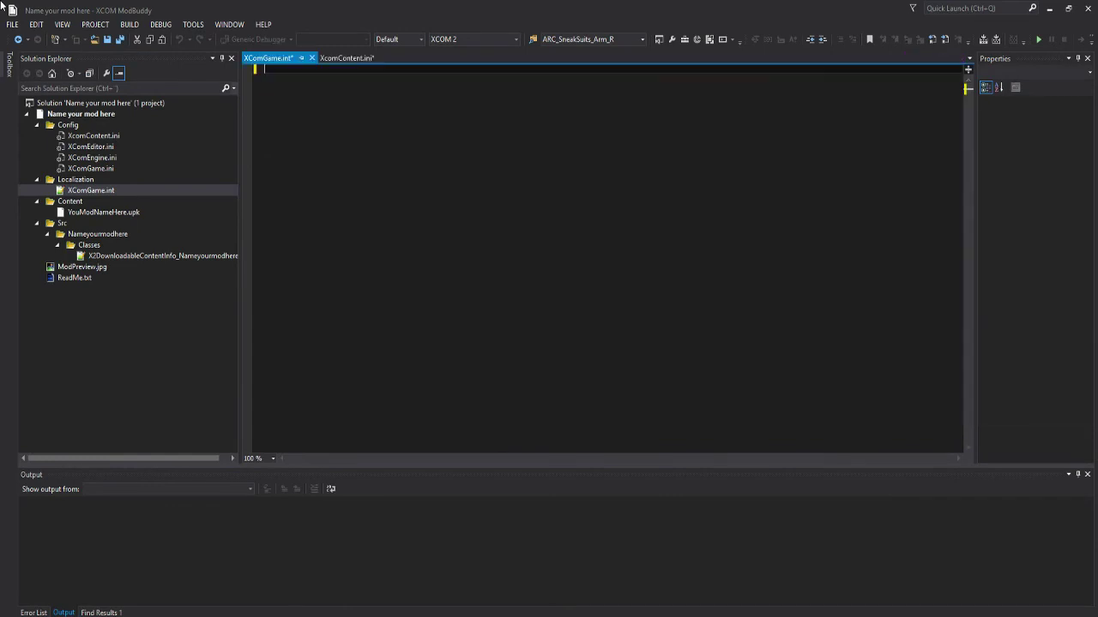
Copy all text of the template's XComGame.int in Notepad++ and paste it into the emptied XComGame.int in XCOM ModBuddy
{"action": "key", "text": "alt+Tab"}
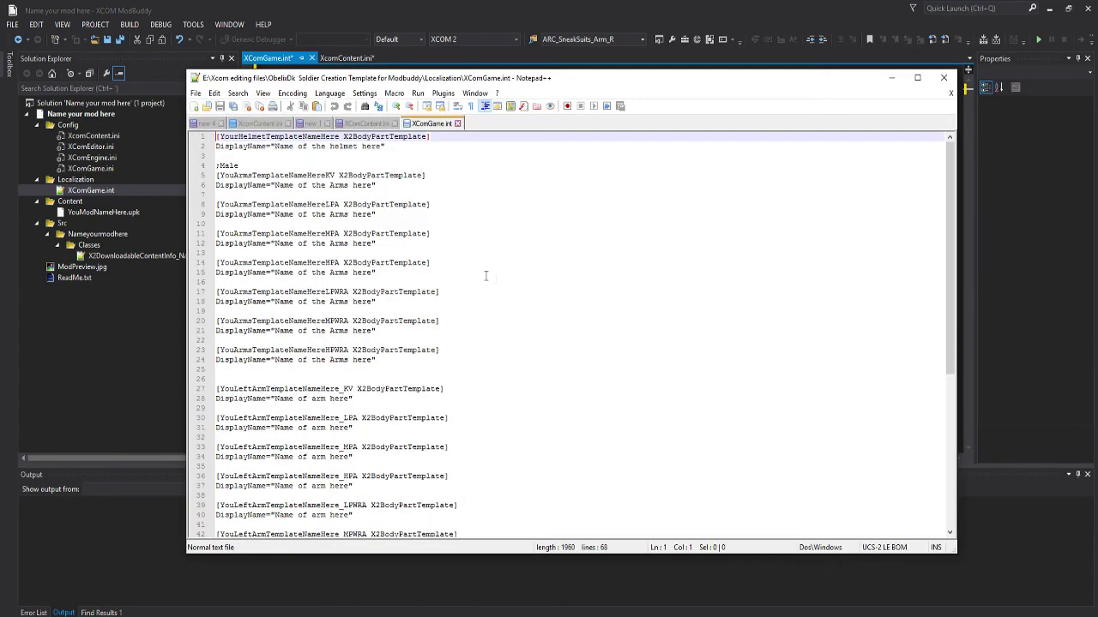
{"action": "key", "text": "ctrl+a"}
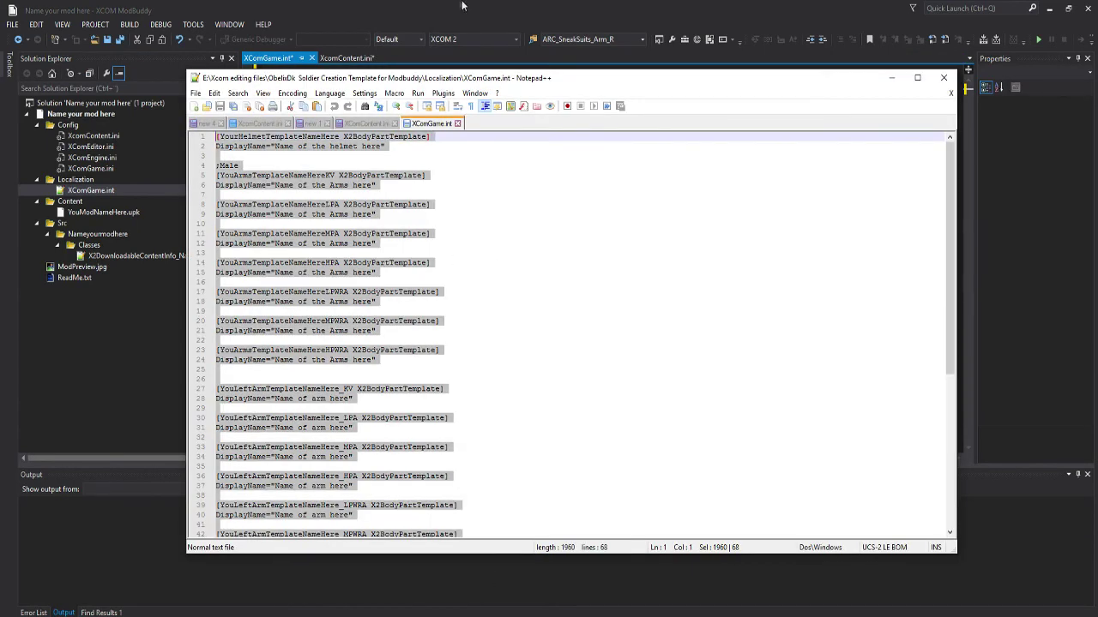
{"action": "scroll", "coordinate": [420, 224], "scroll_direction": "down", "scroll_amount": 8}
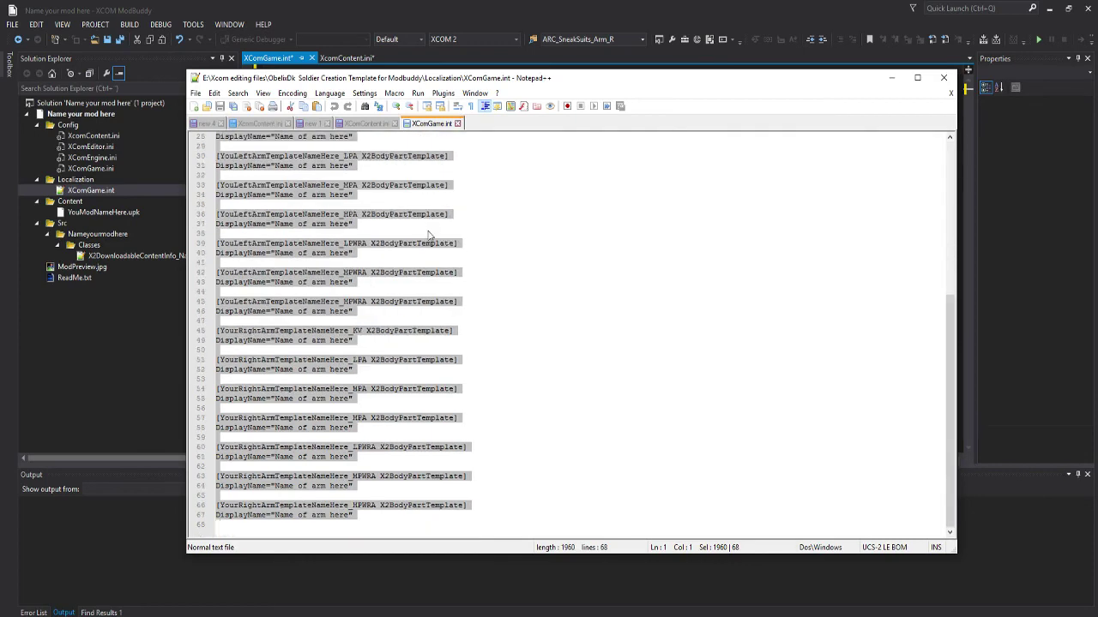
{"action": "scroll", "coordinate": [421, 285], "scroll_direction": "up", "scroll_amount": 8}
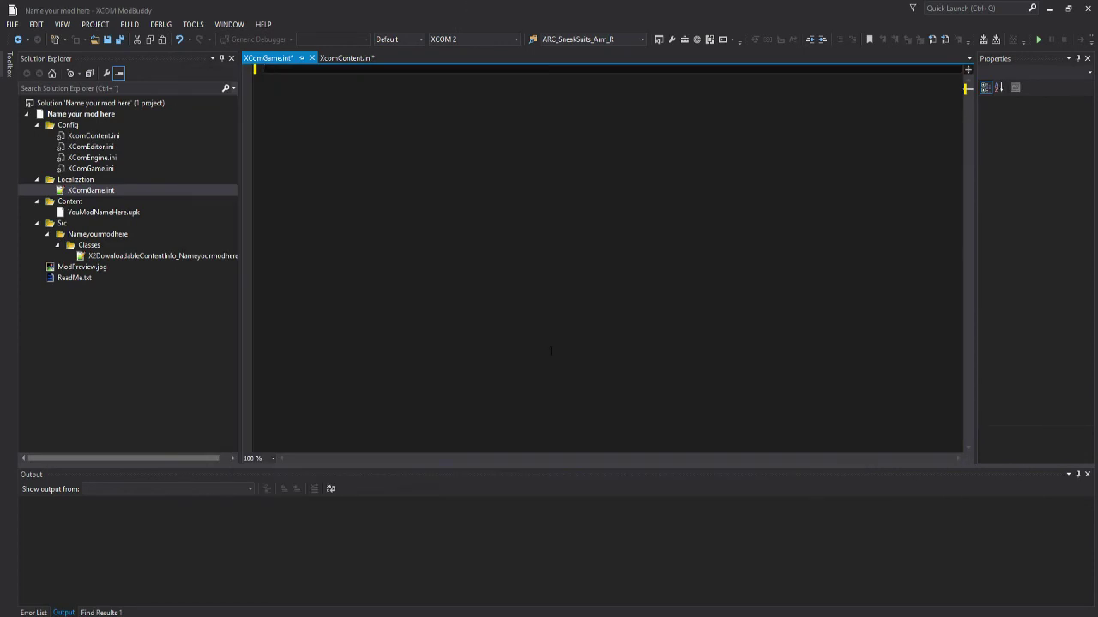
{"action": "key", "text": "ctrl+v"}
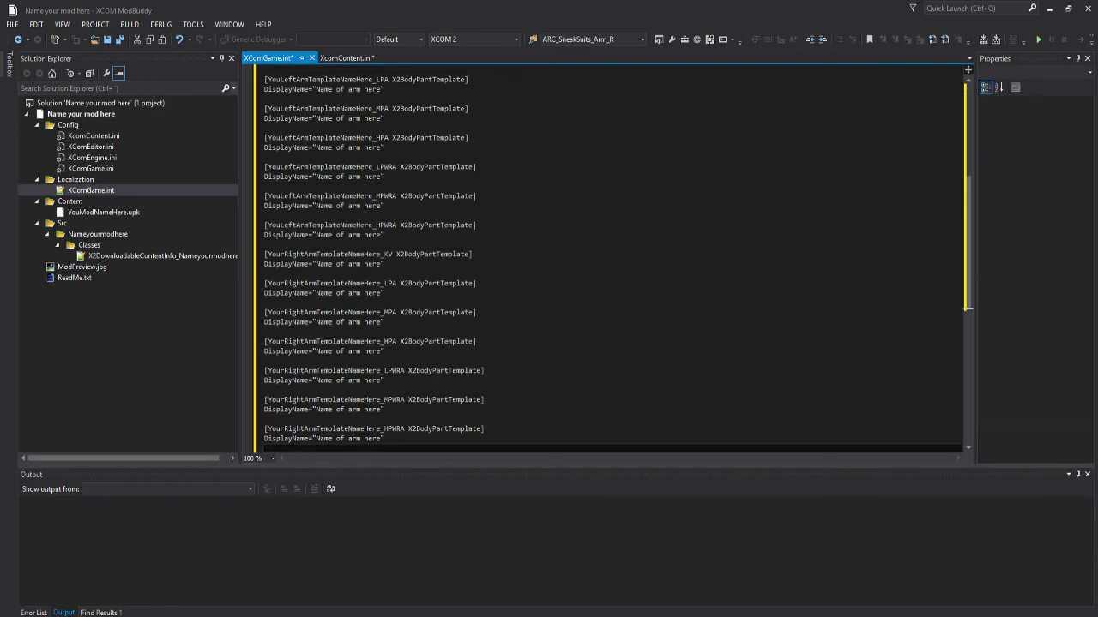
{"action": "scroll", "coordinate": [967, 214], "scroll_direction": "up", "scroll_amount": 9}
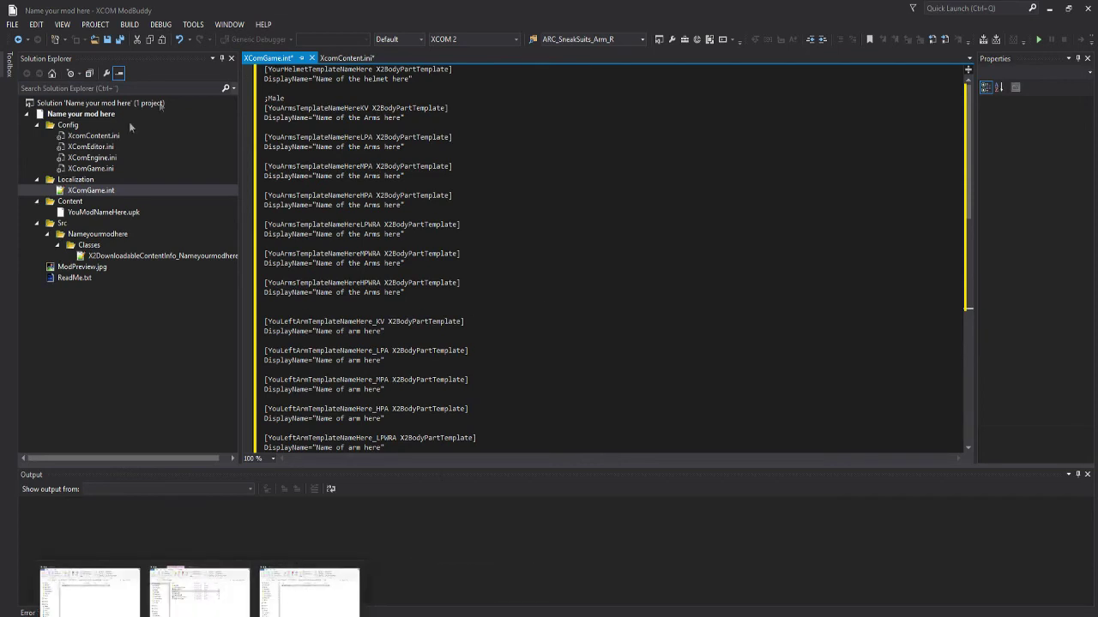
In XcomContent.ini, set the Helmet line's TemplateName to SuperAwesomeHelmet_1
{"action": "left_click", "coordinate": [93, 136]}
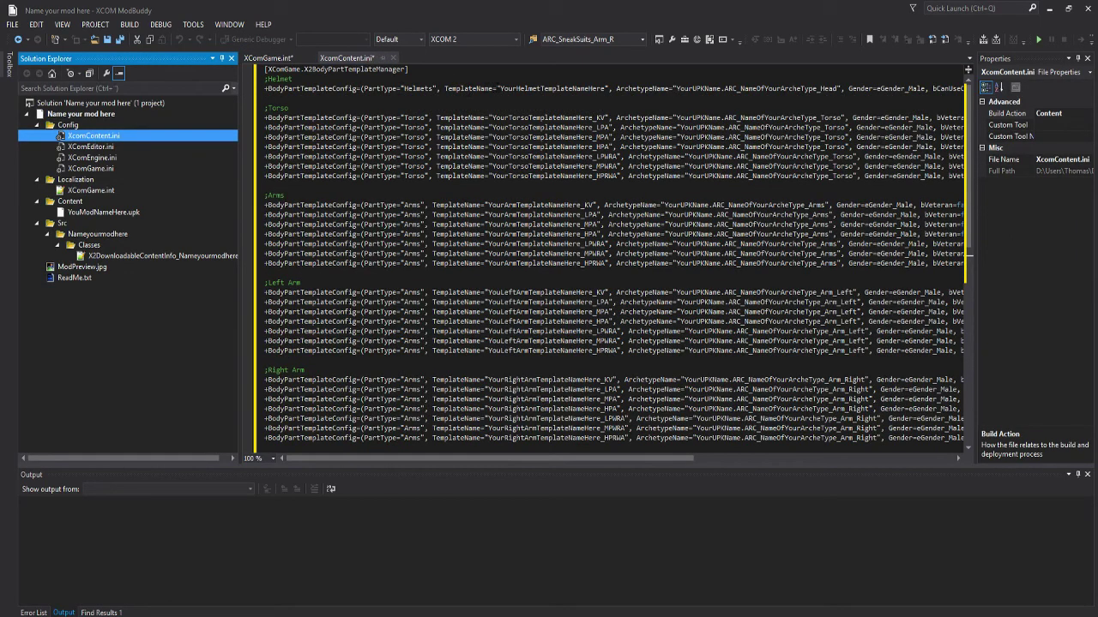
{"action": "left_click_drag", "start_coordinate": [445, 88], "coordinate": [609, 89]}
{"action": "left_click", "coordinate": [547, 88]}
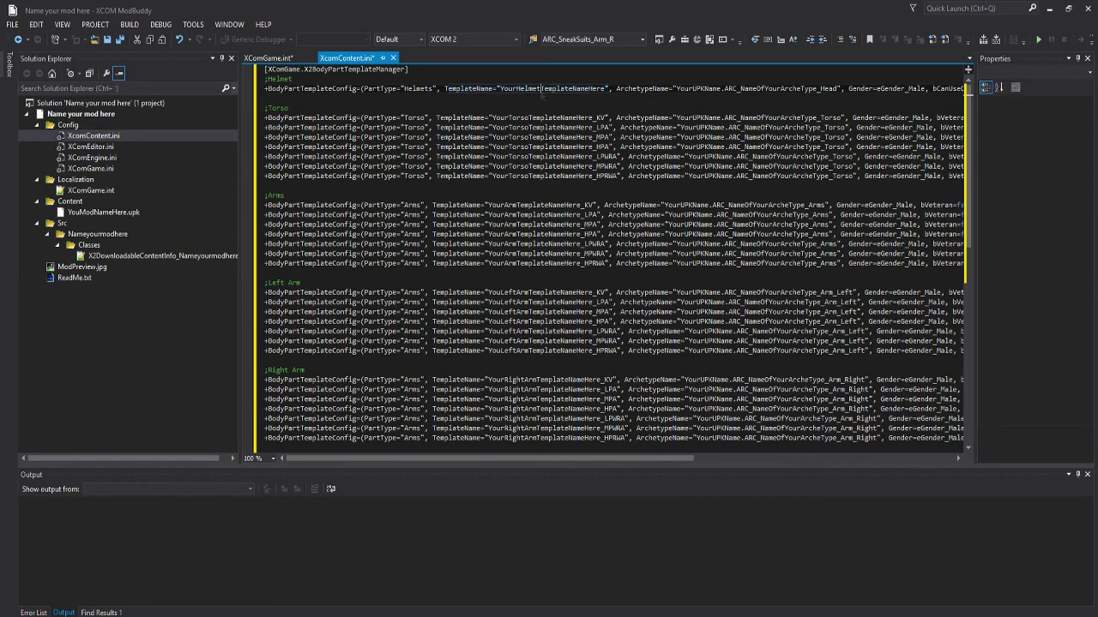
{"action": "left_click_drag", "start_coordinate": [501, 88], "coordinate": [605, 88]}
{"action": "key", "text": "Delete"}
{"action": "type", "text": "SuperAw"}
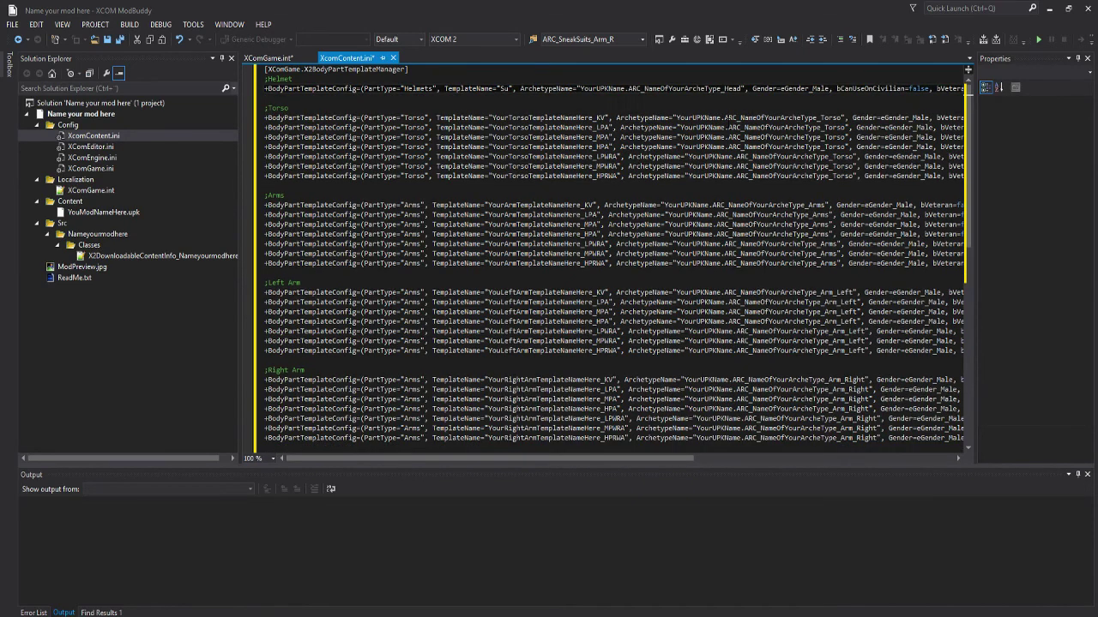
{"action": "type", "text": "esomeHelmet"}
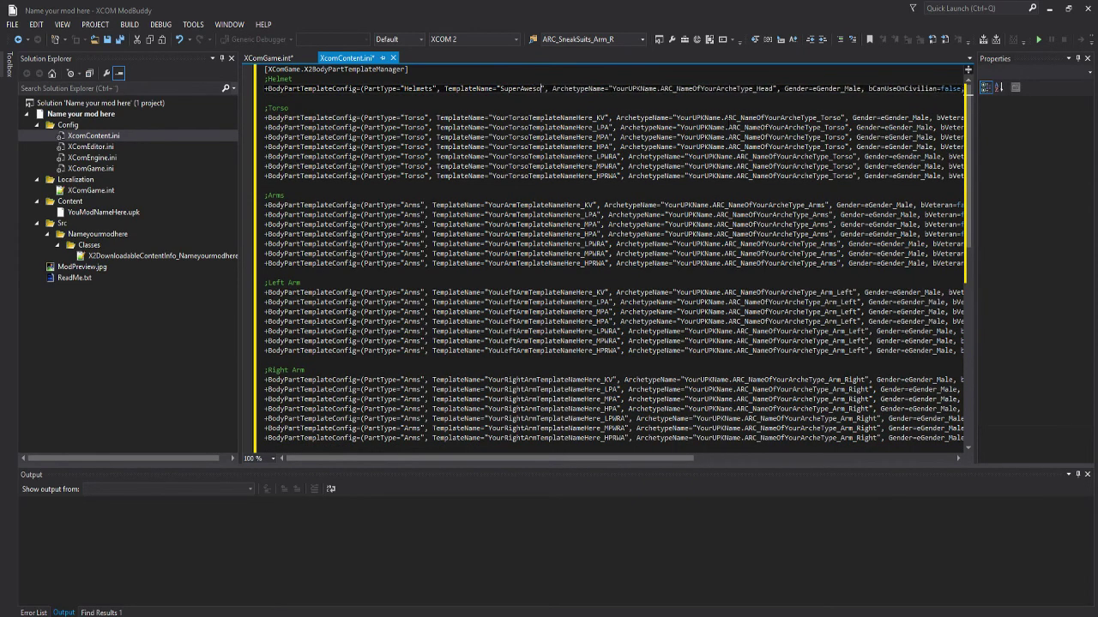
{"action": "type", "text": "_"}
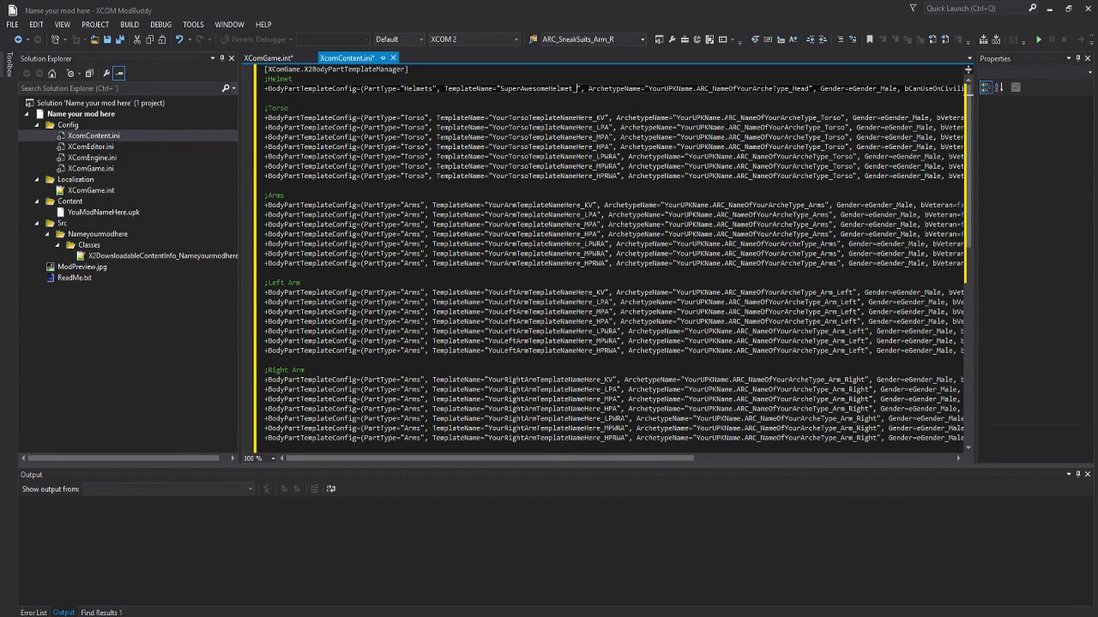
{"action": "type", "text": "1"}
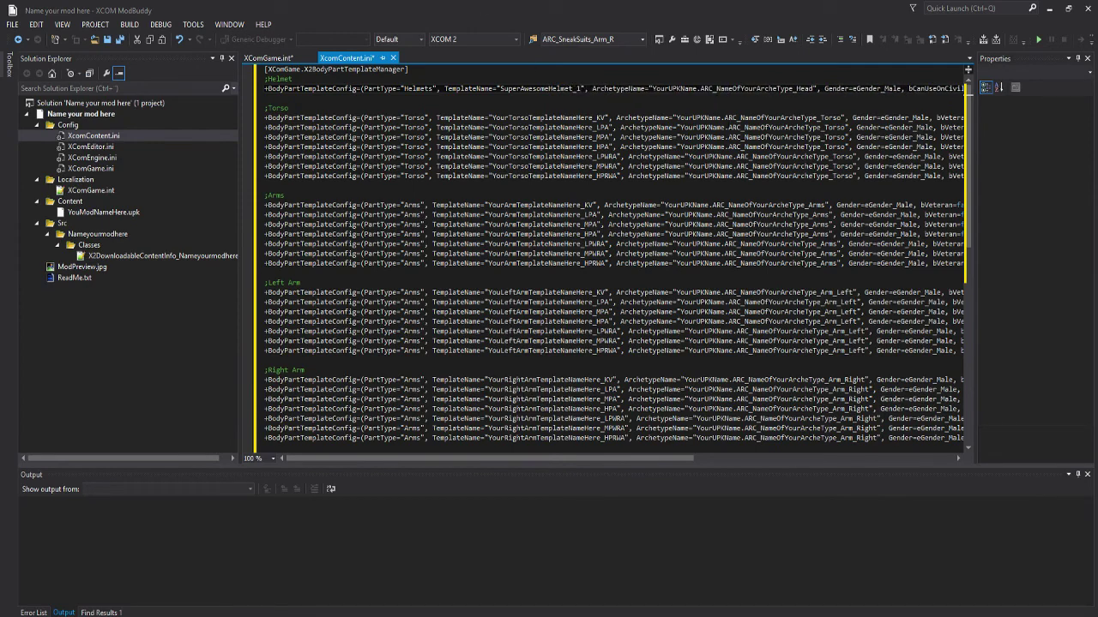
Copy the helmet's template name and paste it over YourHelmetTemplateNameHere in the first entry of XComGame.int
{"action": "left_click_drag", "start_coordinate": [582, 88], "coordinate": [500, 88]}
{"action": "key", "text": "ctrl+c"}
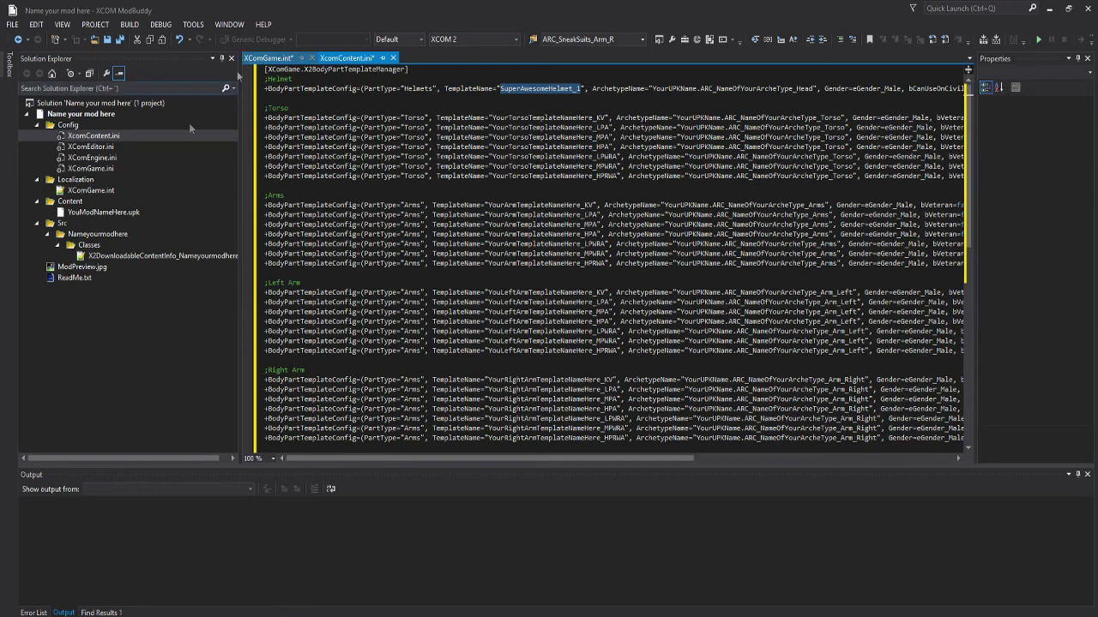
{"action": "double_click", "coordinate": [91, 190]}
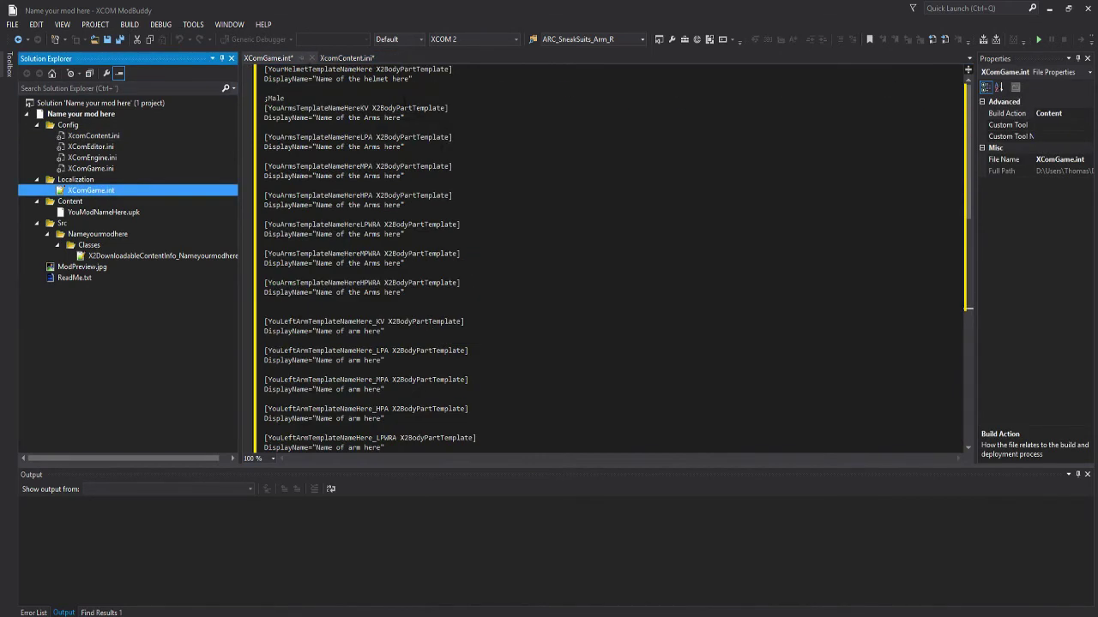
{"action": "double_click", "coordinate": [319, 69]}
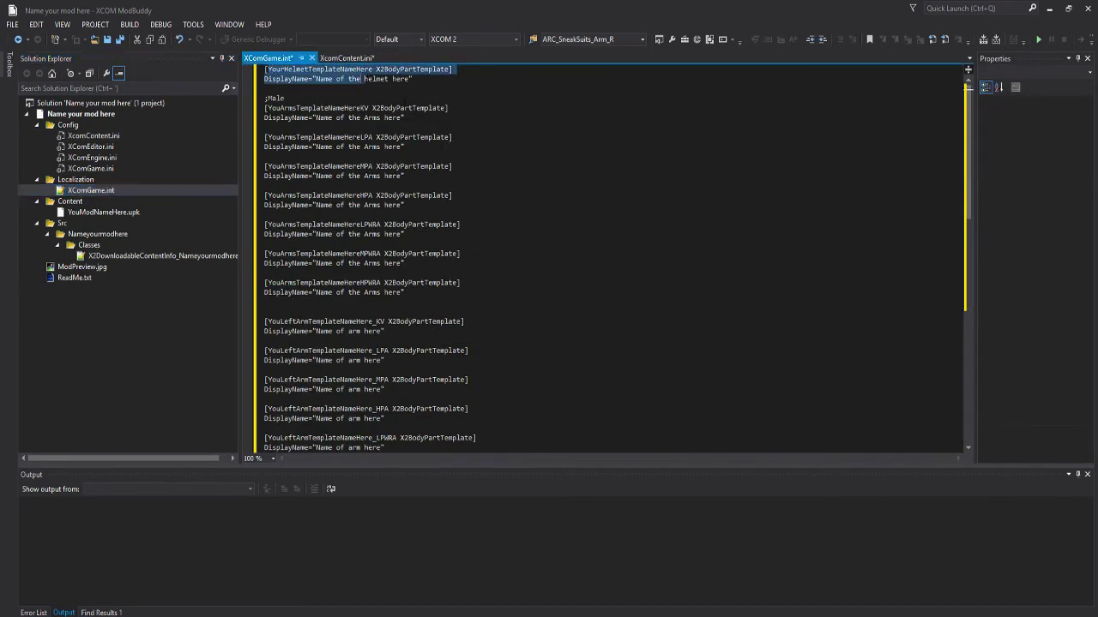
{"action": "key", "text": "ctrl+v"}
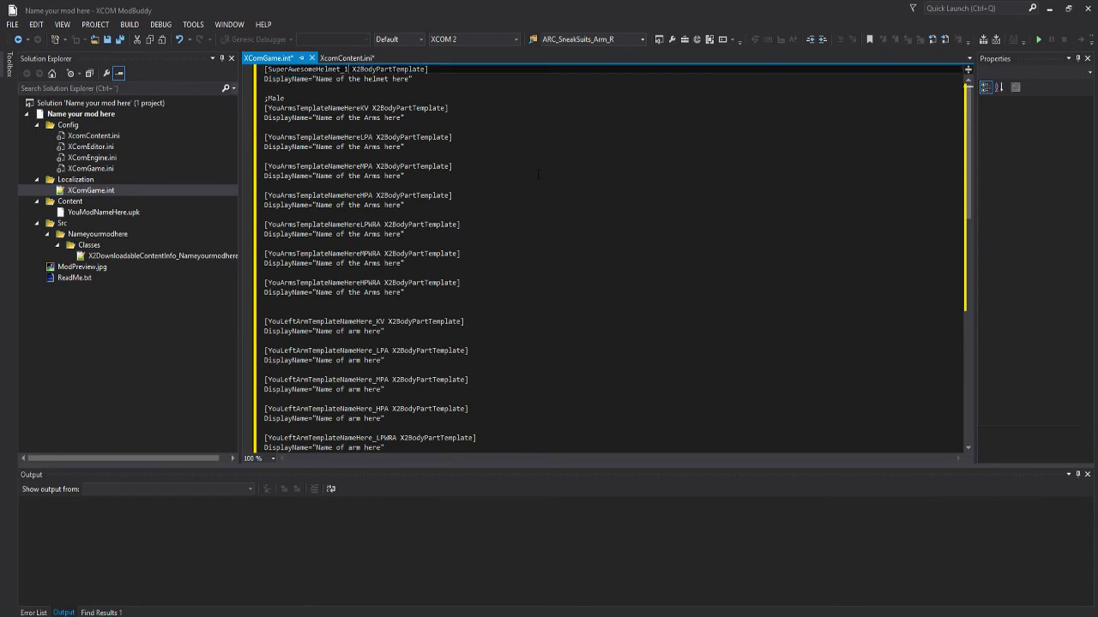
Set the helmet entry's DisplayName in XComGame.int to "Super Awesome Helmet 1"
{"action": "left_click_drag", "start_coordinate": [315, 78], "coordinate": [410, 78]}
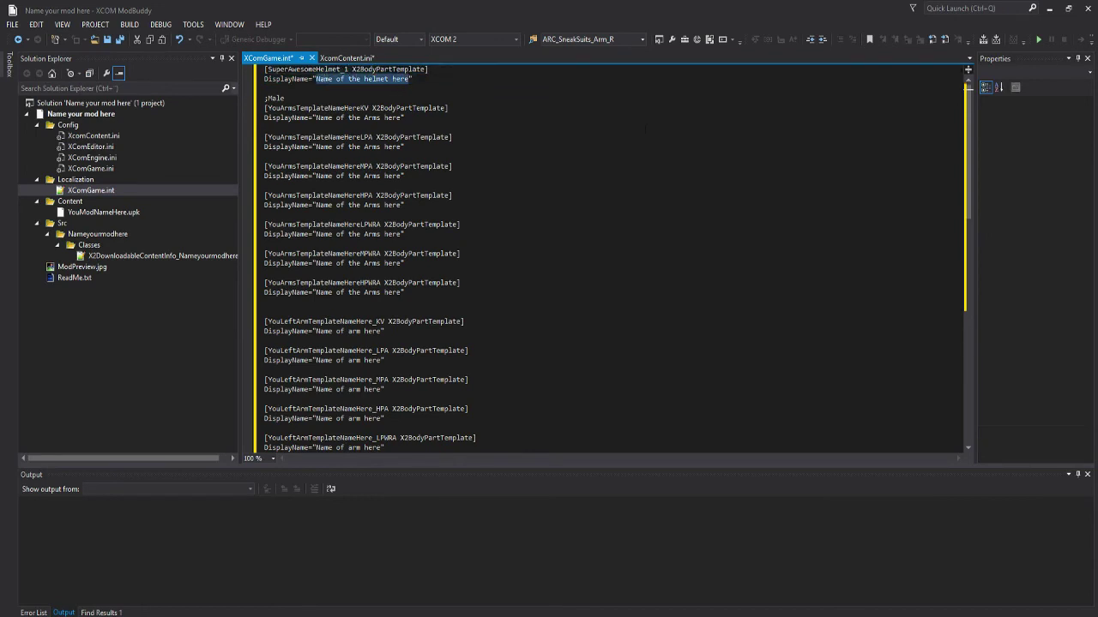
{"action": "type", "text": "Supe"}
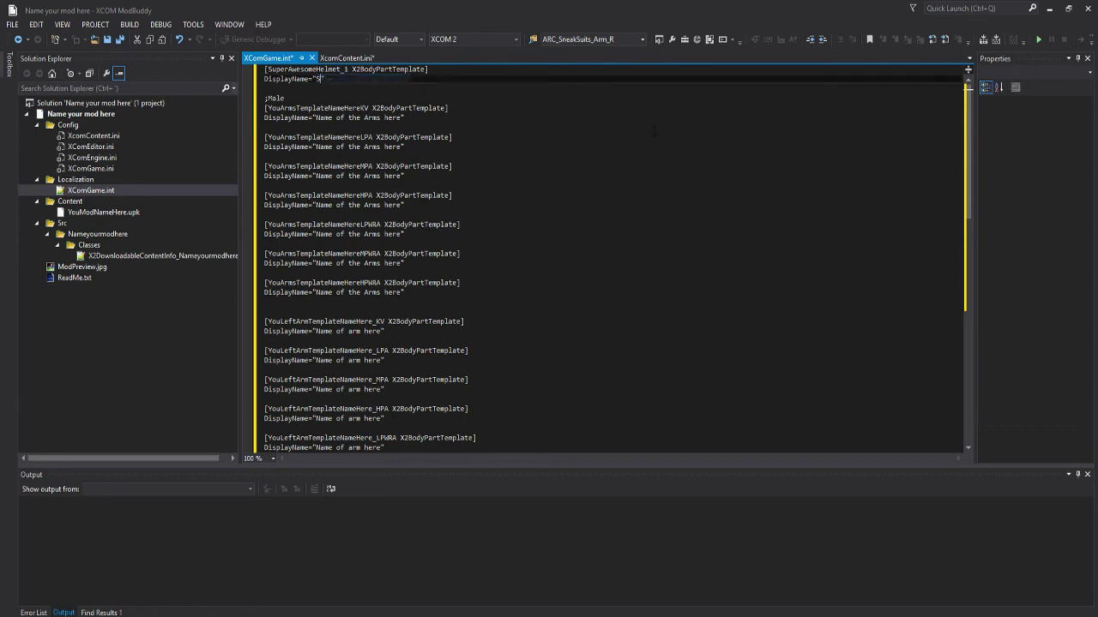
{"action": "type", "text": "r "}
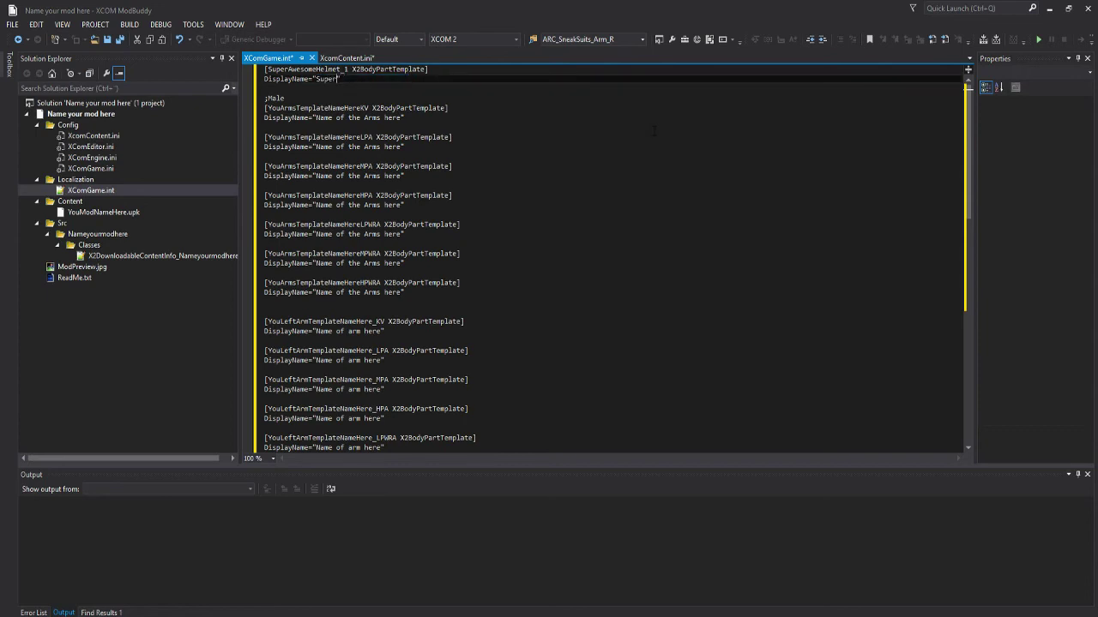
{"action": "type", "text": "Awesp,"}
{"action": "key", "text": "BackSpace"}
{"action": "key", "text": "BackSpace"}
{"action": "type", "text": "ome Helmet 1"}
{"action": "scroll", "coordinate": [613, 258], "scroll_direction": "down", "scroll_amount": 10}
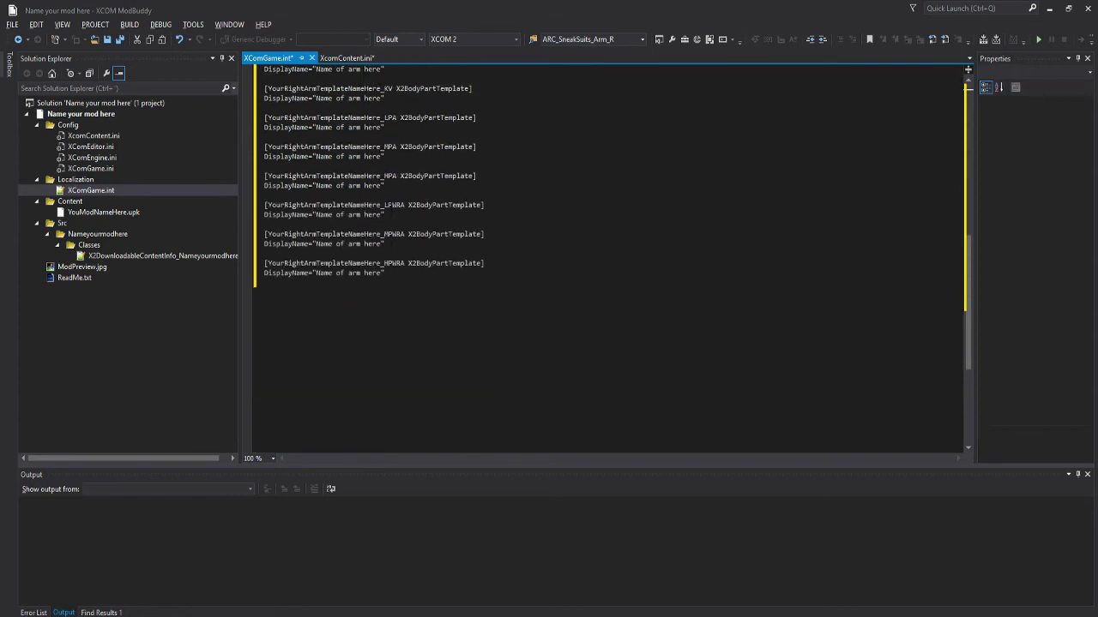
{"action": "scroll", "coordinate": [614, 257], "scroll_direction": "up", "scroll_amount": 9}
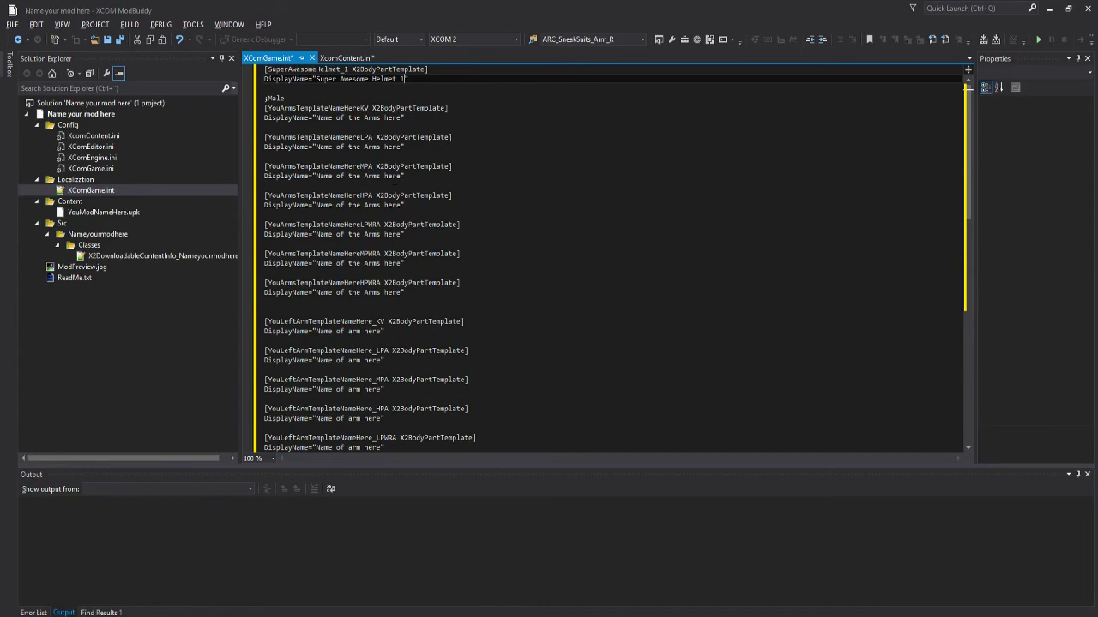
Open the project's ModPreview.jpg in Paint to view the preview image, and close it without saving
{"action": "left_click", "coordinate": [346, 58]}
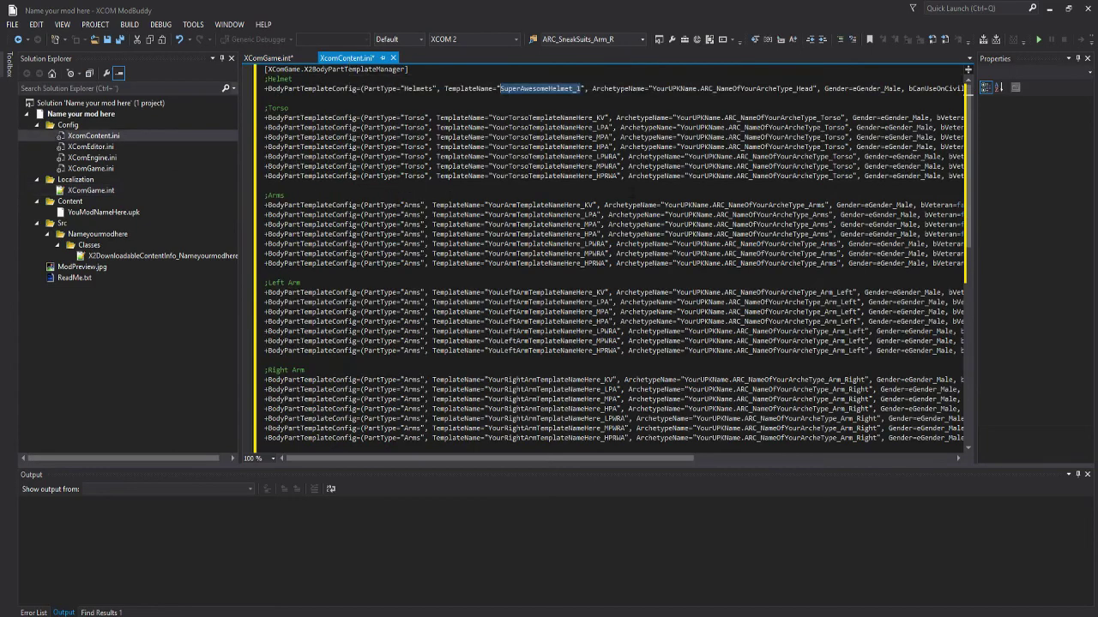
{"action": "left_click", "coordinate": [101, 267]}
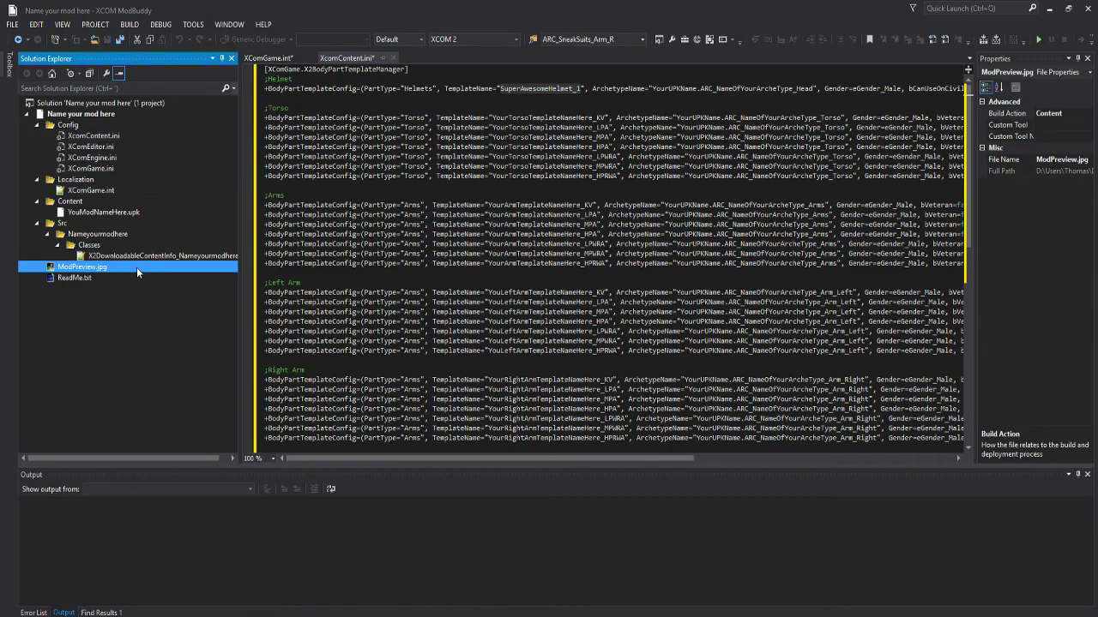
{"action": "double_click", "coordinate": [135, 268]}
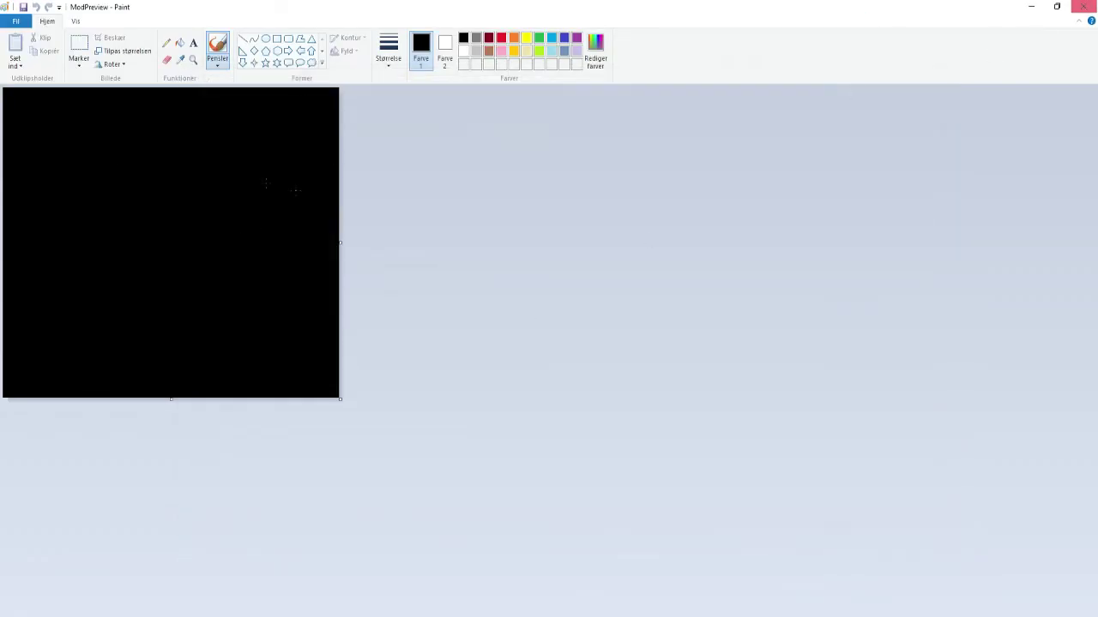
{"action": "left_click_drag", "start_coordinate": [49, 125], "coordinate": [49, 135]}
{"action": "left_click", "coordinate": [446, 46]}
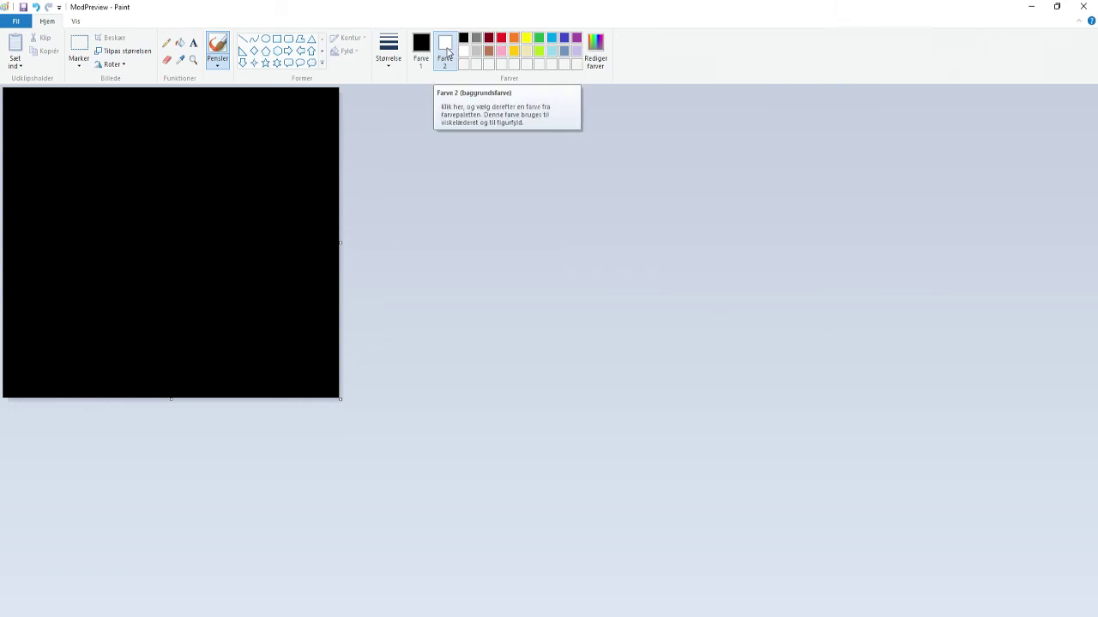
{"action": "left_click", "coordinate": [1083, 6]}
{"action": "left_click", "coordinate": [564, 344]}
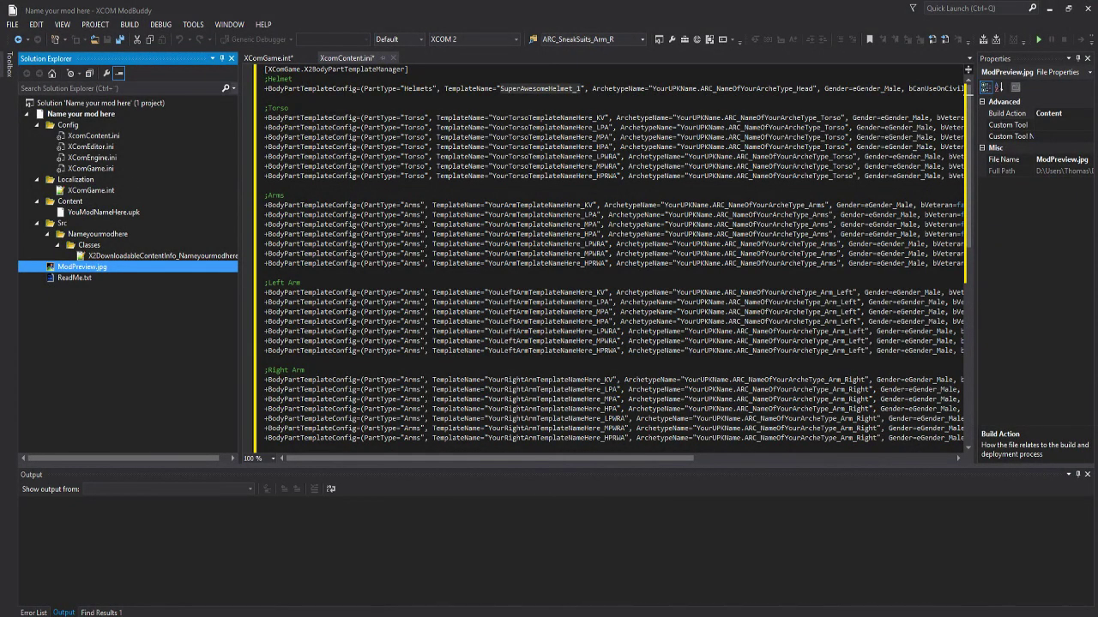
Select the first Legs line's TemplateName value in XcomContent.ini to review it
{"action": "scroll", "coordinate": [691, 195], "scroll_direction": "down", "scroll_amount": 2}
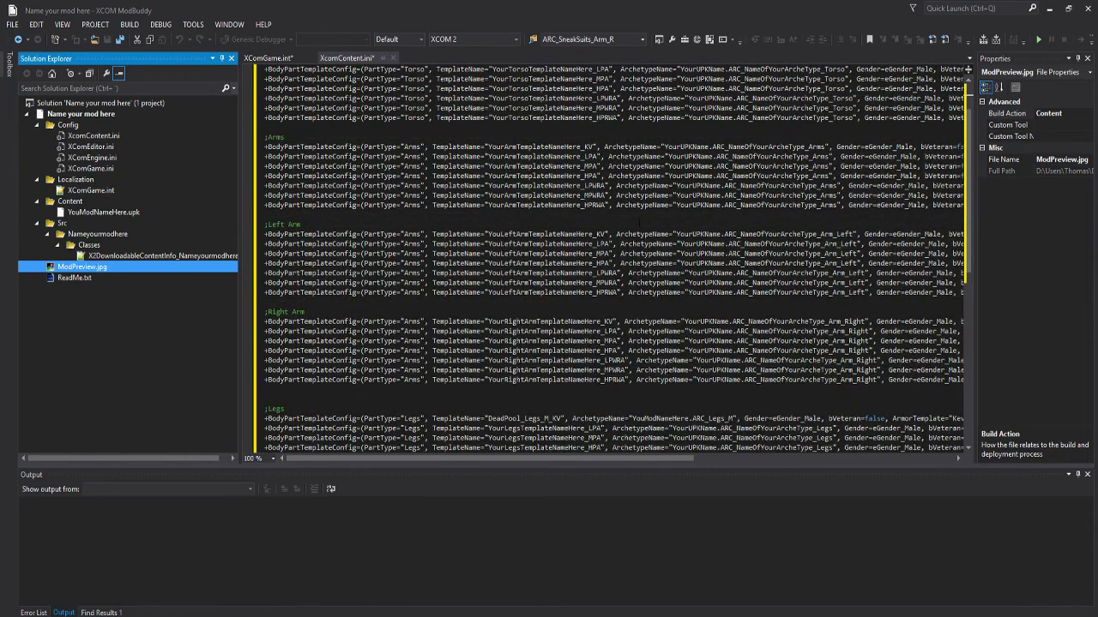
{"action": "scroll", "coordinate": [545, 312], "scroll_direction": "down", "scroll_amount": 2}
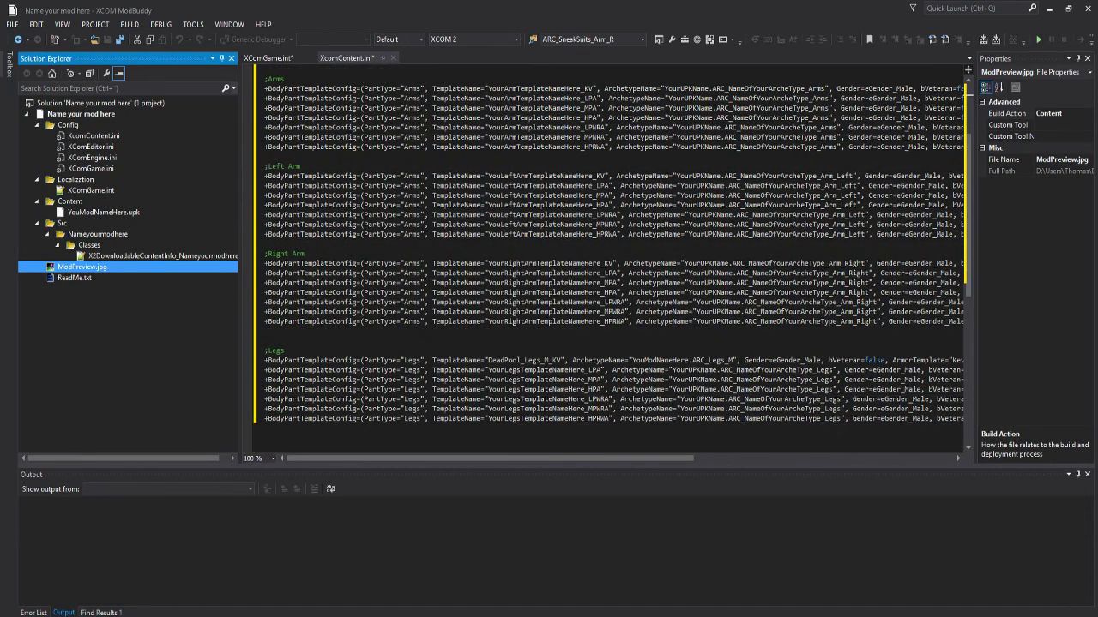
{"action": "left_click_drag", "start_coordinate": [486, 360], "coordinate": [567, 361]}
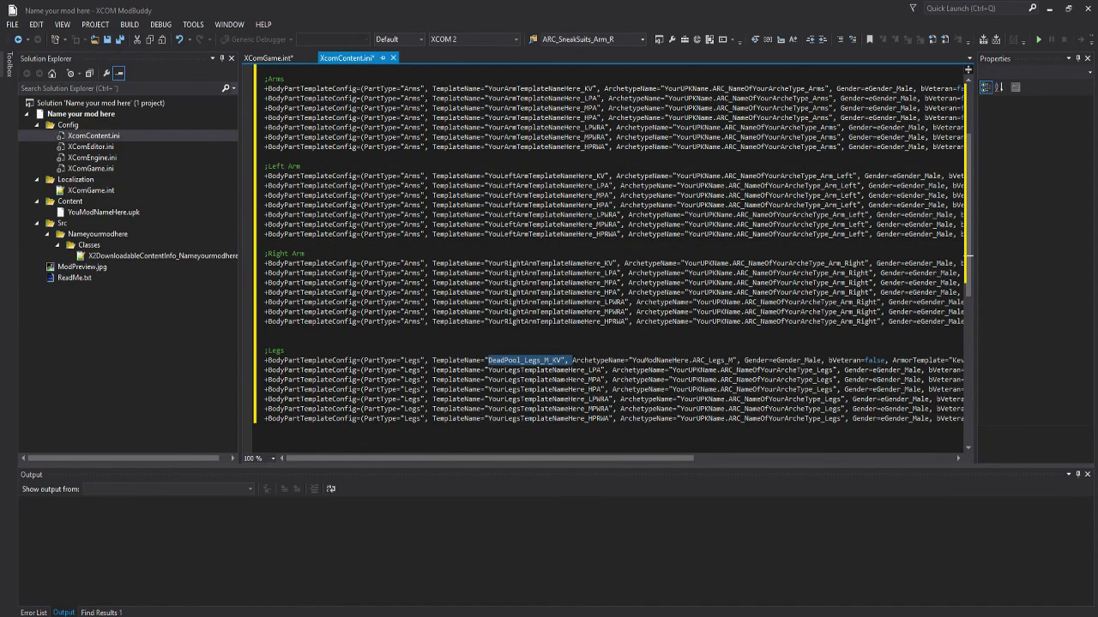
Switch to the Unreal Editor, save the external YouModNameHere package despite its external references, and close the editor
{"action": "key", "text": "alt+Tab"}
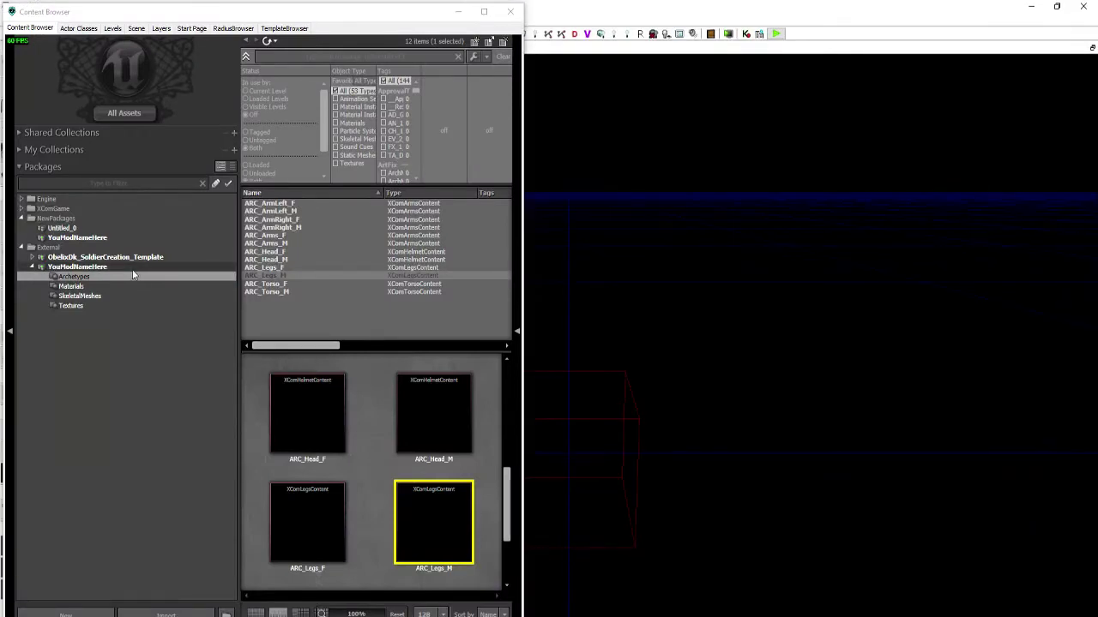
{"action": "left_click", "coordinate": [126, 268]}
{"action": "right_click", "coordinate": [124, 267]}
{"action": "key", "text": "Escape"}
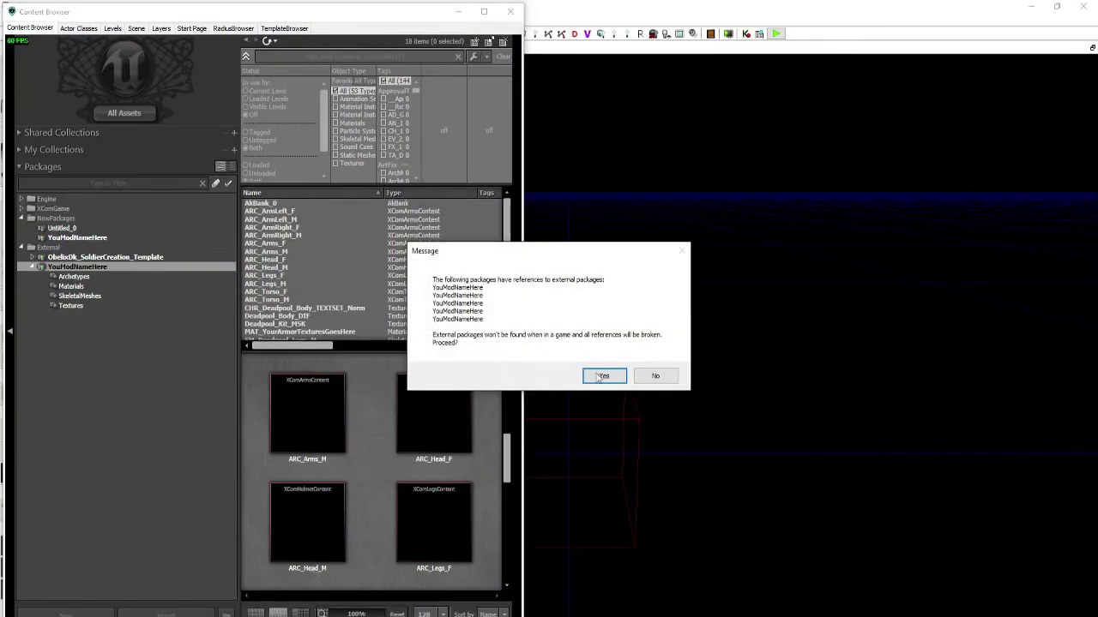
{"action": "left_click", "coordinate": [603, 375]}
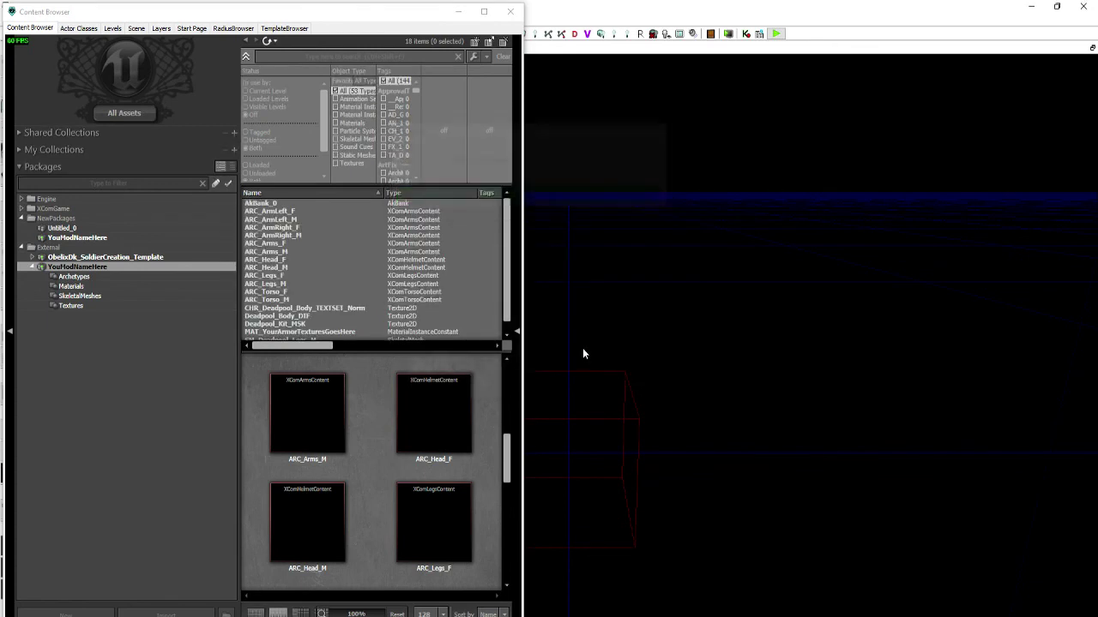
{"action": "left_click", "coordinate": [1085, 8]}
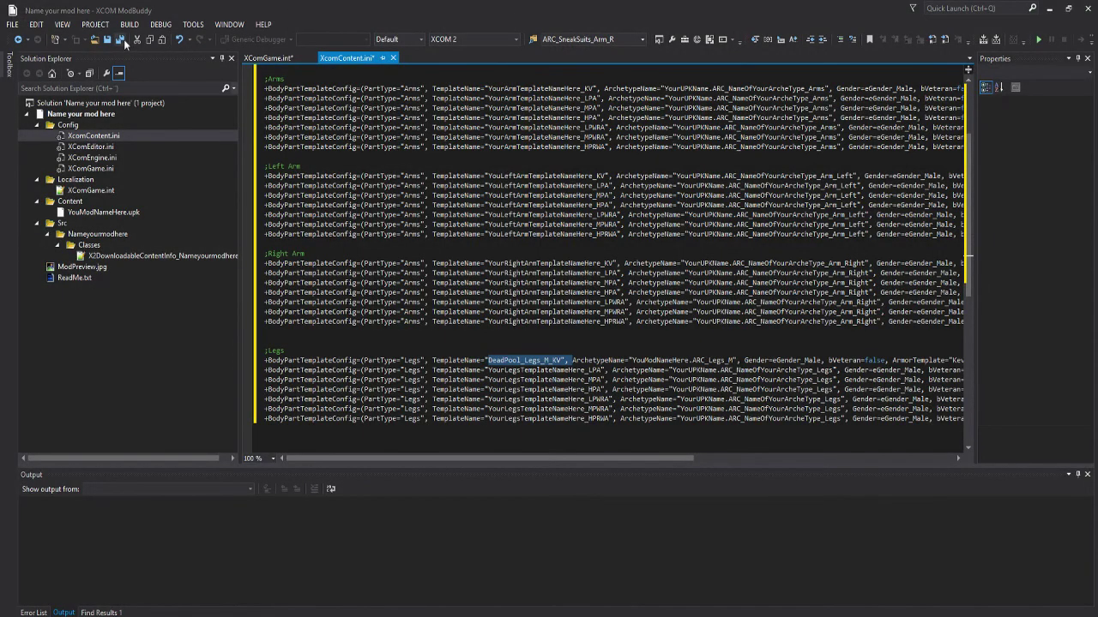
Save all modified project files and build the solution
{"action": "left_click", "coordinate": [122, 40]}
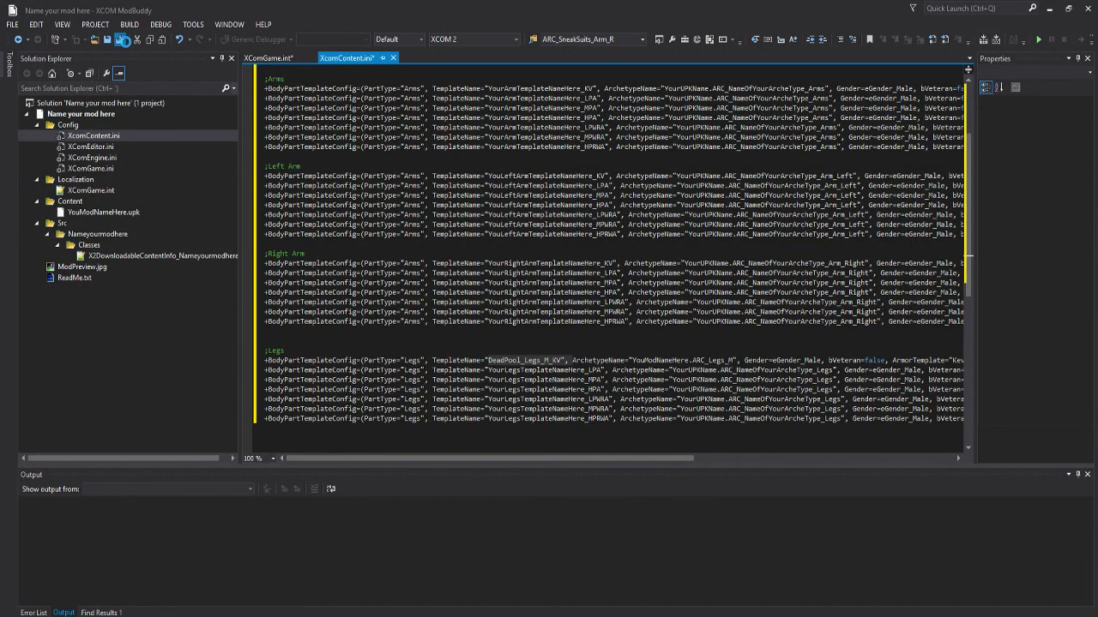
{"action": "left_click", "coordinate": [127, 27]}
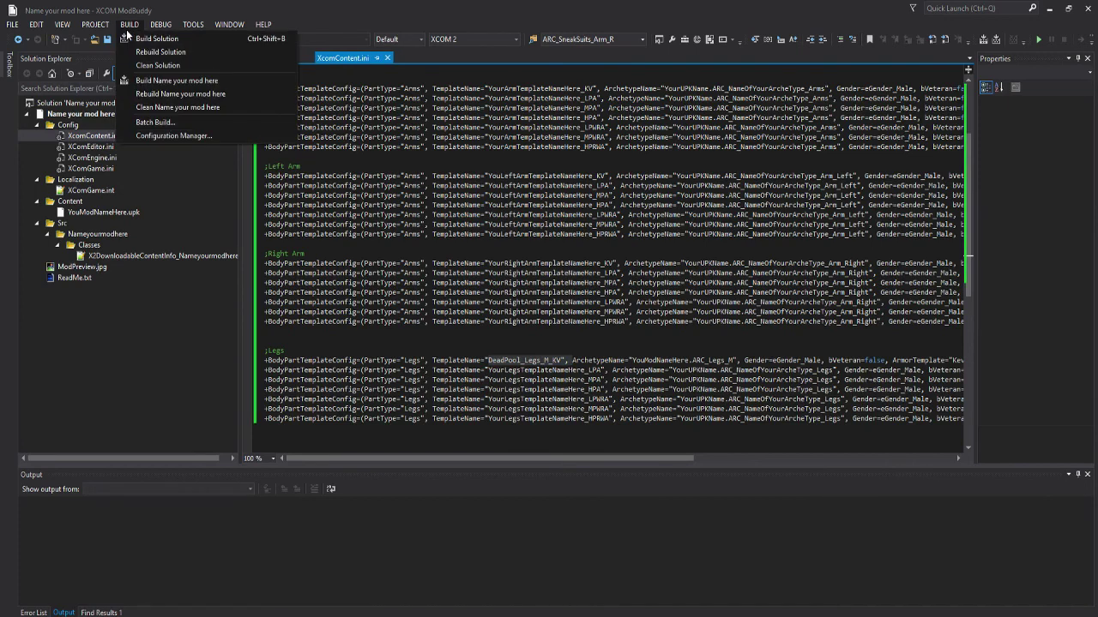
{"action": "left_click", "coordinate": [151, 42]}
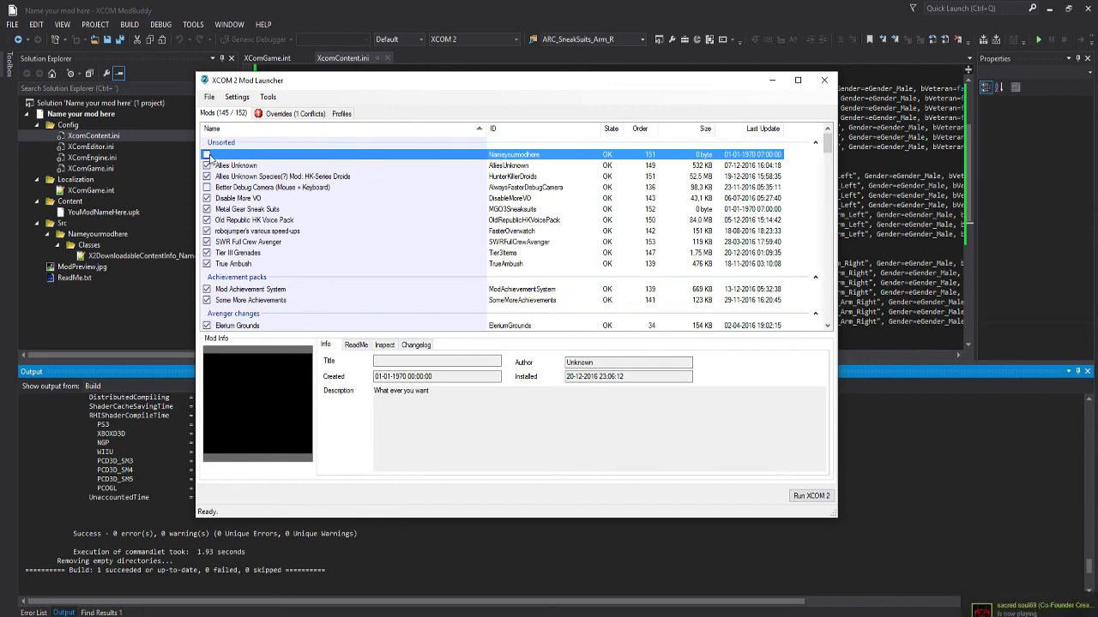
Switch to the XCOM 2 Mod Launcher, enable the Nameyourmodhere mod and run the game
{"action": "left_click", "coordinate": [207, 155]}
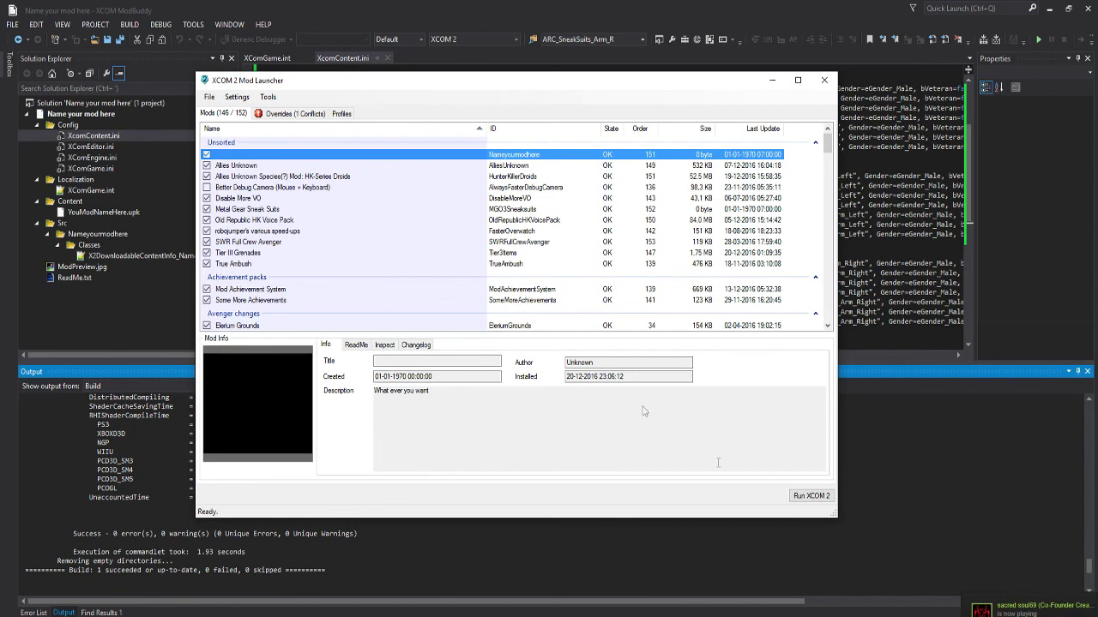
{"action": "left_click", "coordinate": [808, 498]}
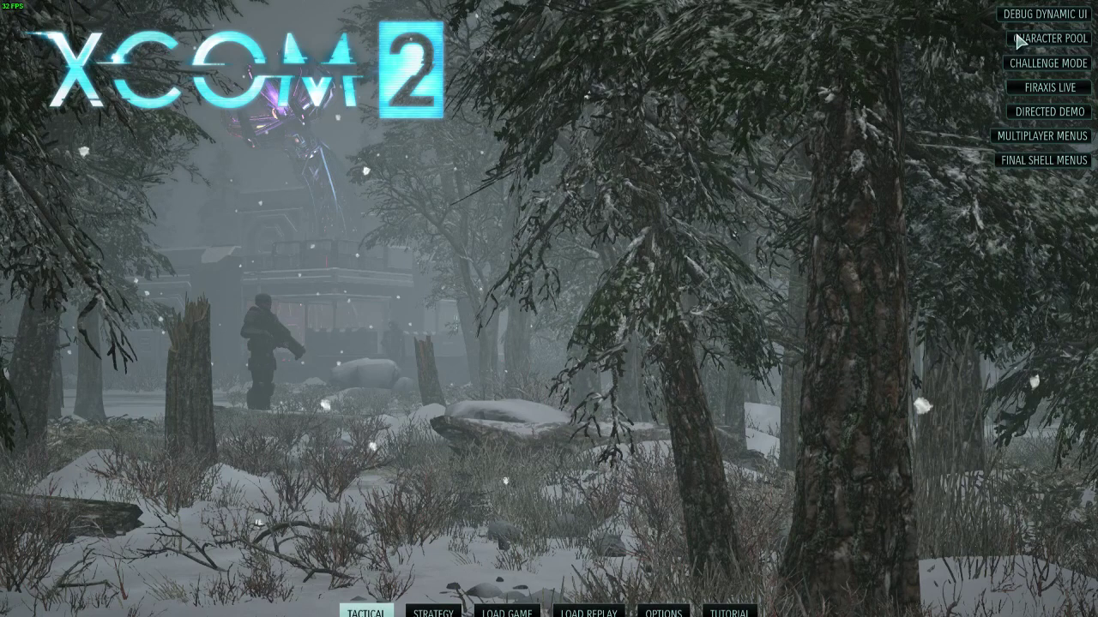
Open the soldier's props from the character pool, choose Legs 16 and rotate the soldier to inspect the modded legs
{"action": "left_click", "coordinate": [1048, 38]}
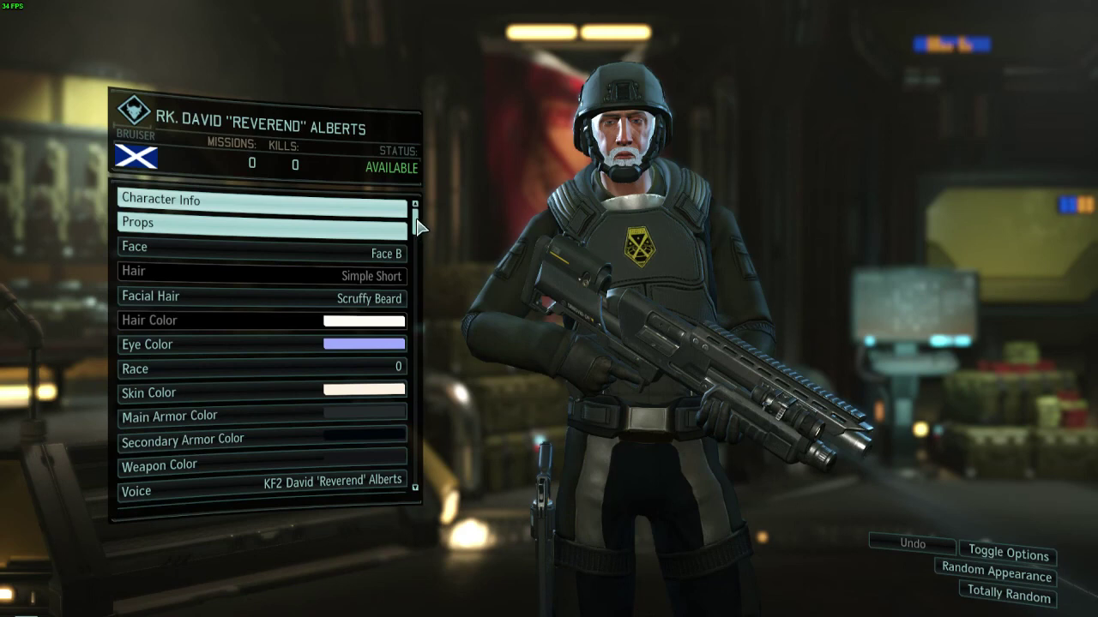
{"action": "left_click", "coordinate": [420, 229]}
{"action": "left_click", "coordinate": [415, 339]}
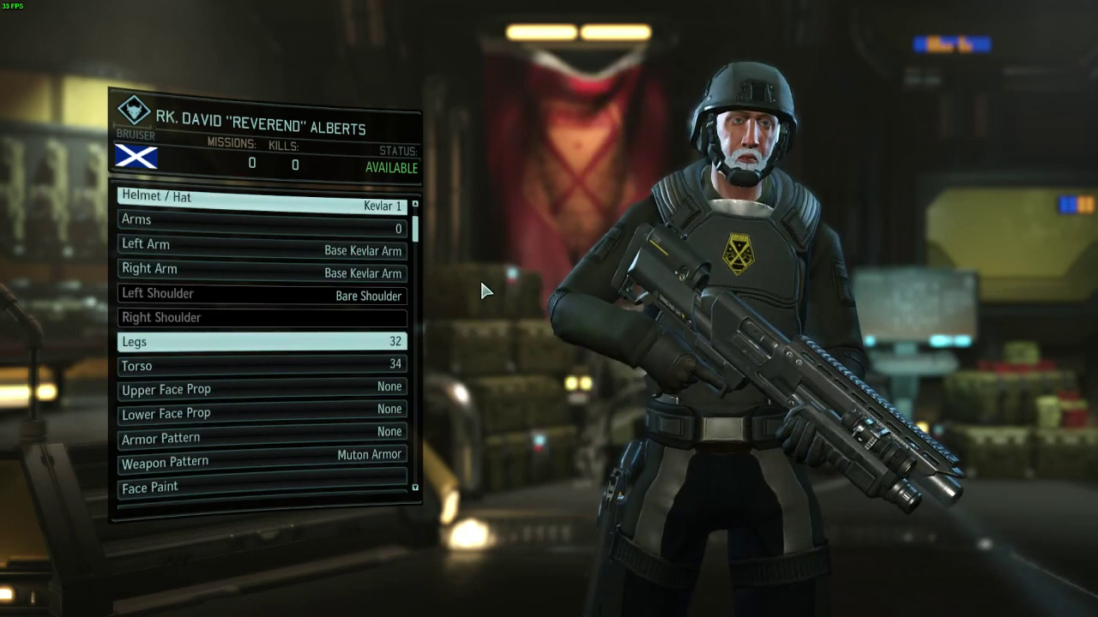
{"action": "left_click_drag", "start_coordinate": [417, 239], "coordinate": [417, 312]}
{"action": "scroll", "coordinate": [392, 403], "scroll_direction": "down", "scroll_amount": 3}
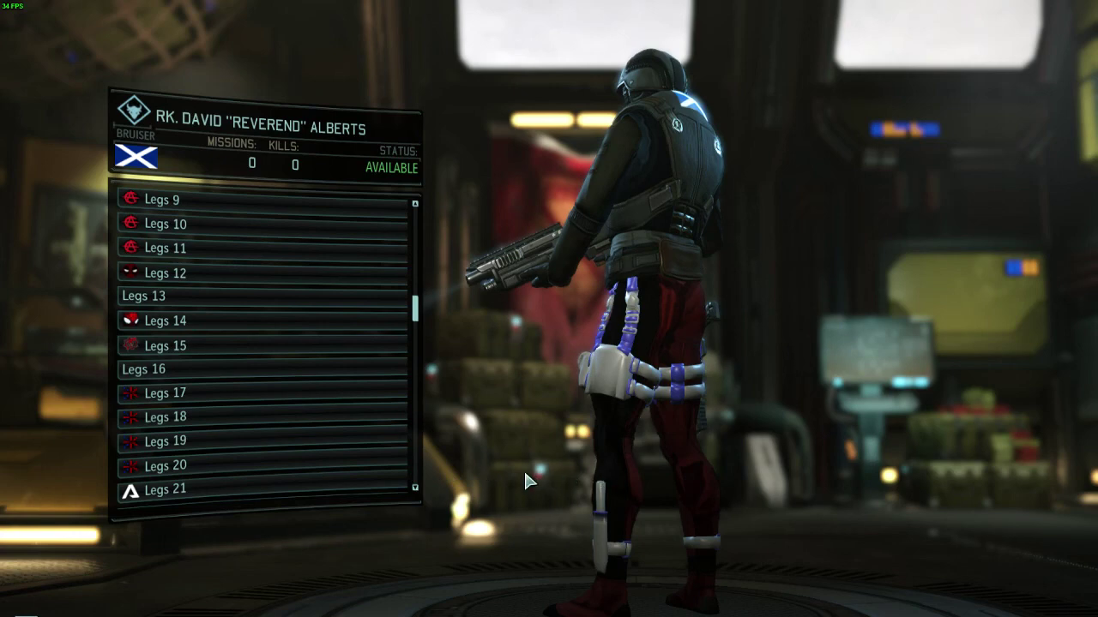
{"action": "left_click_drag", "start_coordinate": [524, 500], "coordinate": [746, 512]}
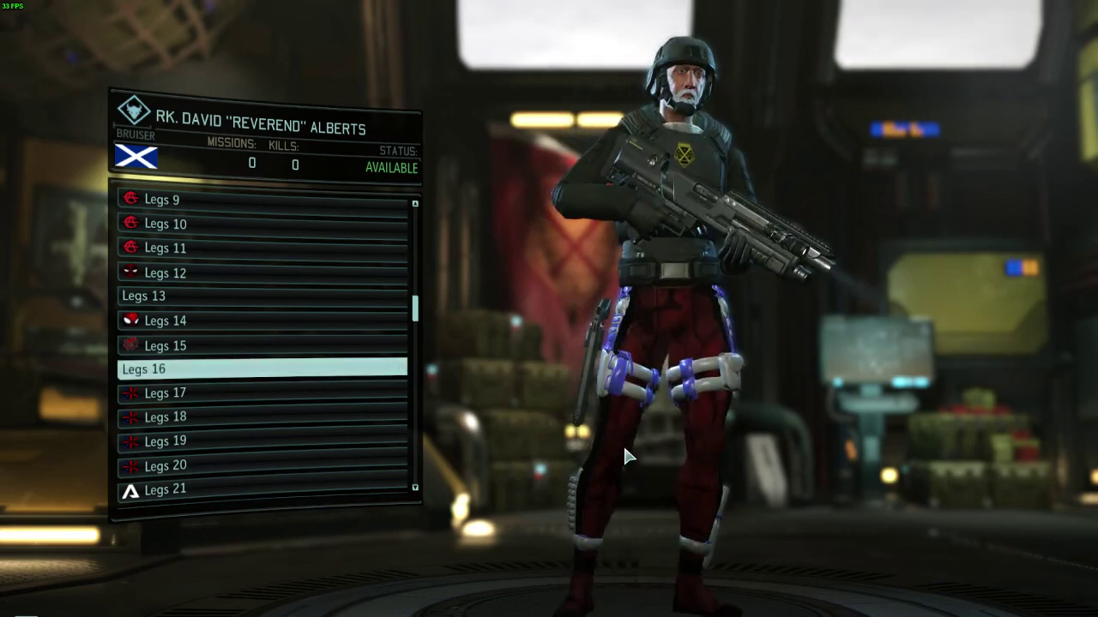
{"action": "key", "text": "Escape"}
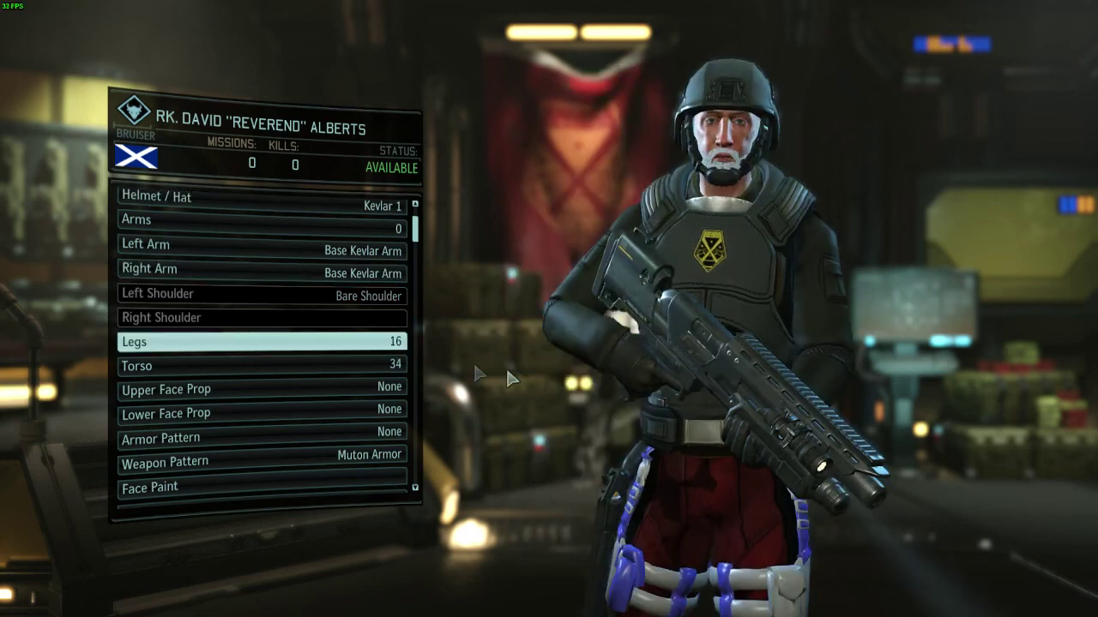
Browse the soldier's available legs options and set the legs to Legs 32
{"action": "key", "text": "Return"}
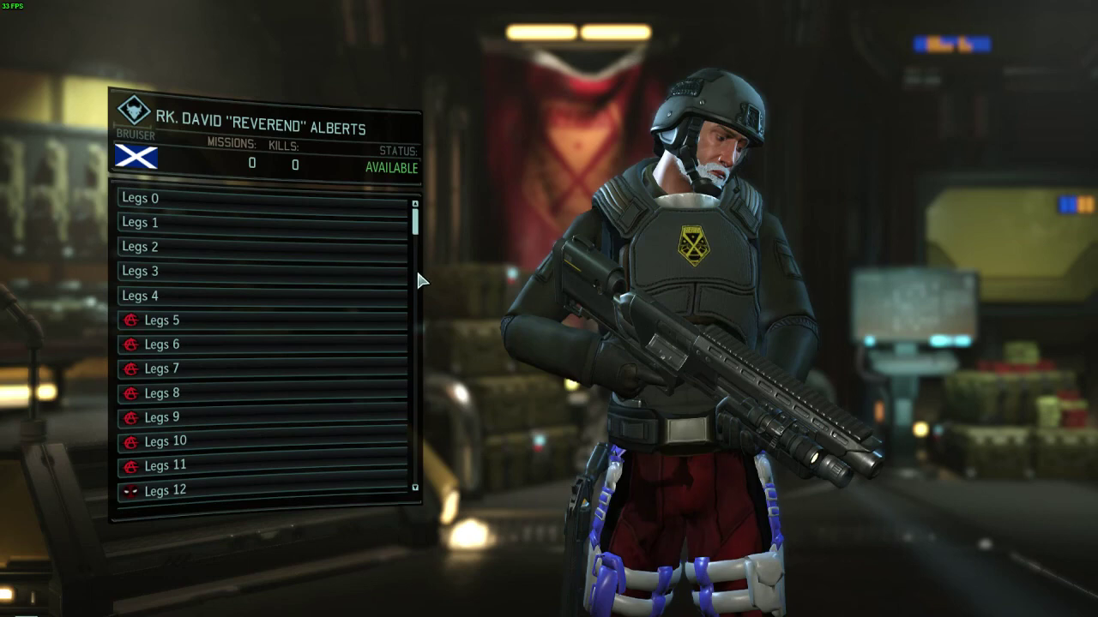
{"action": "scroll", "coordinate": [419, 276], "scroll_direction": "down", "scroll_amount": 5}
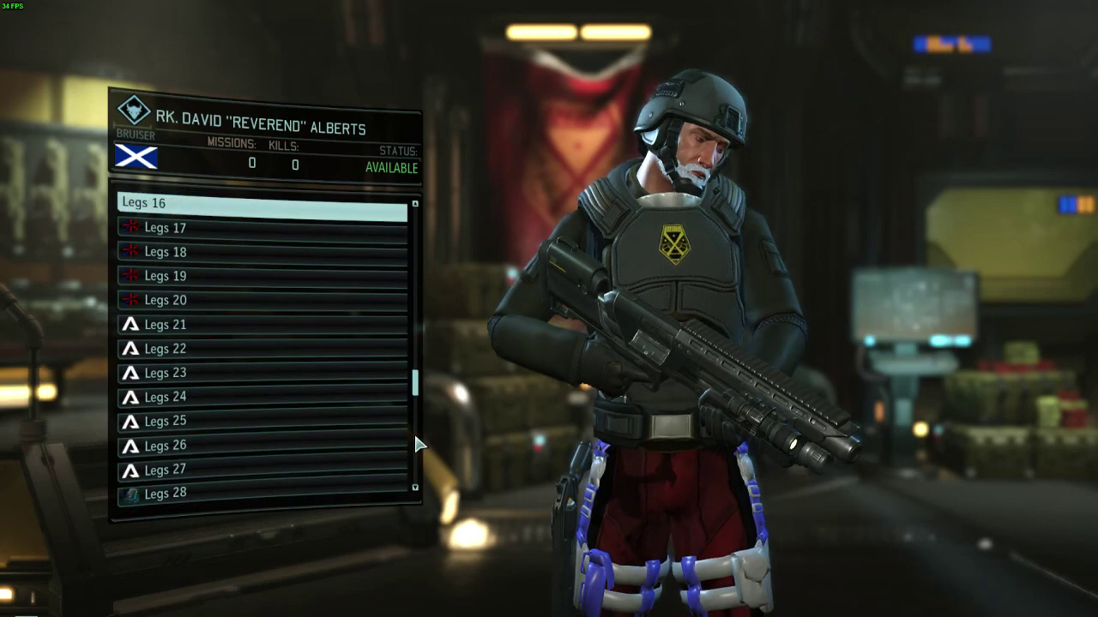
{"action": "scroll", "coordinate": [417, 489], "scroll_direction": "down", "scroll_amount": 3}
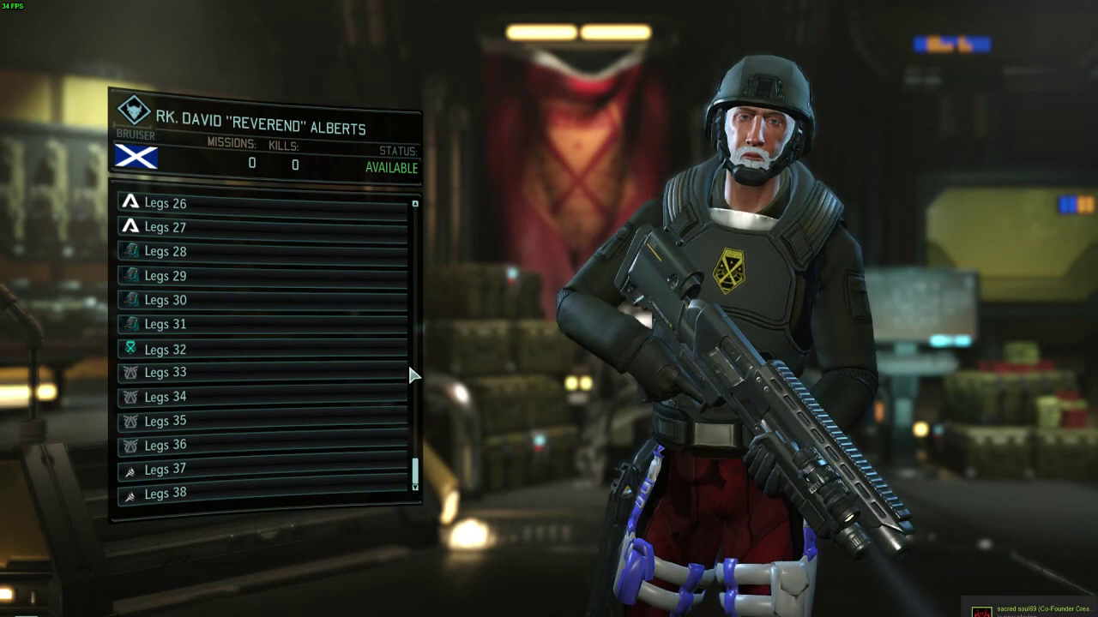
{"action": "scroll", "coordinate": [412, 314], "scroll_direction": "up", "scroll_amount": 5}
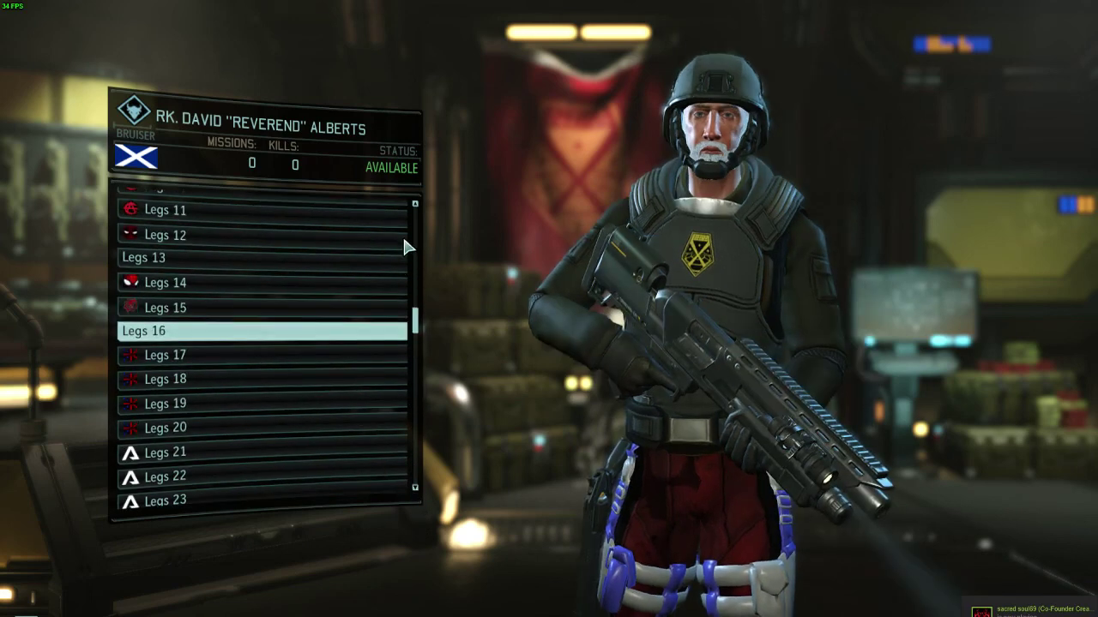
{"action": "scroll", "coordinate": [409, 438], "scroll_direction": "up", "scroll_amount": 3}
{"action": "scroll", "coordinate": [409, 514], "scroll_direction": "down", "scroll_amount": 6}
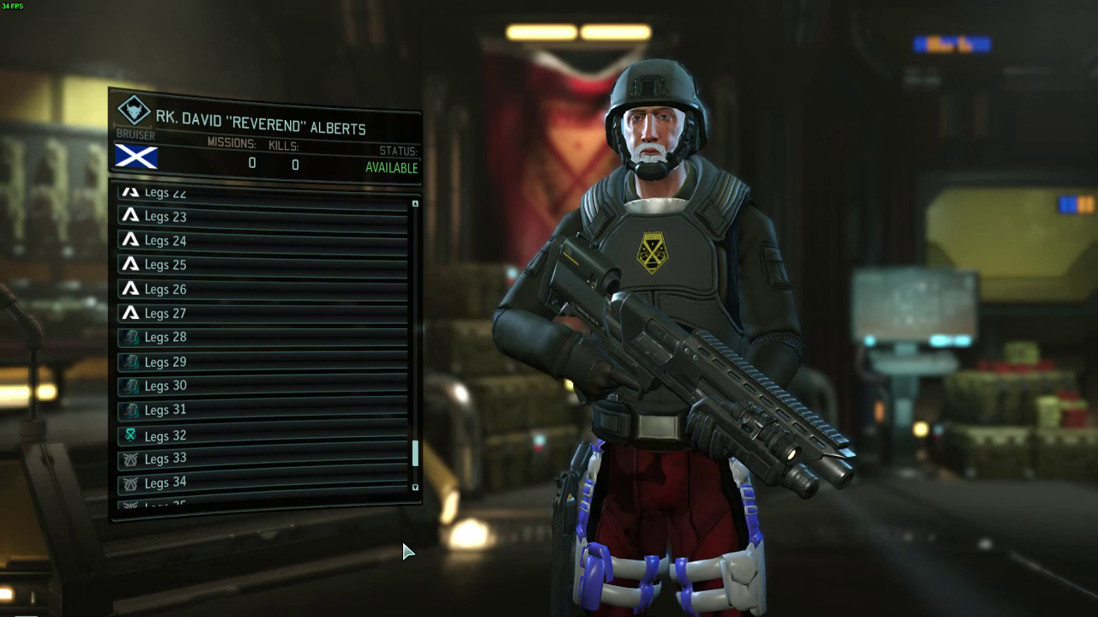
{"action": "scroll", "coordinate": [407, 551], "scroll_direction": "down", "scroll_amount": 2}
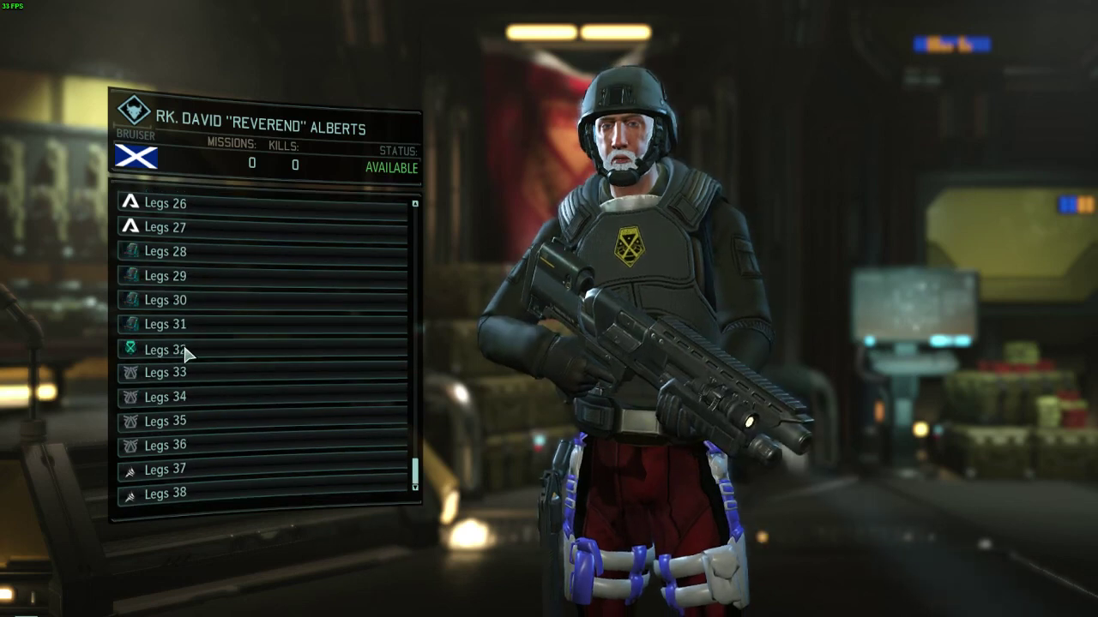
{"action": "key", "text": "Escape"}
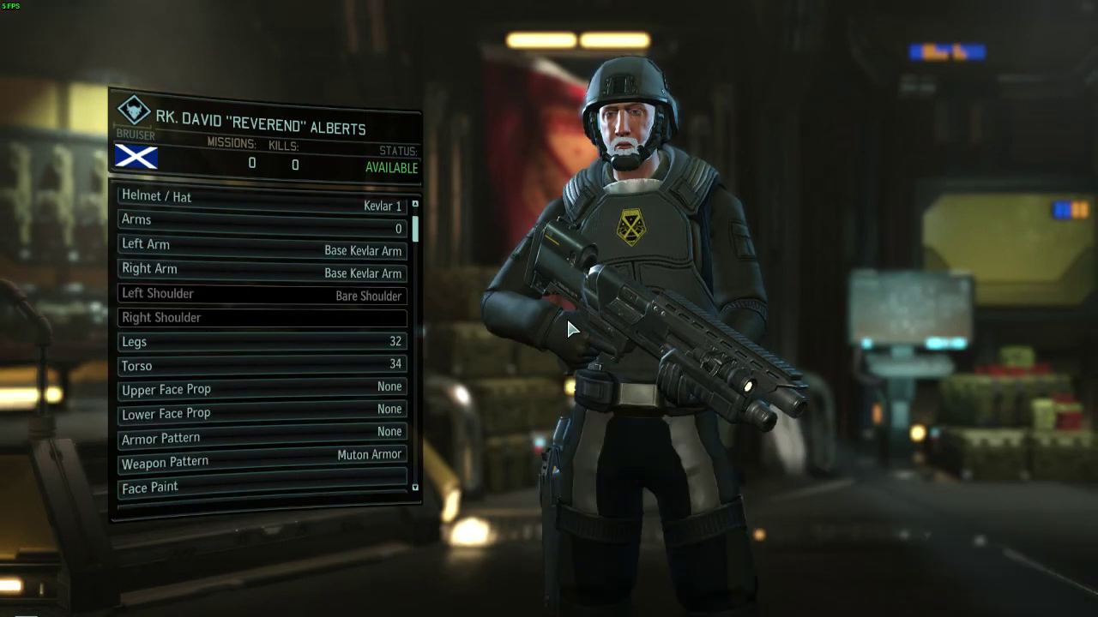